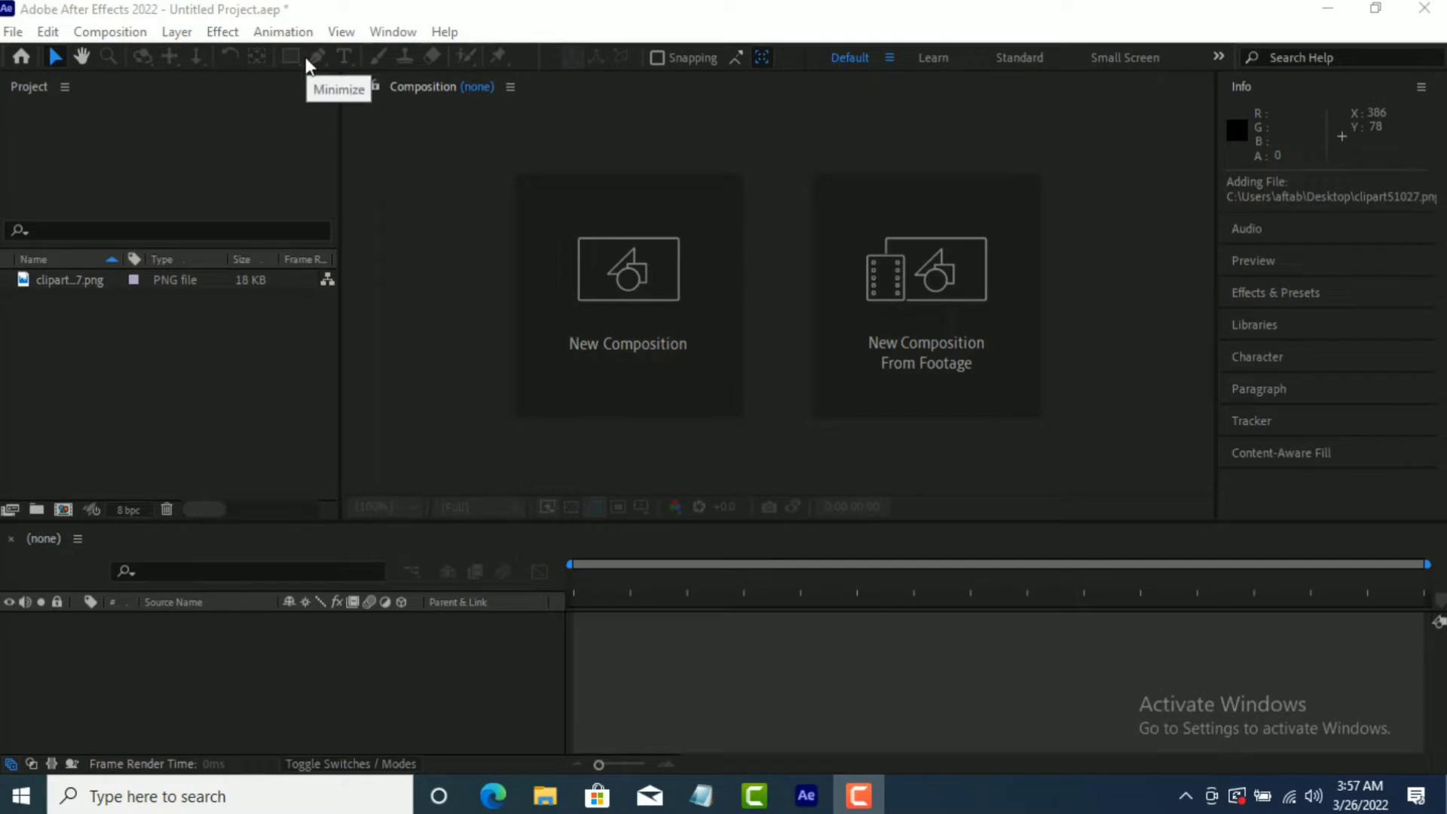
- Create a new composition named "logo animation" with the HDTV 1080 29.97 preset and a 30-second duration
left_click(206, 184)
left_click(690, 320)
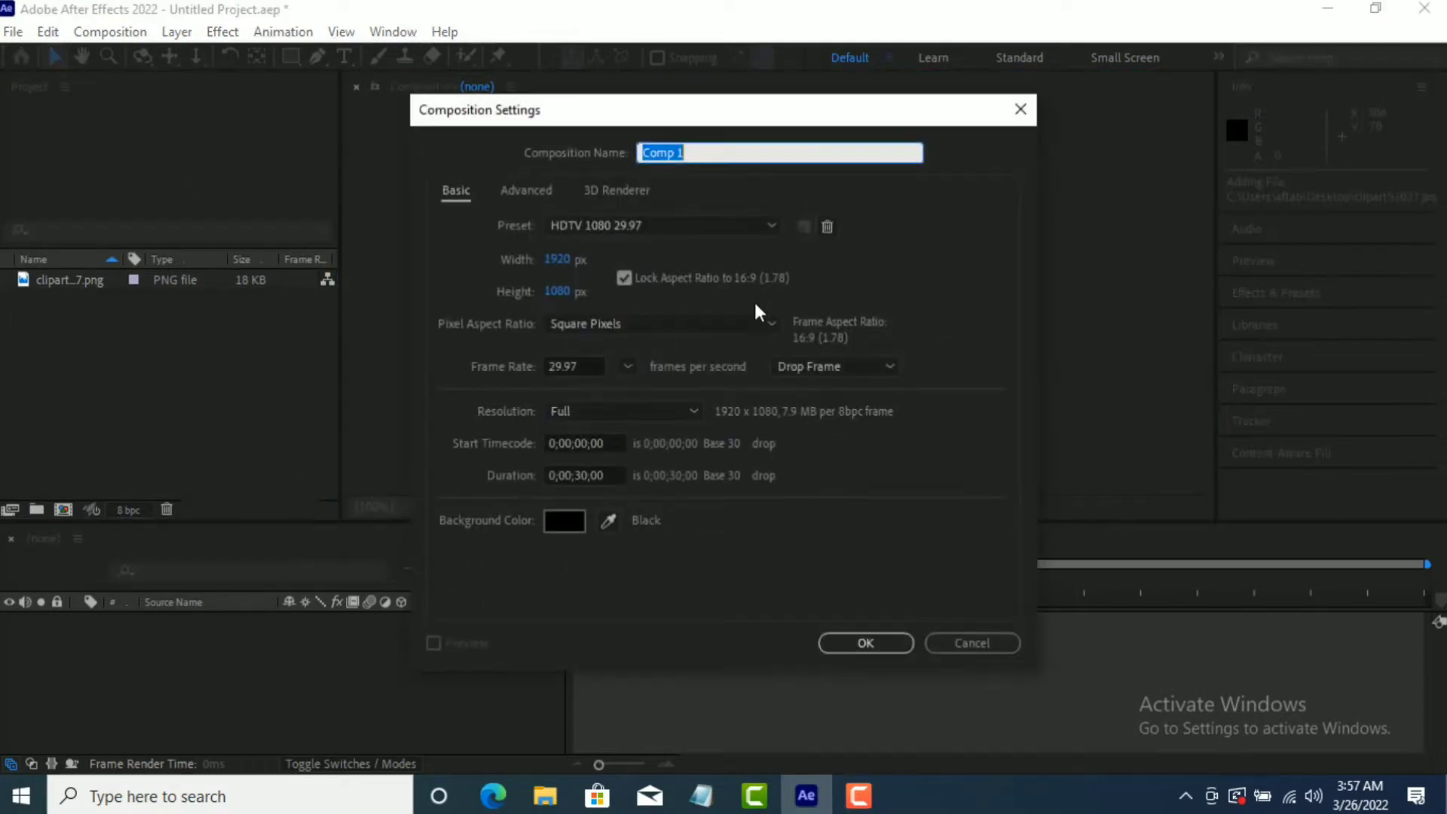
type("logo animation")
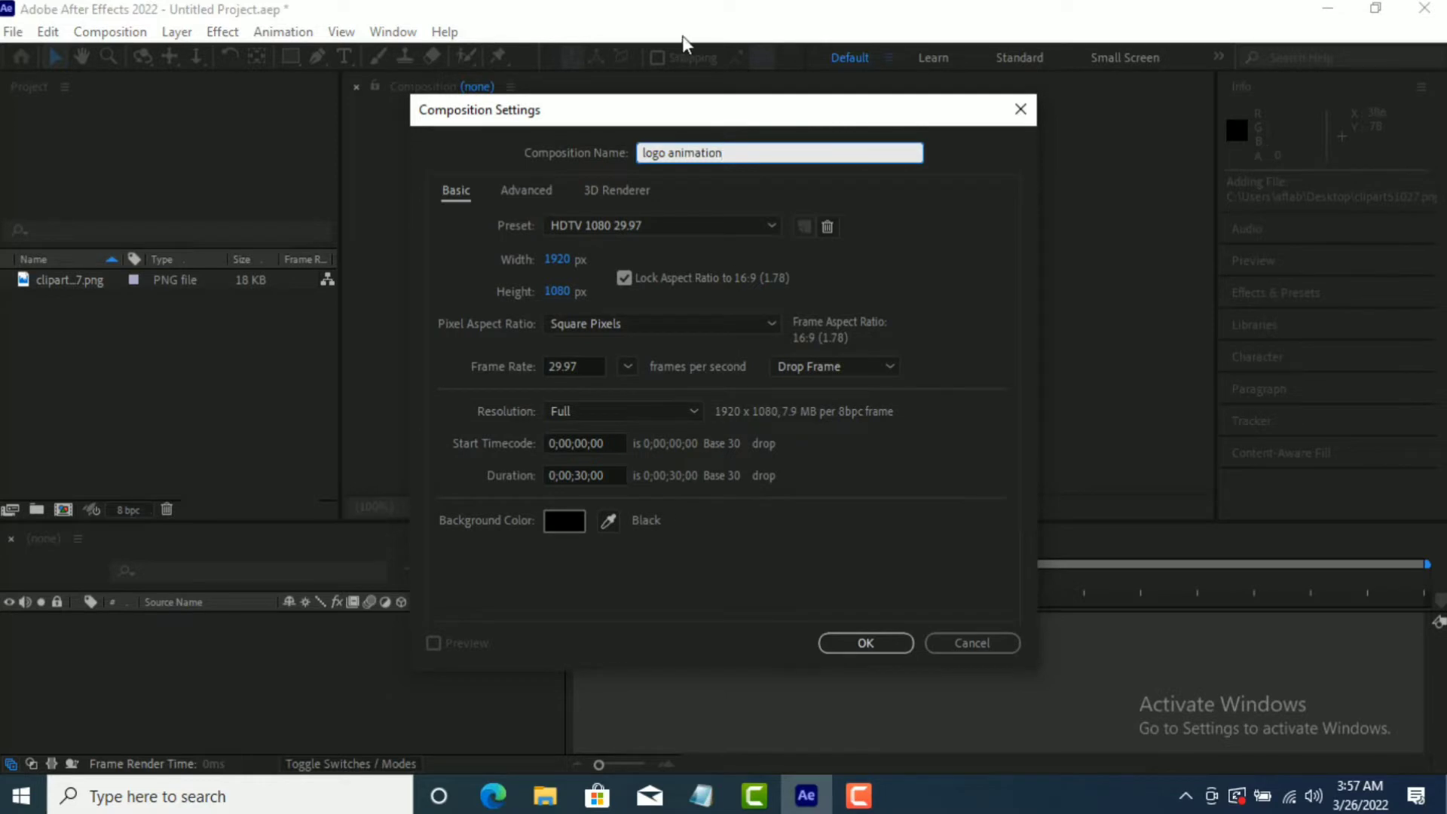
left_click(861, 644)
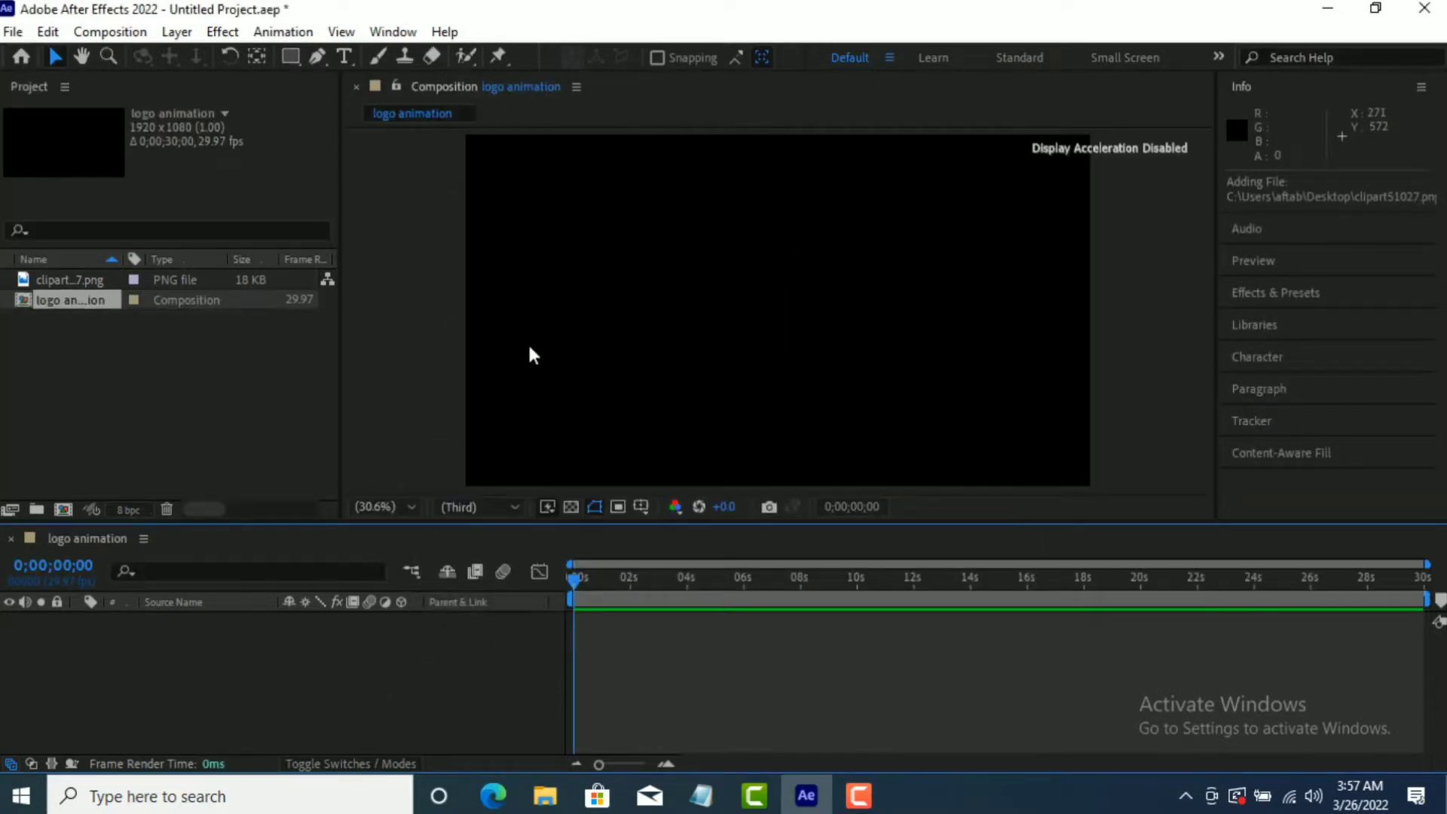
- Add clipart51027.png to the timeline and pre-compose it as "logo", moving all attributes into the new composition
left_click(67, 281)
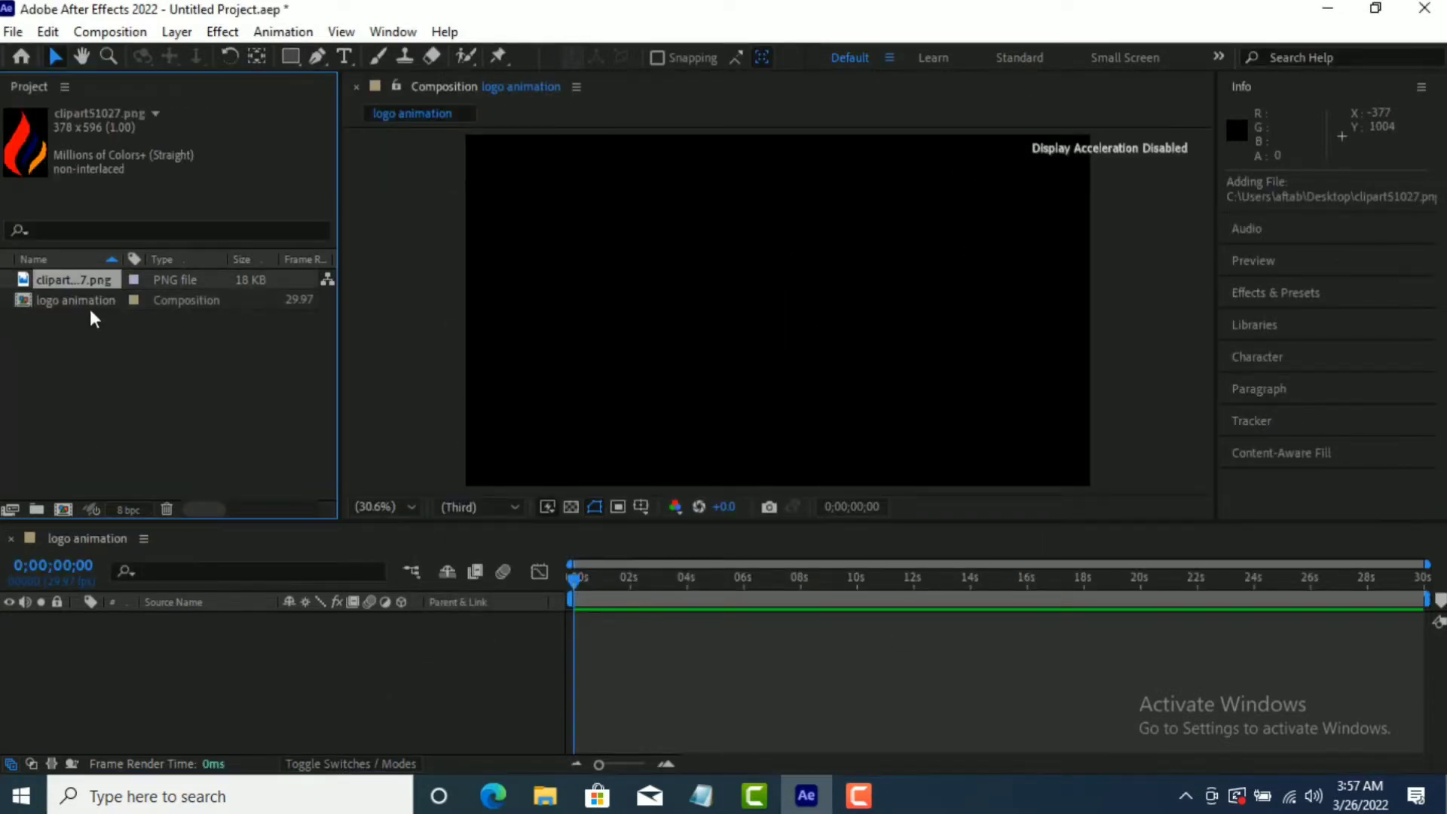
left_click_drag(83, 281, 168, 620)
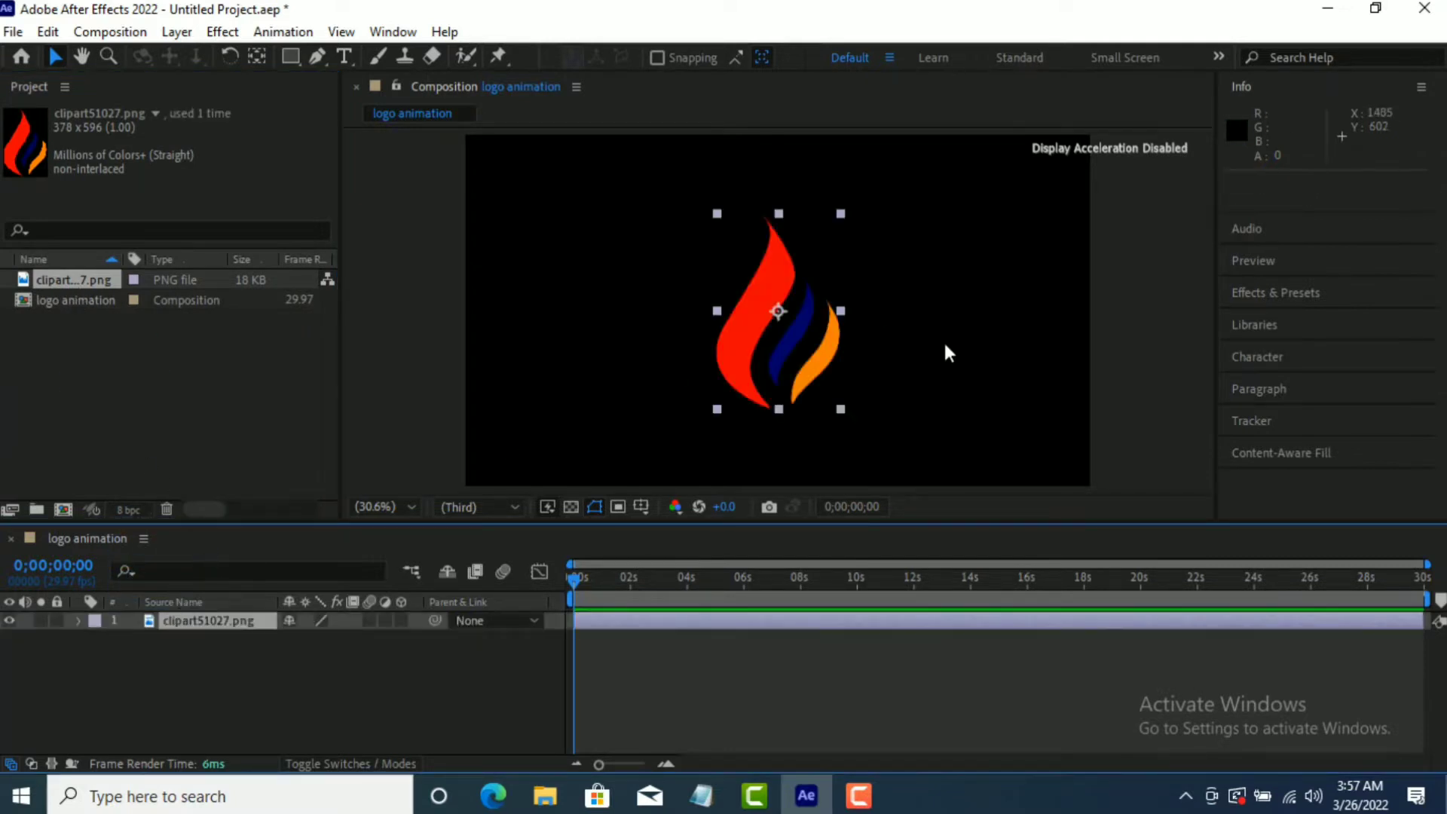
right_click(229, 622)
left_click(293, 505)
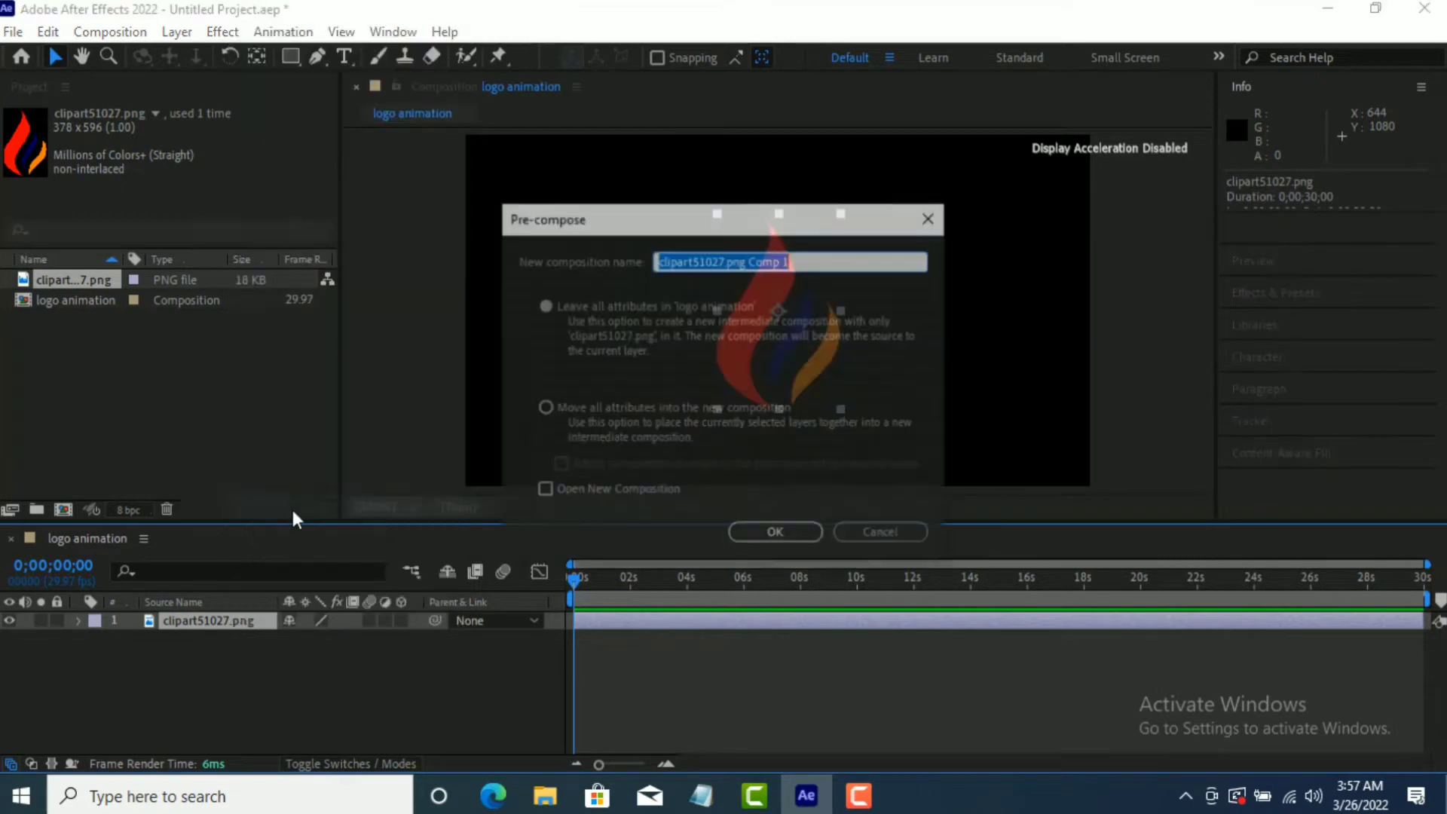
left_click(567, 401)
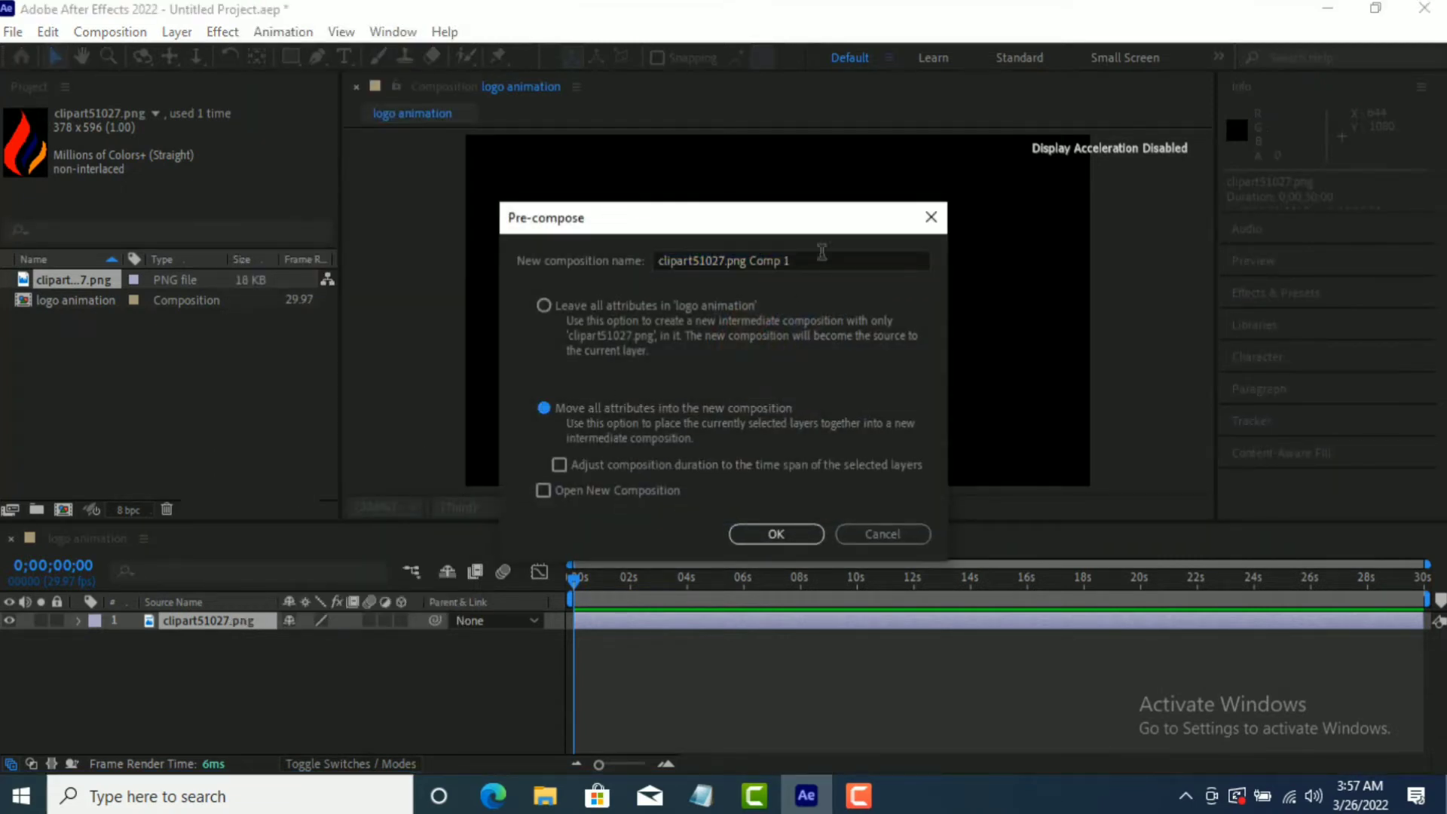
type("logo")
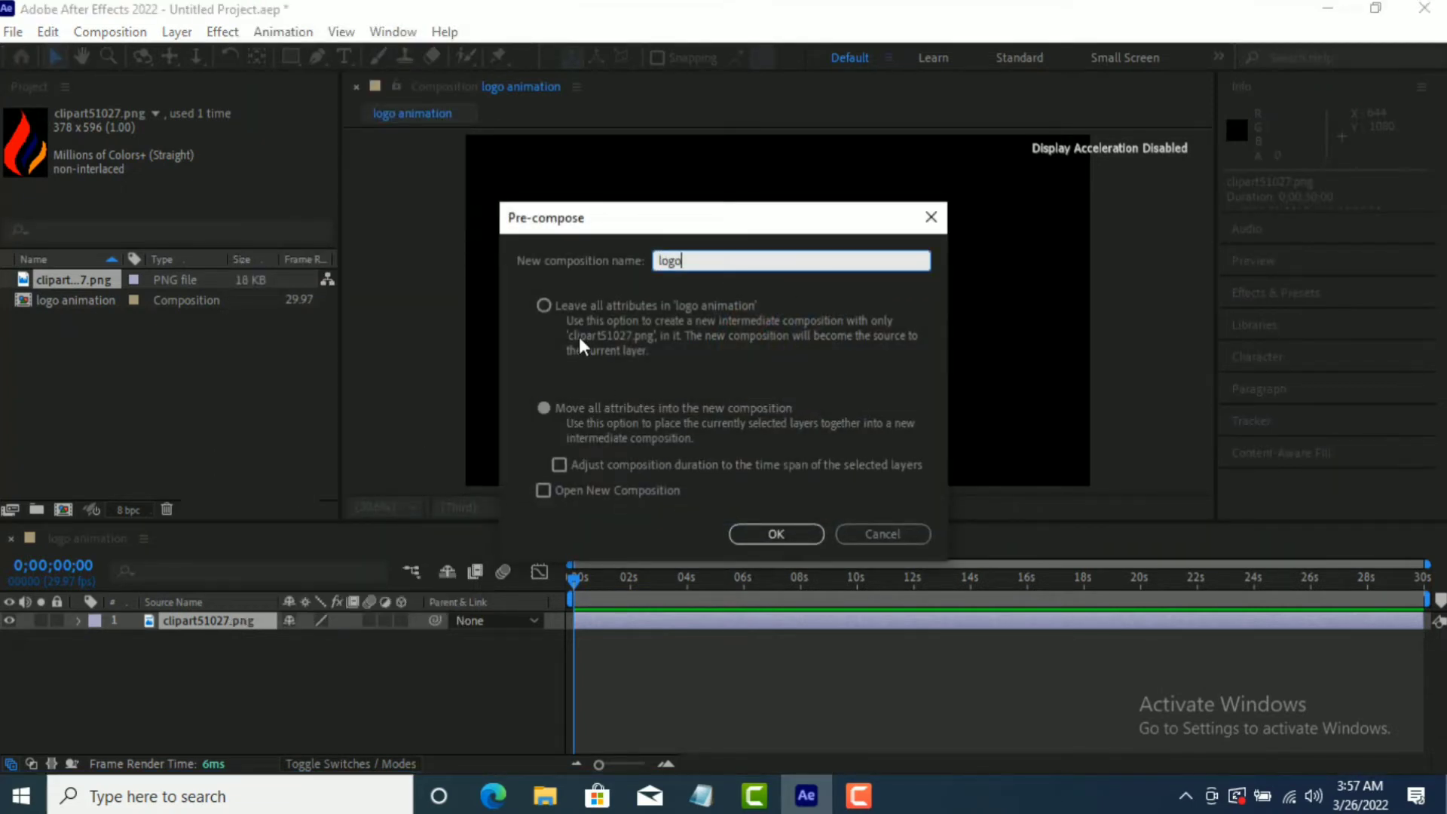
left_click(772, 533)
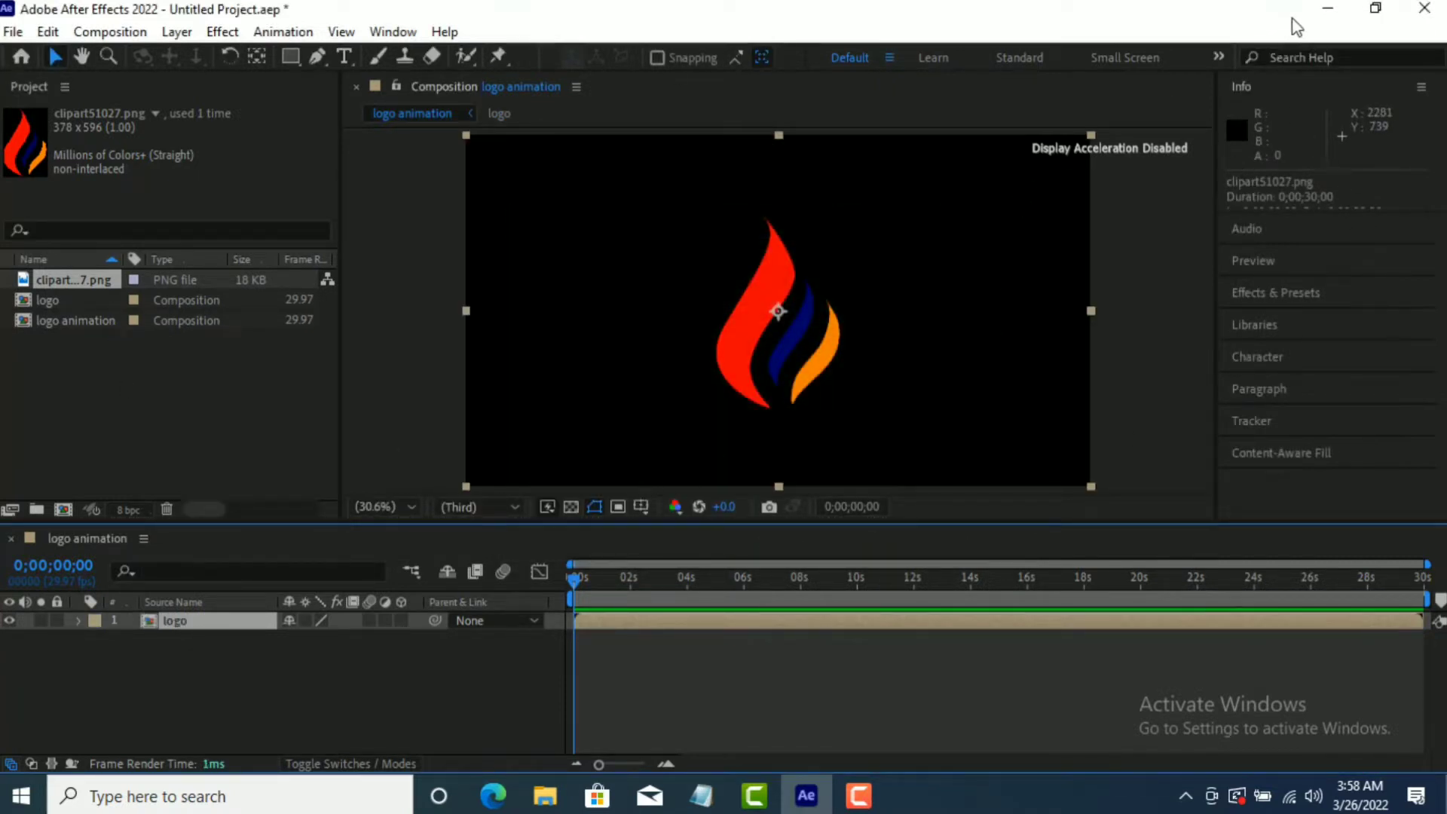
- Find the Fill effect and apply it to the logo layer
left_click(1291, 295)
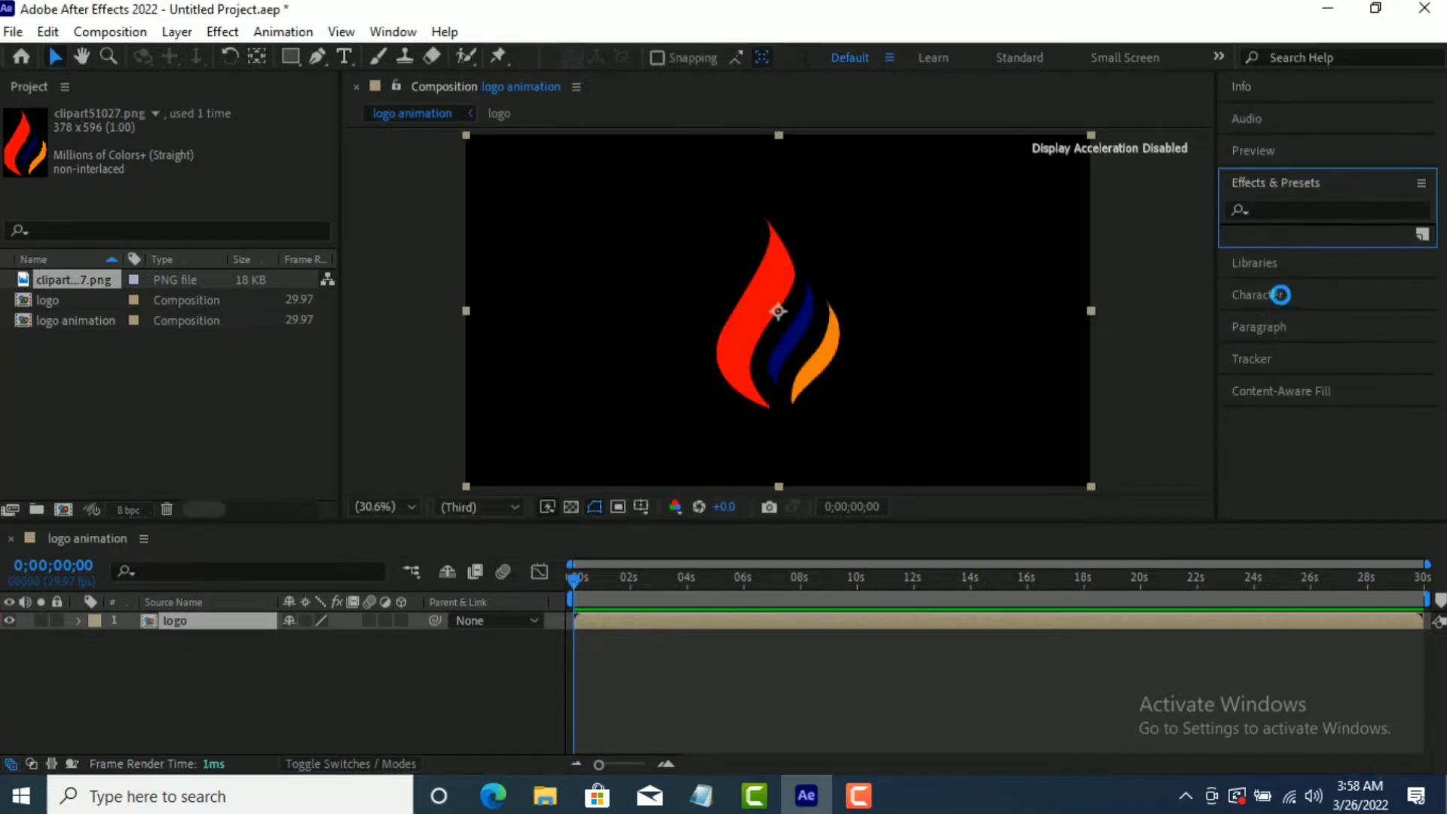
left_click(1271, 212)
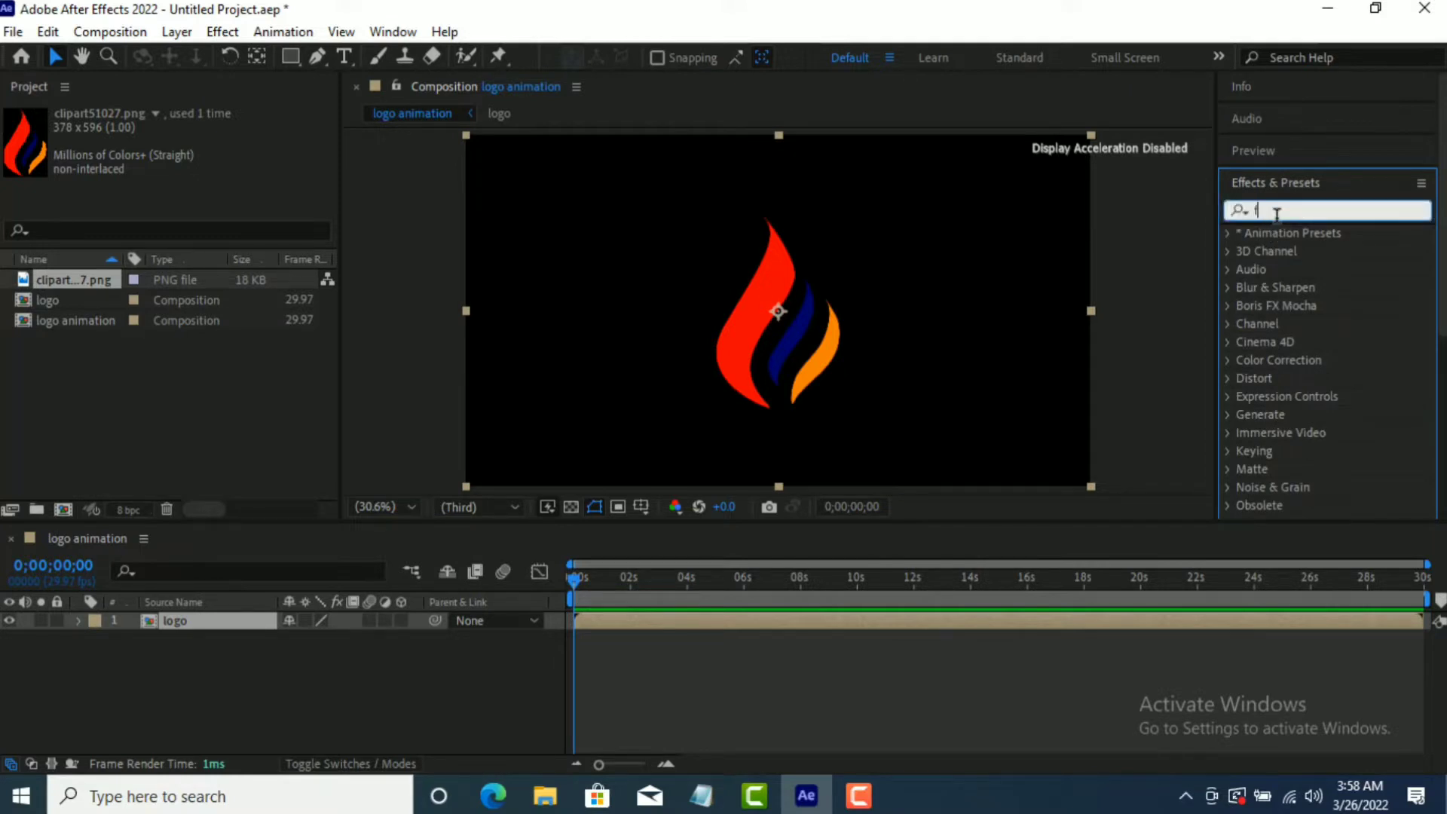
type("fill")
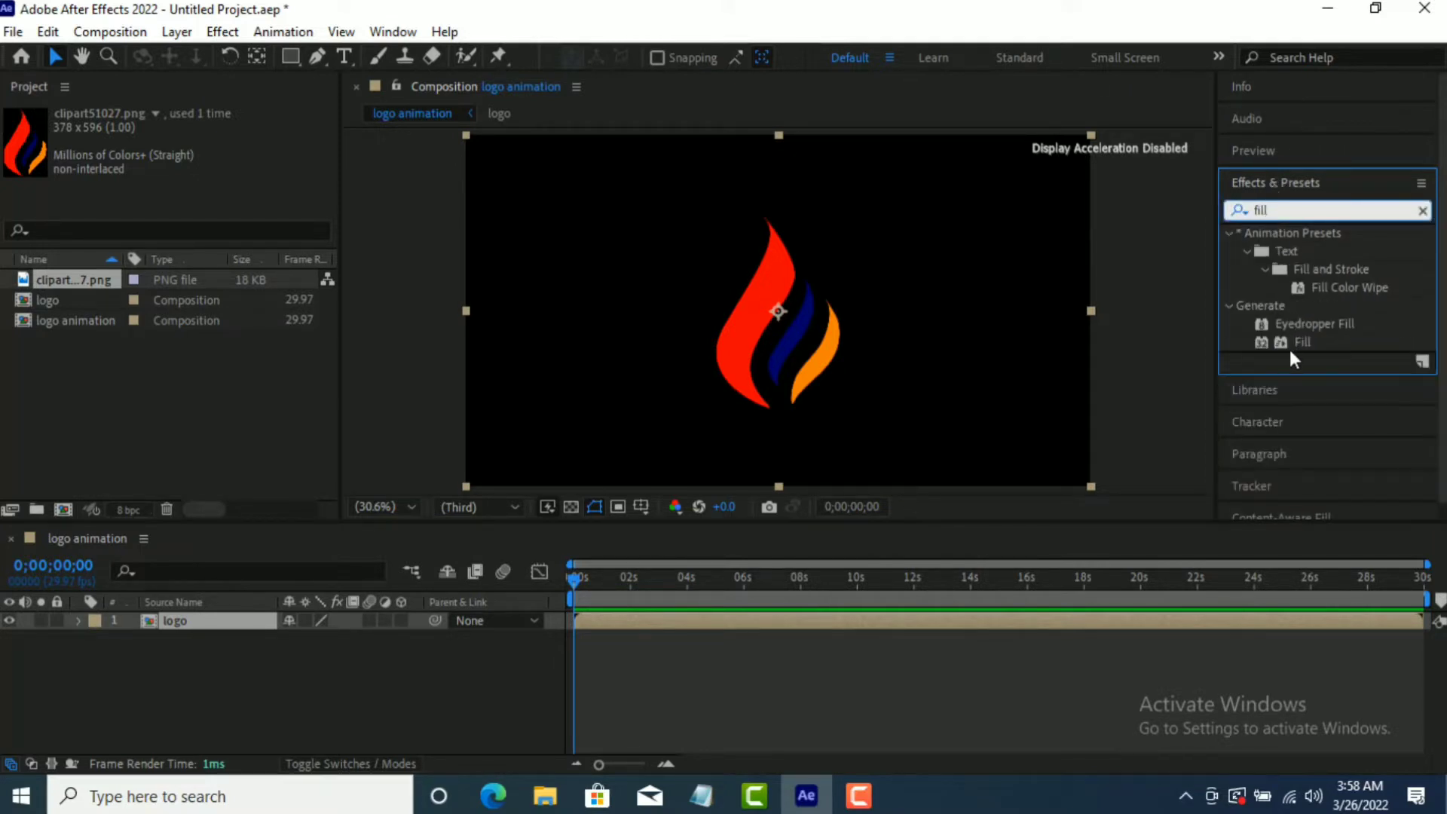
left_click_drag(1291, 350, 777, 614)
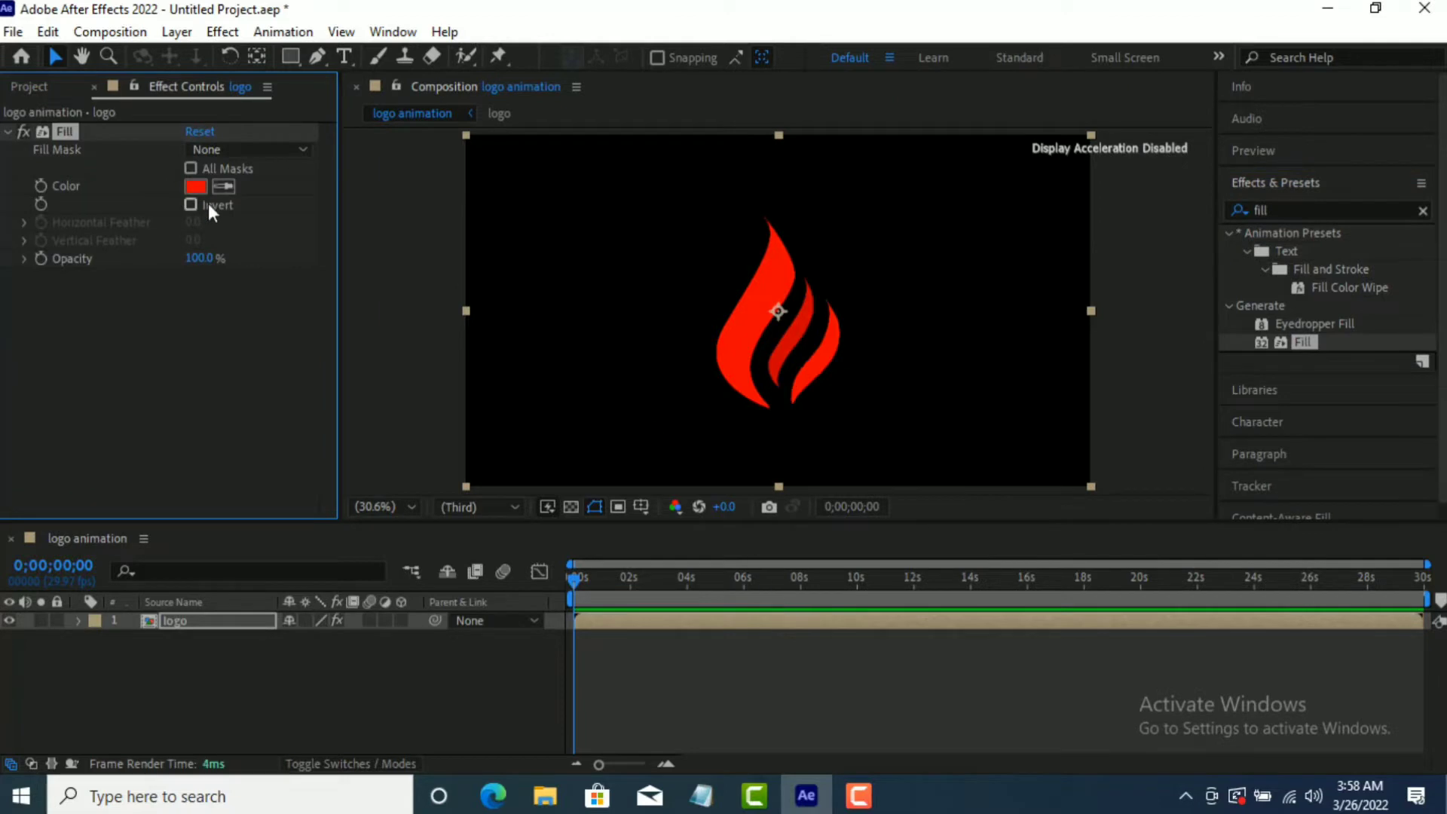
- Set the Fill effect's color on the logo layer to white
left_click(196, 187)
left_click_drag(527, 306, 470, 272)
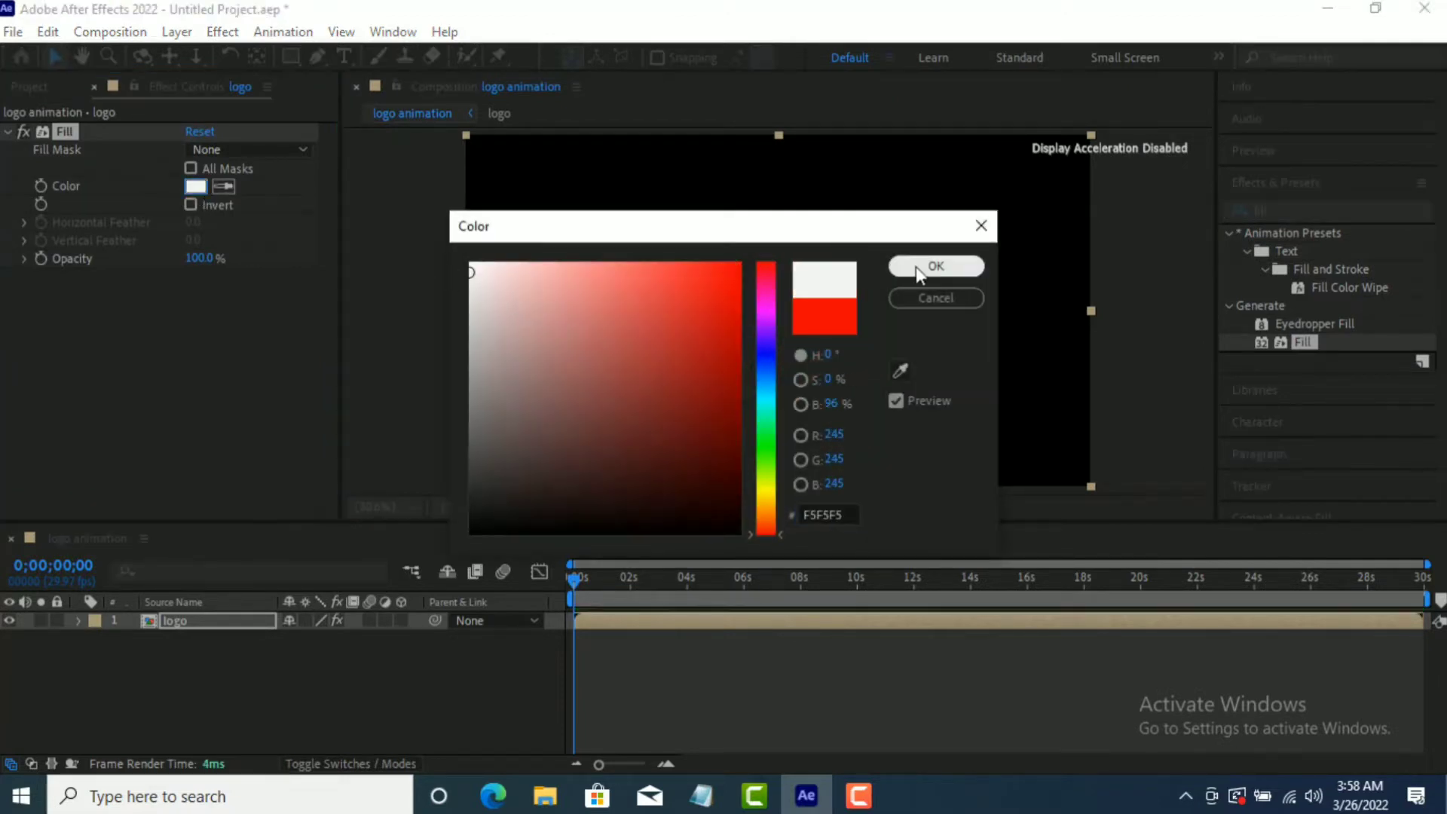
left_click(916, 266)
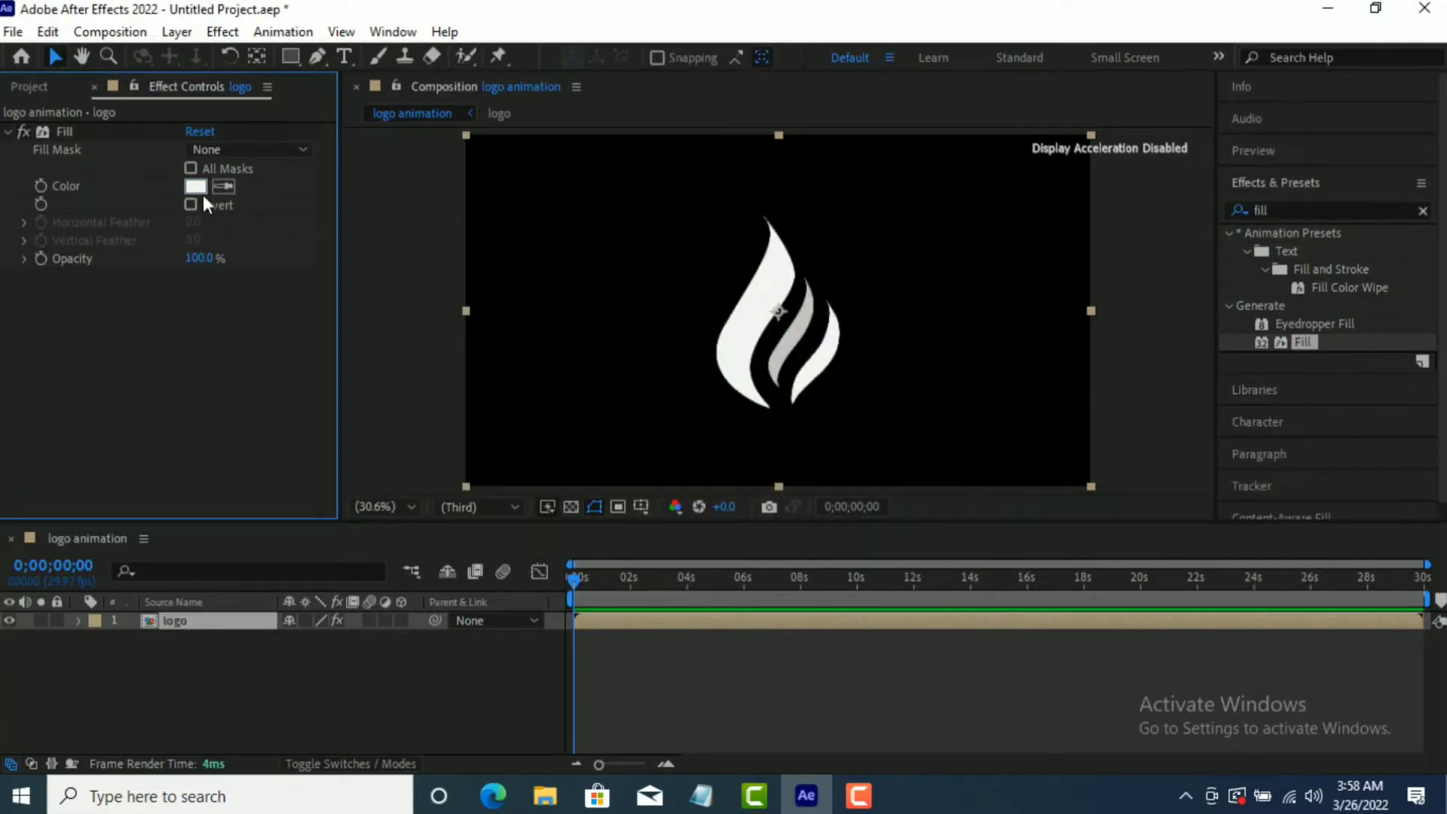
left_click(199, 190)
left_click_drag(551, 304, 466, 260)
left_click(937, 272)
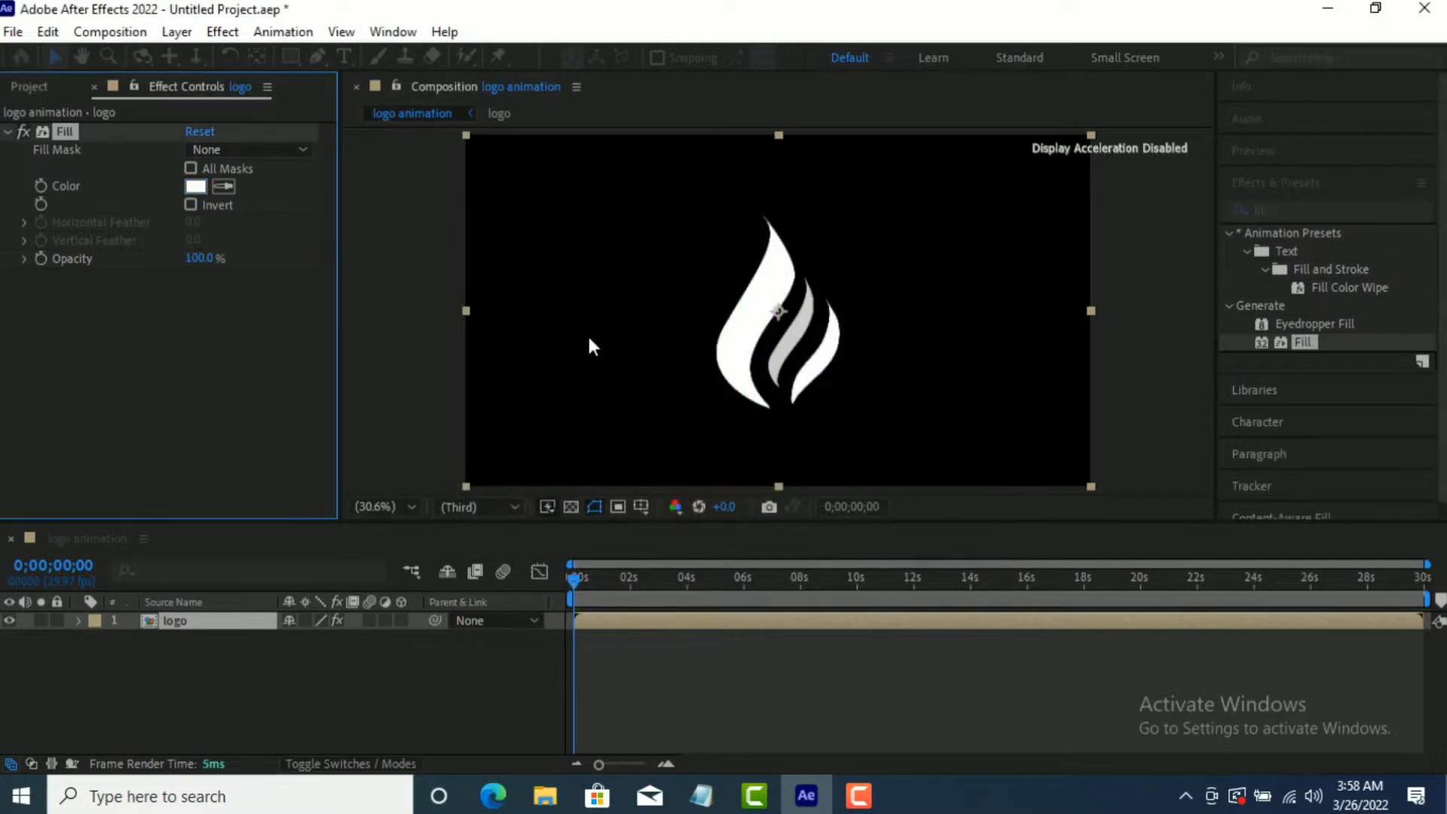
- Pre-compose the white-filled logo layer as "logo wi", moving all attributes into the new composition
right_click(167, 619)
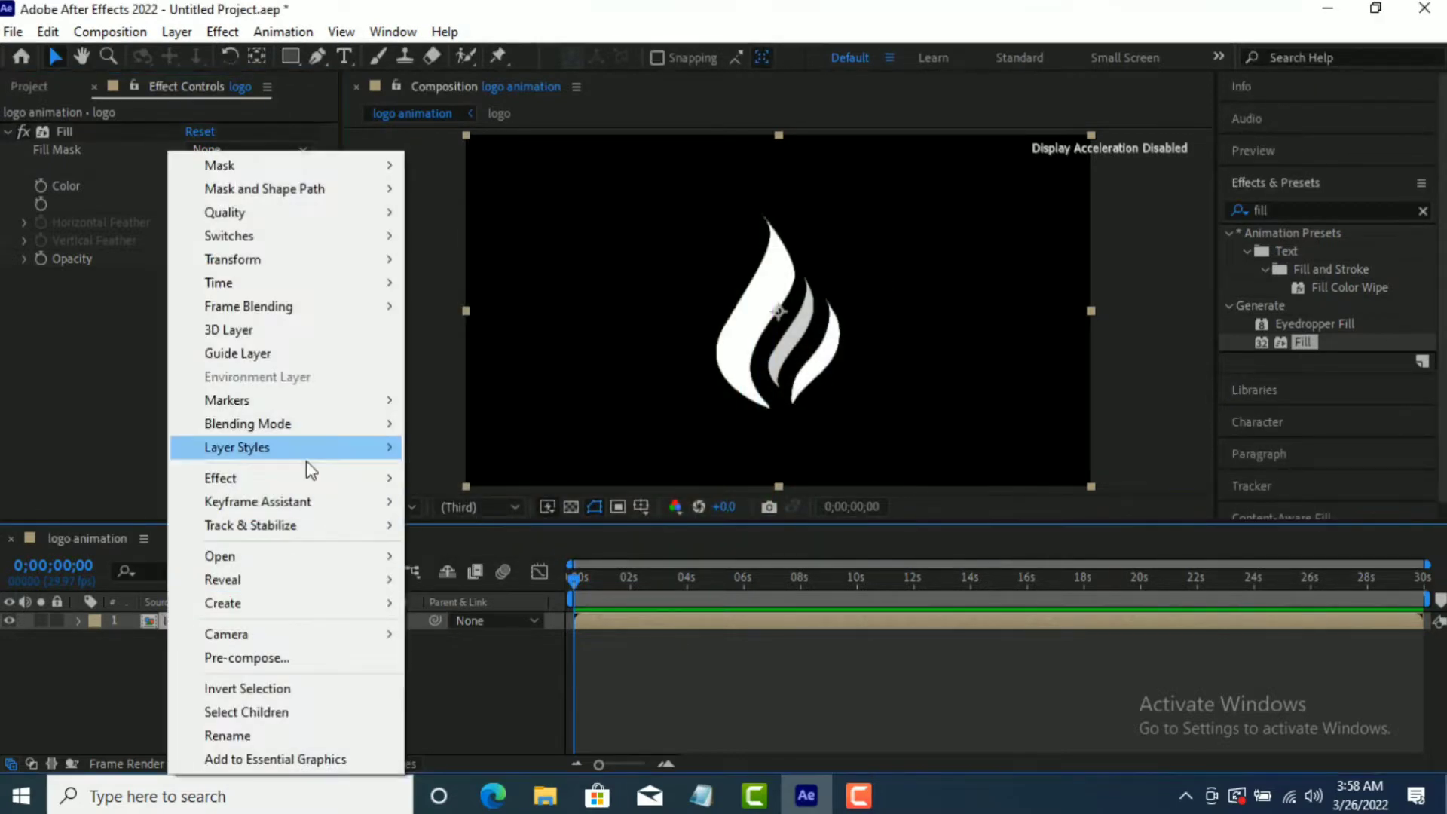
left_click(290, 659)
left_click(749, 260)
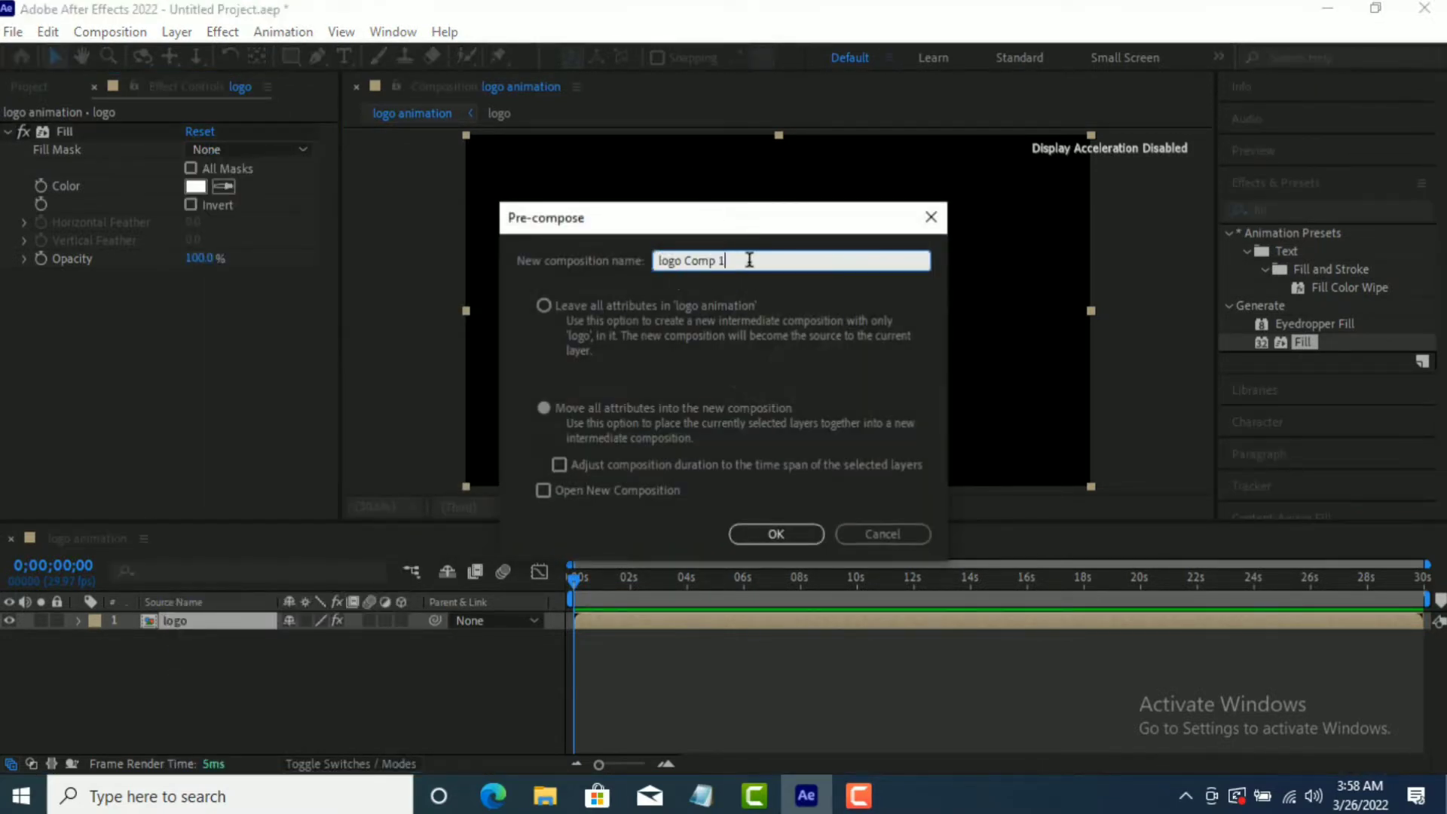
key("BackSpace")
key("BackSpace")
key("BackSpace")
key("BackSpace")
key("BackSpace")
key("BackSpace")
type("w")
left_click(785, 527)
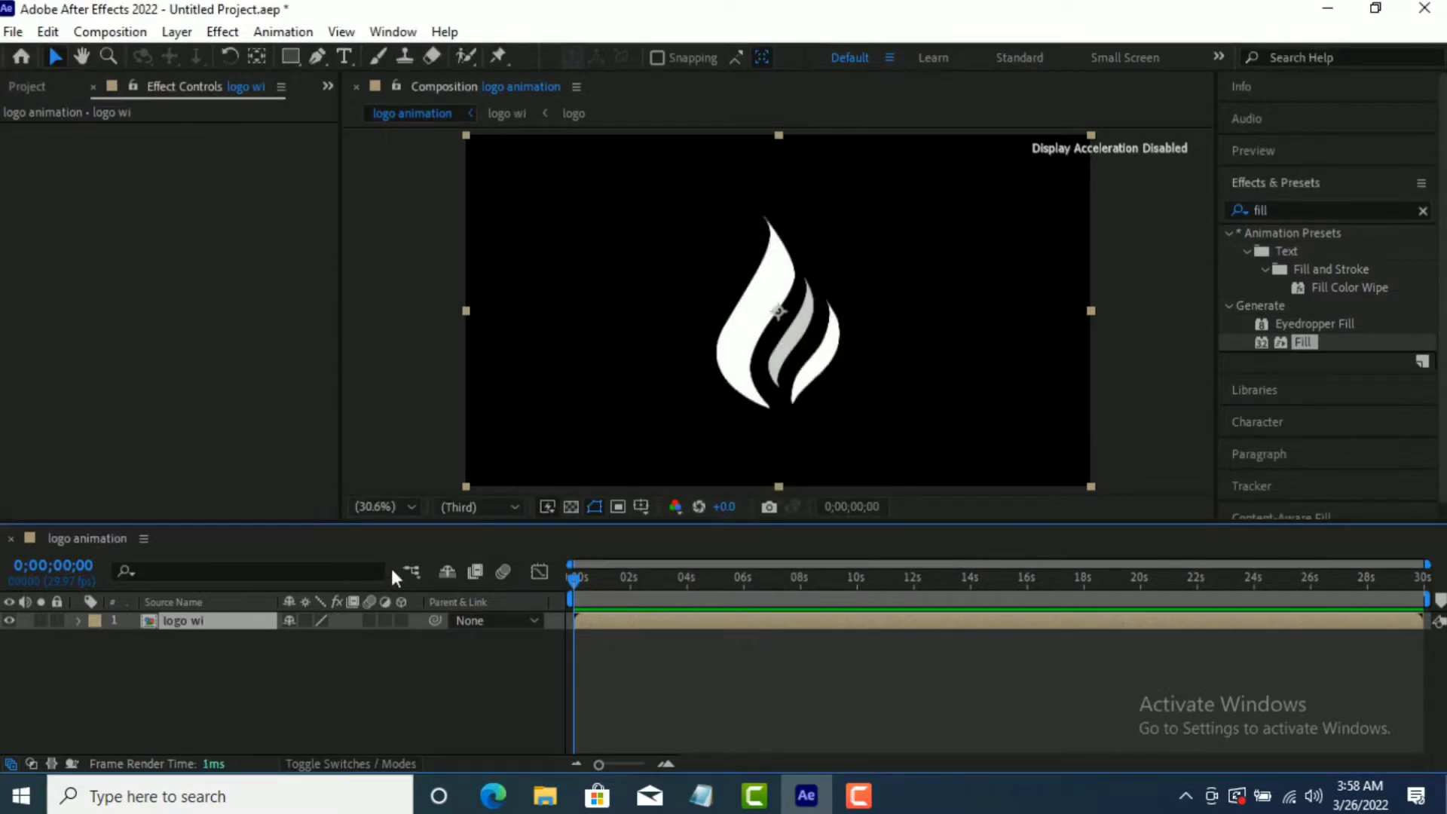
- Find the Vegas effect and apply it to the logo wi layer
left_click(1238, 213)
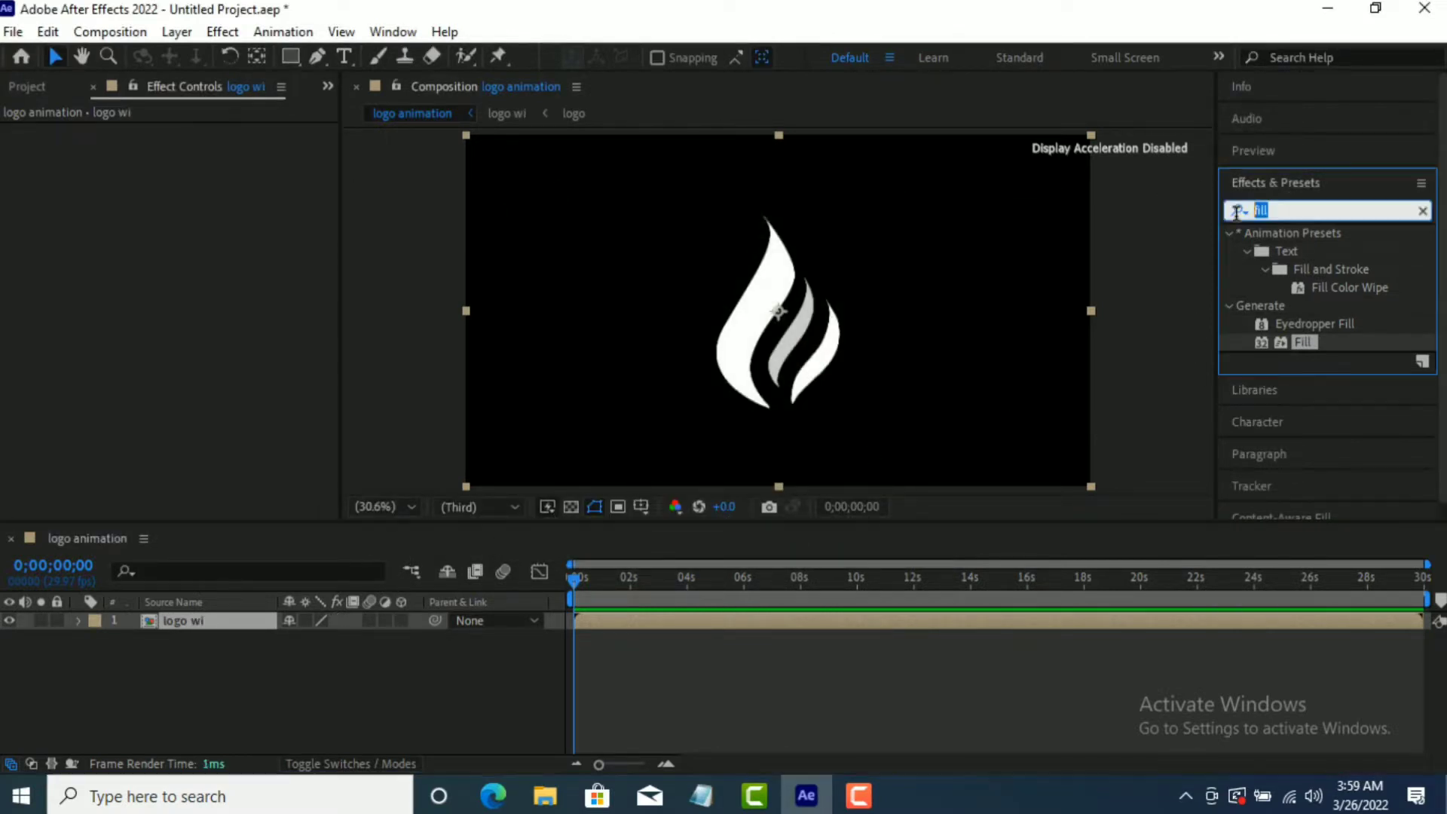
type("weg")
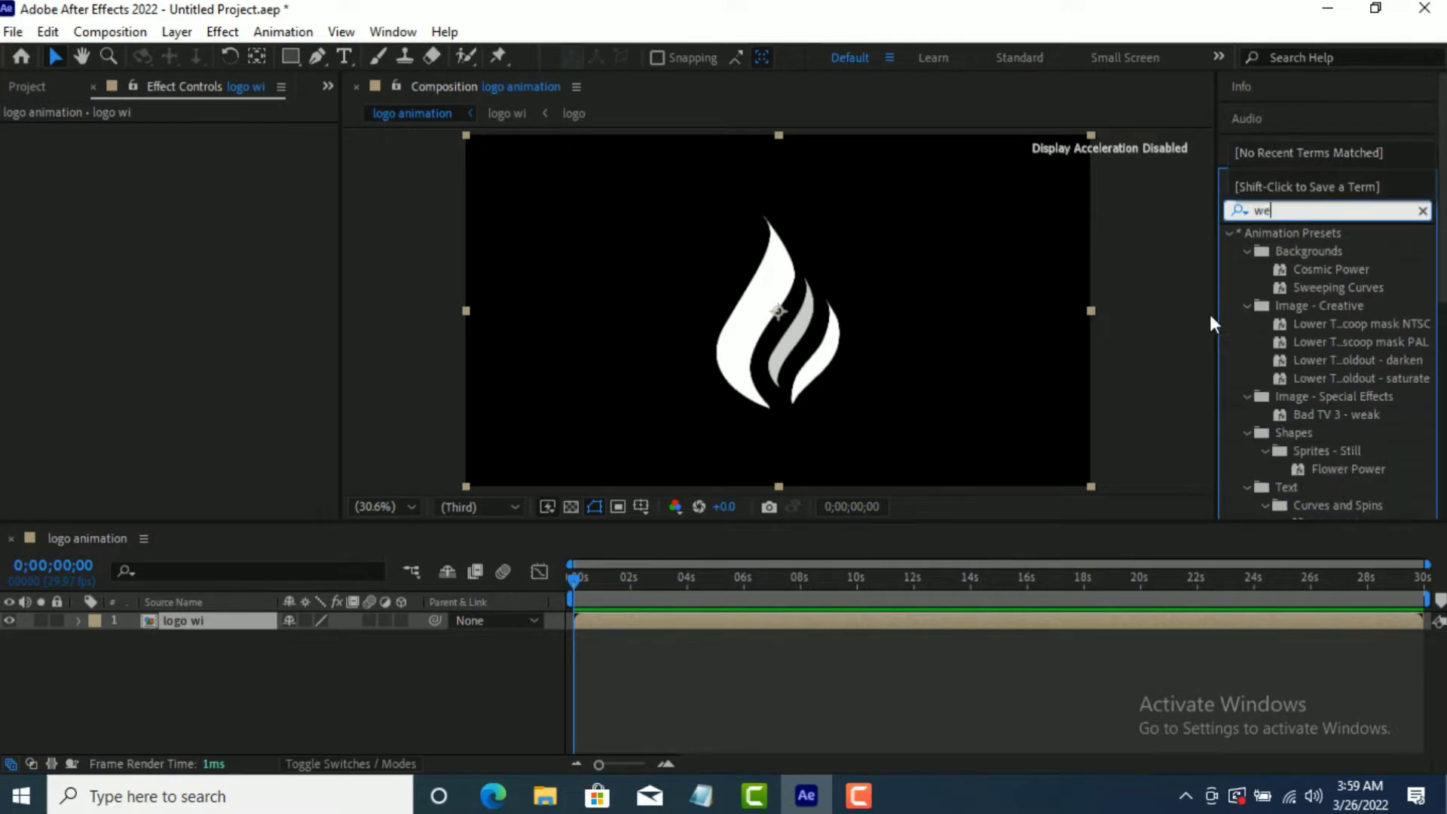
key("BackSpace")
key("BackSpace")
key("BackSpace")
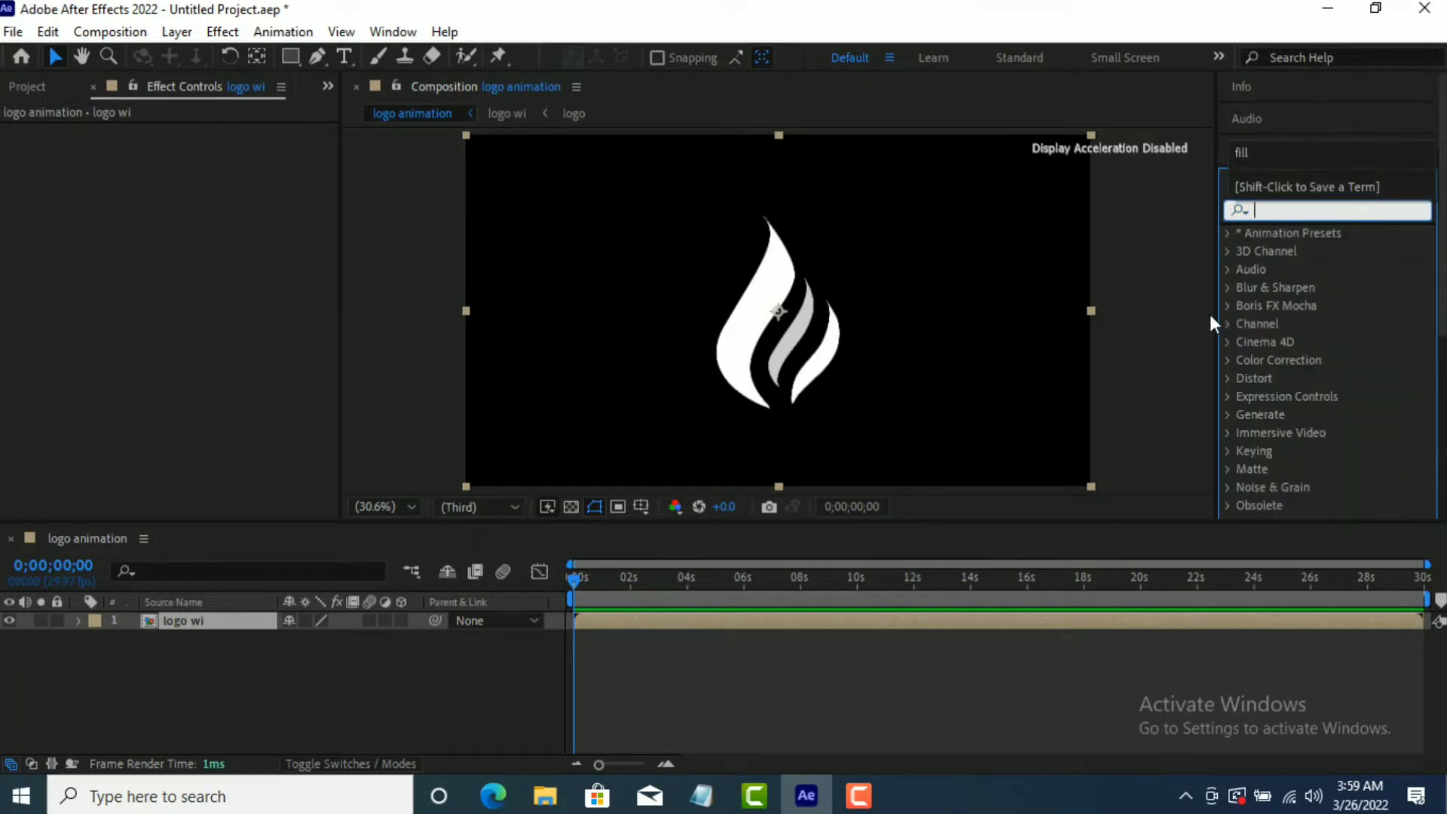
type("veg")
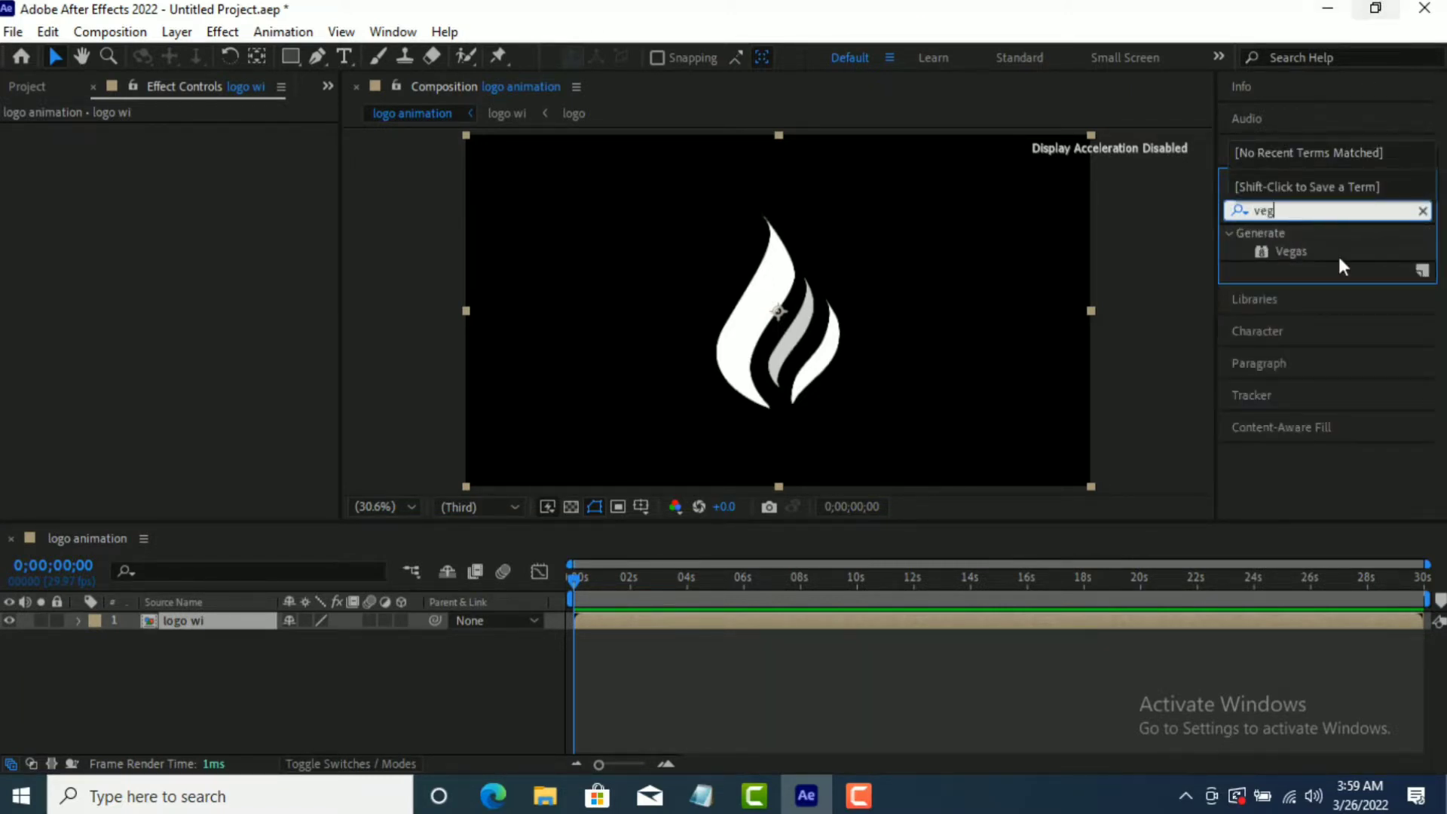
left_click_drag(1296, 253, 651, 625)
- Set the Vegas rendering to Transparent blend mode, width 3.50, hardness 0.990 and end opacity 1.000
left_click(216, 353)
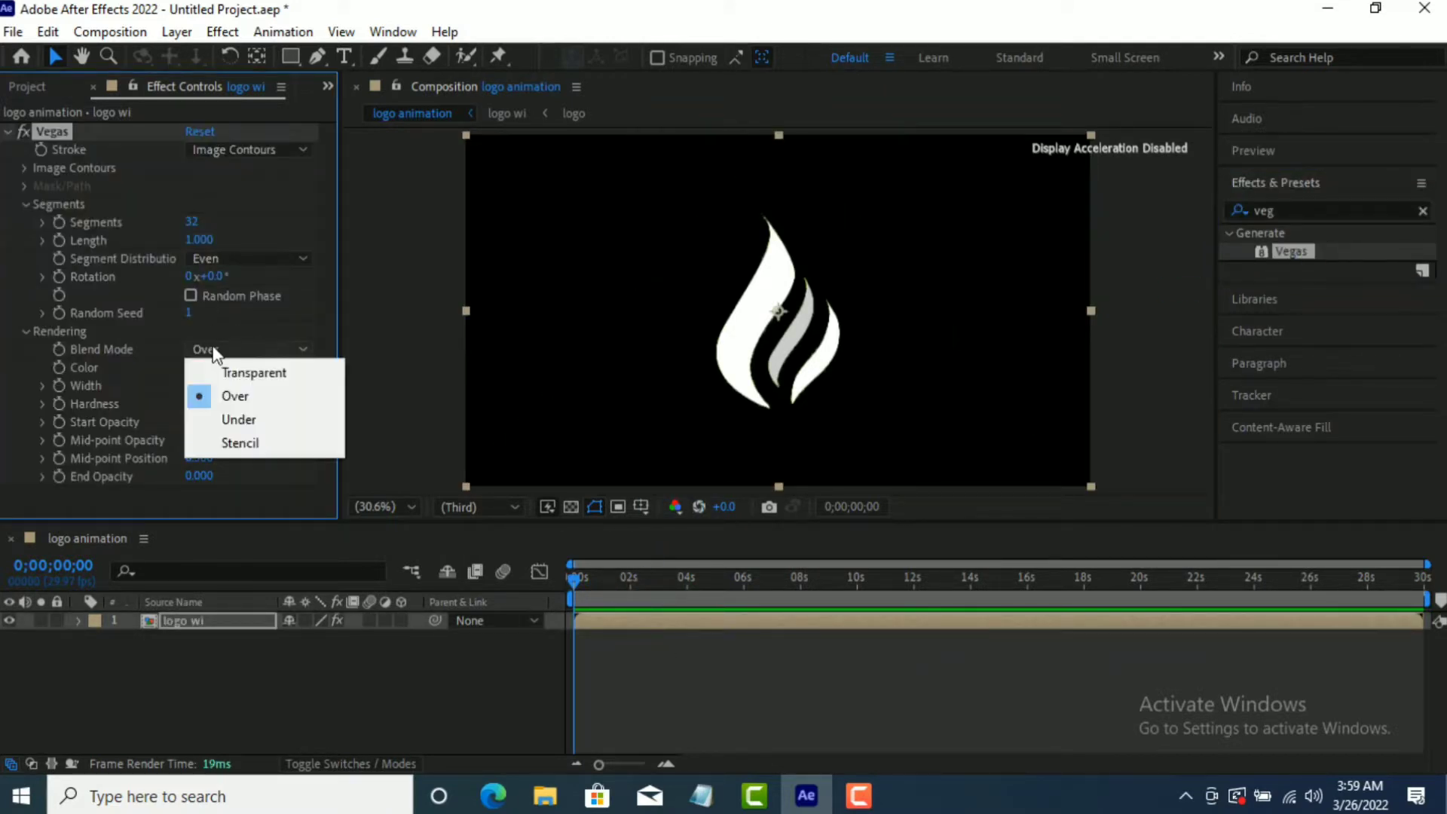
left_click(246, 372)
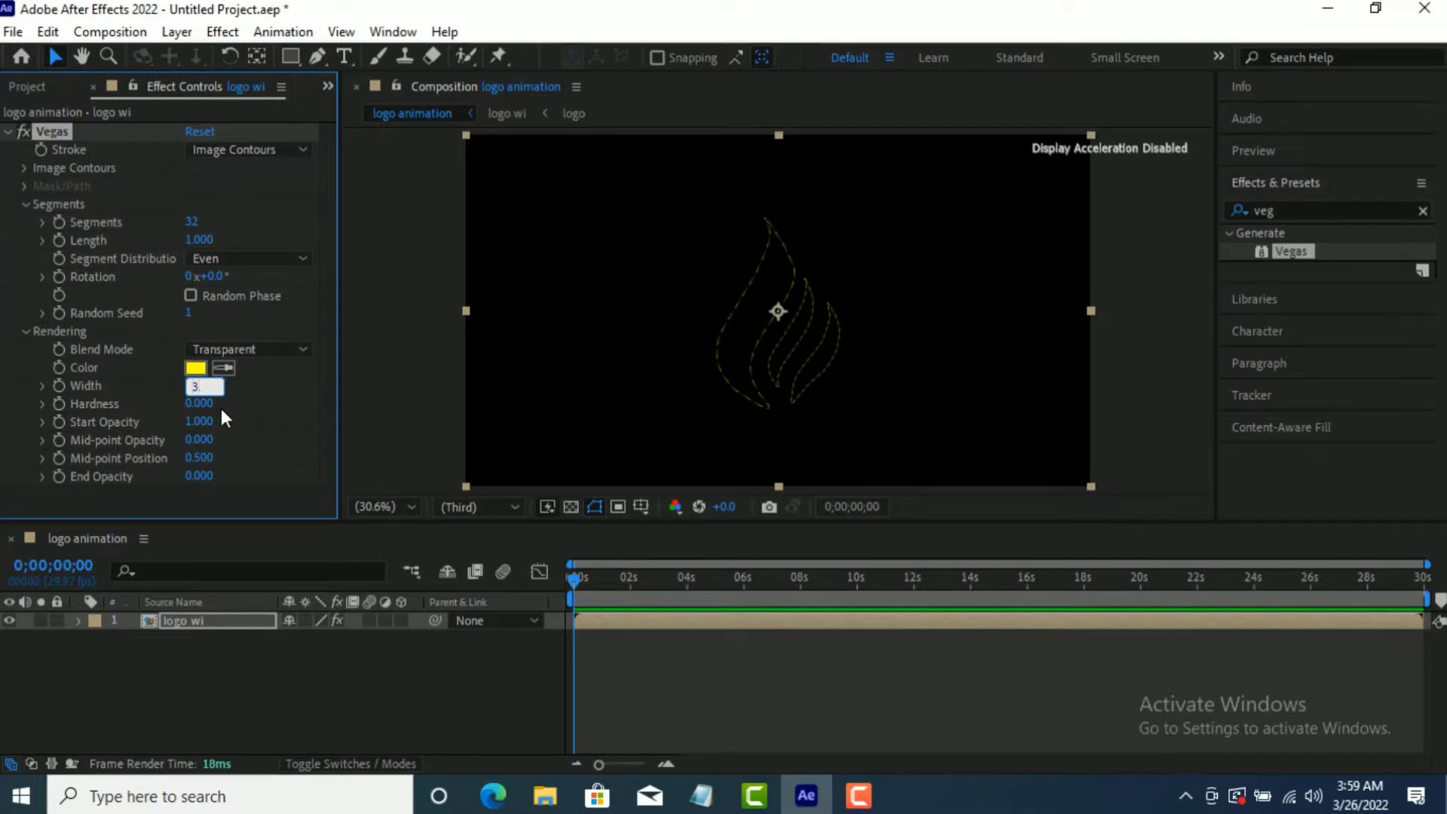
key("Return")
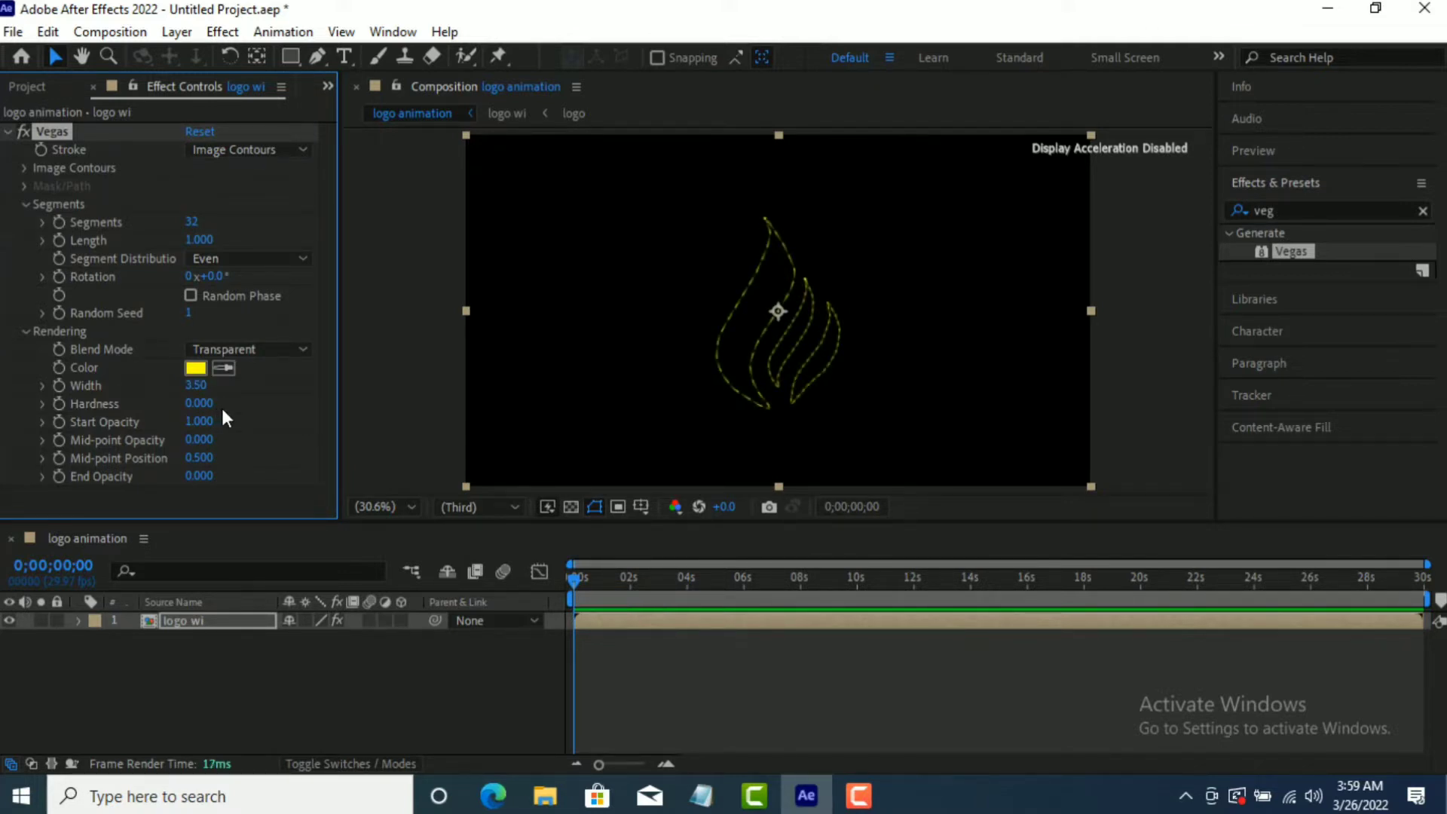
left_click_drag(199, 405, 241, 403)
left_click_drag(193, 478, 639, 499)
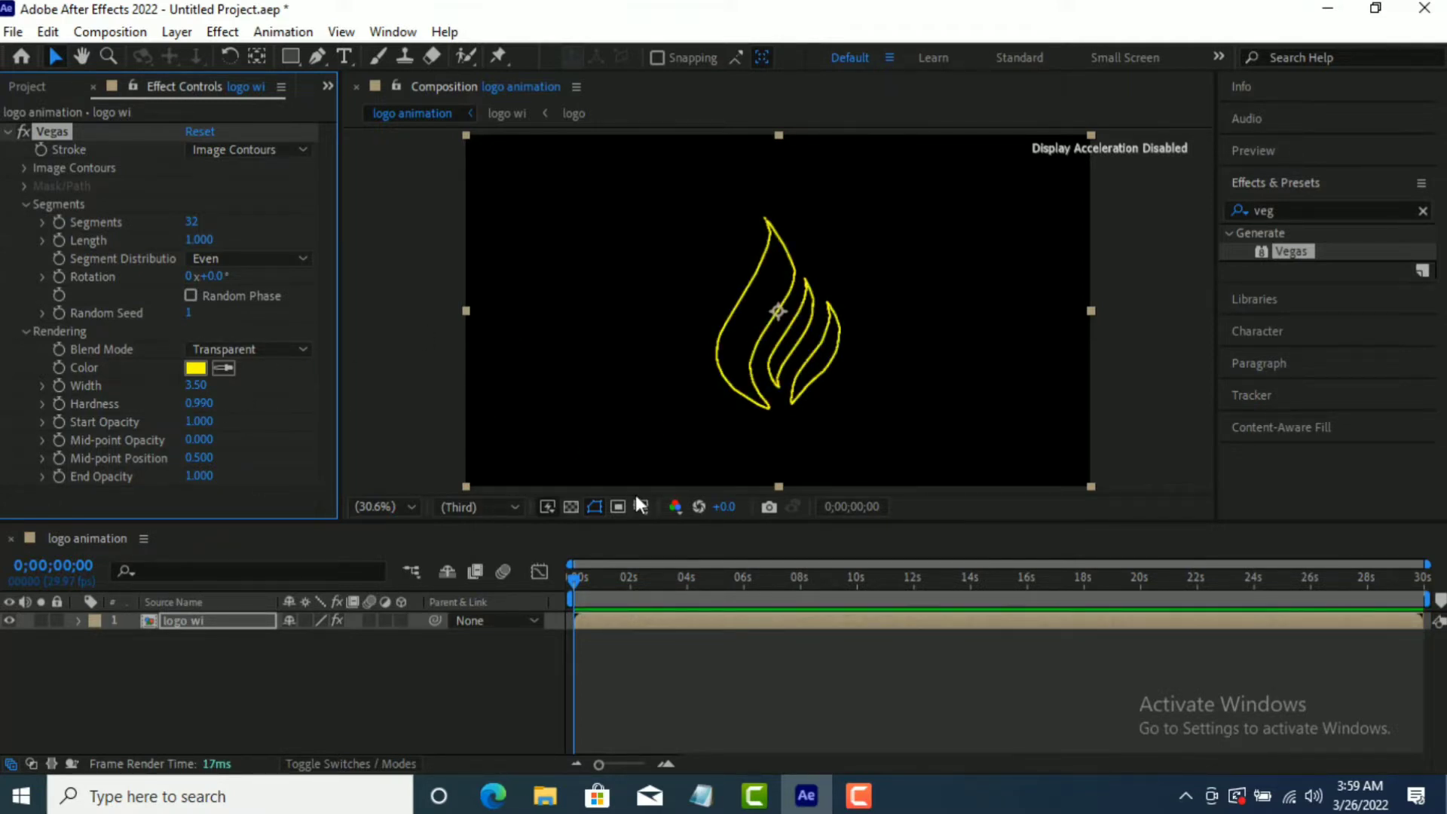
- Keyframe the Vegas Length from 0.000 to 1.000 and Rotation from 0° to 75° between 0;00;00;00 and 0;00;01;20
left_click_drag(199, 240, 43, 276)
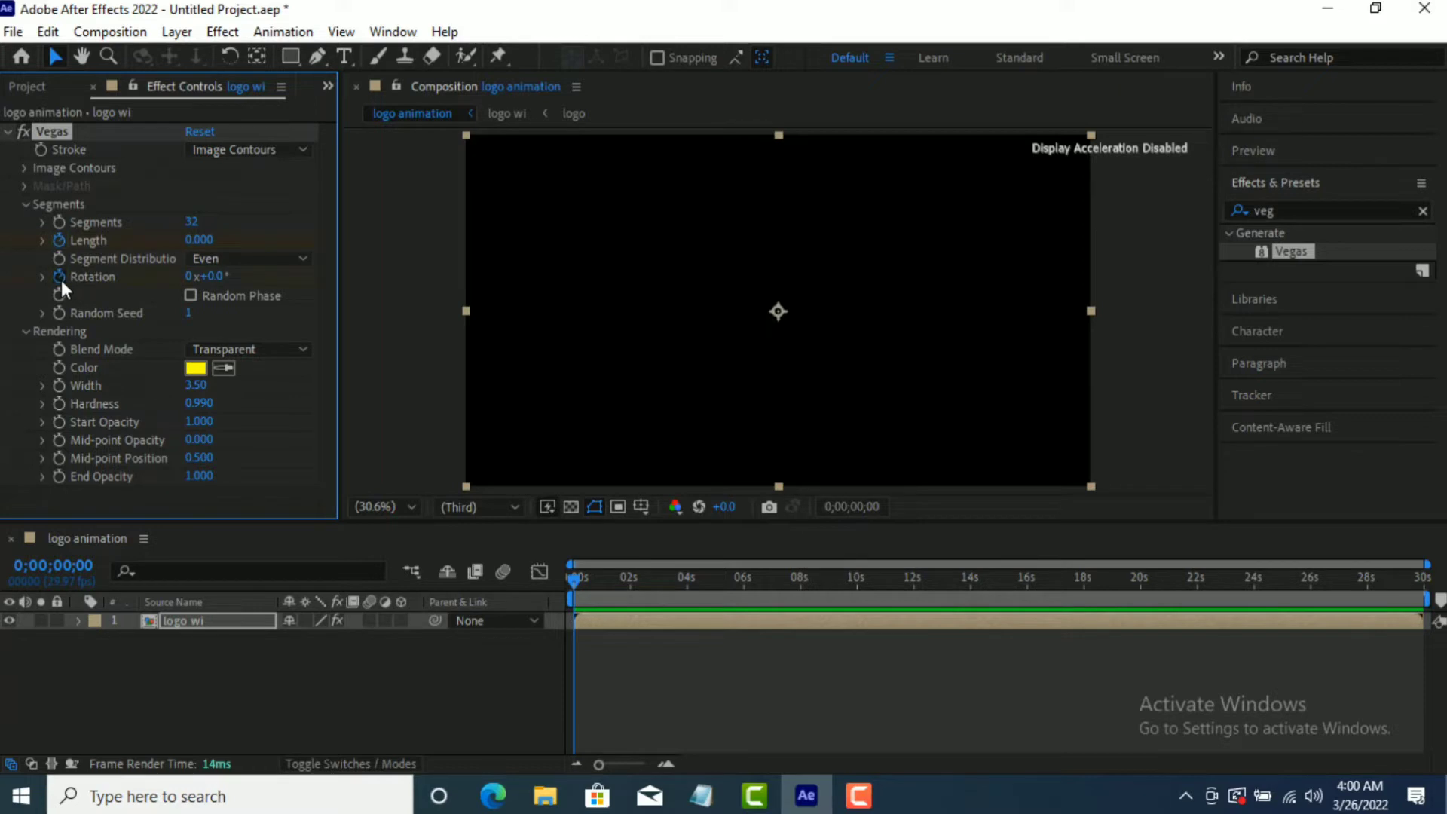
left_click_drag(598, 761, 639, 764)
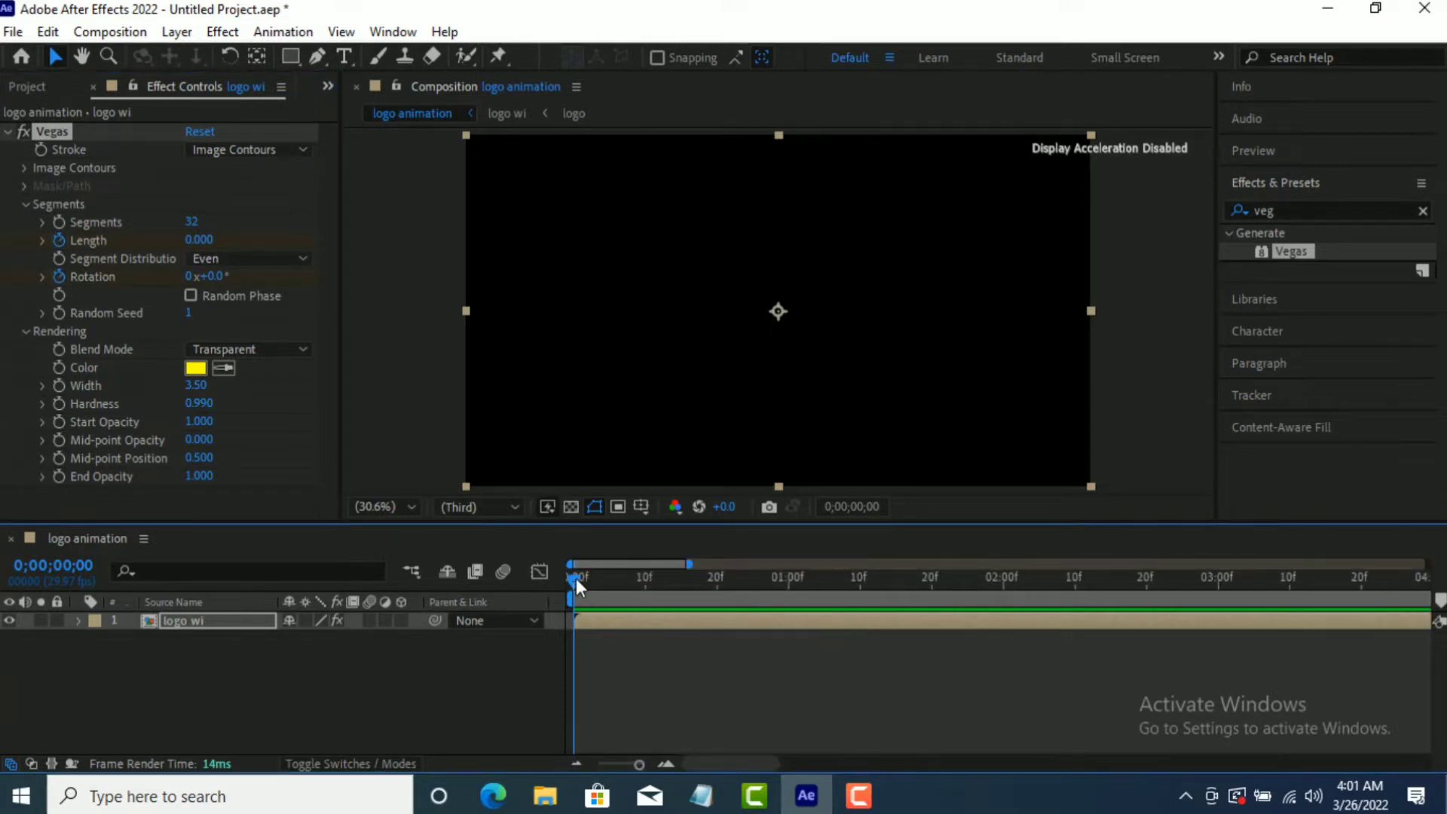
left_click_drag(576, 577, 938, 618)
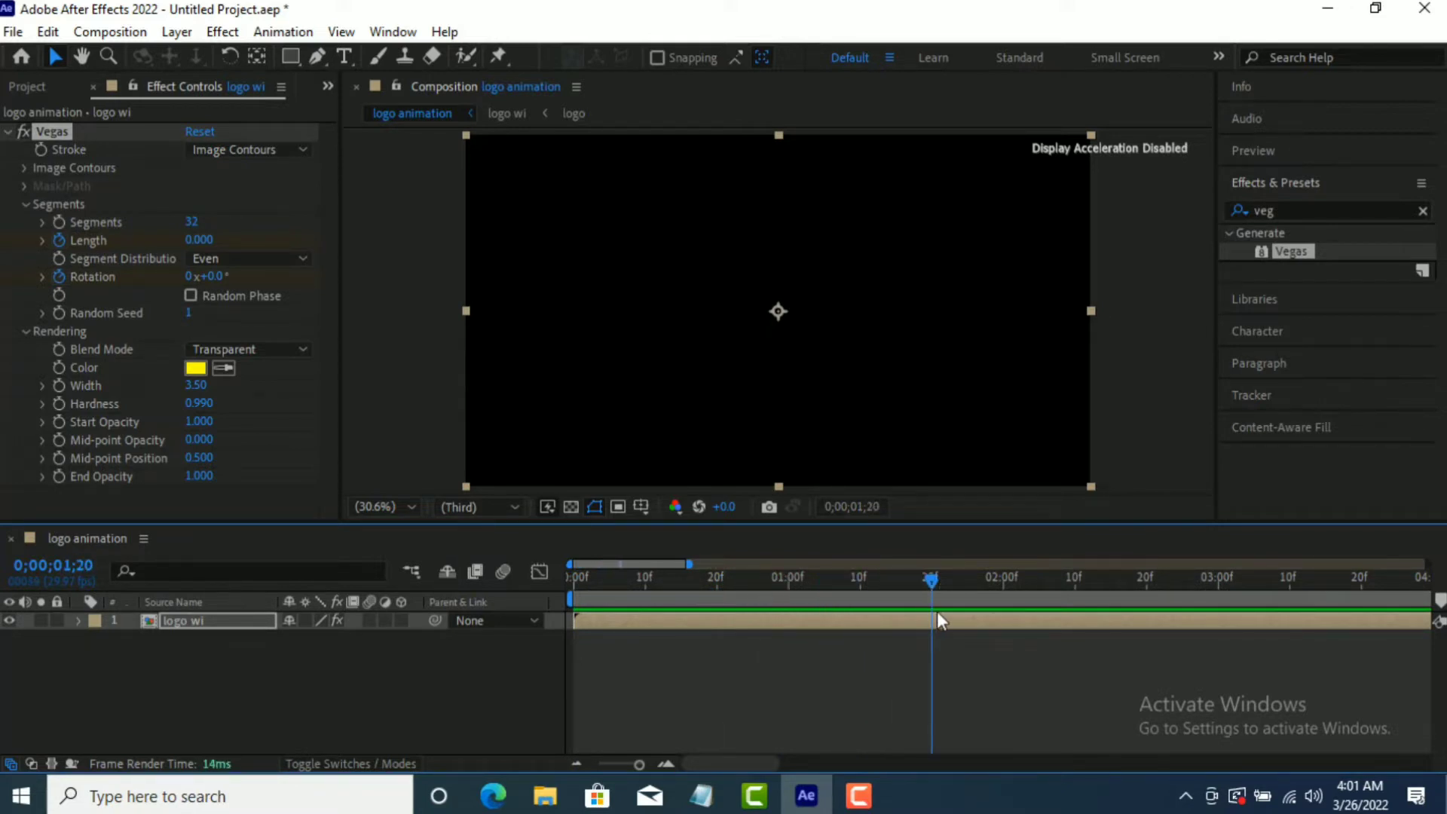
left_click_drag(199, 240, 383, 248)
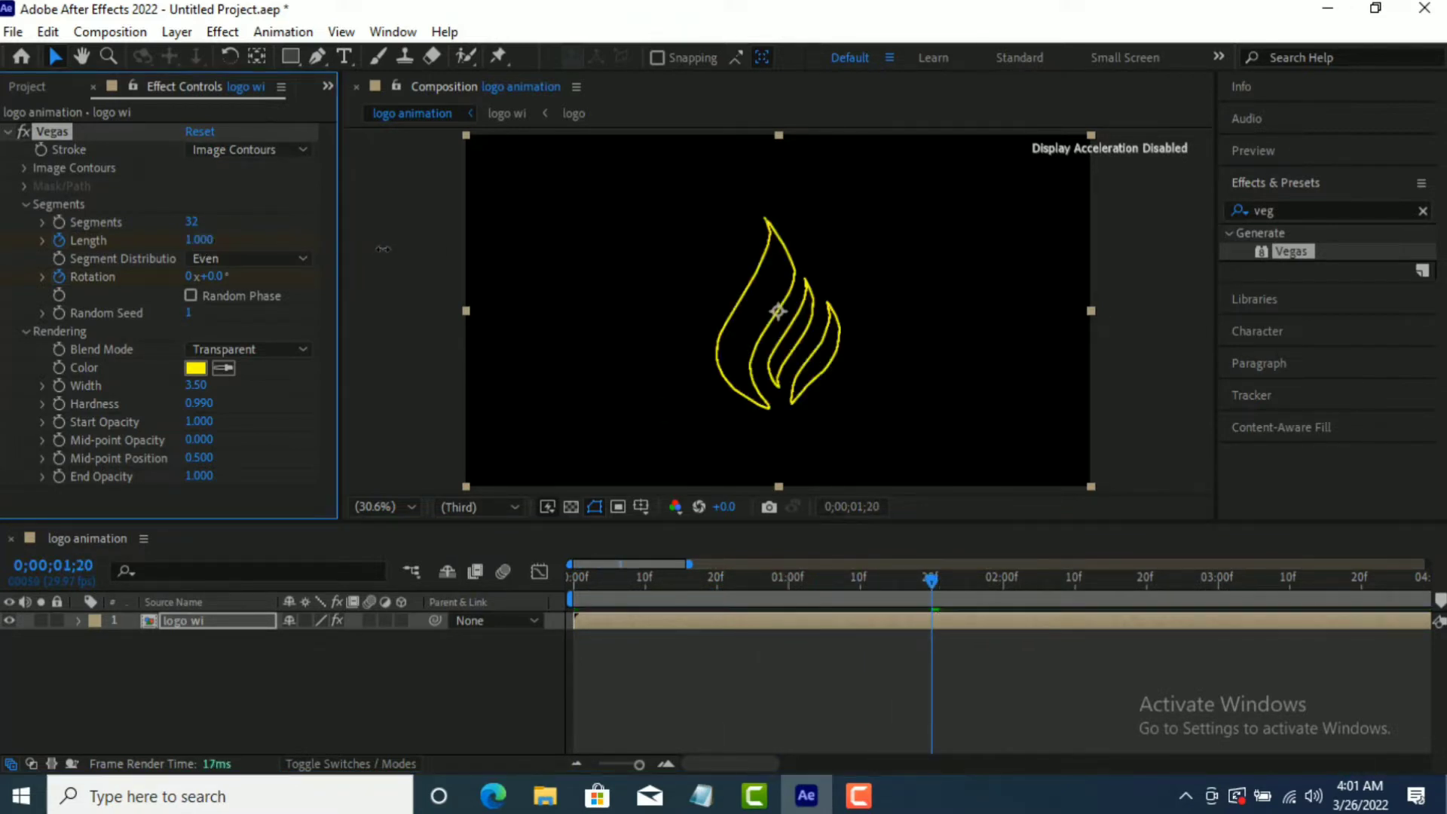
left_click(213, 277)
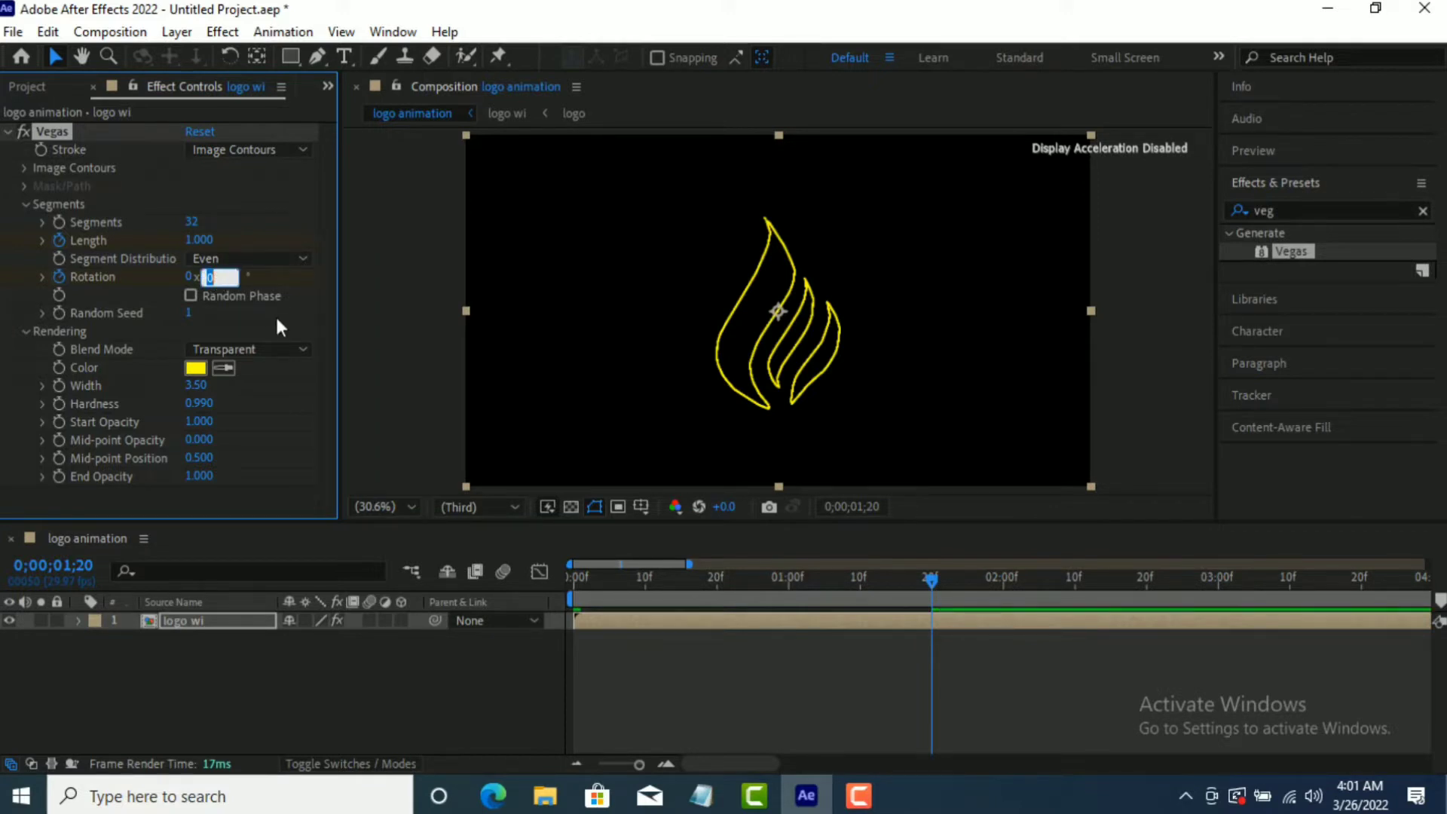
type("75")
key("Return")
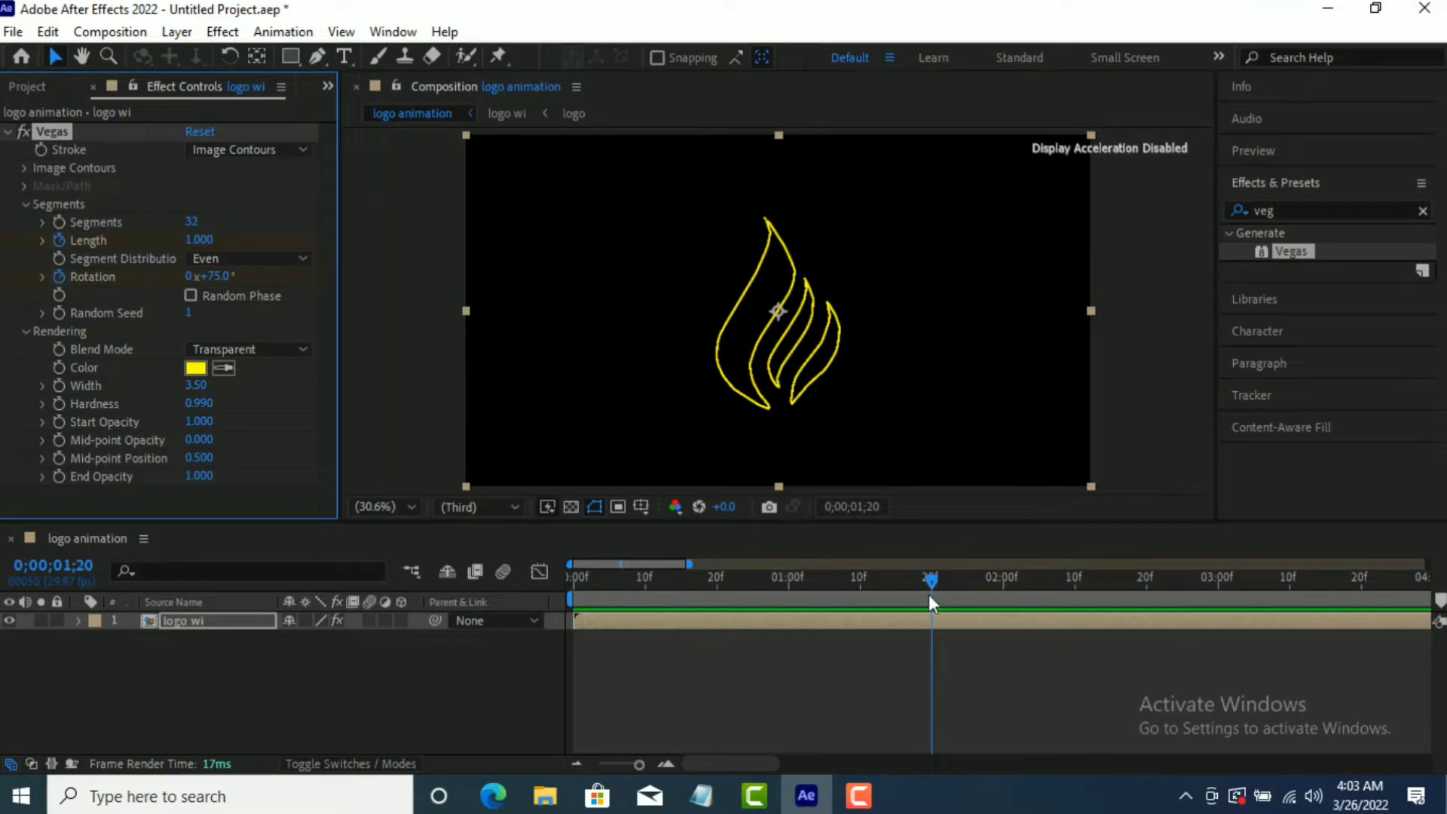
- Play back the outline animation from the start of the timeline
left_click_drag(931, 603, 517, 617)
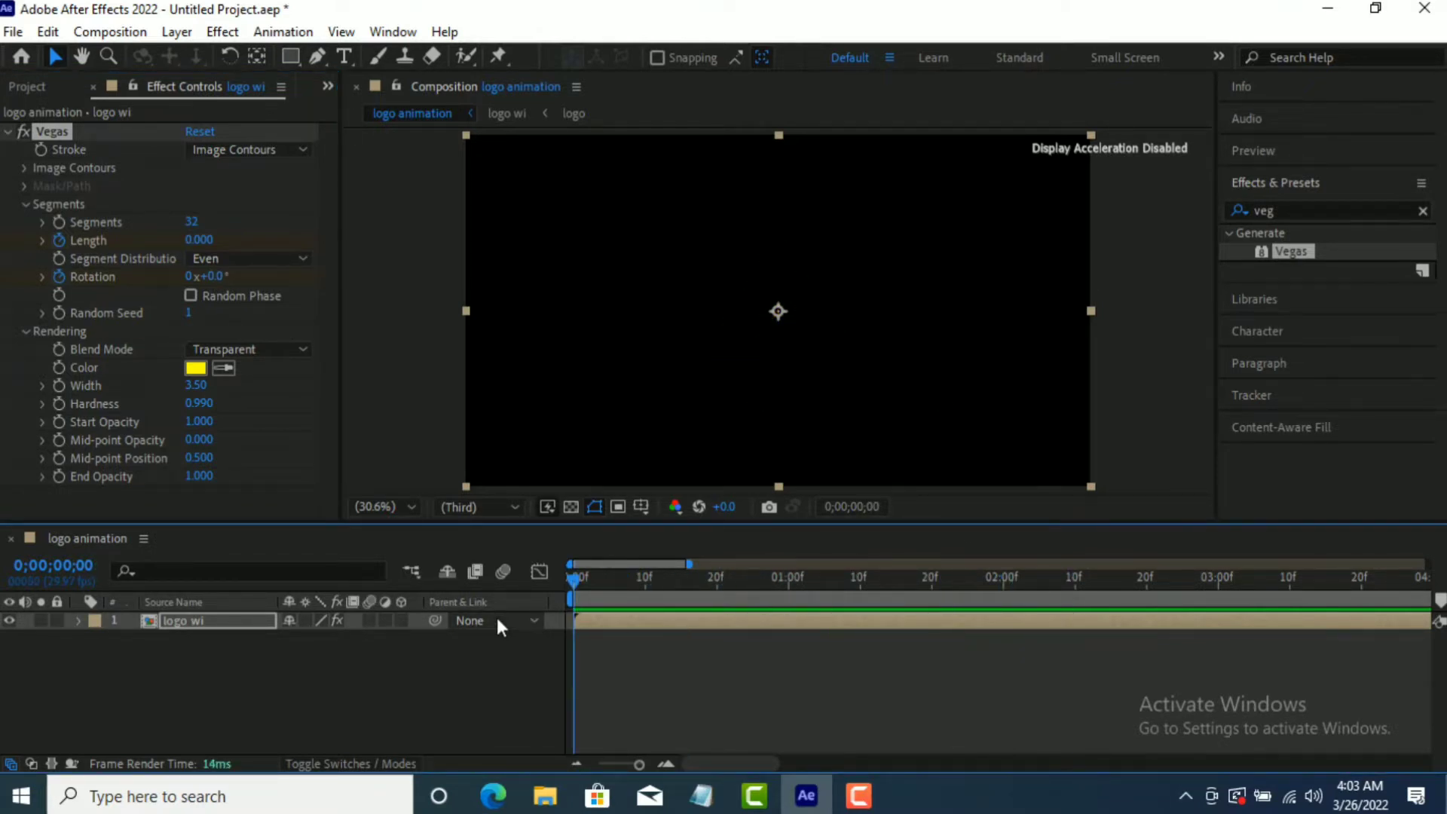
key("space")
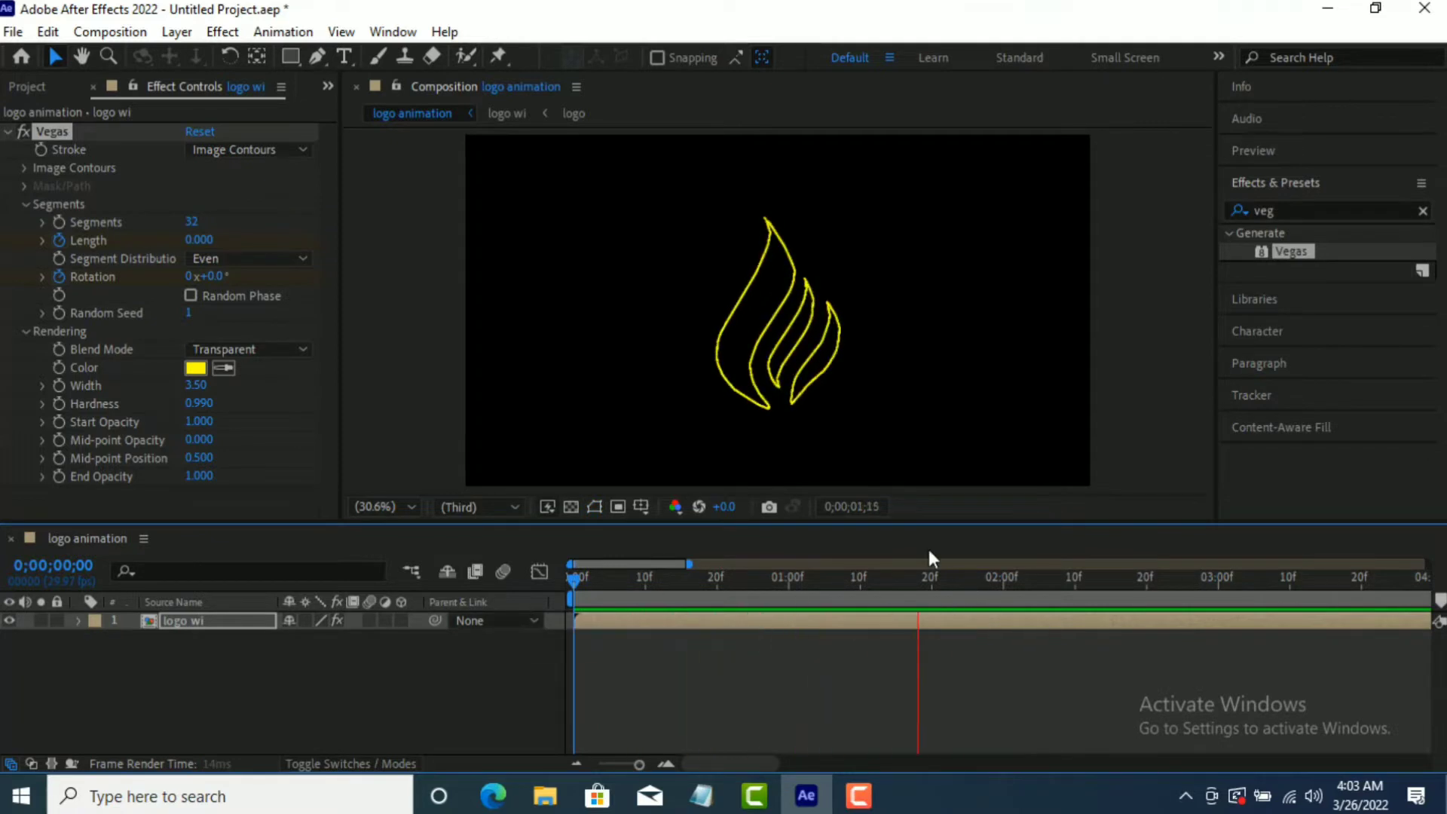
- Stop the playback and duplicate the logo wi layer, discarding any accidental second copy of the Vegas effect
key("space")
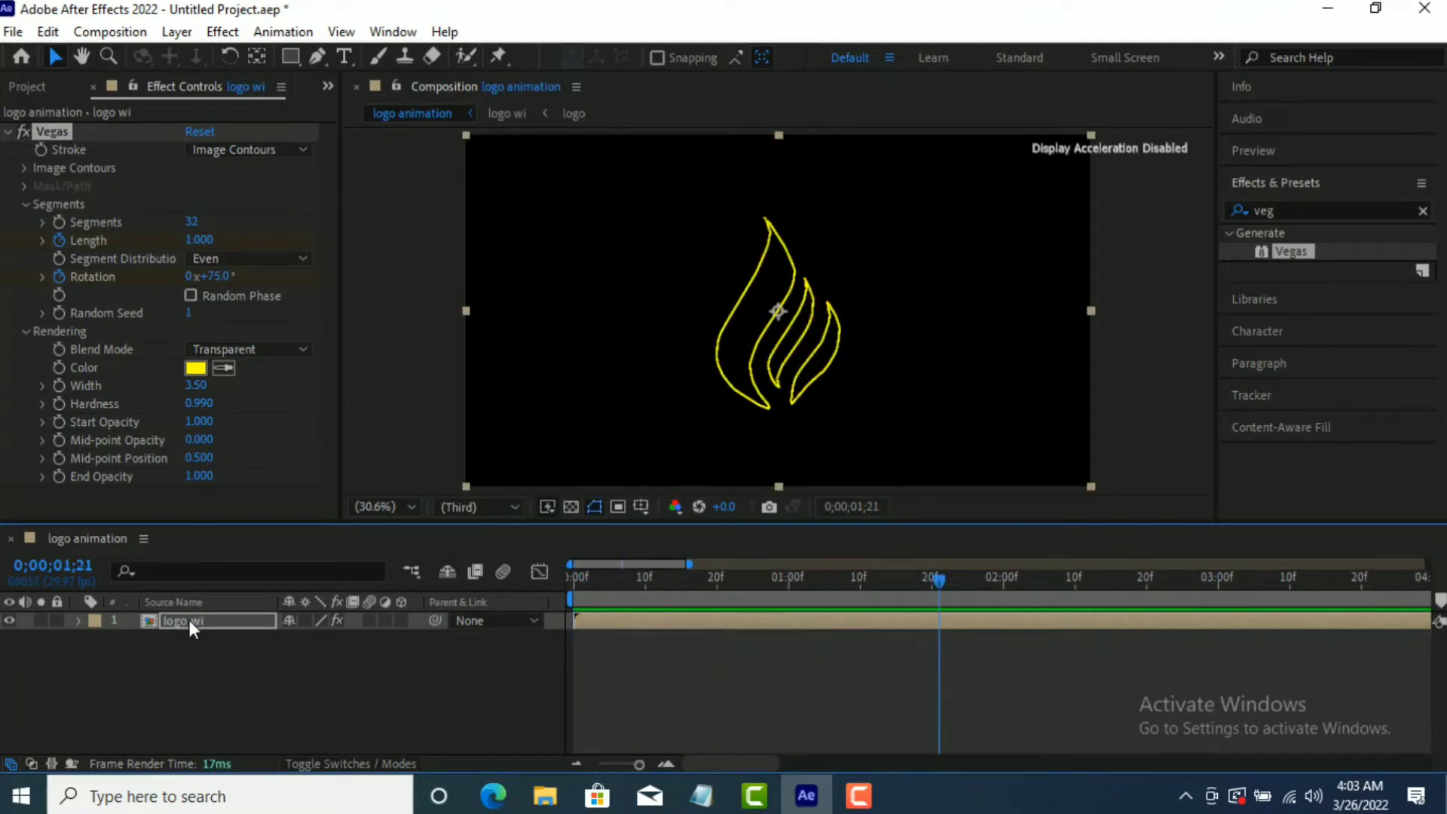
key("ctrl+d")
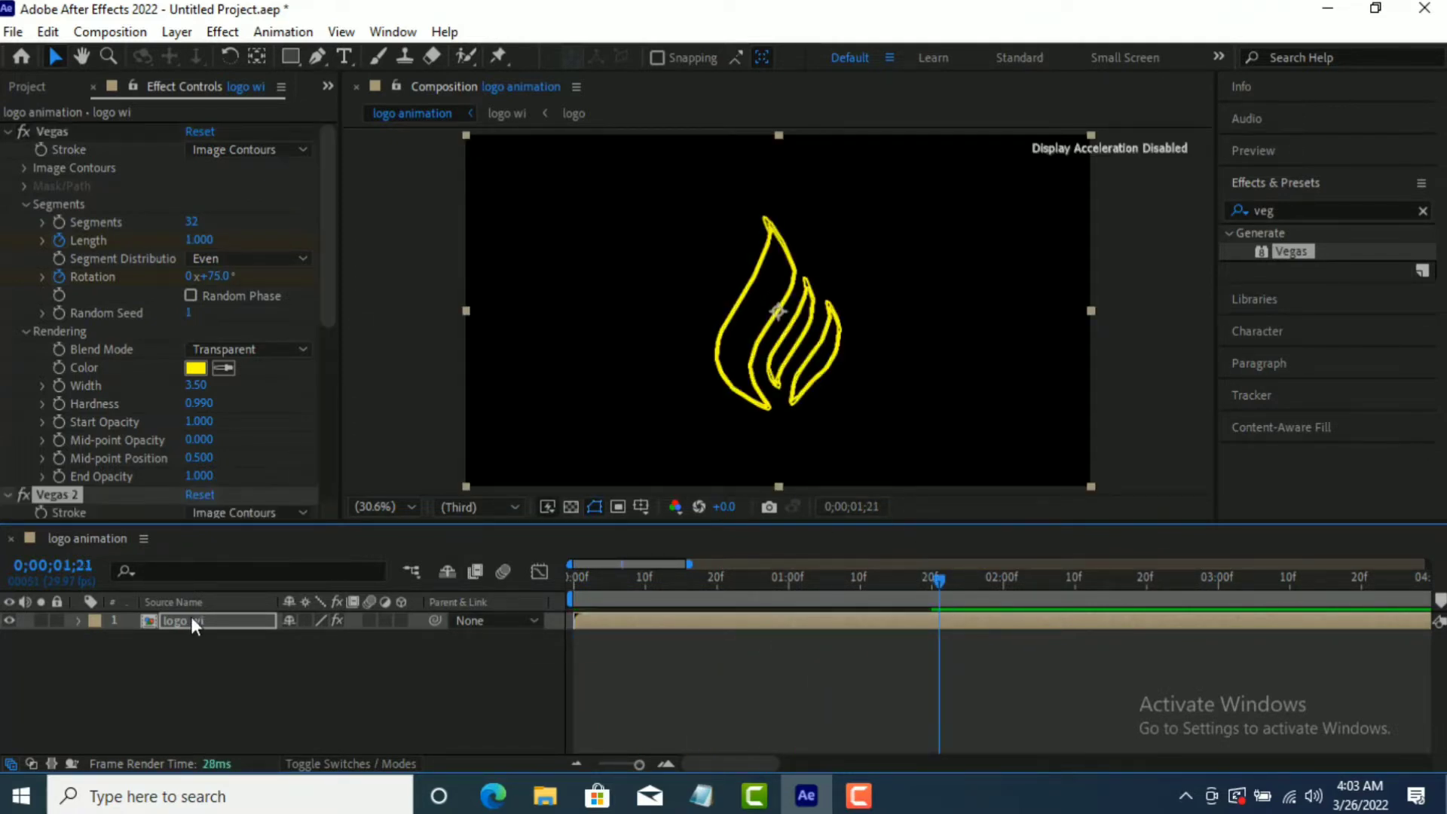
key("Delete")
left_click(198, 622)
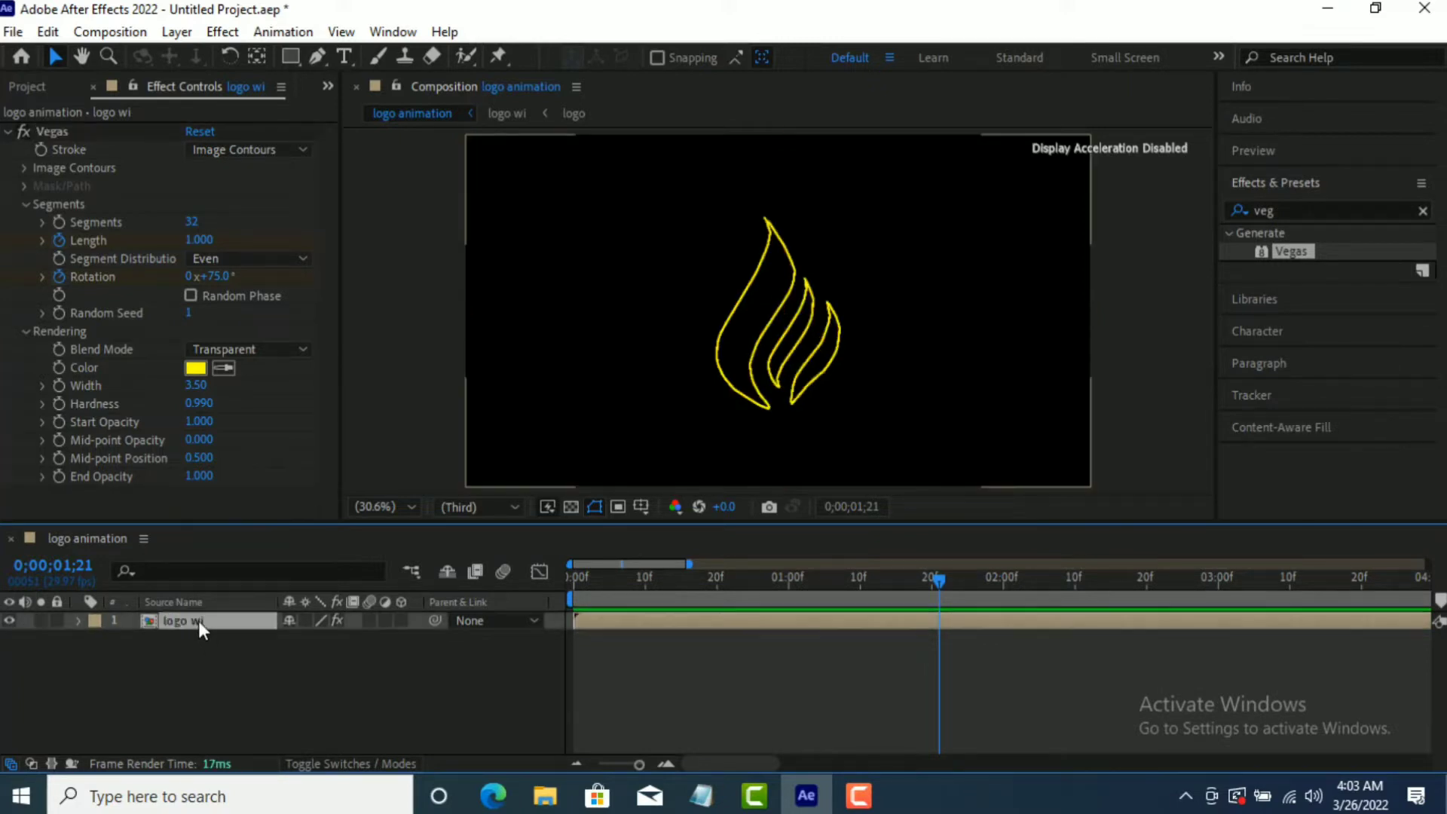
key("ctrl+d")
- On the lower logo wi layer, set the Vegas color to grey AFAFAF and the width to 1.70
left_click(201, 641)
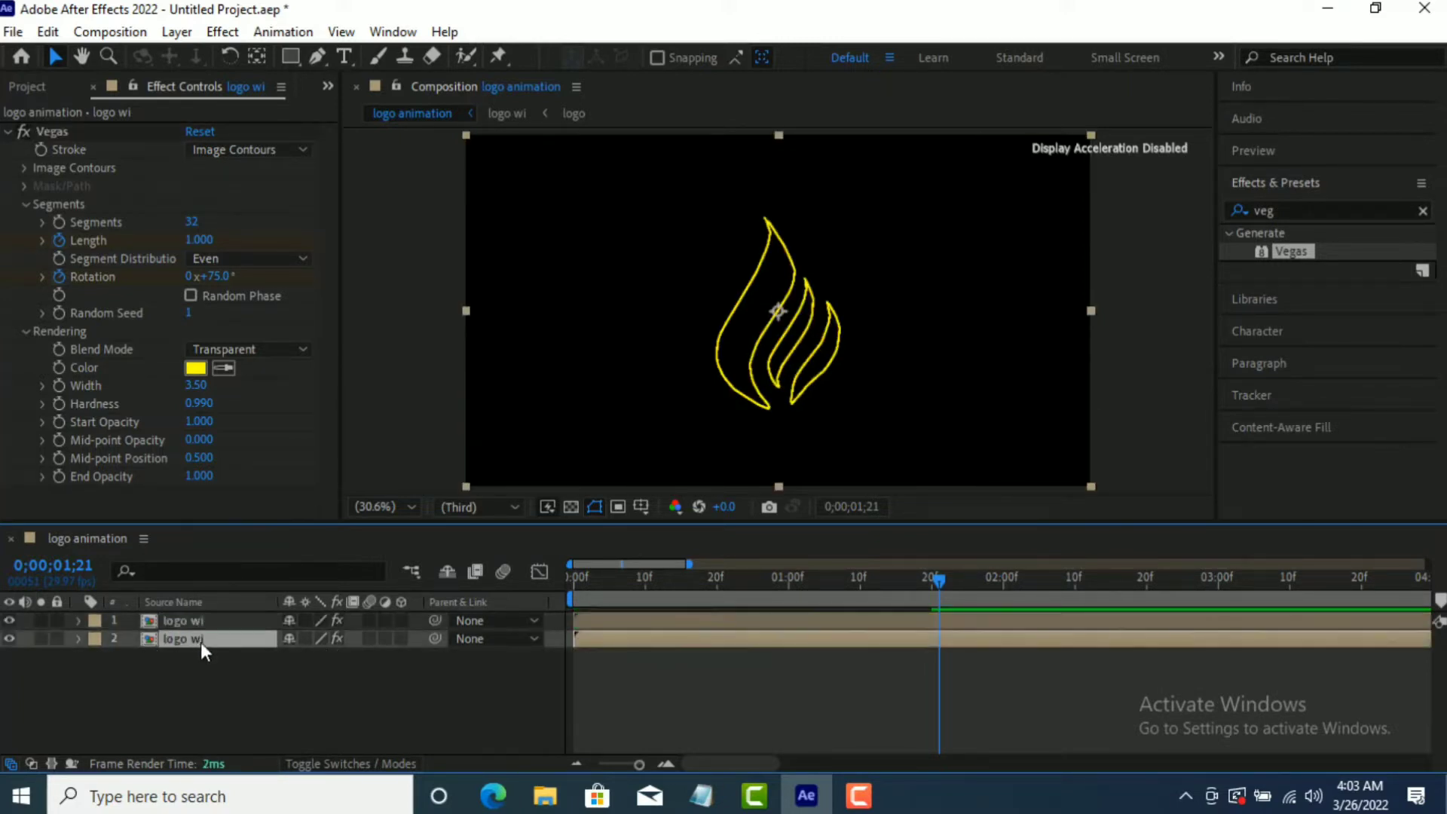
left_click(194, 368)
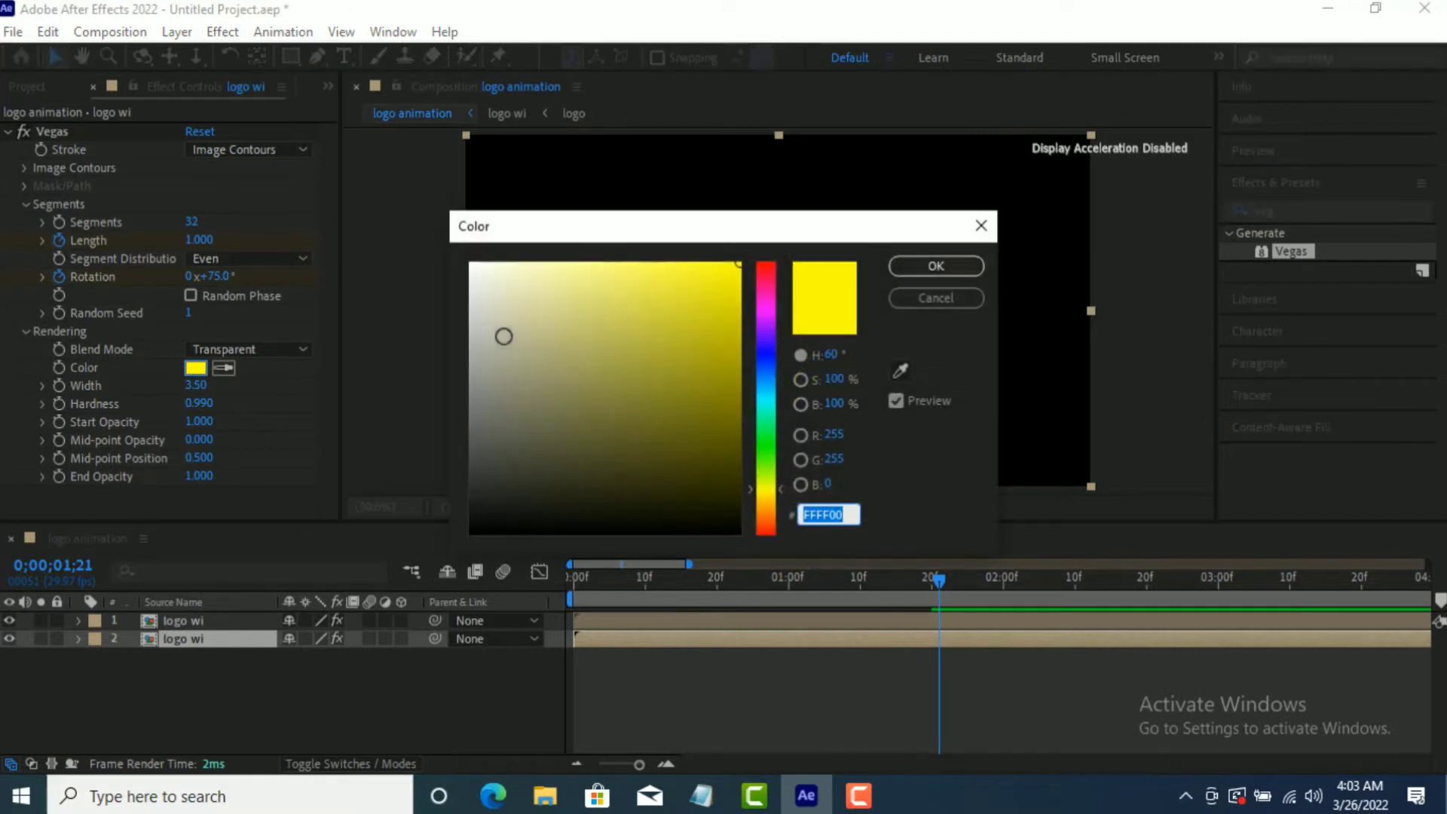
mouse_move(498, 383)
left_mouse_down()
mouse_move(440, 369)
mouse_move(443, 355)
mouse_move(445, 373)
mouse_move(445, 348)
left_mouse_up()
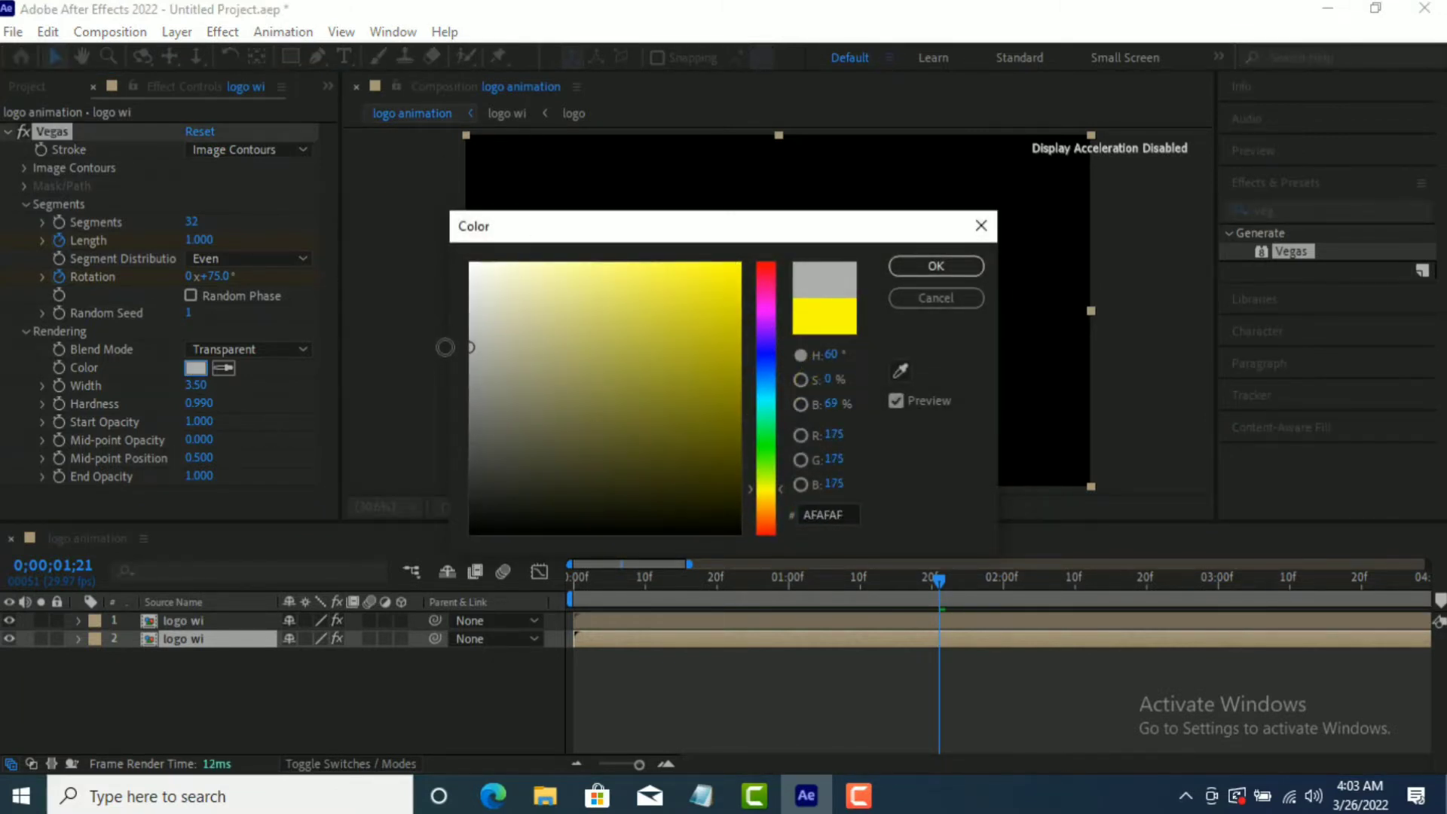
left_click(927, 268)
left_click(196, 386)
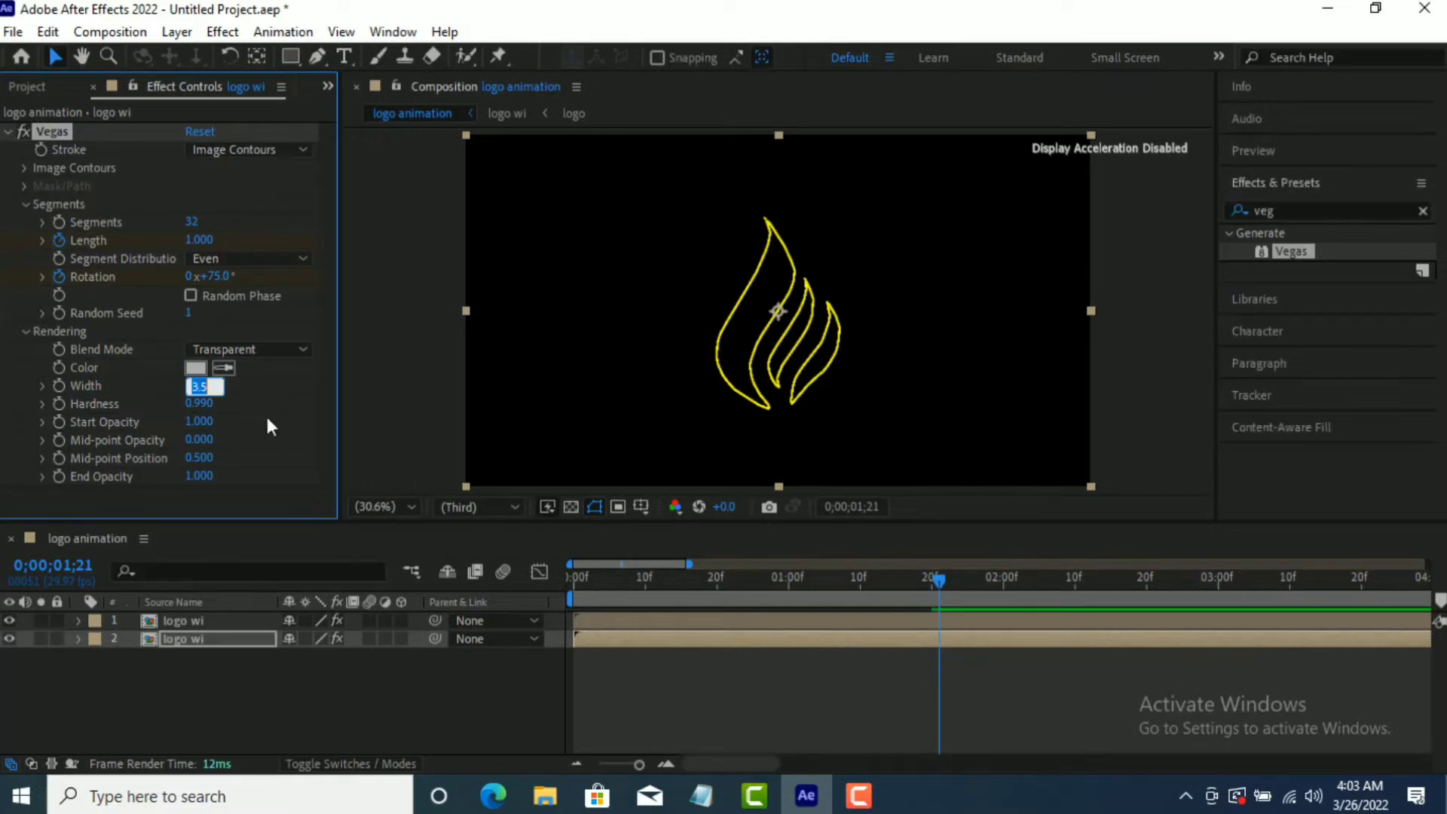
type("1.7")
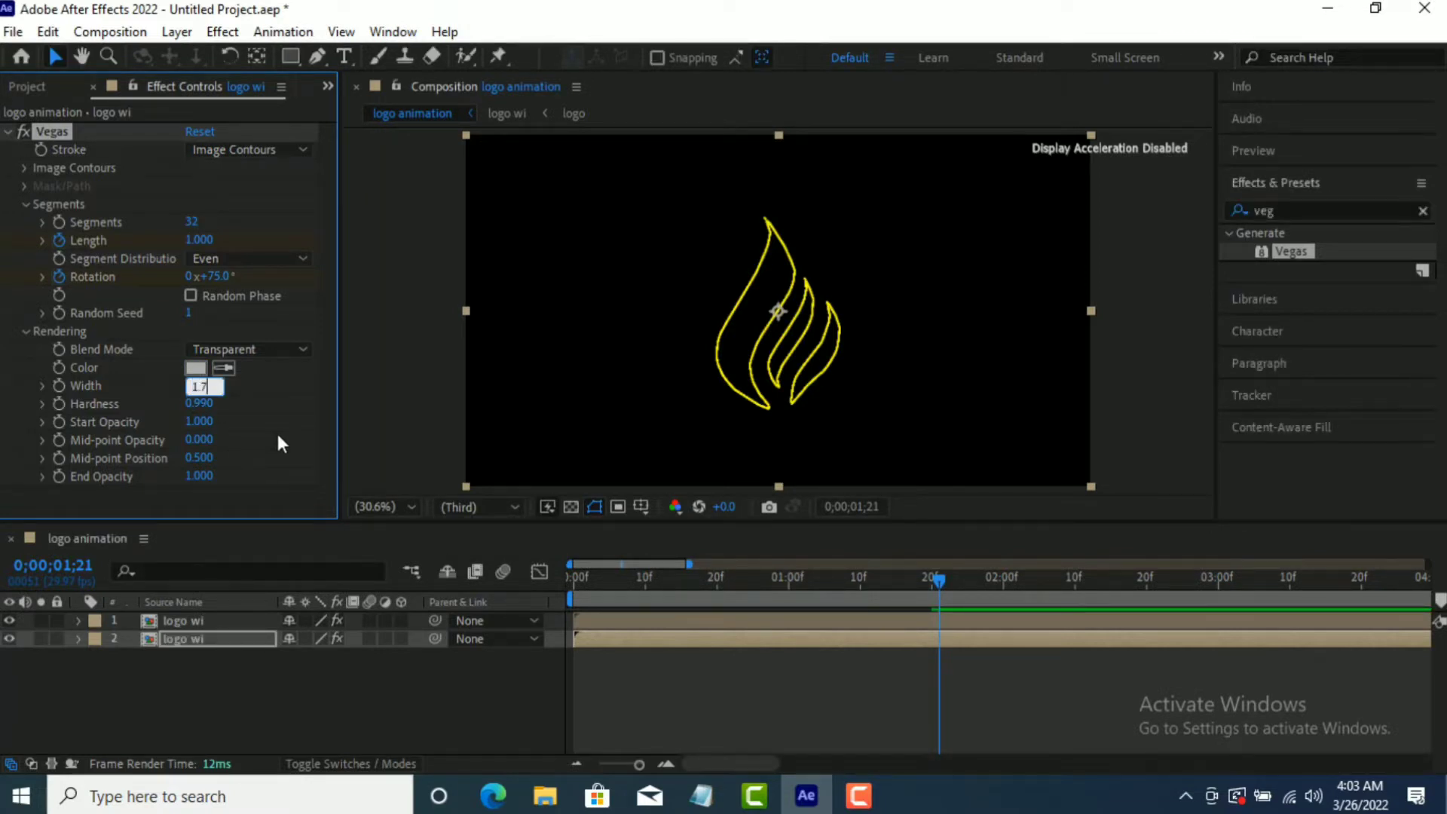
key("Return")
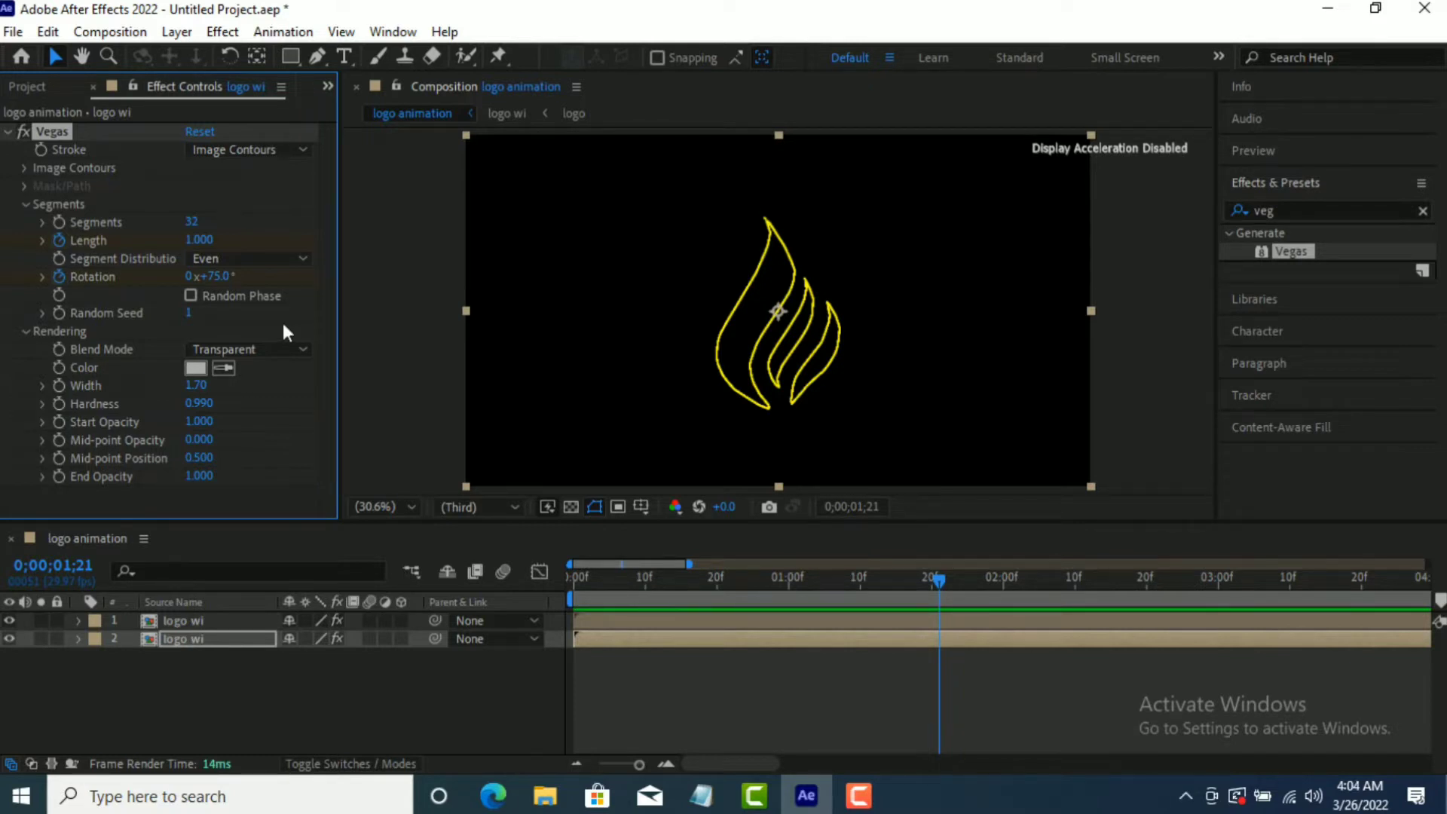
- Pre-compose the lower logo wi layer as shadow, moving all attributes into the new composition
left_click(226, 675)
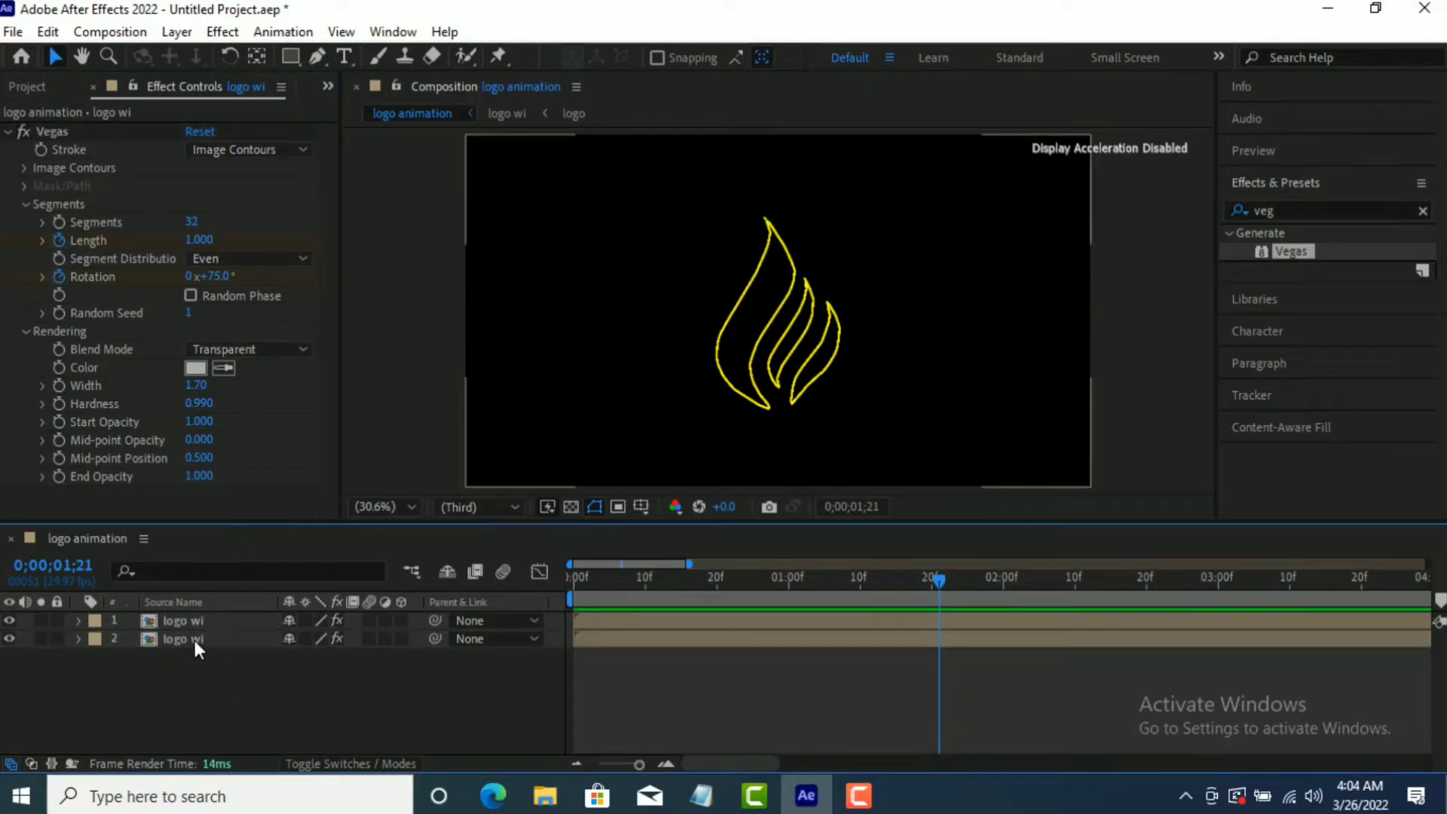
left_click(195, 640)
right_click(194, 640)
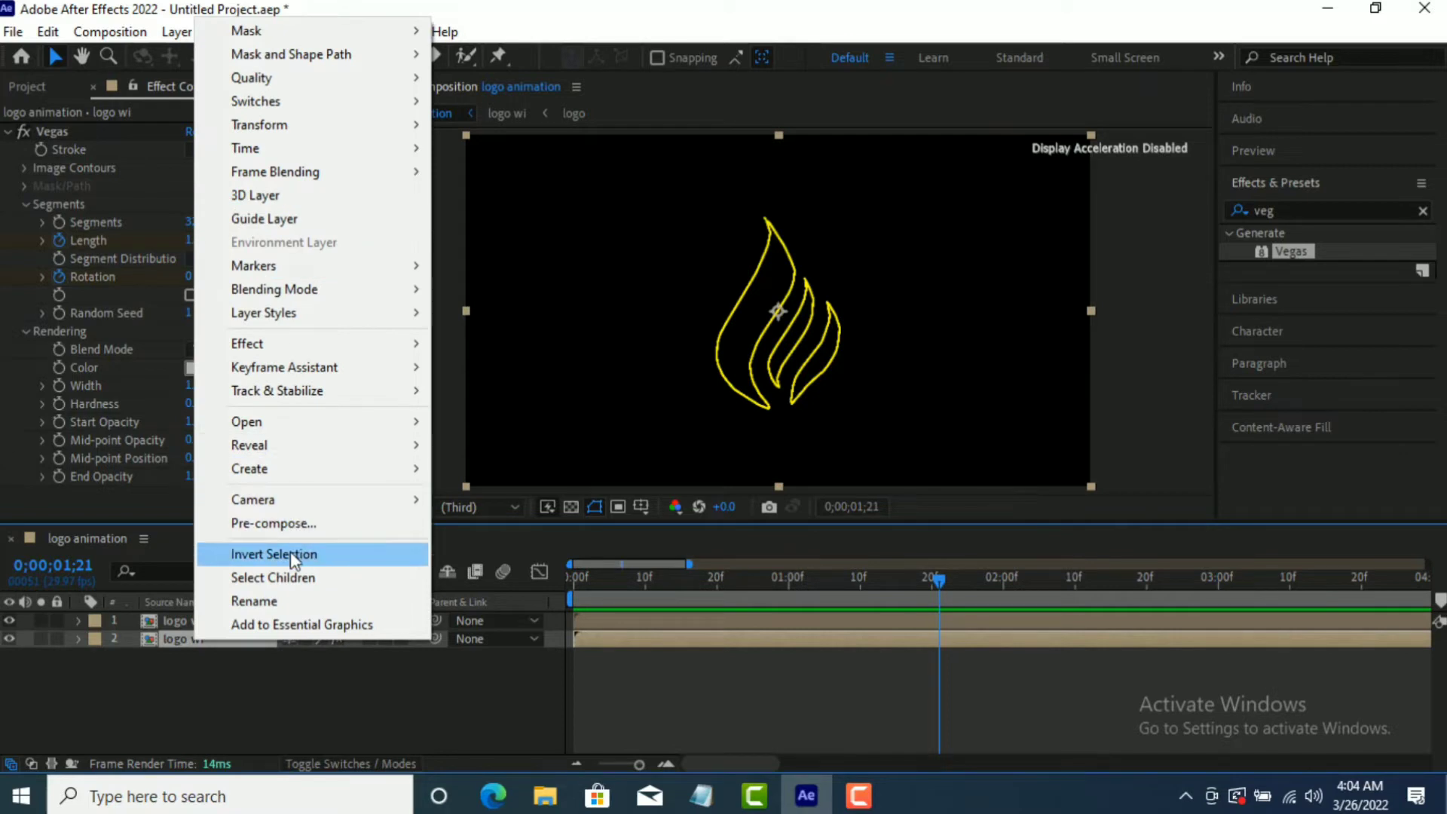
left_click(302, 524)
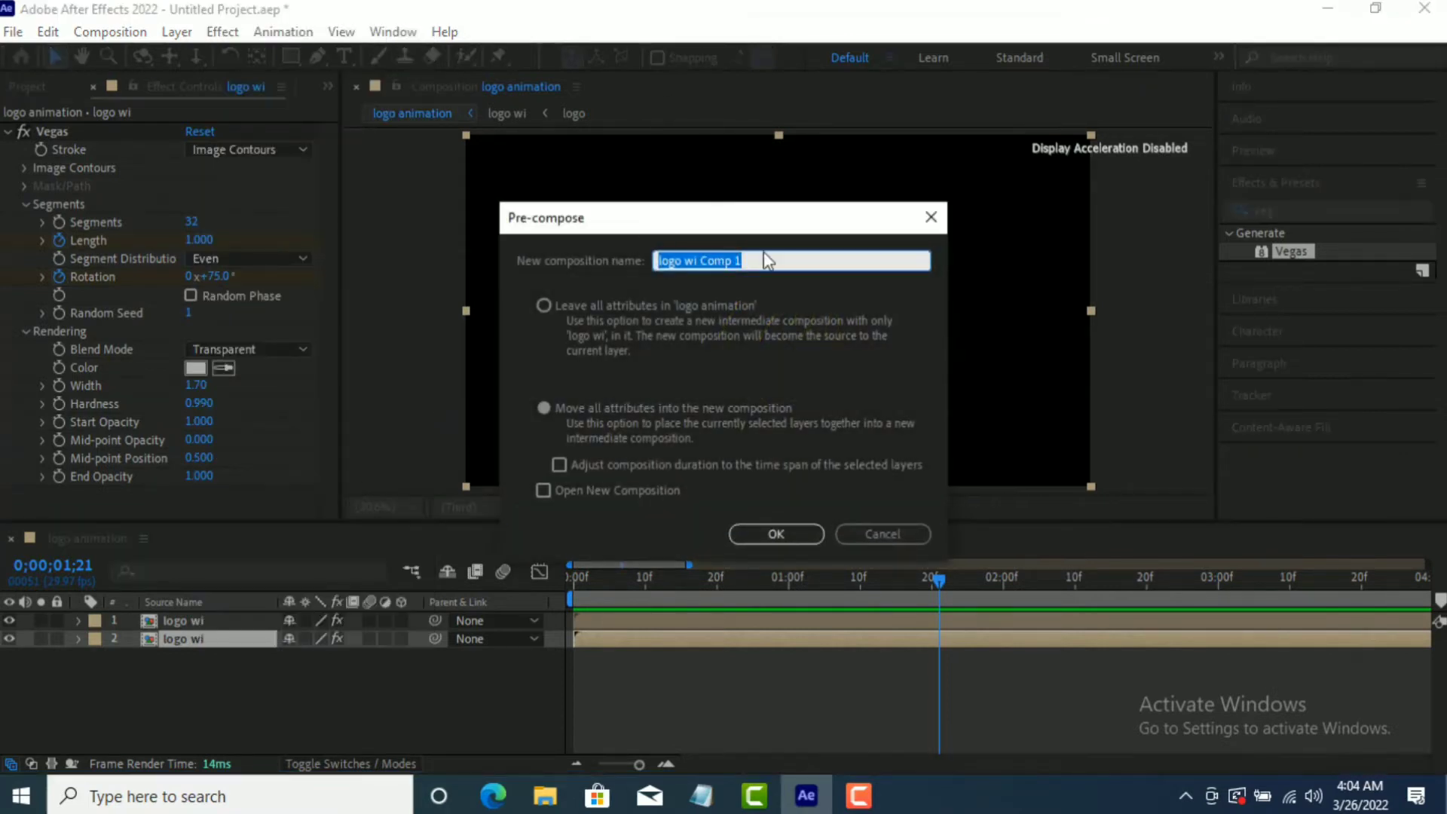
type("shadow")
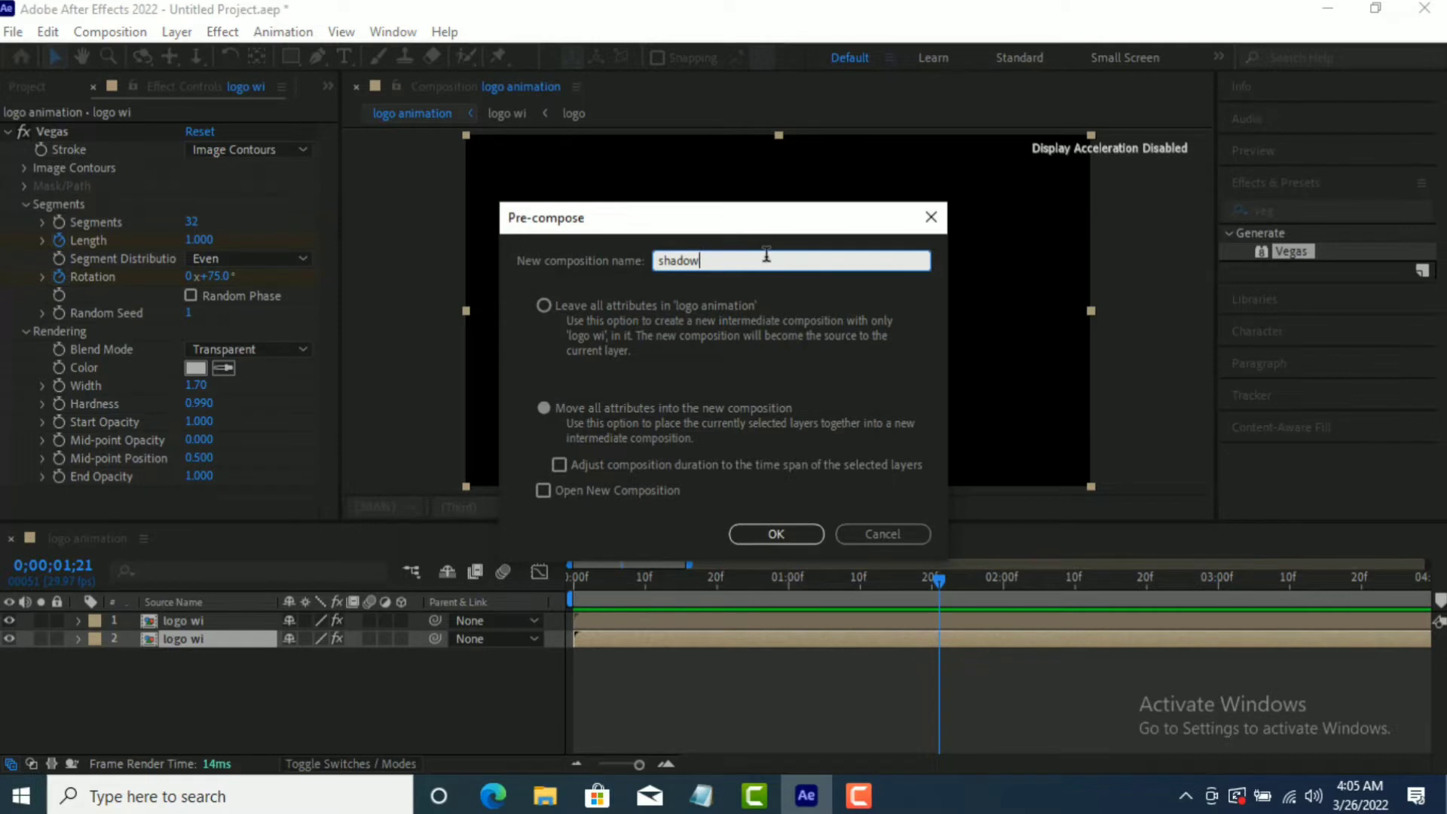
left_click(777, 534)
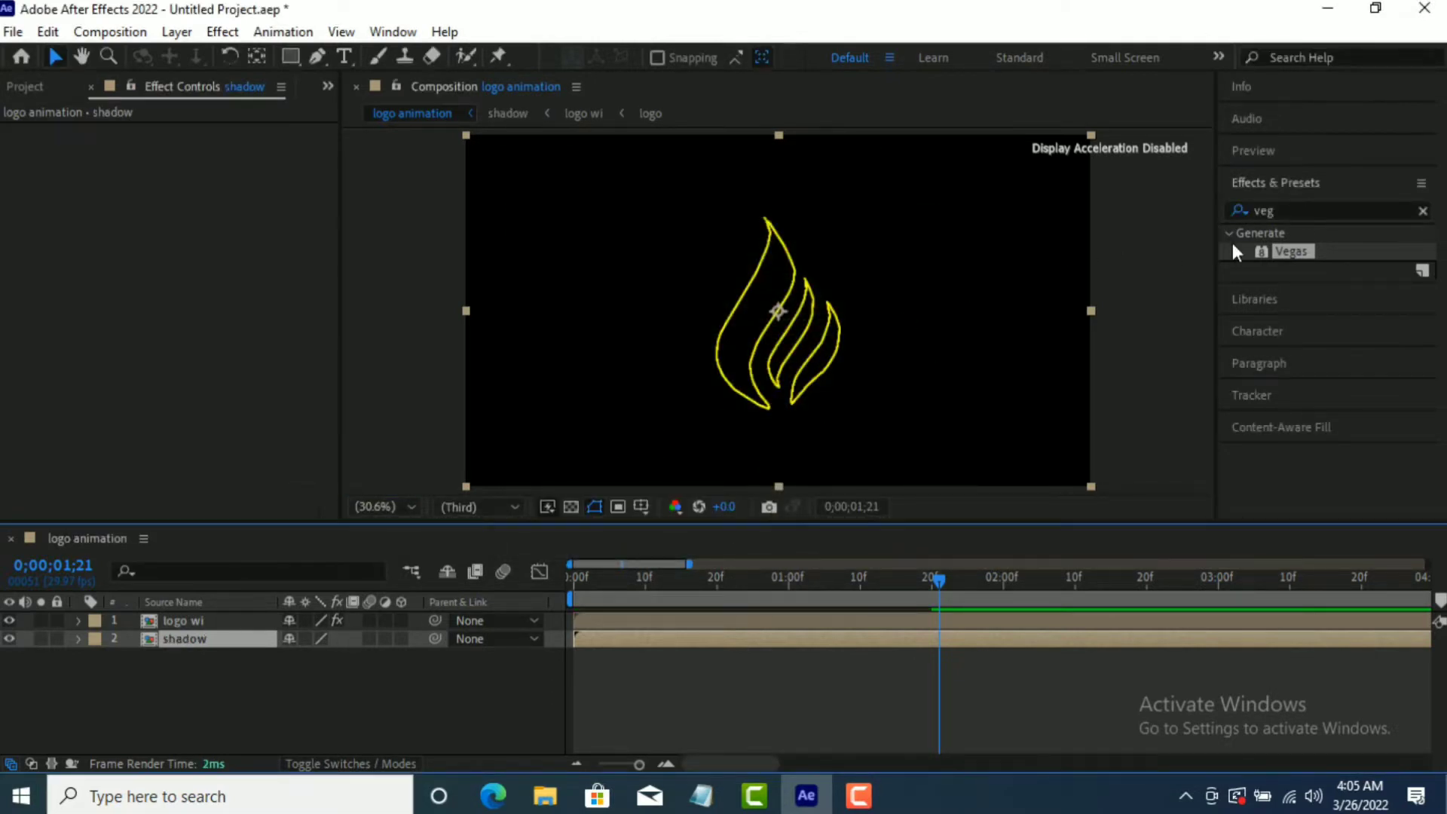
- Apply the CC Radial Fast Blur effect to the shadow layer and set its Zoom to Brightest
left_click(1266, 213)
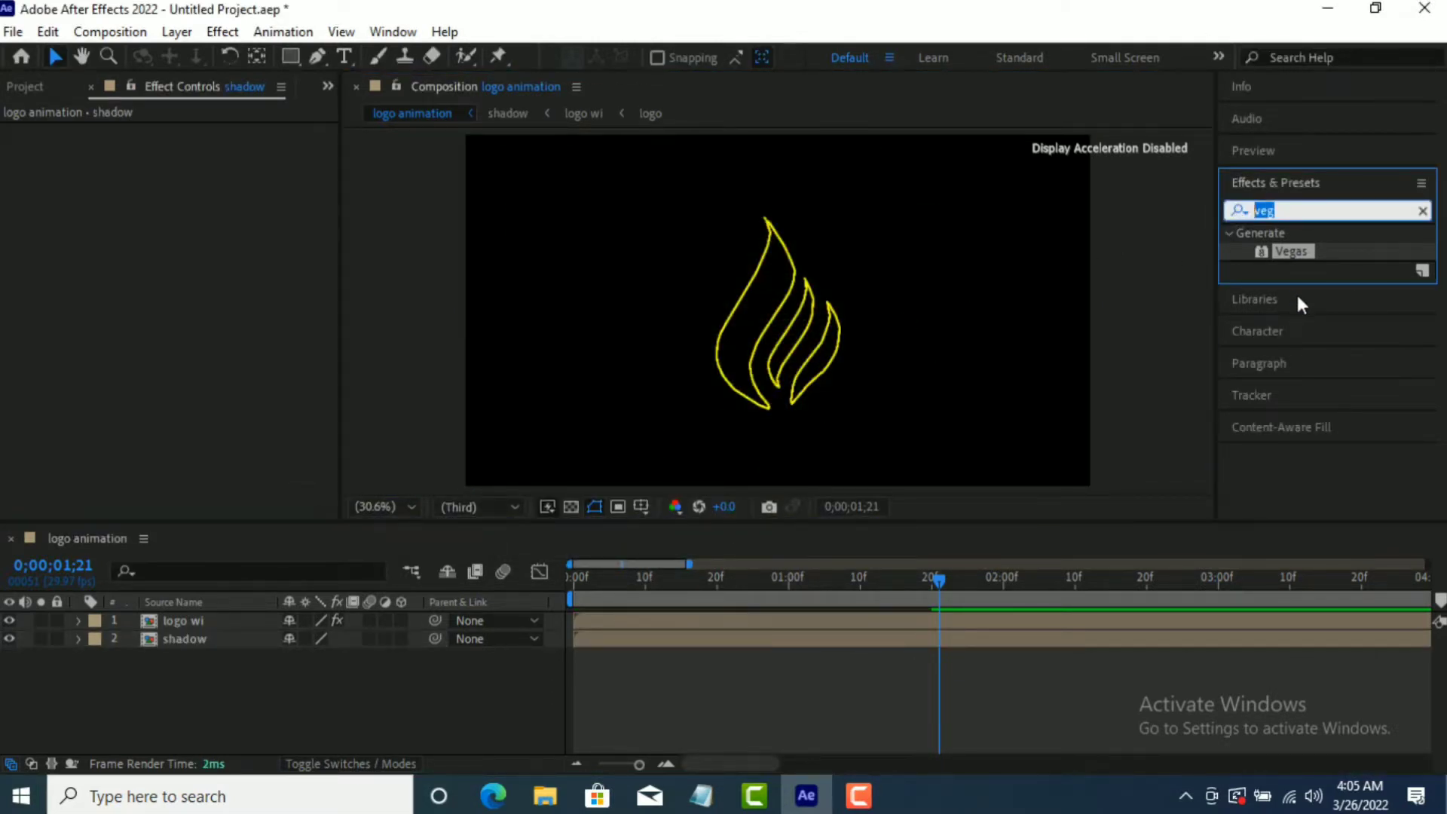
type("cc ra")
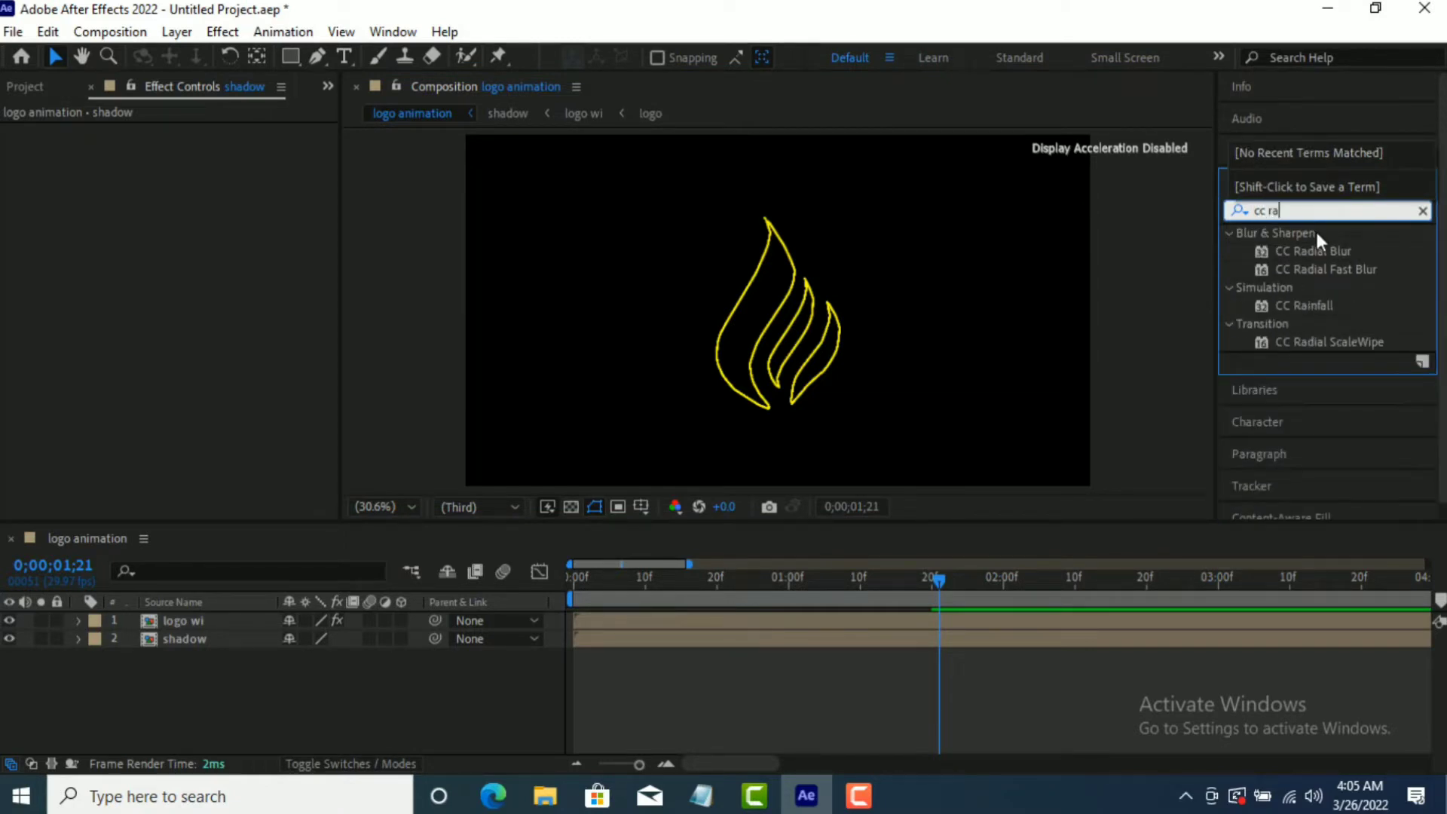
left_click_drag(1316, 270, 191, 644)
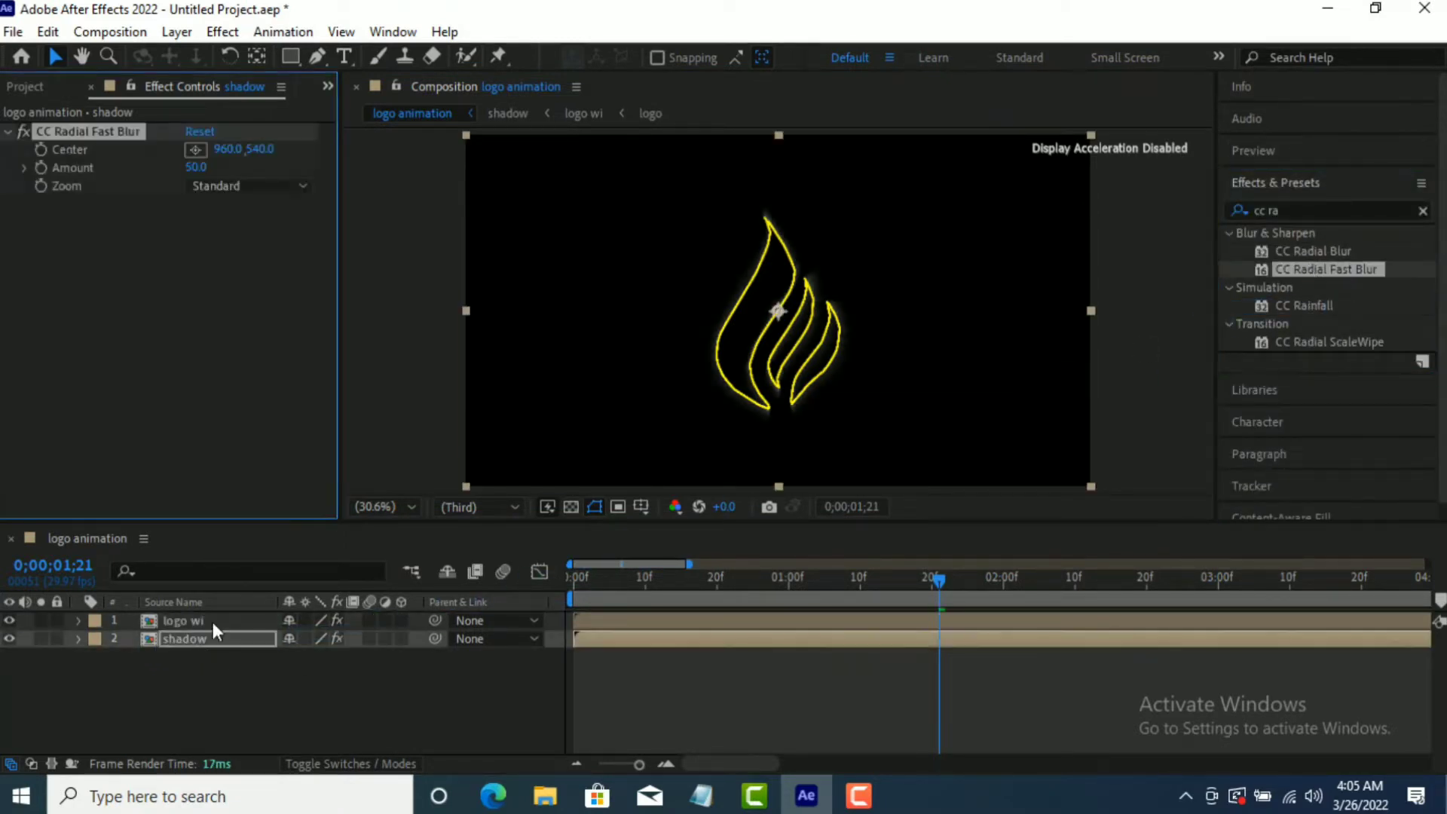
left_click_drag(935, 578, 859, 595)
left_click(249, 186)
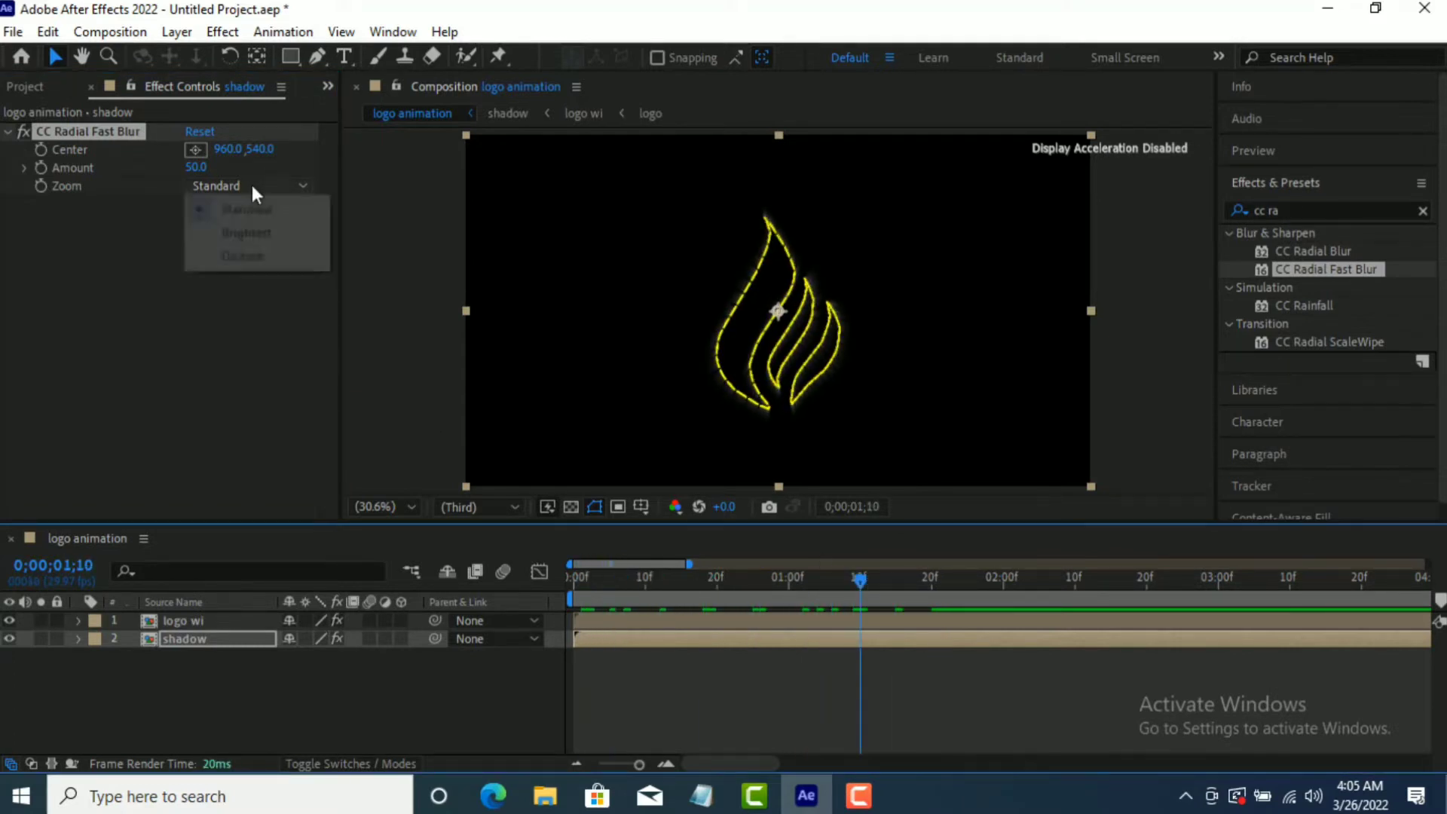
left_click(257, 233)
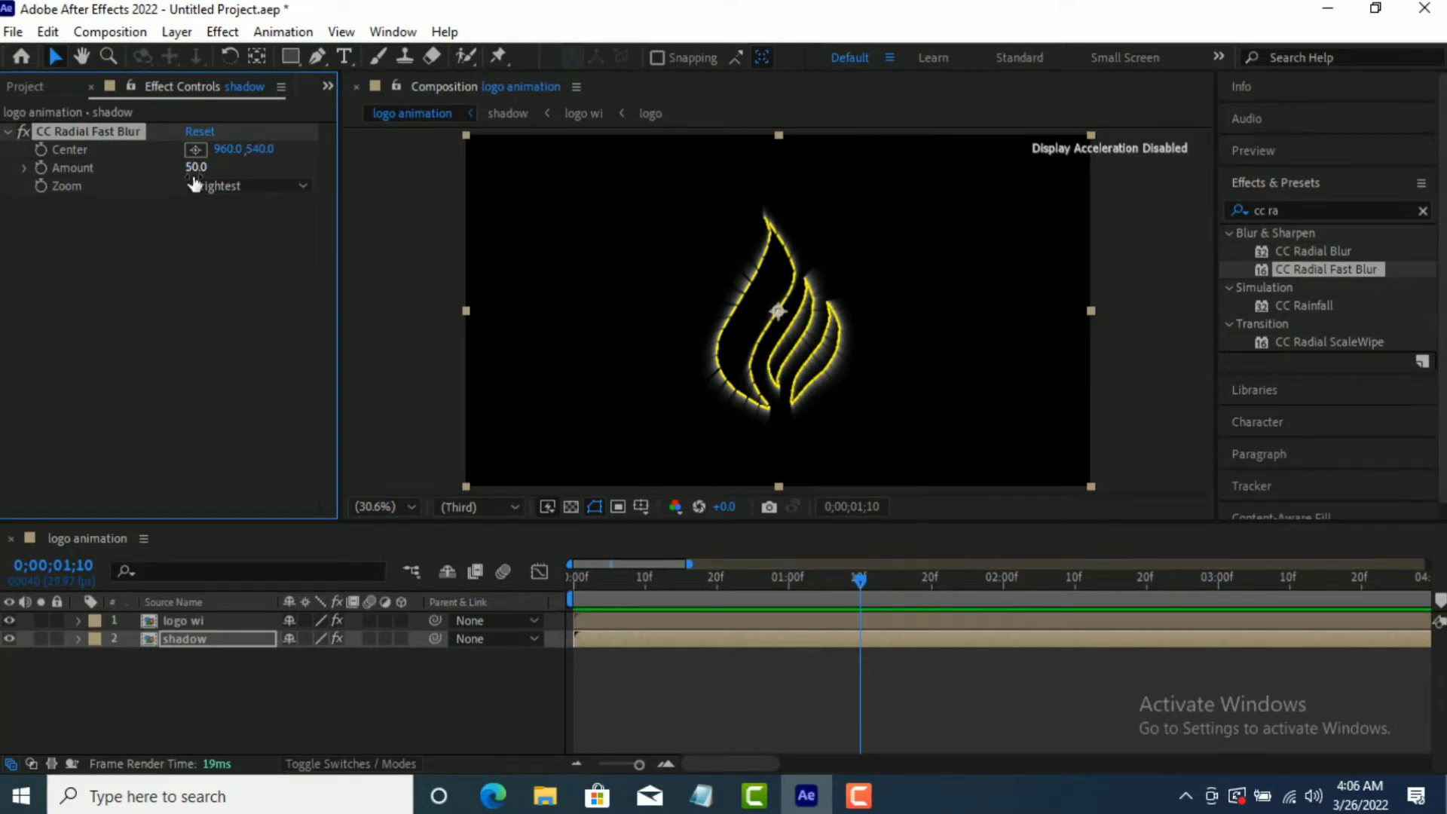
- Solo the shadow layer and set its CC Radial Fast Blur Amount to 96.0
left_click(41, 639)
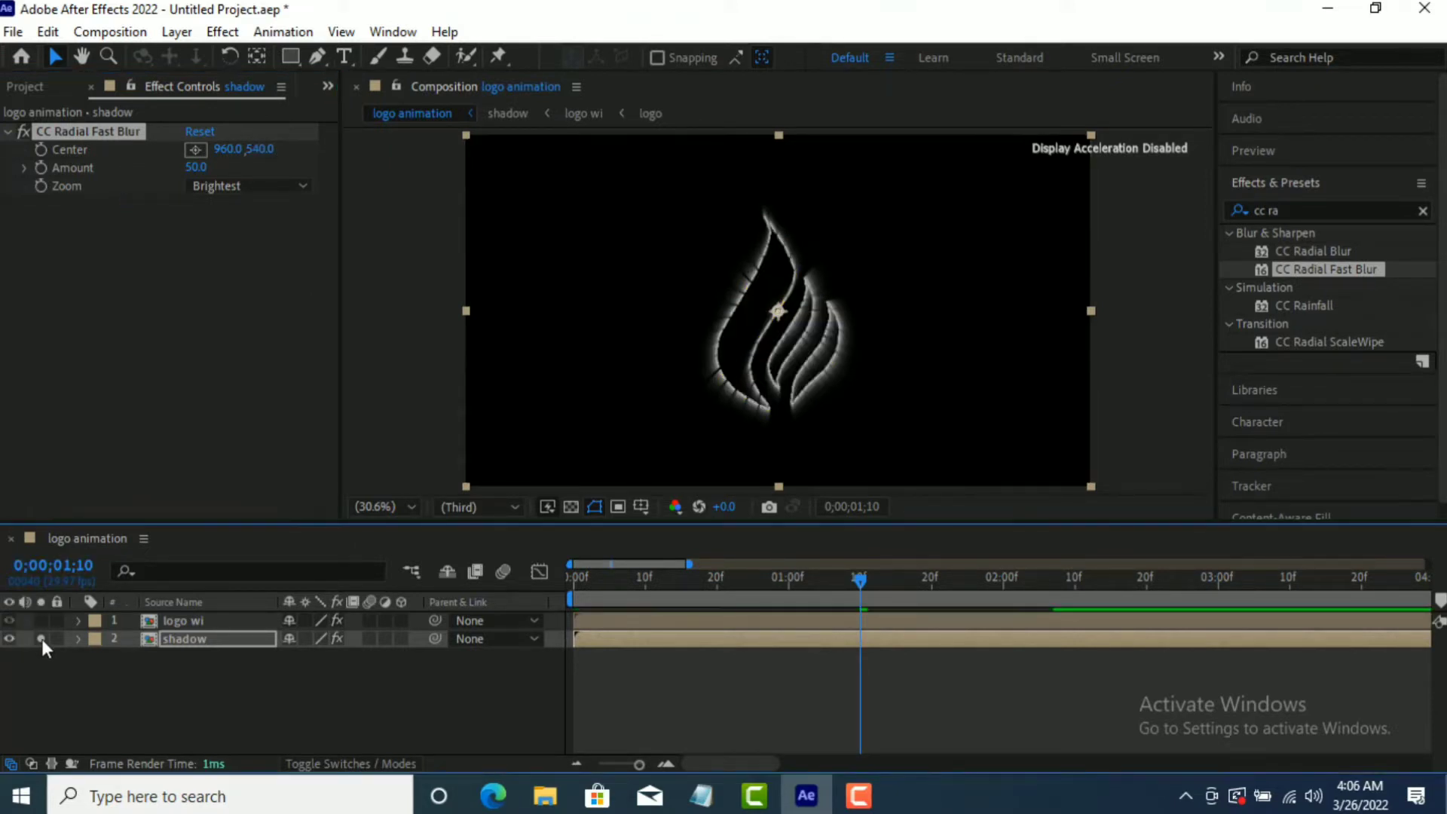
left_click(197, 170)
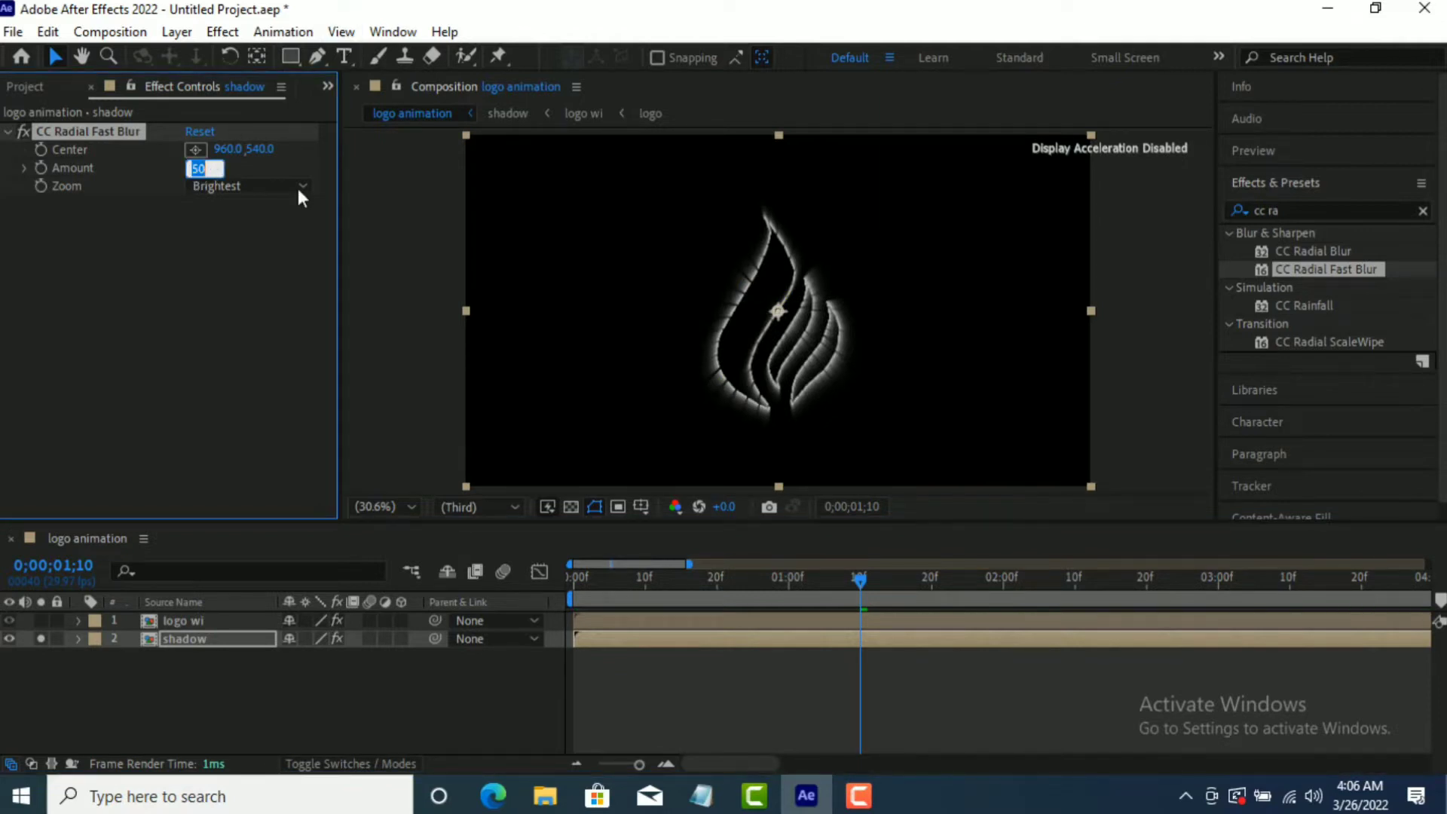
type("96")
key("Return")
key("ctrl+z")
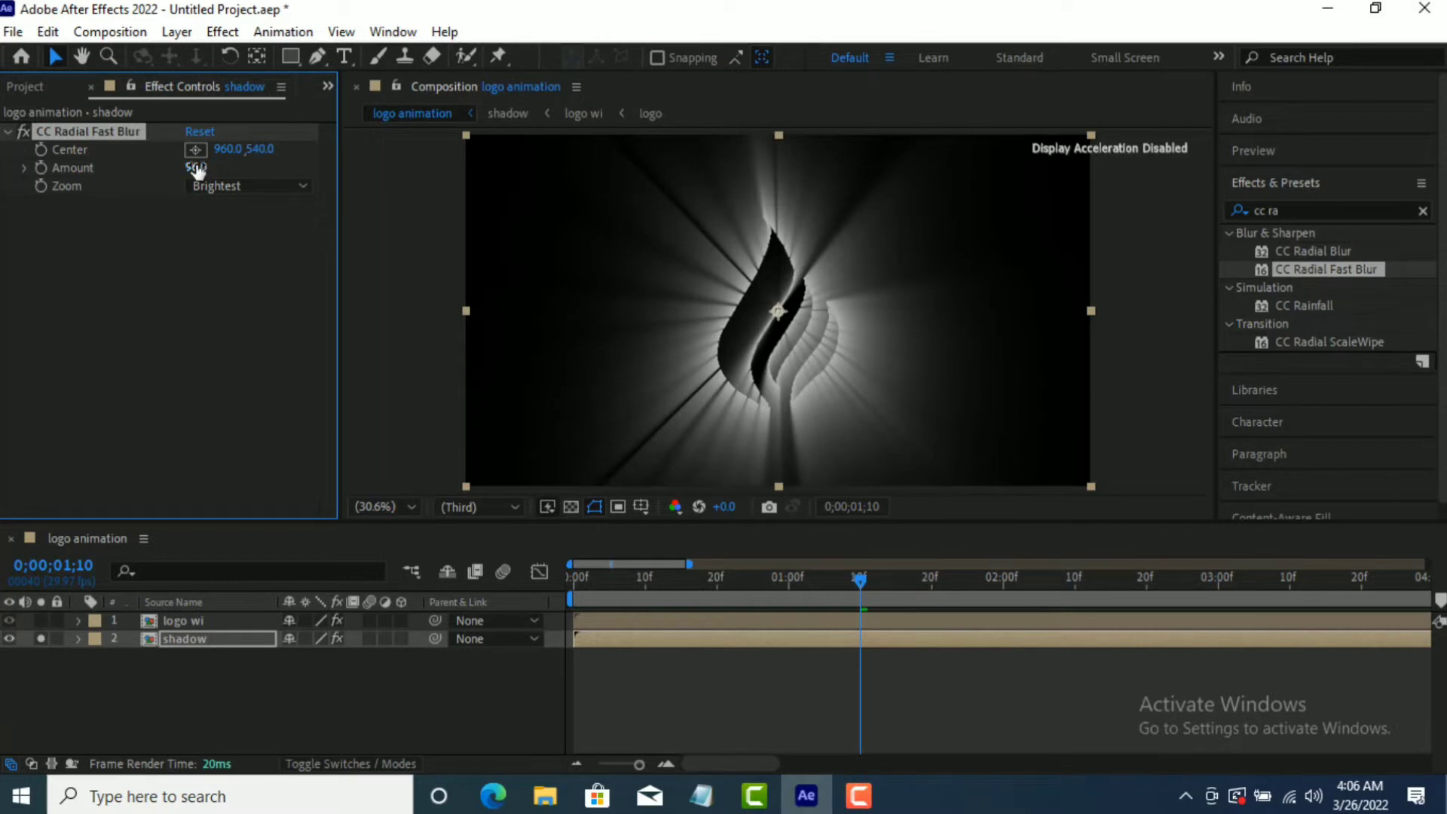
- Keyframe the blur Center from about 1757.5, 114.5 at 0;00;00;20 to about 117.8, 219.3 at 0;00;02;20
left_click(195, 149)
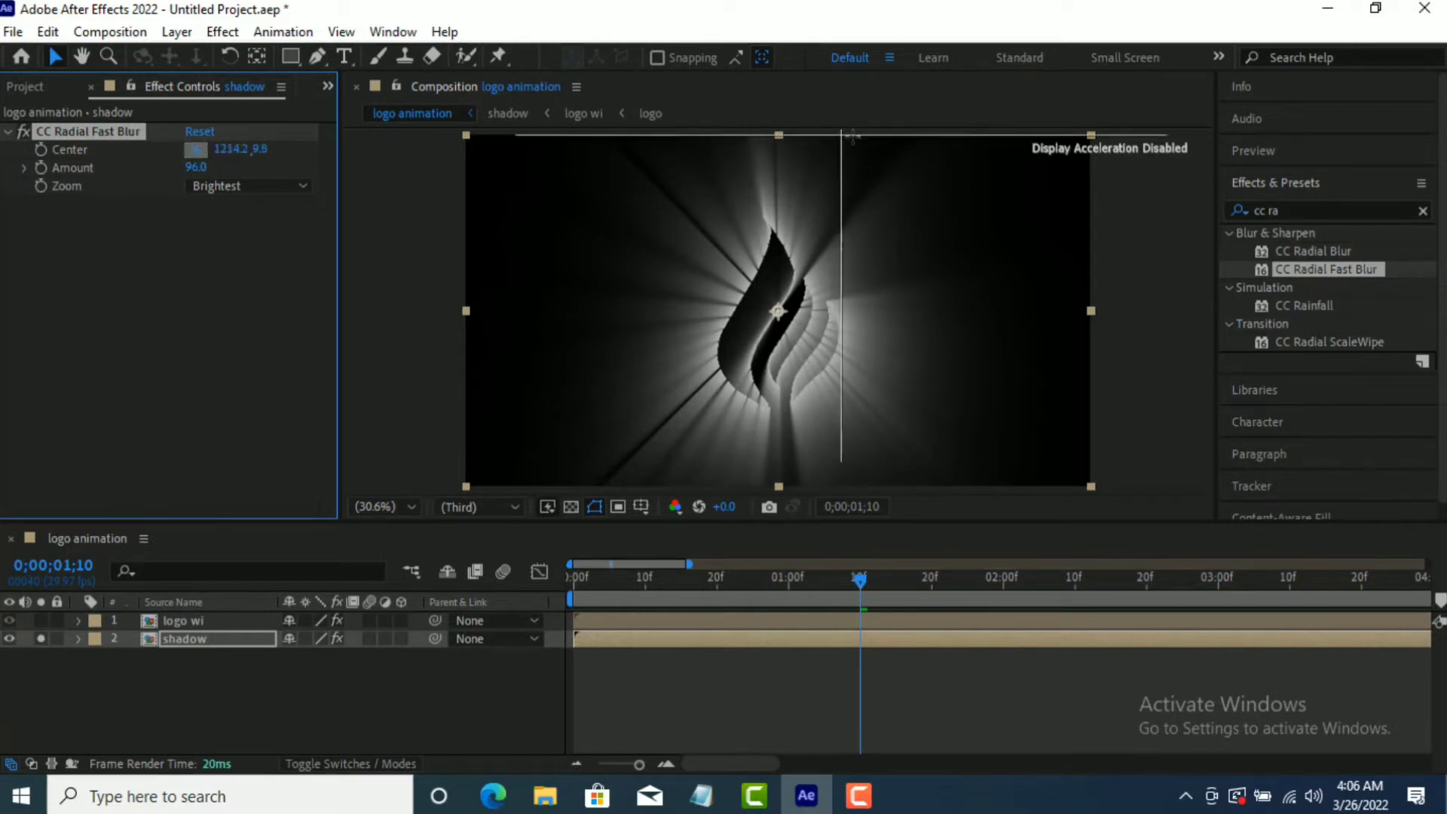
left_click(1038, 172)
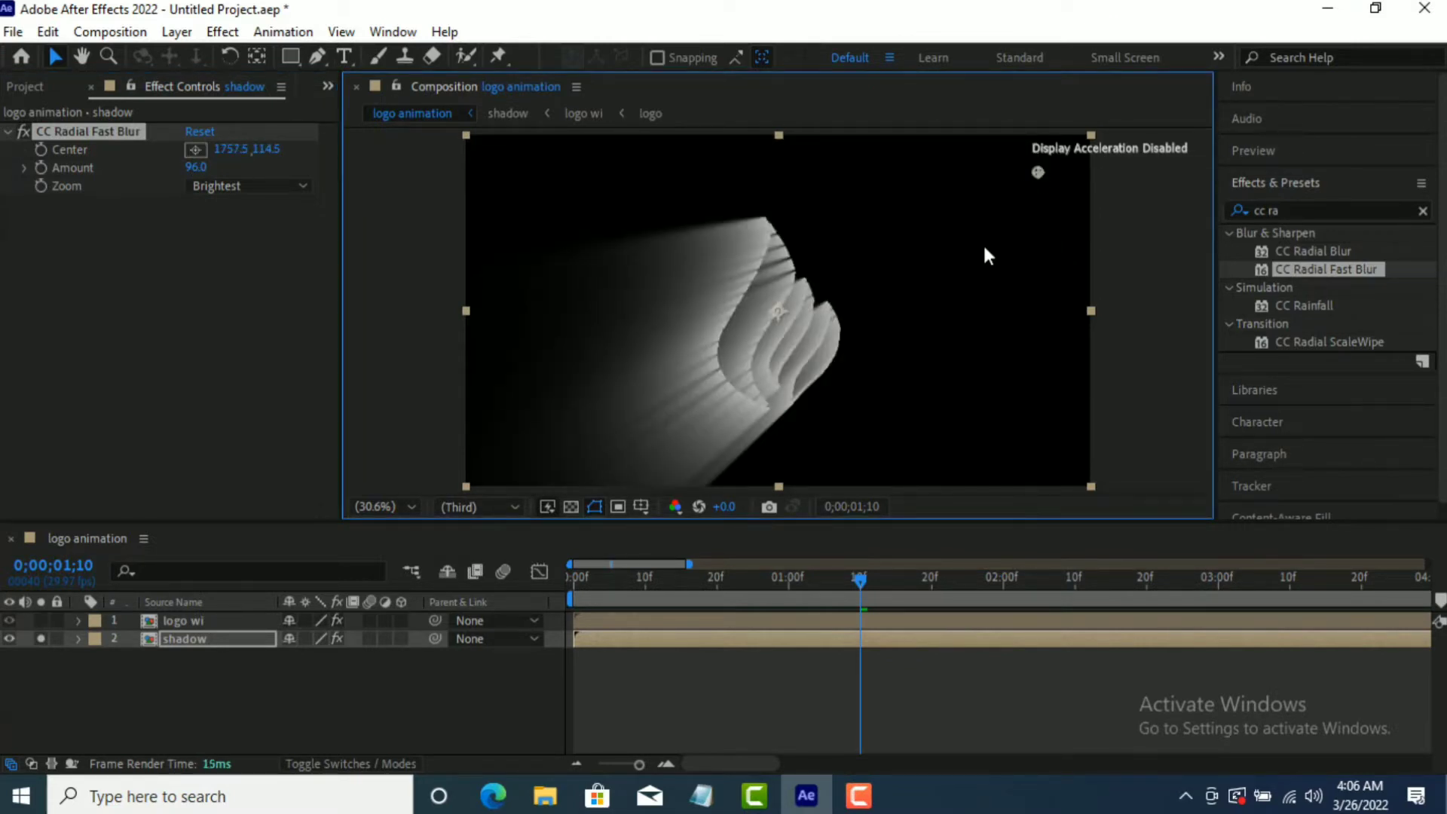
left_click_drag(860, 582, 716, 586)
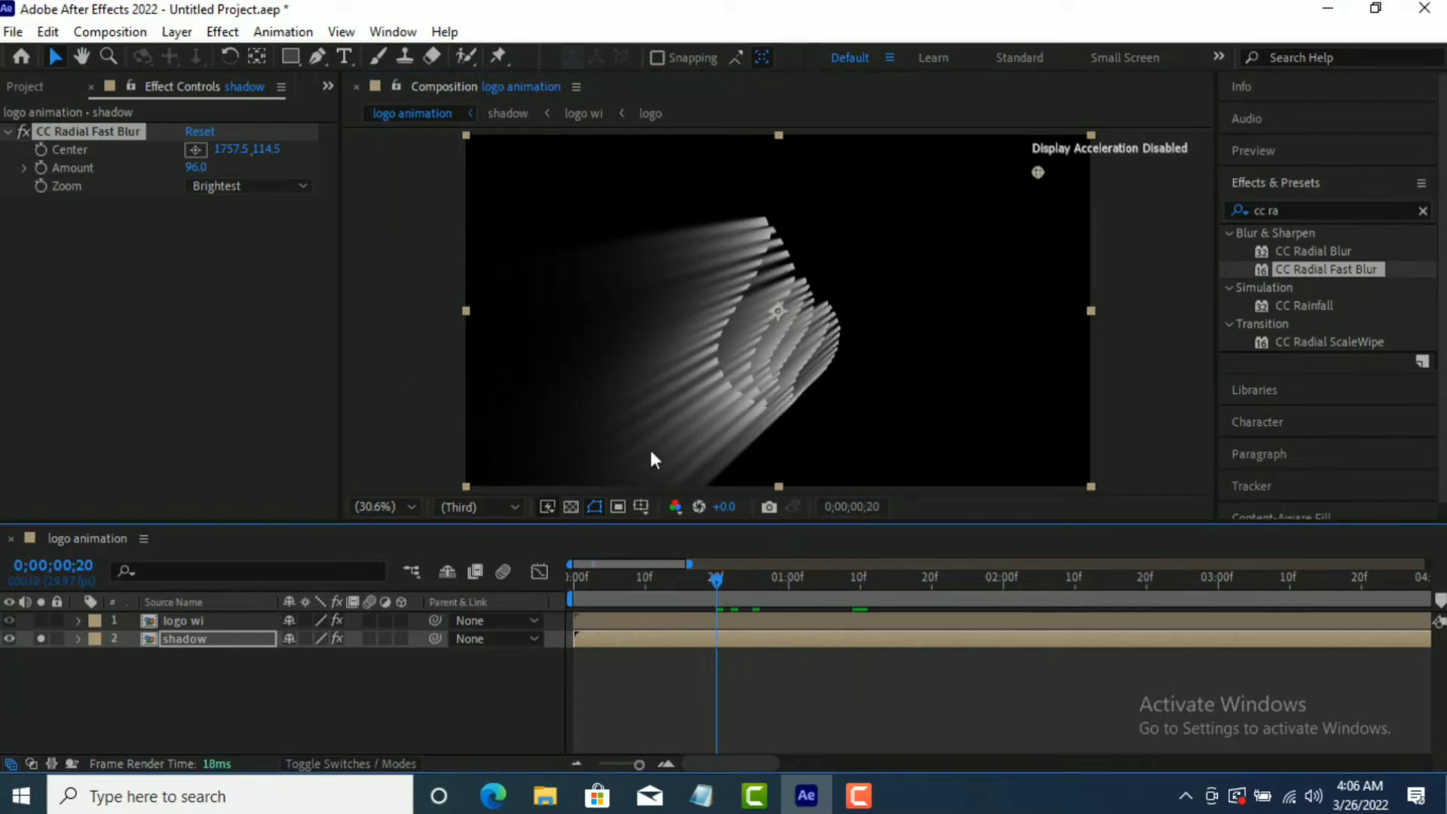
left_click(42, 150)
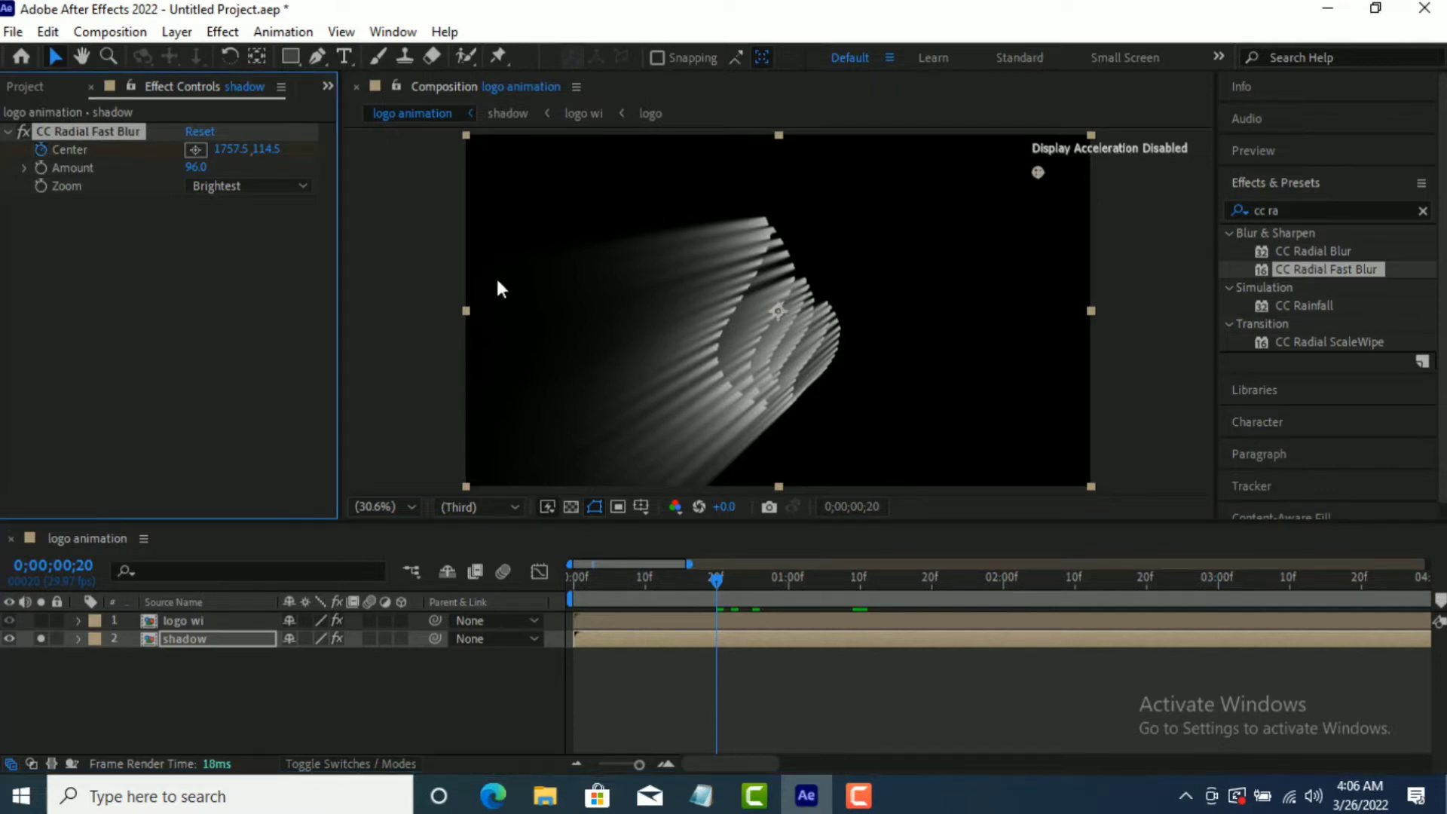
left_click_drag(715, 581, 1143, 595)
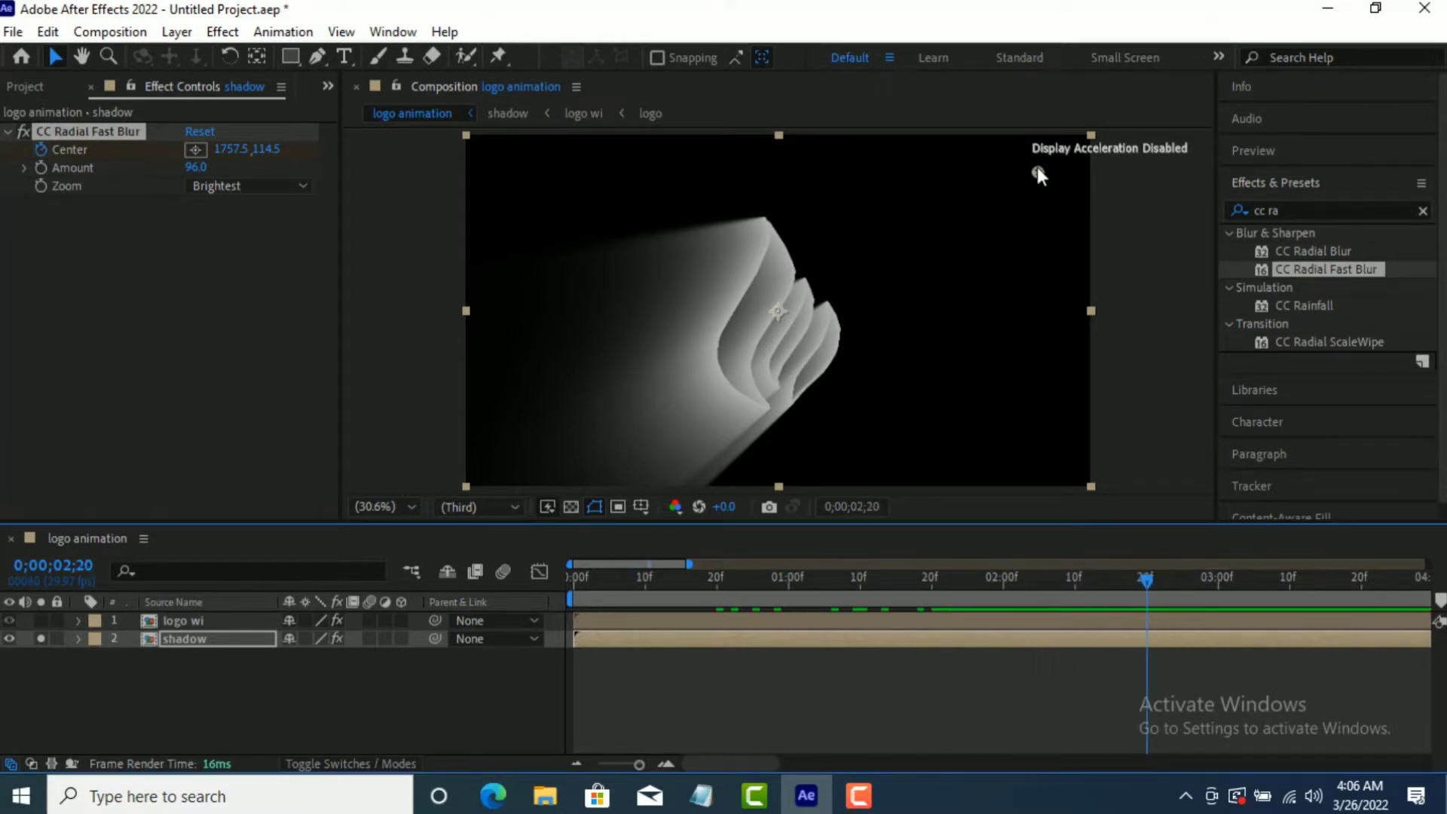
left_click_drag(1038, 173, 503, 206)
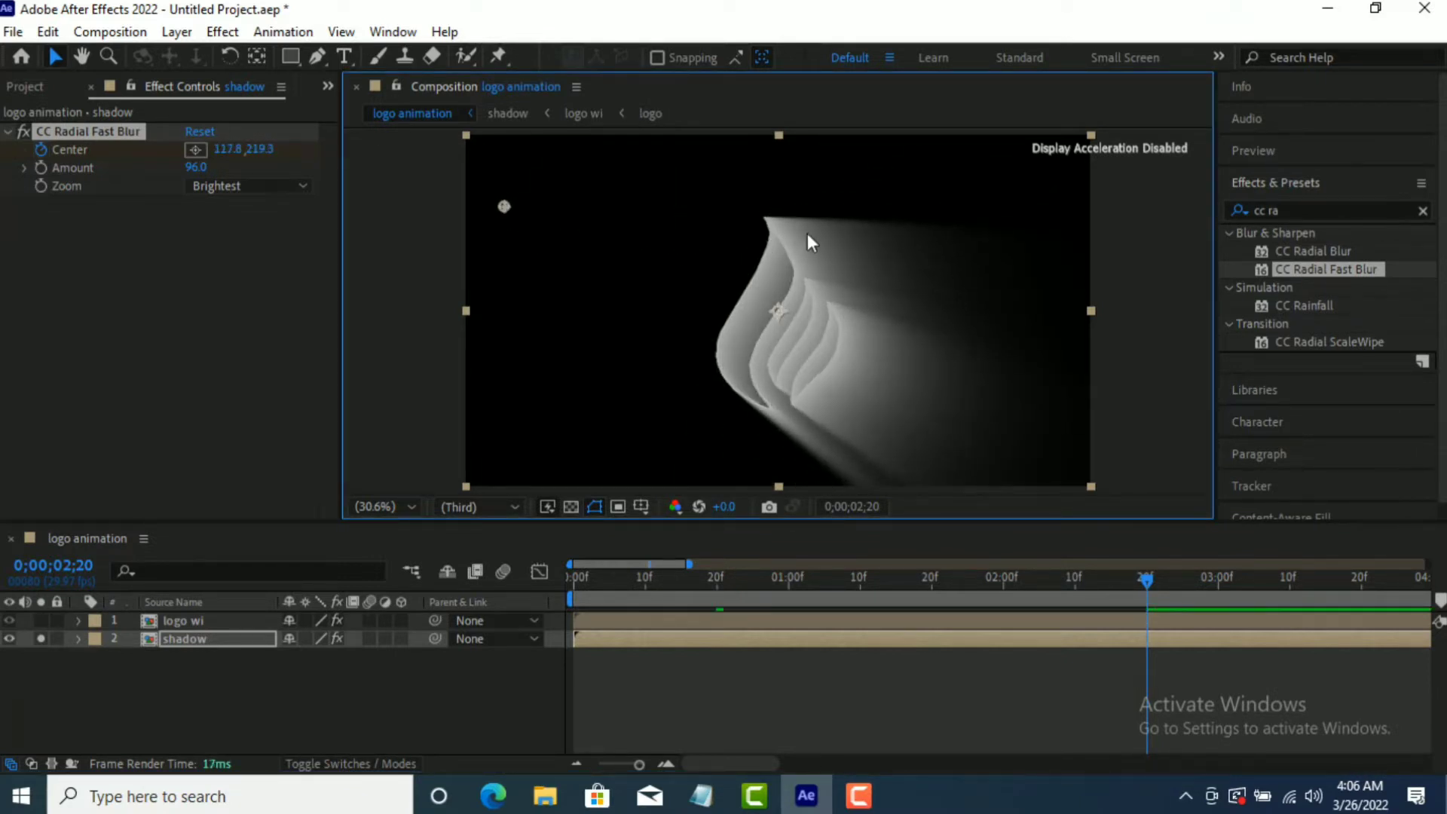
- Preview the moving light rays of the soloed shadow layer and return the playhead to 0;00;00;24
left_click_drag(1146, 581, 631, 566)
key("space")
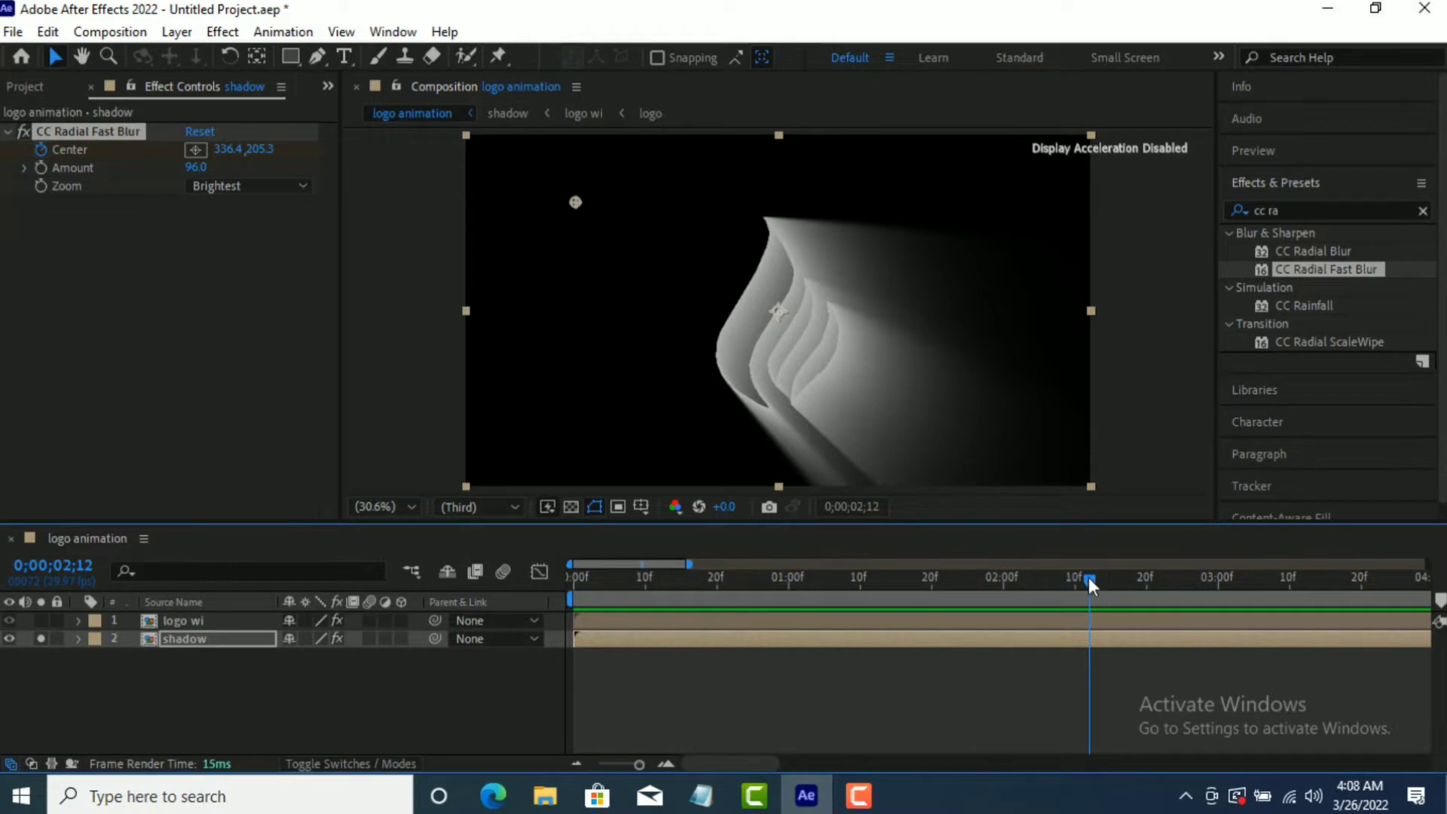
left_click_drag(1089, 584, 745, 624)
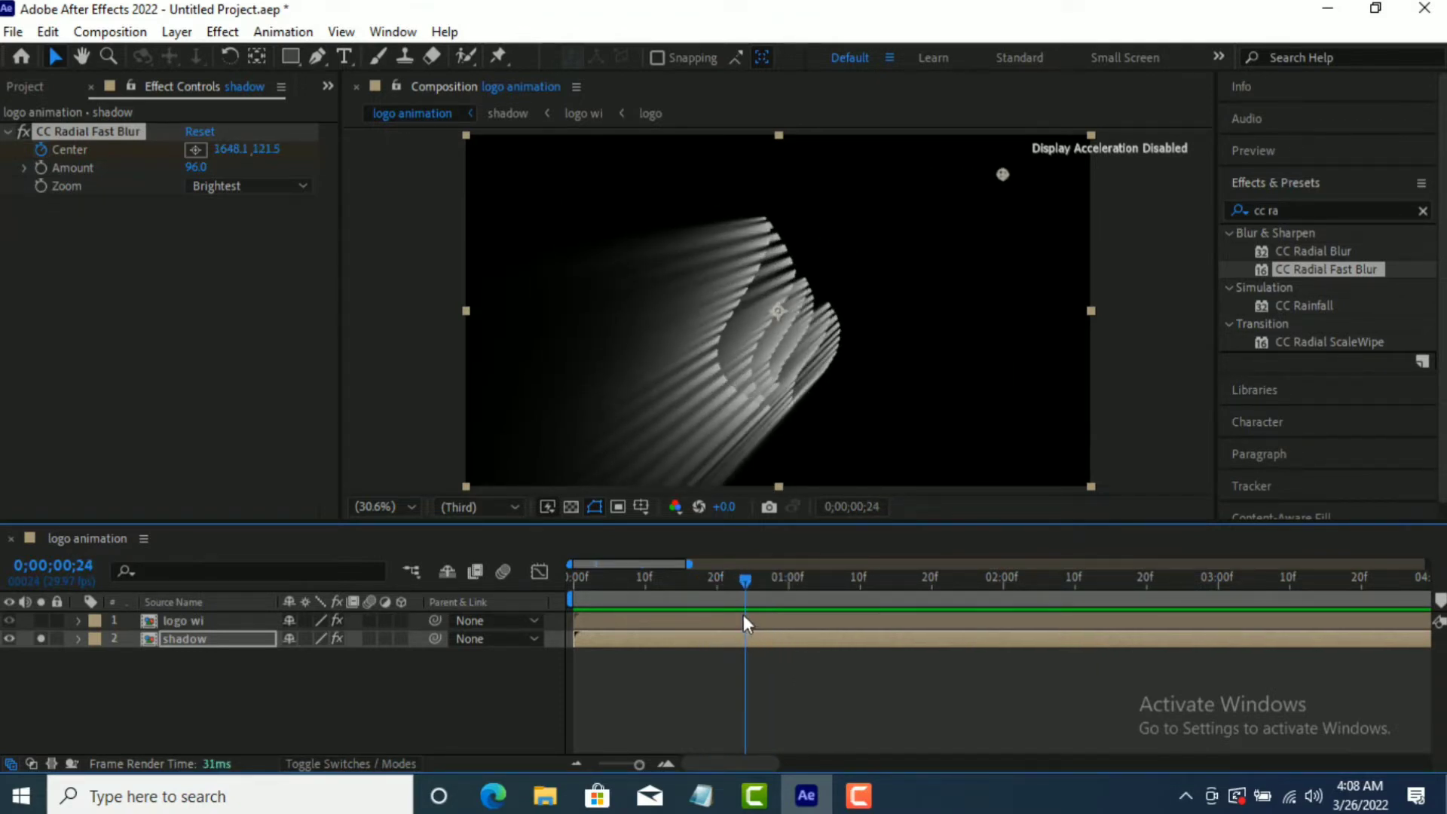
key("t")
left_click(132, 657)
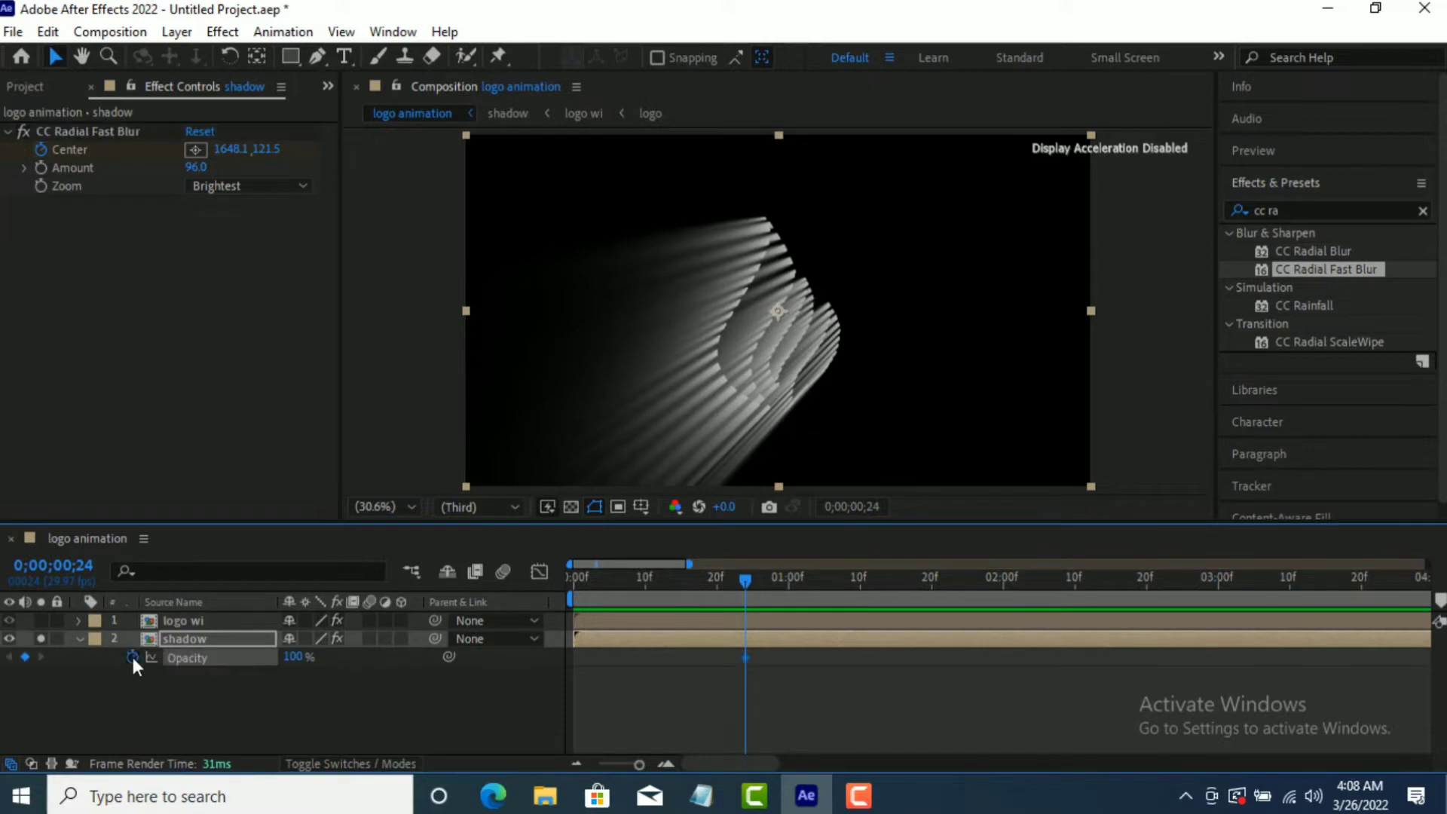
left_click_drag(780, 601, 783, 602)
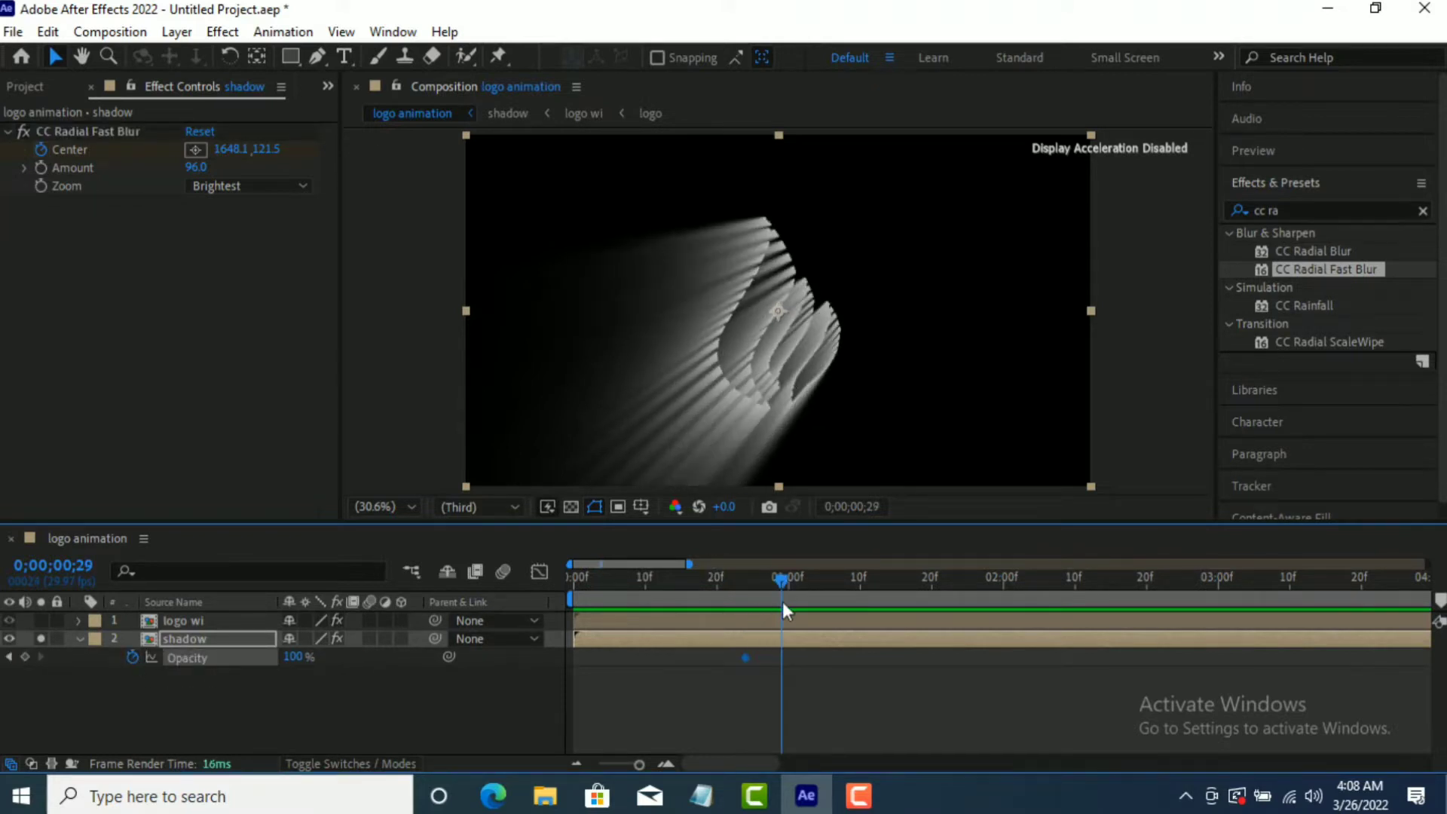
key("ctrl+z")
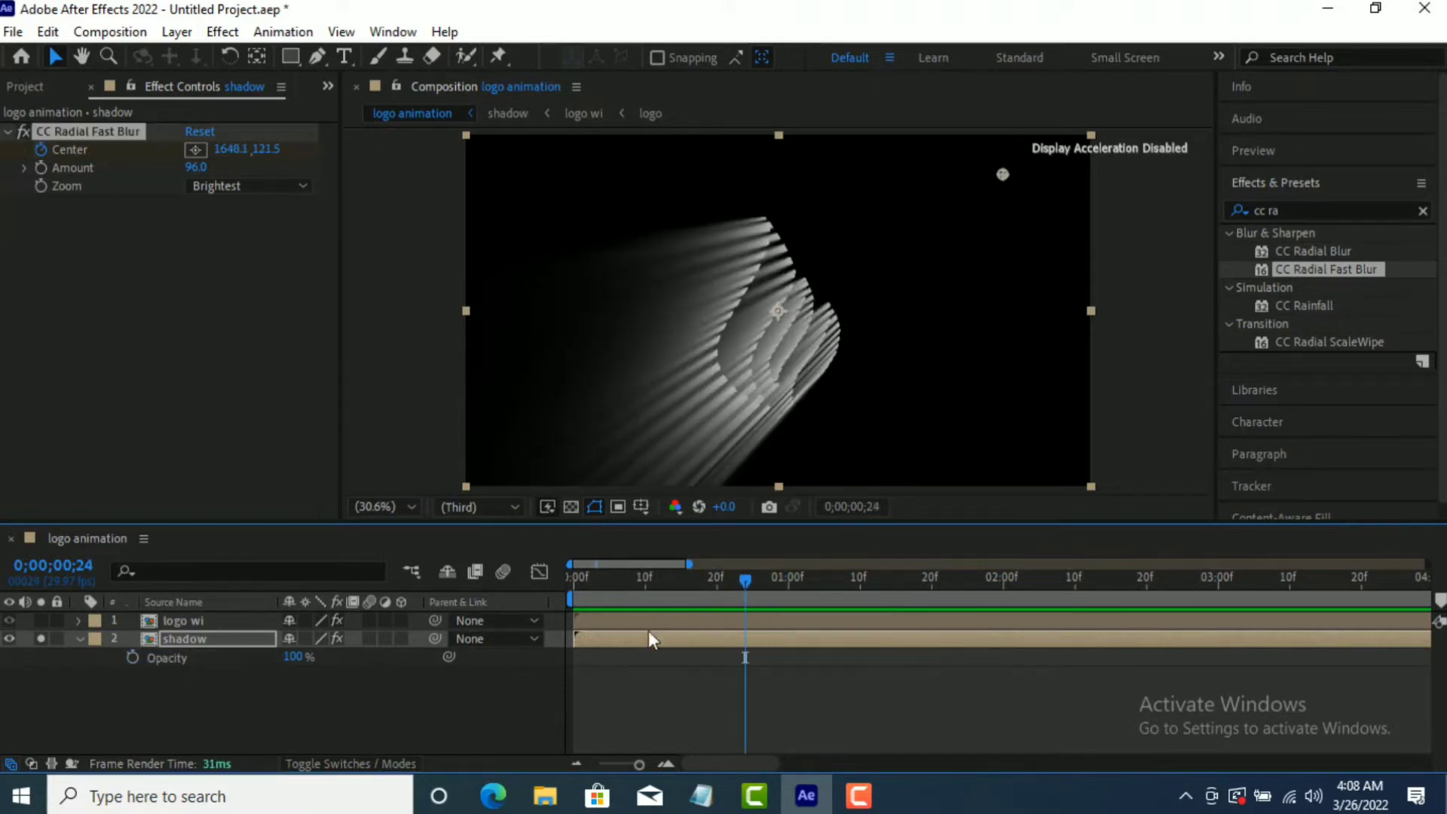
- Set the shadow layer's Opacity to 0% at 0;00;00;24
left_click(293, 657)
type("0")
key("Return")
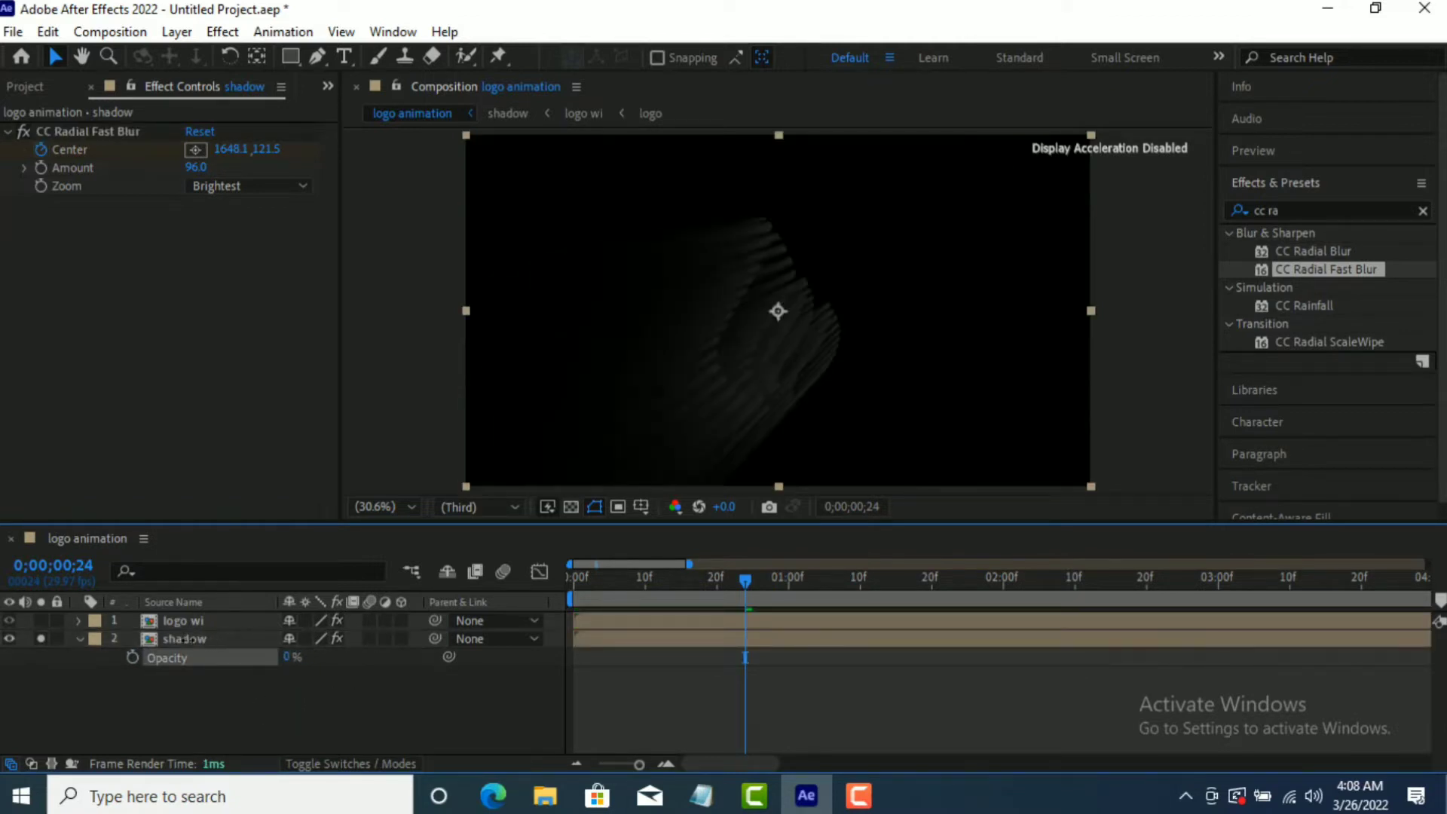
left_click(185, 639)
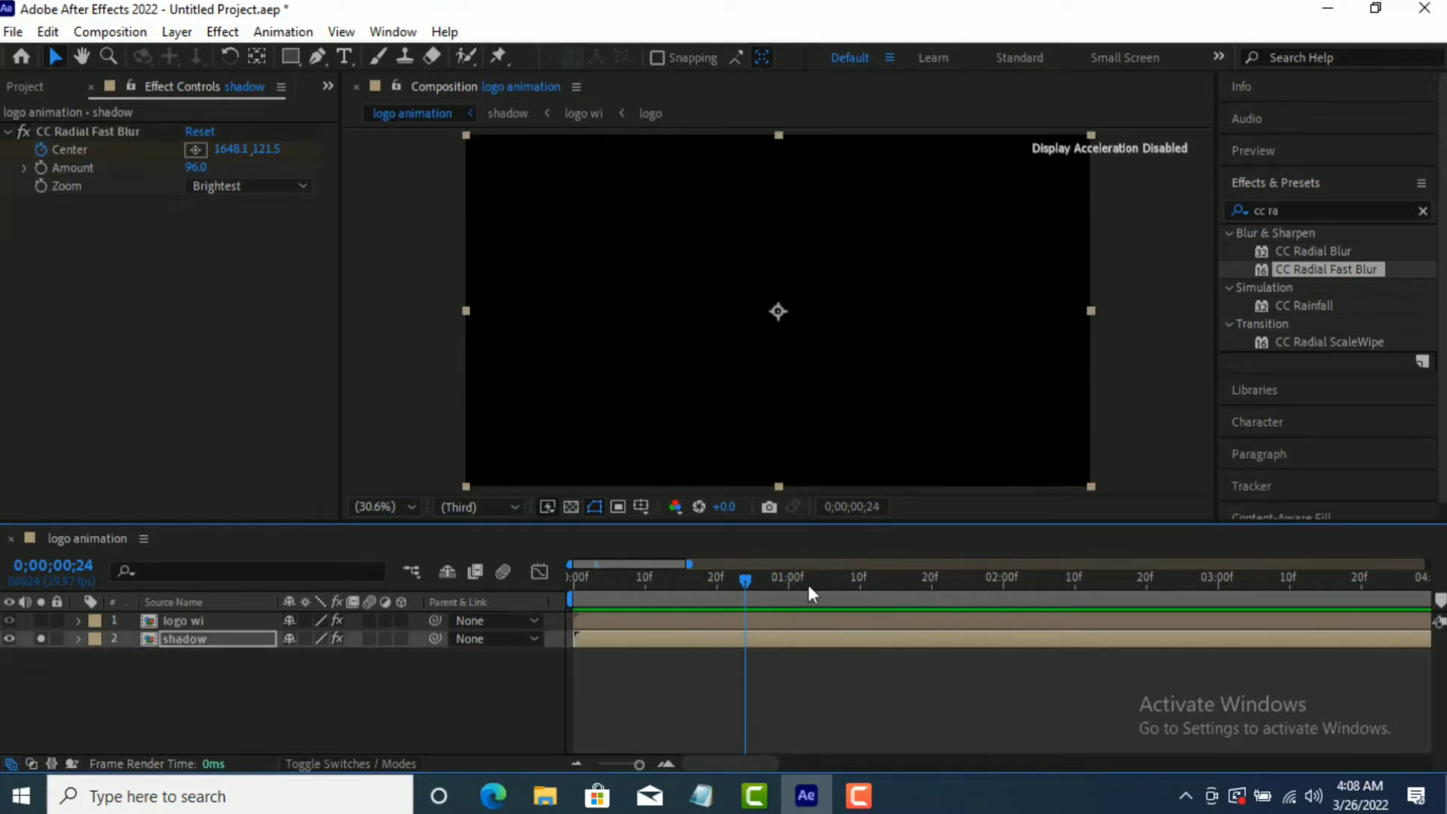
- Keyframe the shadow layer's Opacity from 0% at 0;00;00;24 to 14% at 0;00;01;16
left_click(133, 658)
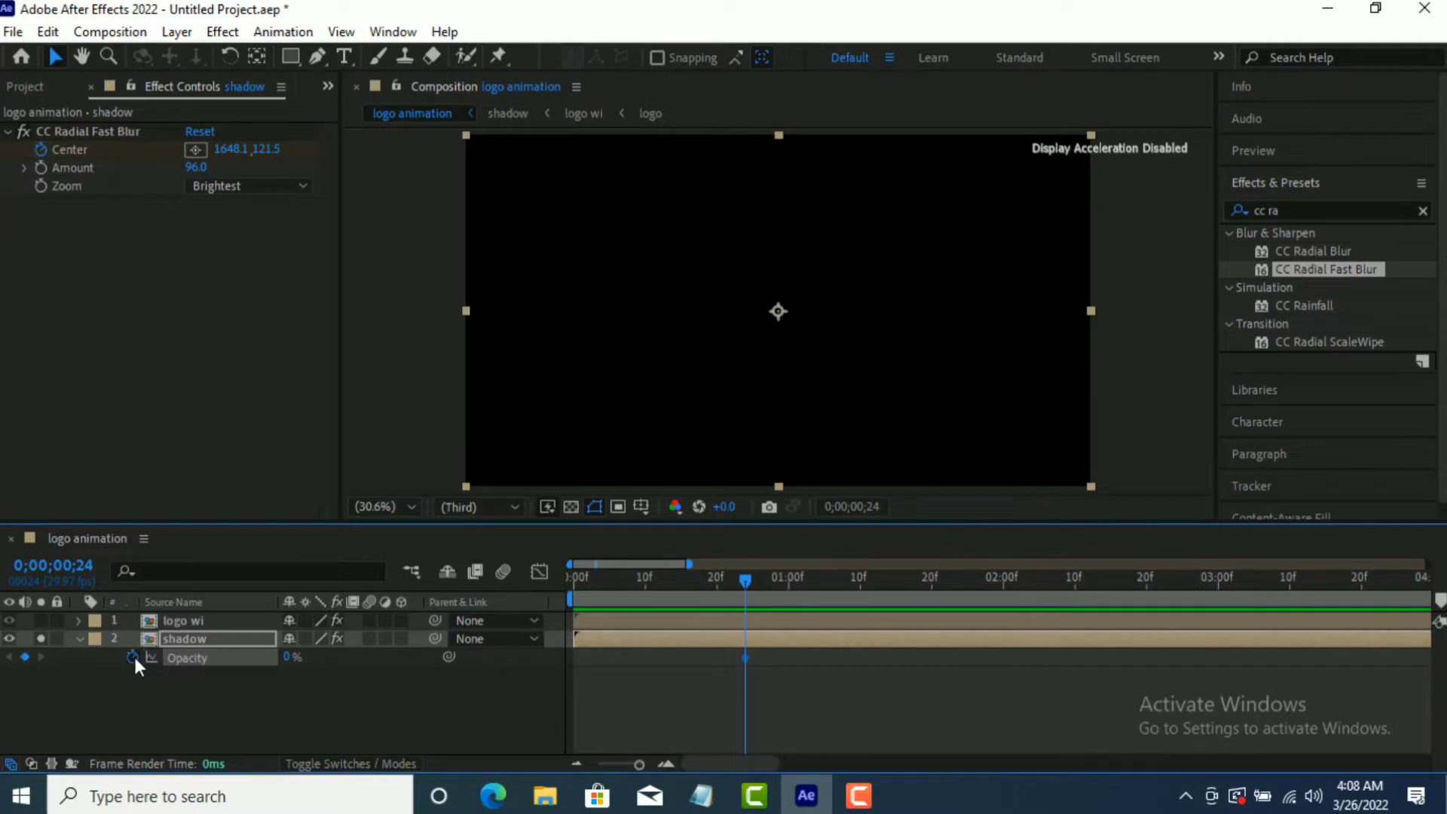
left_click_drag(749, 581, 891, 602)
left_click_drag(291, 656, 294, 657)
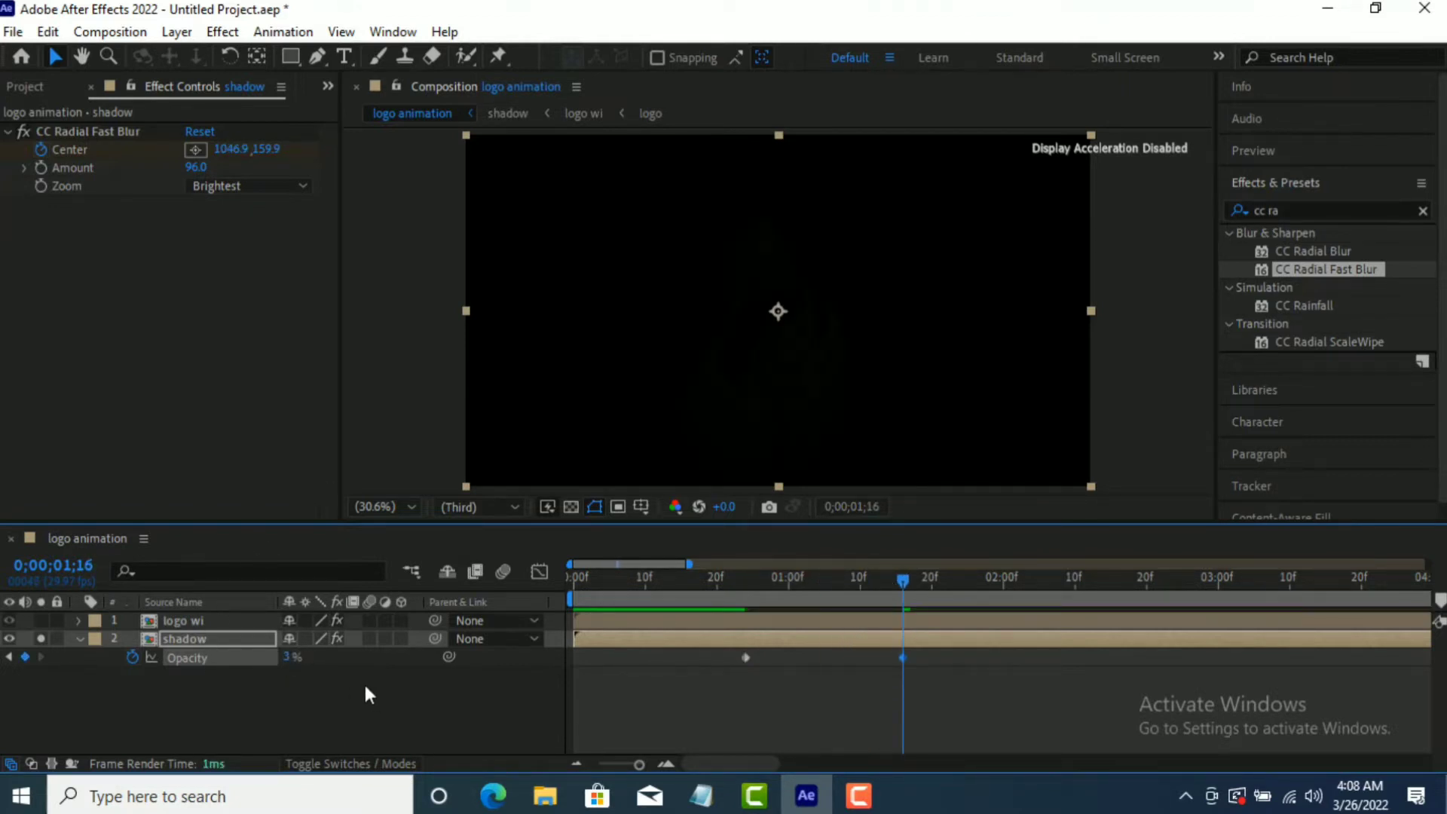
left_click(288, 657)
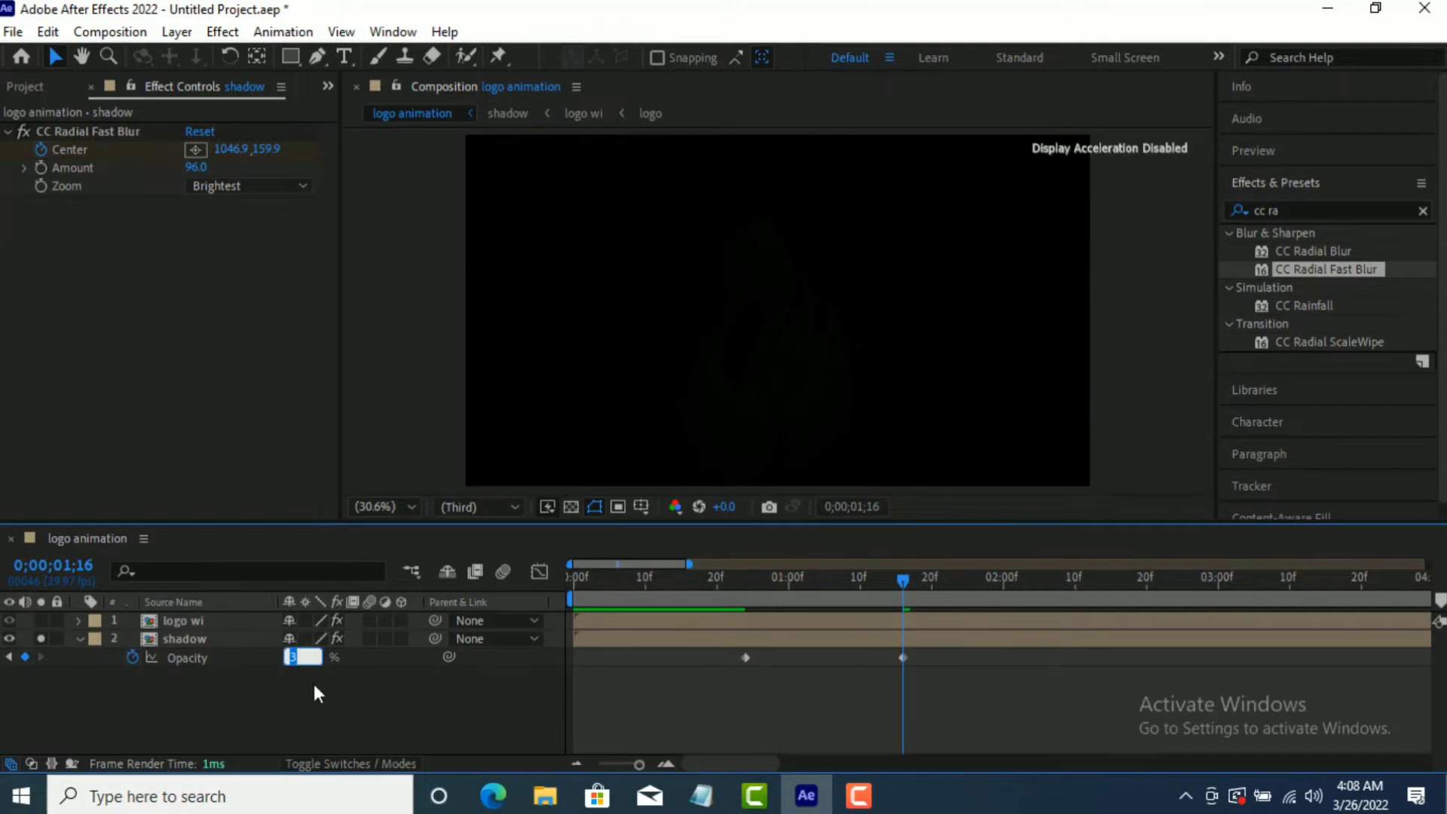
type("14")
key("Return")
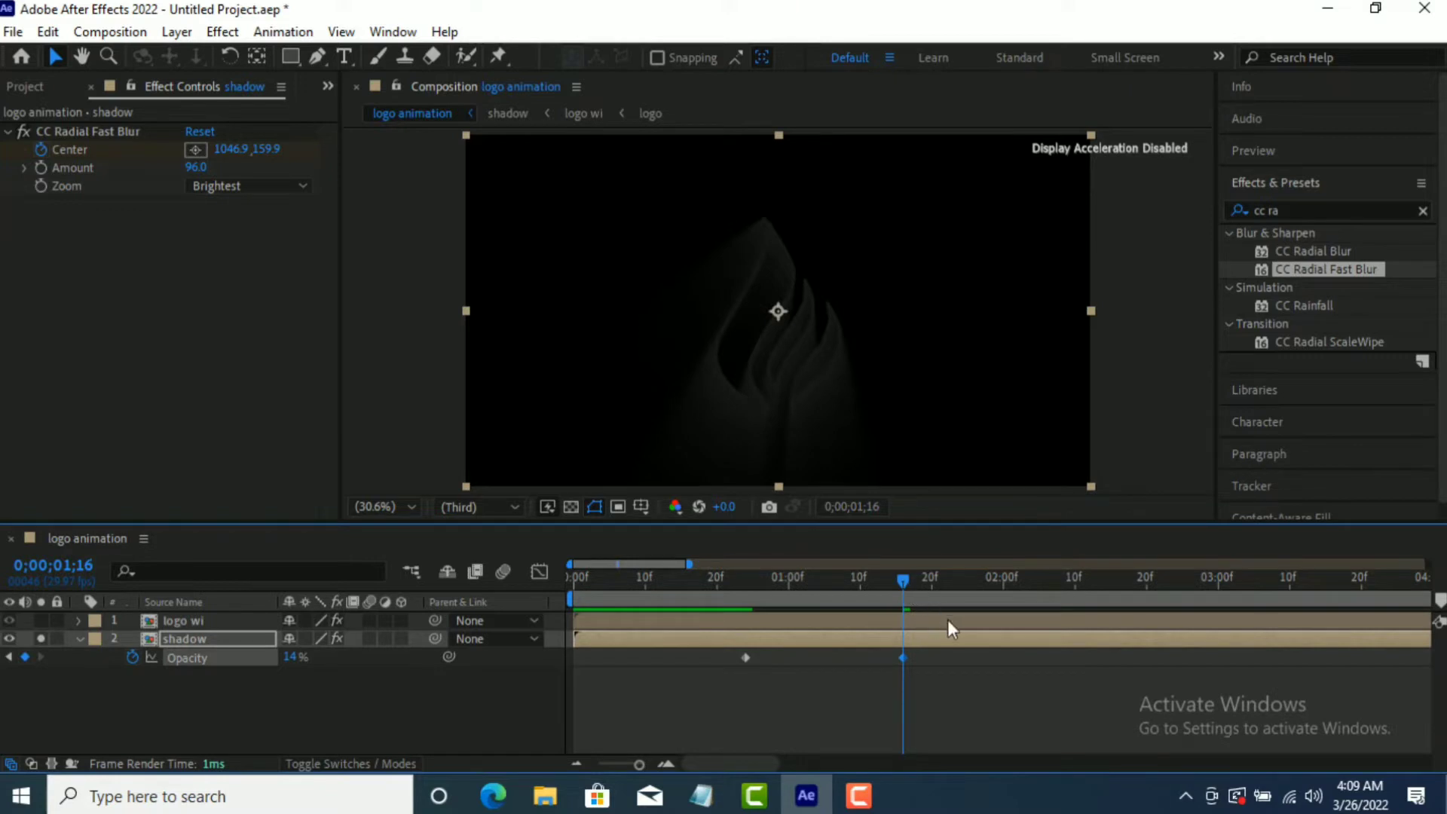
- Move the shadow layer's 0% Opacity keyframe to about 0;00;01;02 and its 14% keyframe to about 0;00;02;03
key("u")
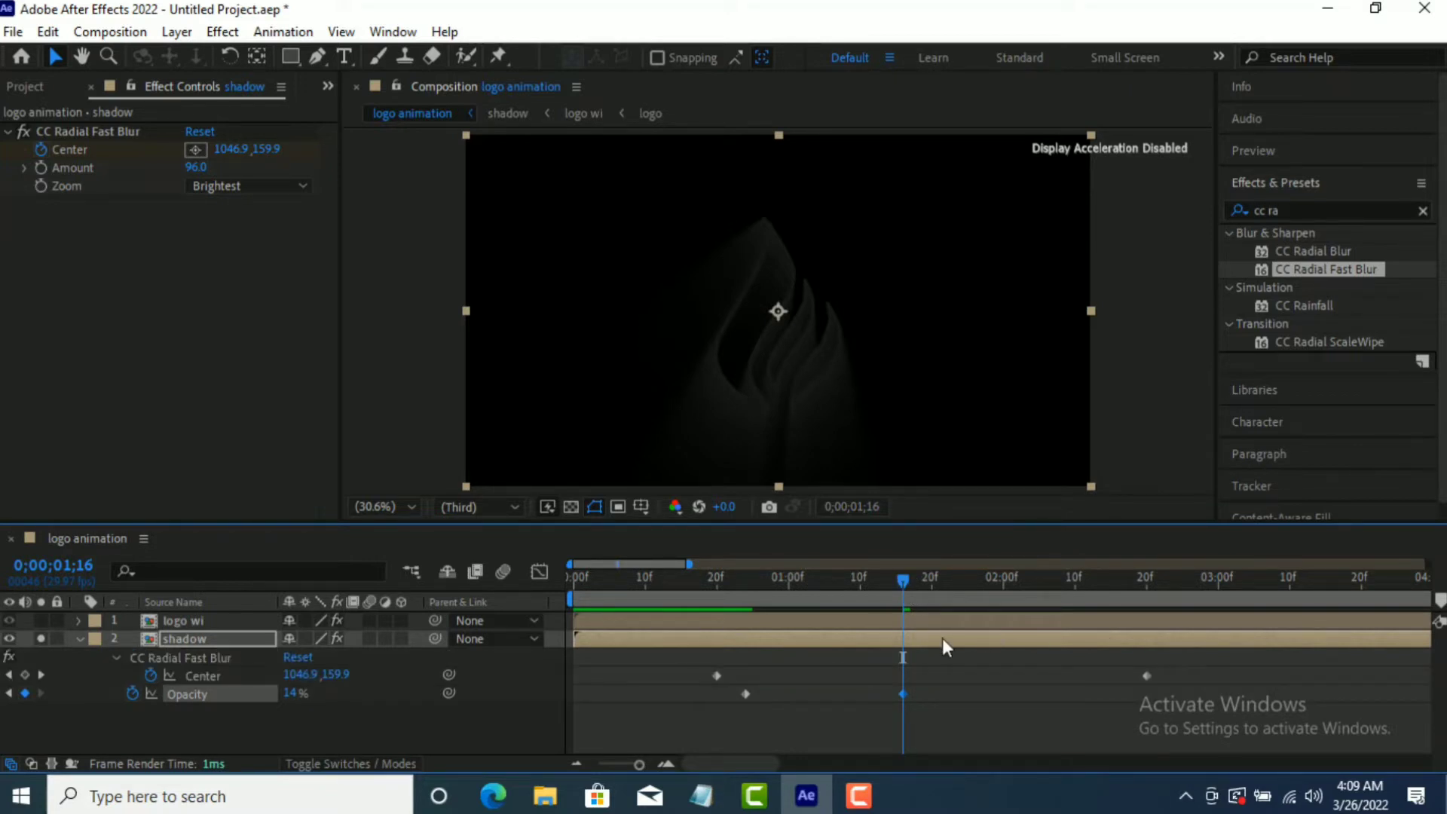
left_click_drag(749, 695, 780, 695)
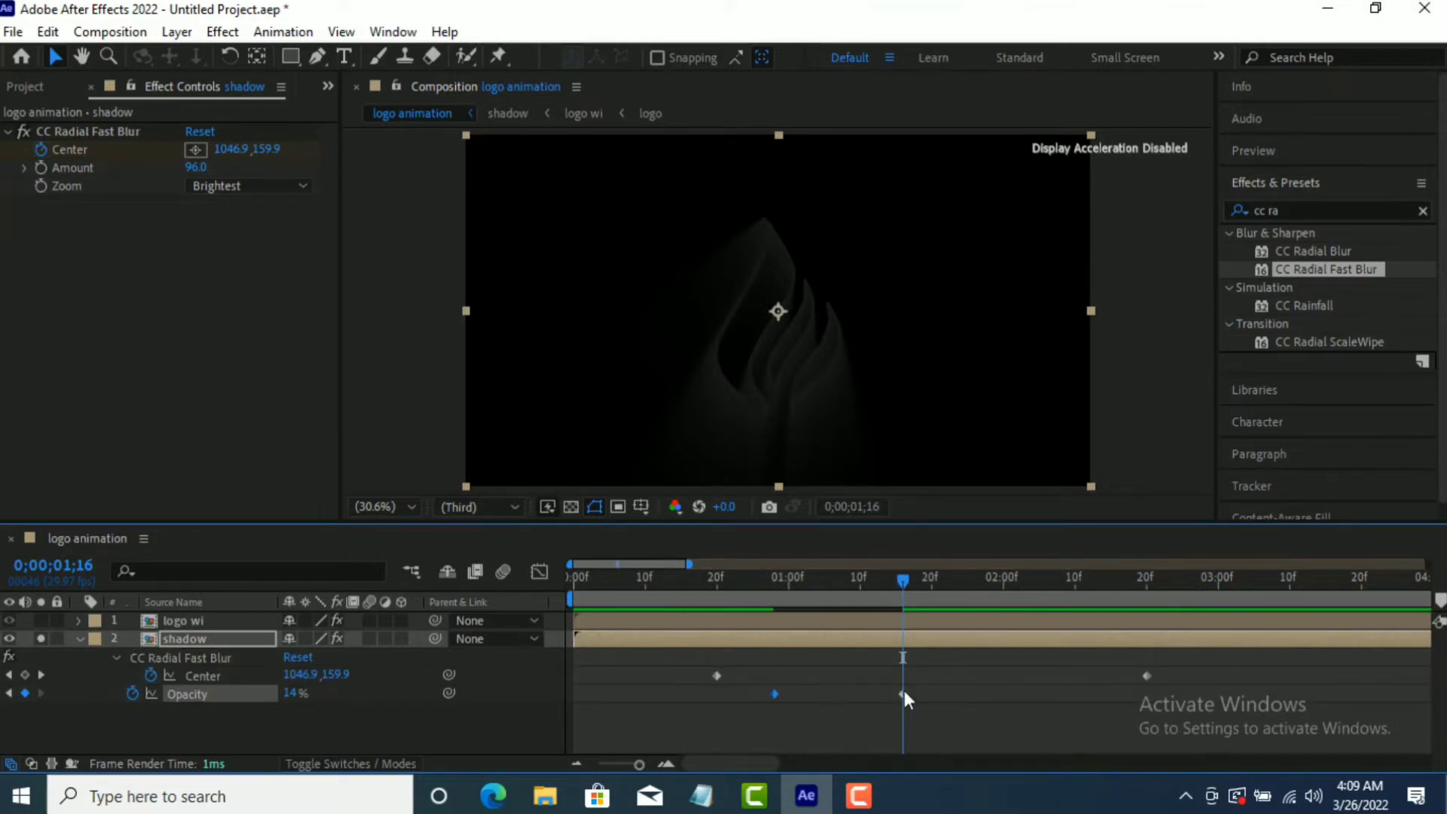
left_click_drag(903, 691, 1028, 695)
left_click_drag(775, 694, 808, 701)
- Hold the shadow layer's Opacity at 14% with a keyframe at 0;00;02;23 and fade it to 0% at 0;00;02;27
left_click_drag(903, 576, 1170, 641)
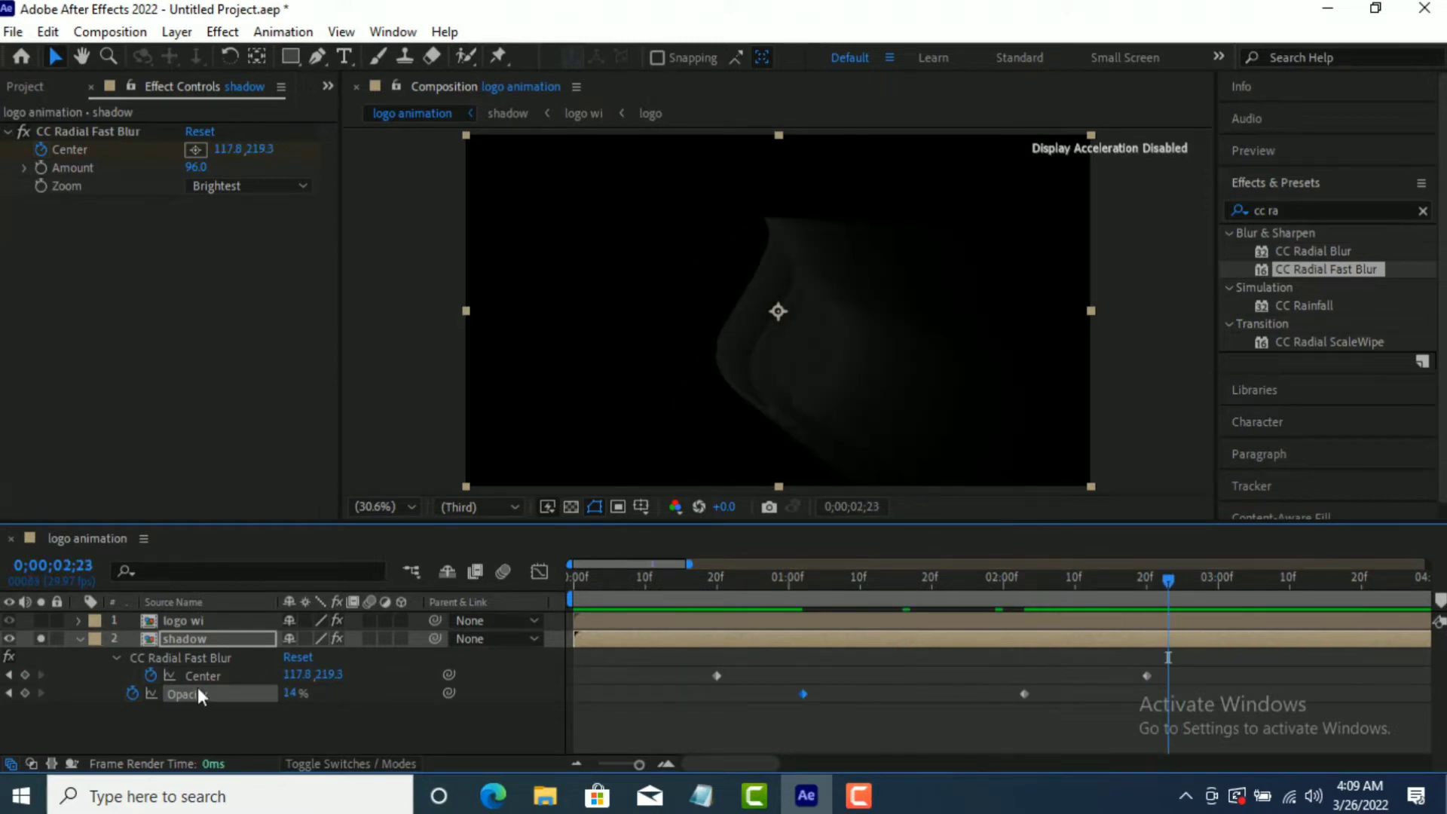
left_click(23, 695)
left_click_drag(1173, 581, 1199, 591)
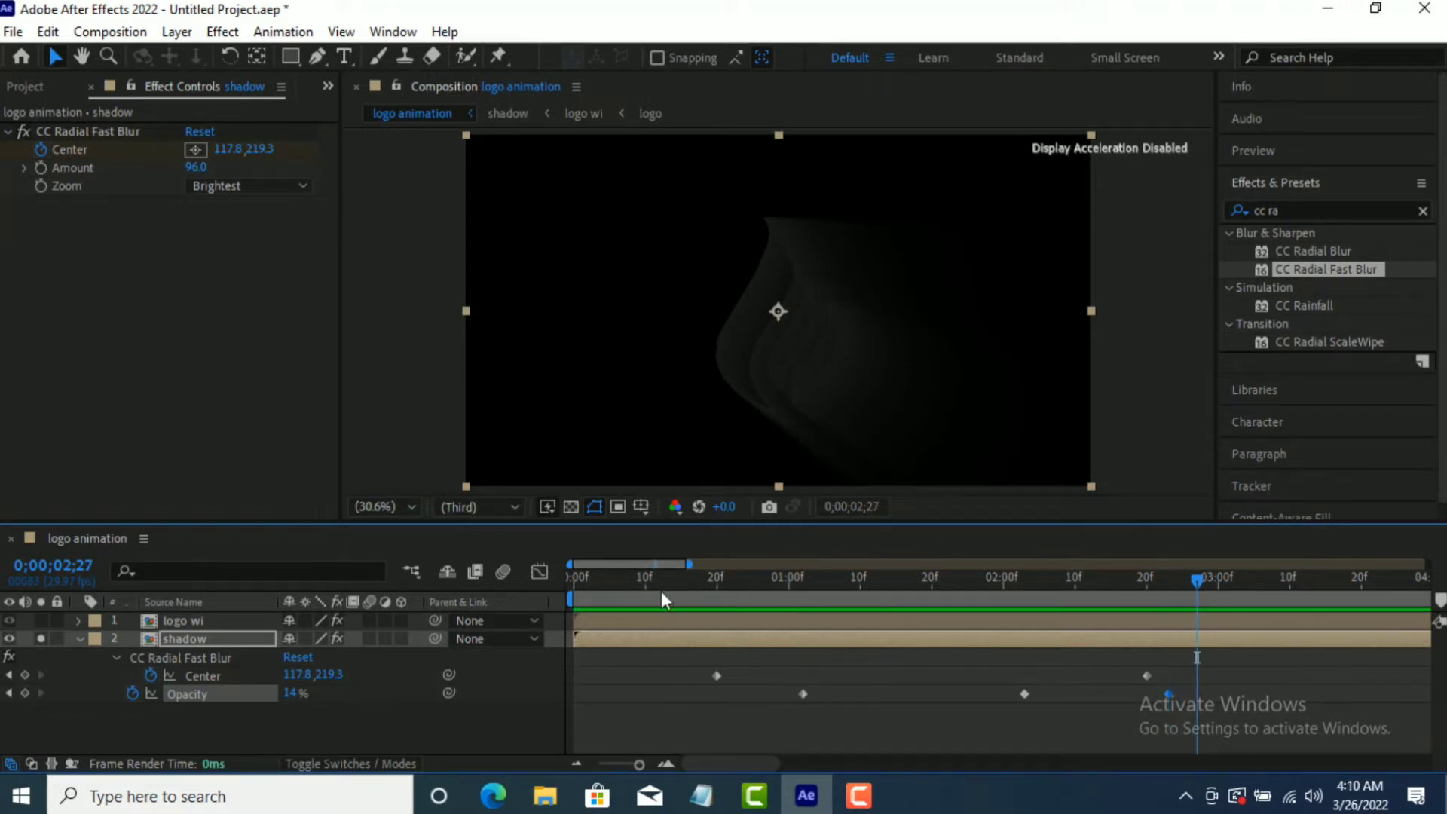
left_click_drag(290, 693, 246, 707)
- Apply Easy Ease to both blur Center keyframes of the shadow layer and preview the fading light rays
left_click_drag(1169, 653, 721, 683)
right_click(720, 673)
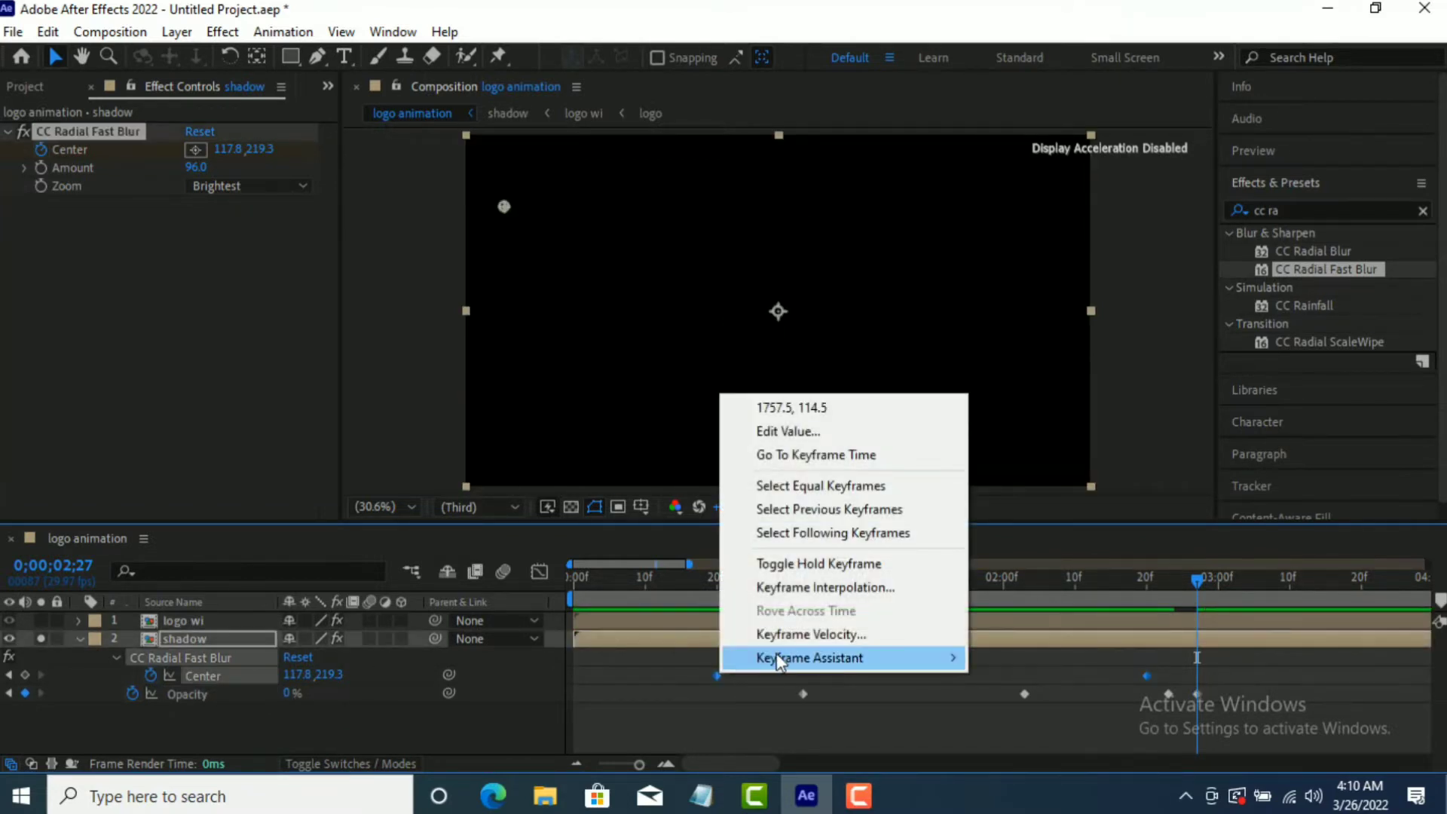
mouse_move(935, 659)
left_click(1048, 519)
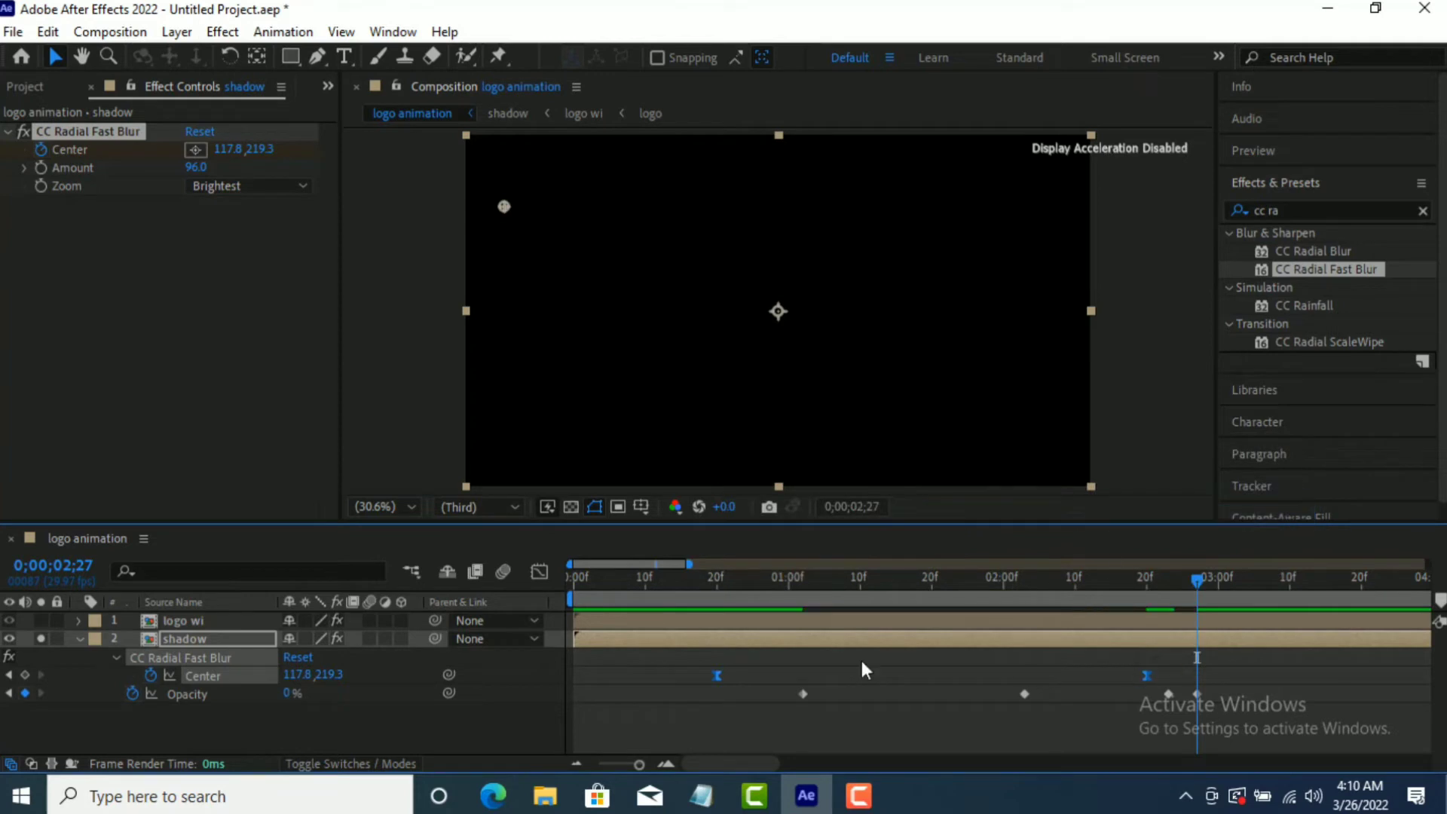
left_click(80, 639)
left_click(604, 666)
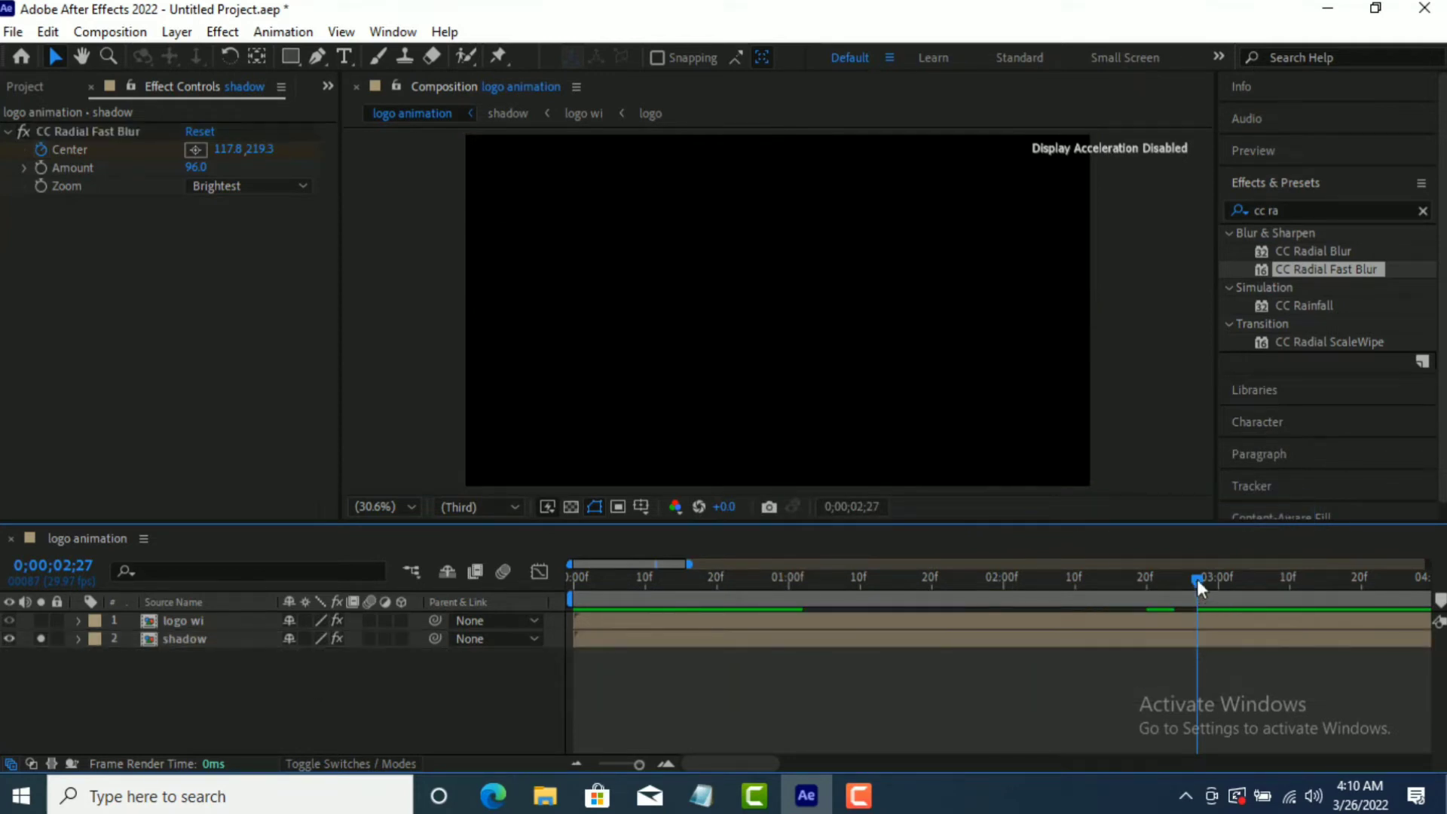
left_click_drag(1197, 579, 450, 594)
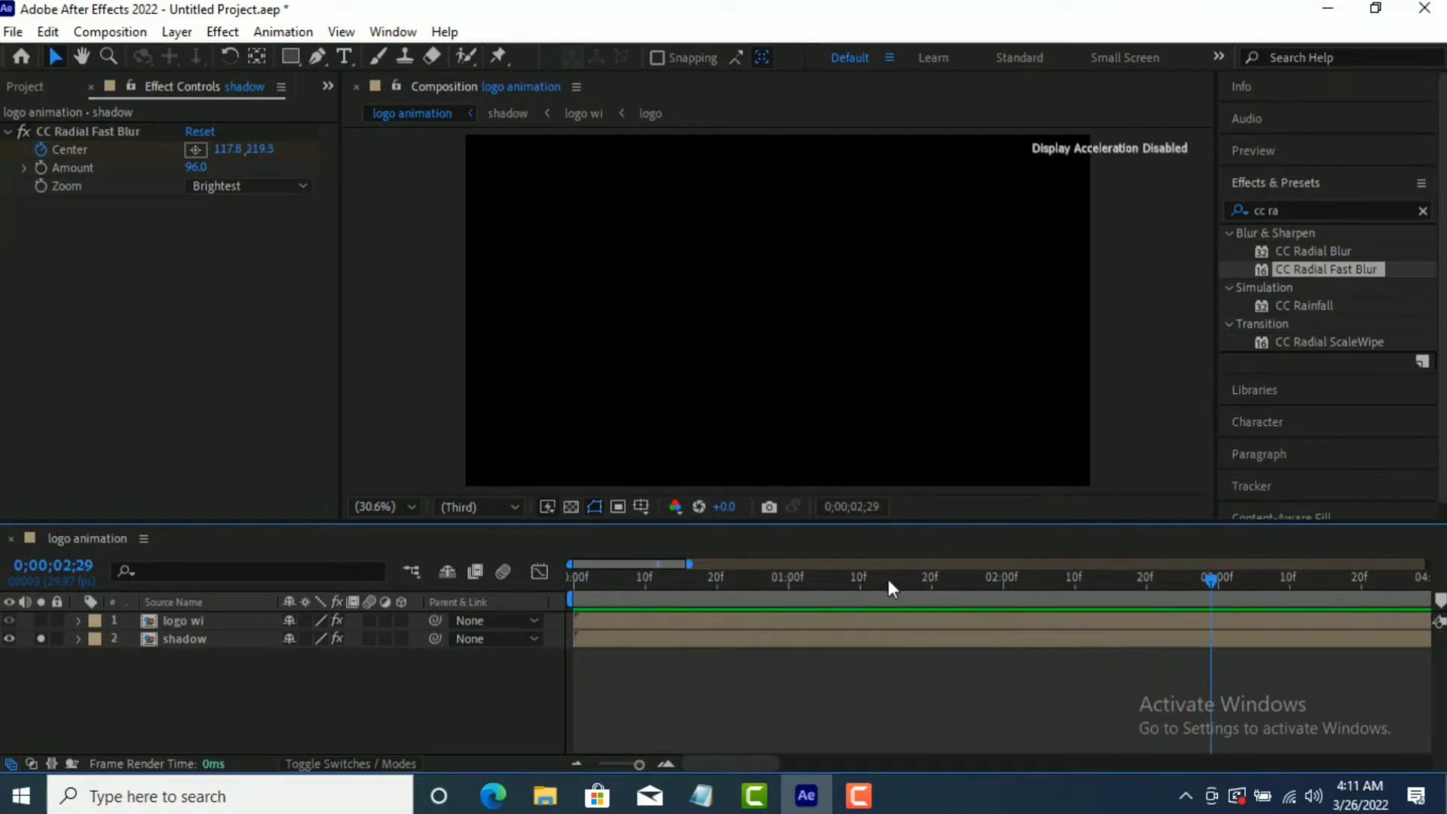
left_click_drag(1224, 577, 954, 652)
- Duplicate the shadow layer and delete all Center and Opacity keyframes from the lower copy
left_click(173, 639)
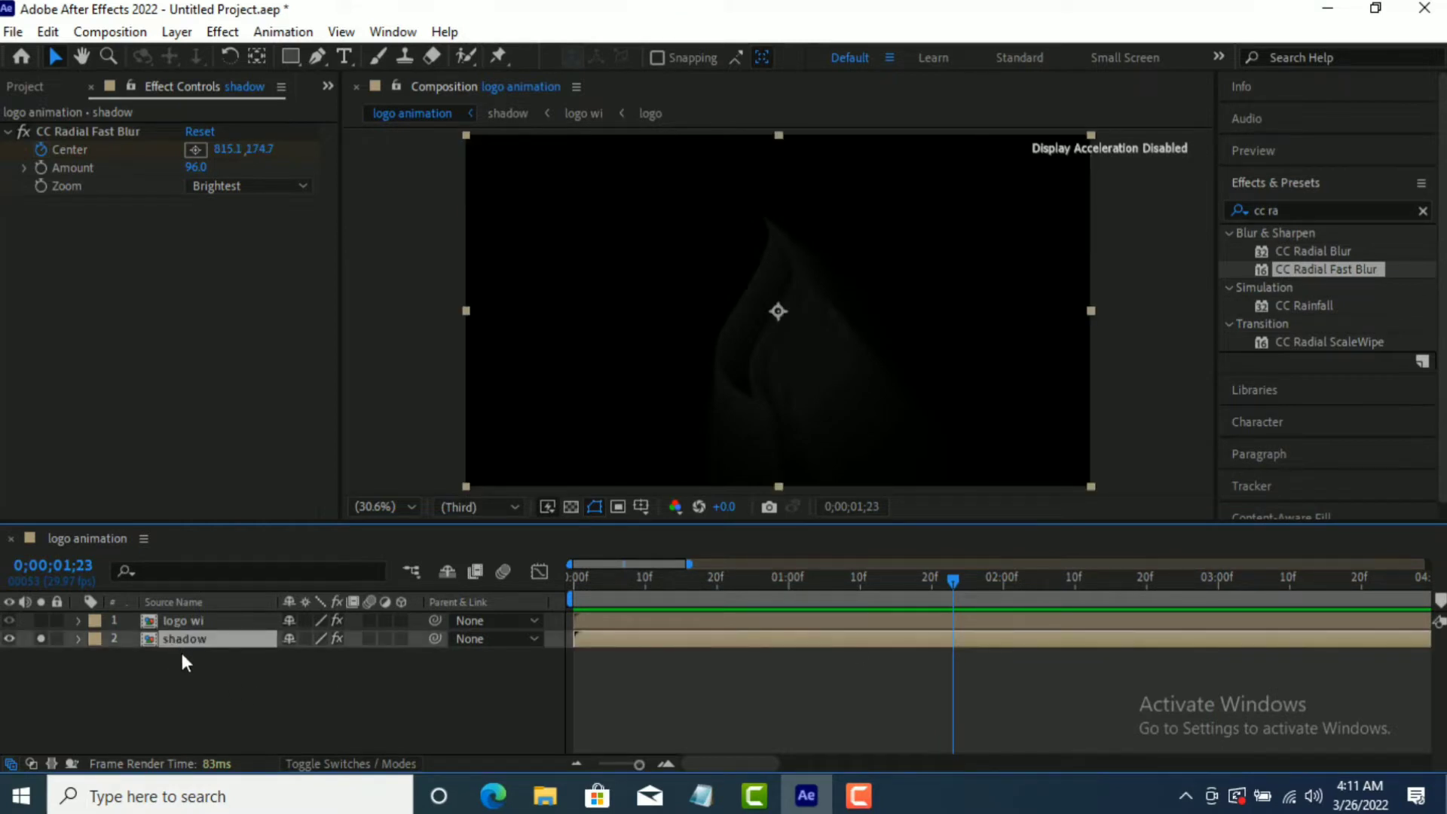
key("ctrl+d")
left_click(193, 656)
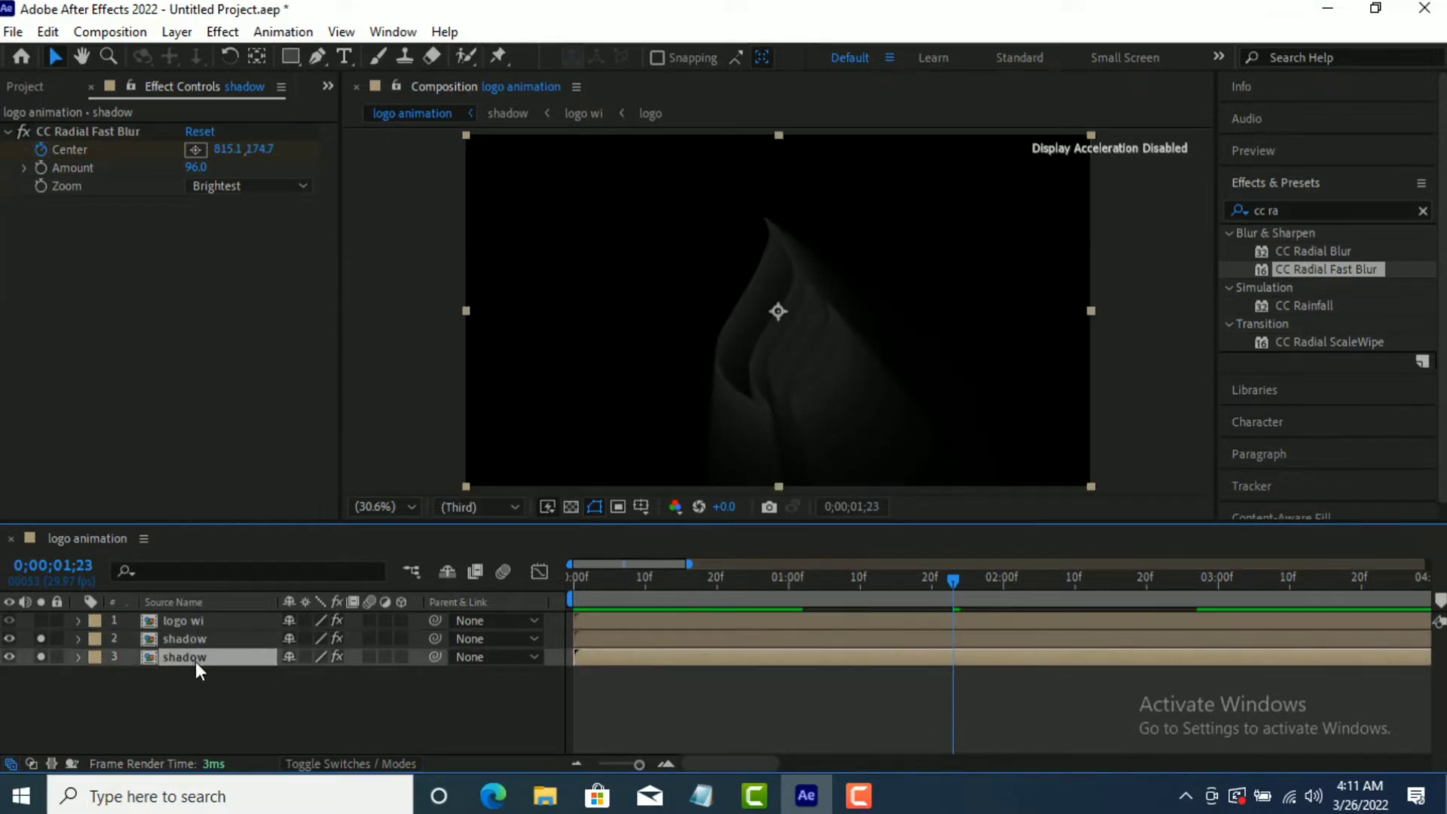
key("u")
left_click_drag(1271, 679, 695, 726)
key("Delete")
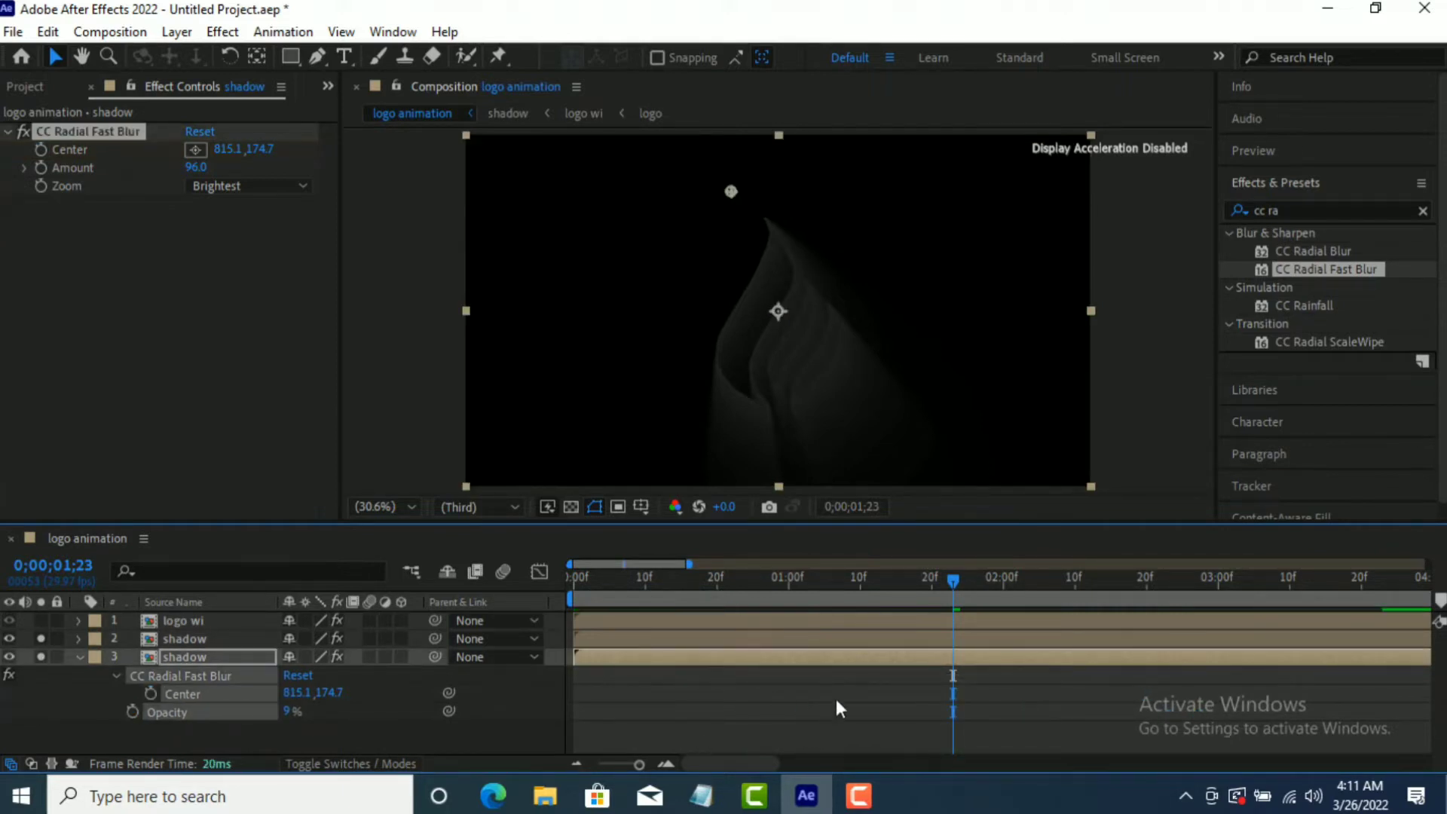
- Solo only the lower shadow copy, setting its CC Radial Fast Blur Amount to 80 and its Opacity to 100%
left_click(40, 657)
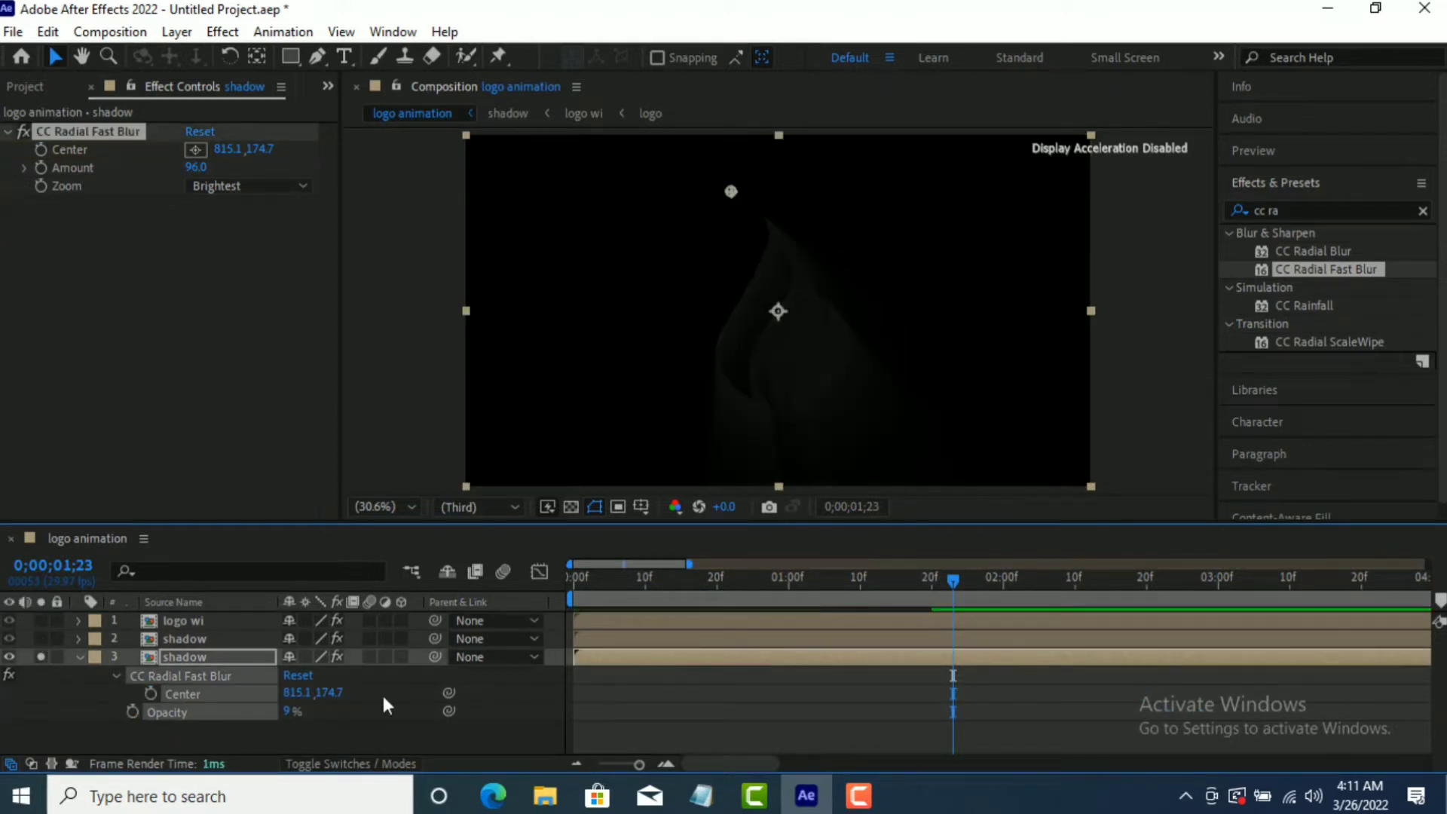
left_click_drag(957, 581, 810, 580)
left_click(196, 168)
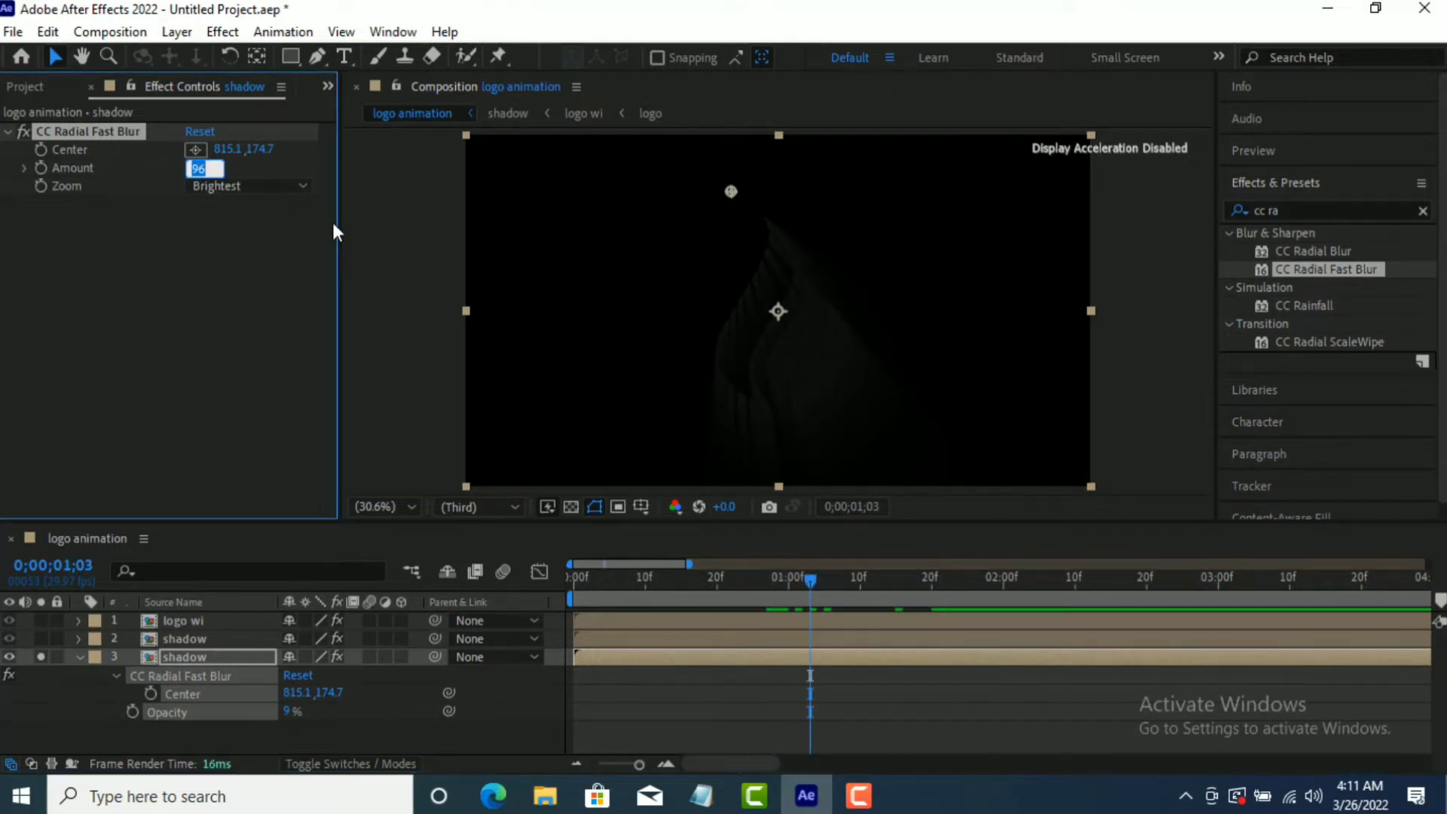
type("80")
key("Return")
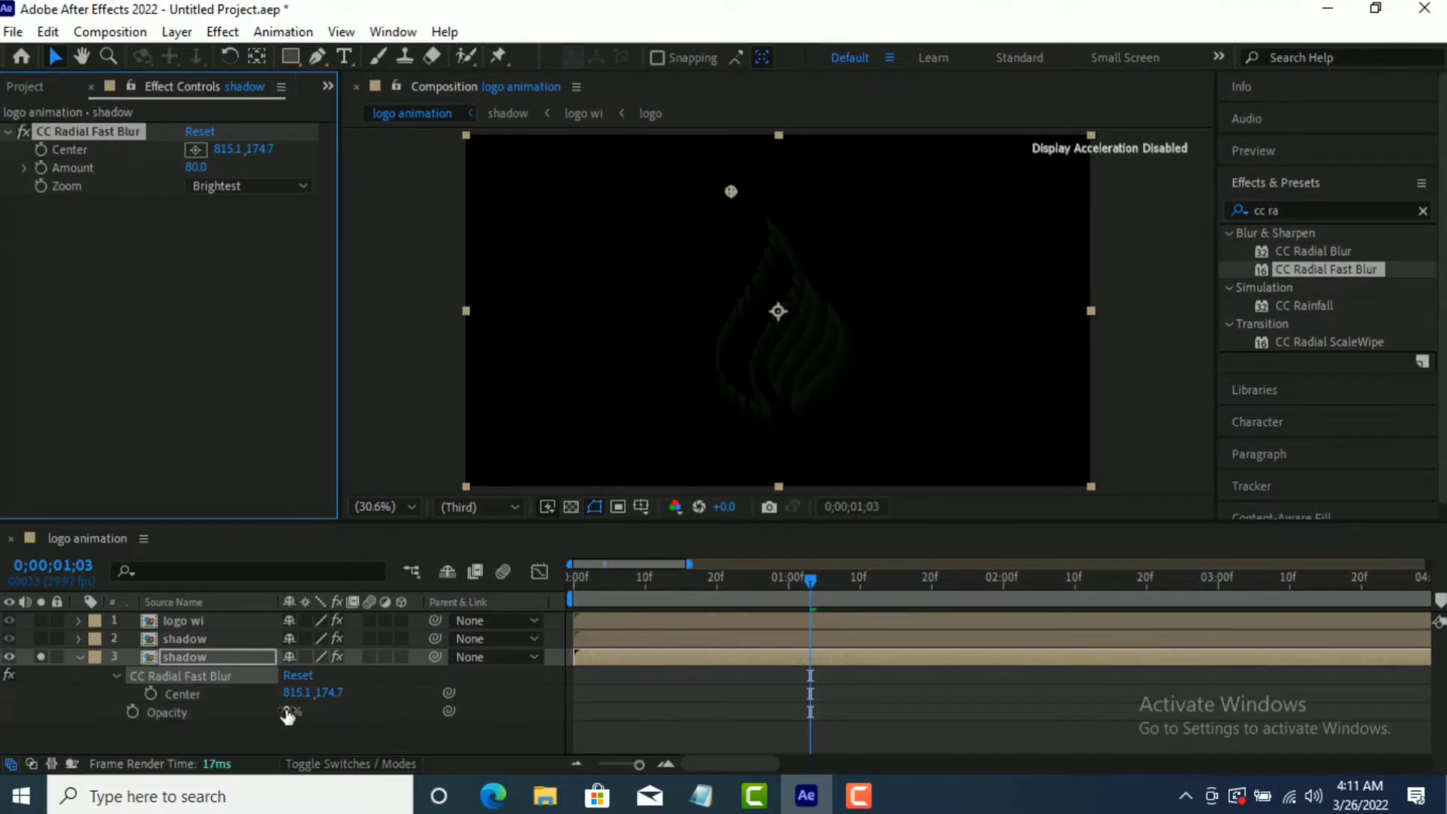
left_click_drag(291, 725, 331, 720)
left_click_drag(808, 579, 1047, 641)
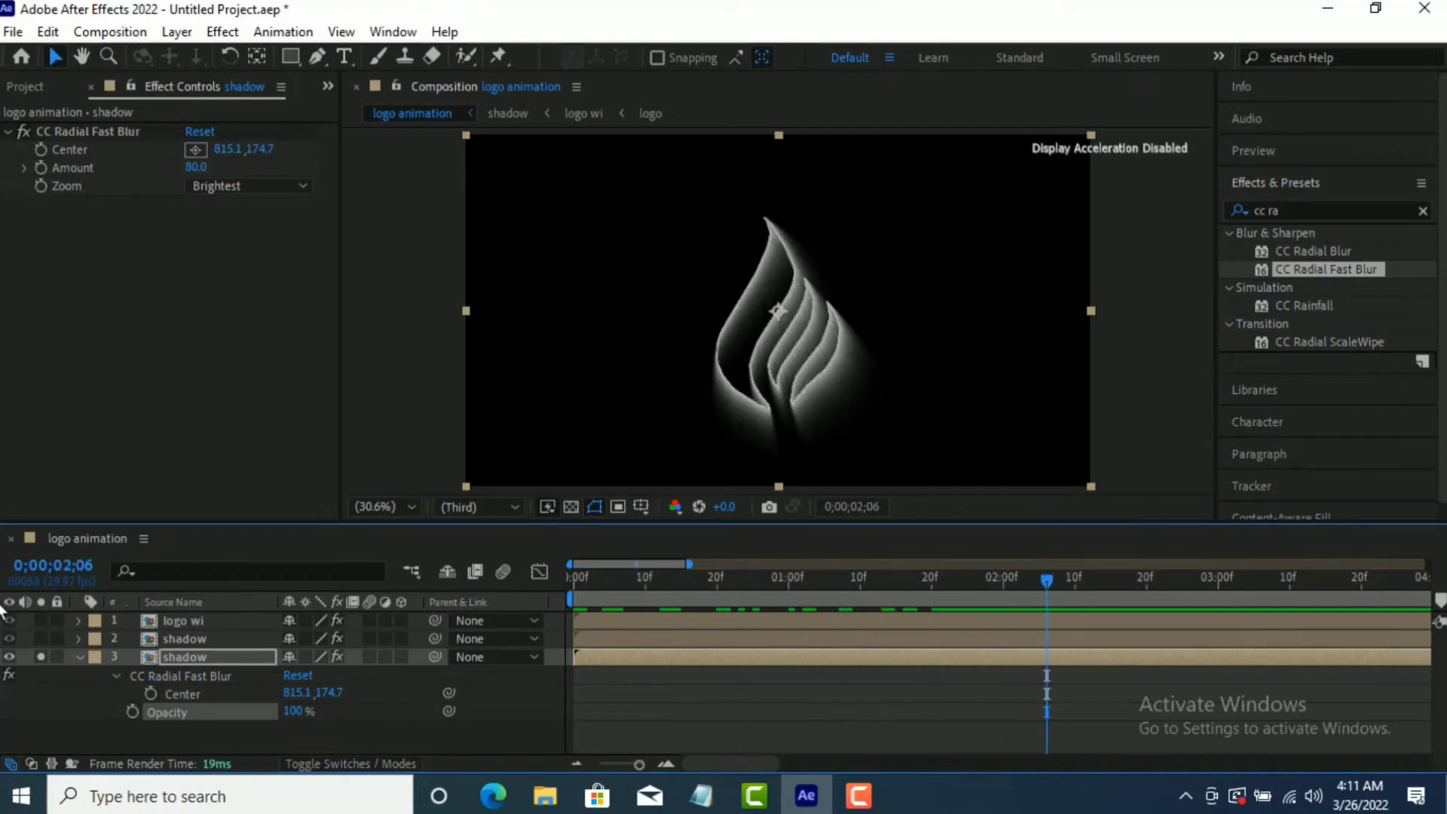
- Check the rays with all layers shown, and solo both shadow layers to preview them together
left_click(40, 656)
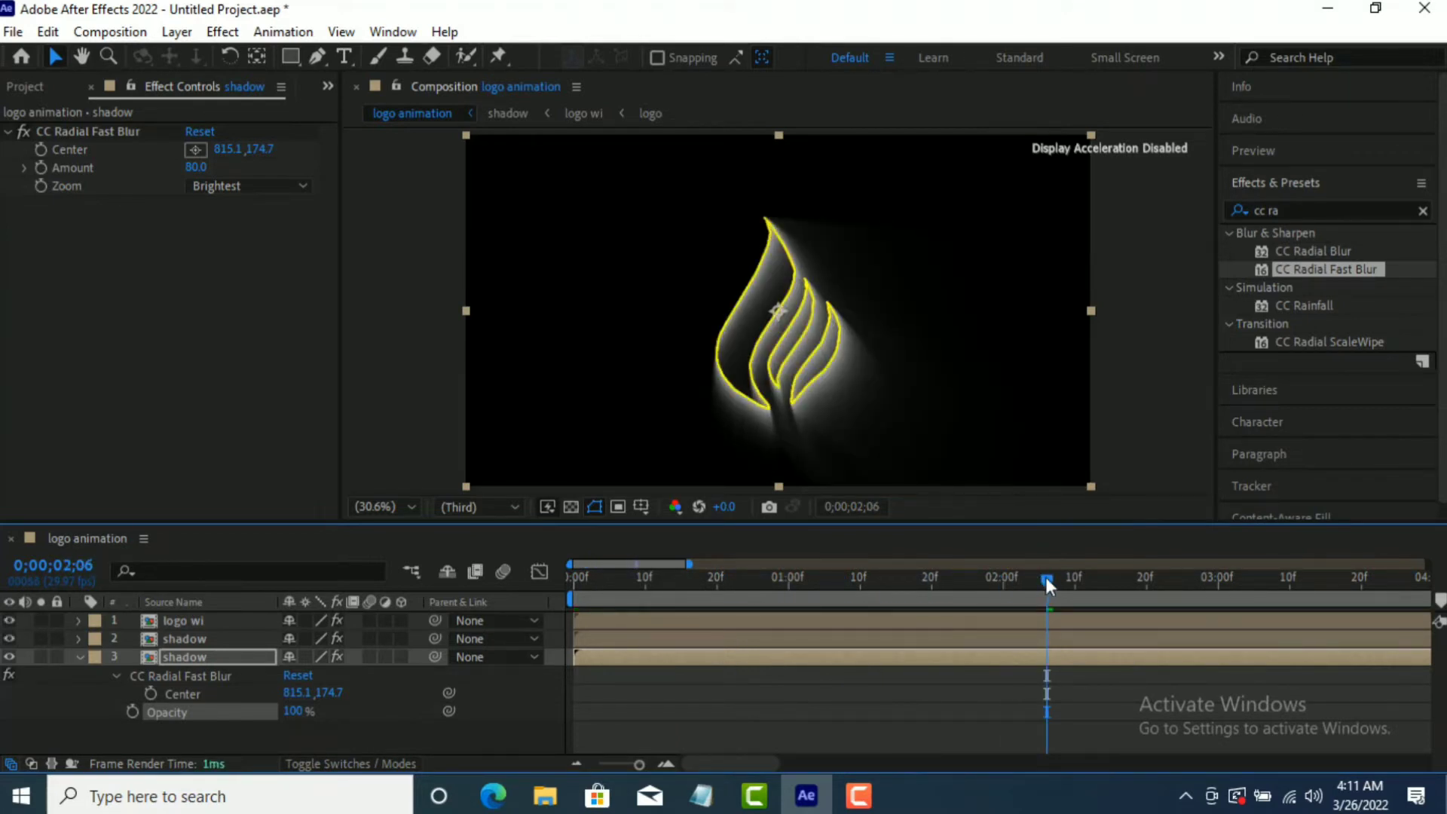
left_click_drag(1047, 586, 939, 609)
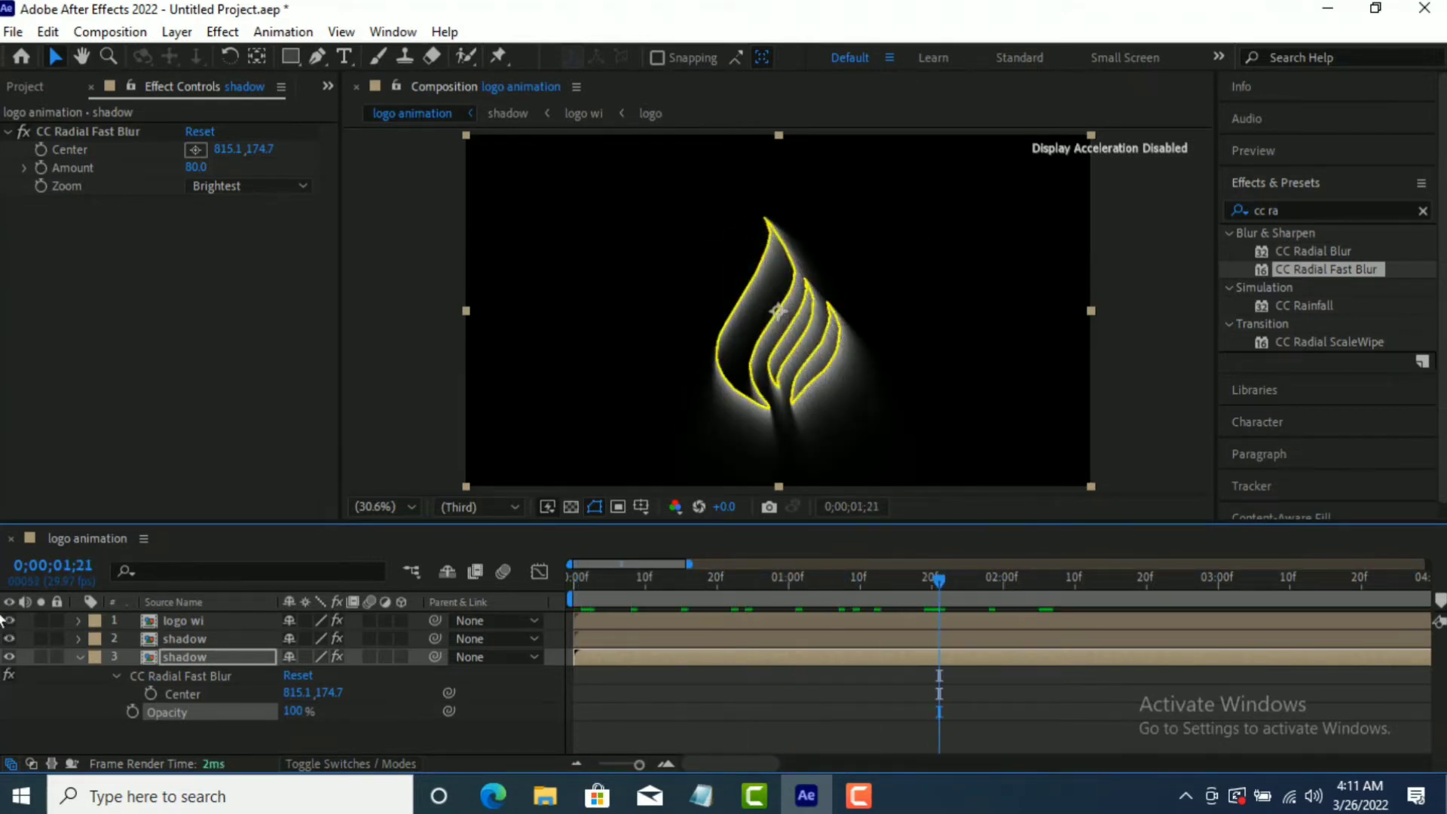
left_click(40, 639)
left_click(41, 656)
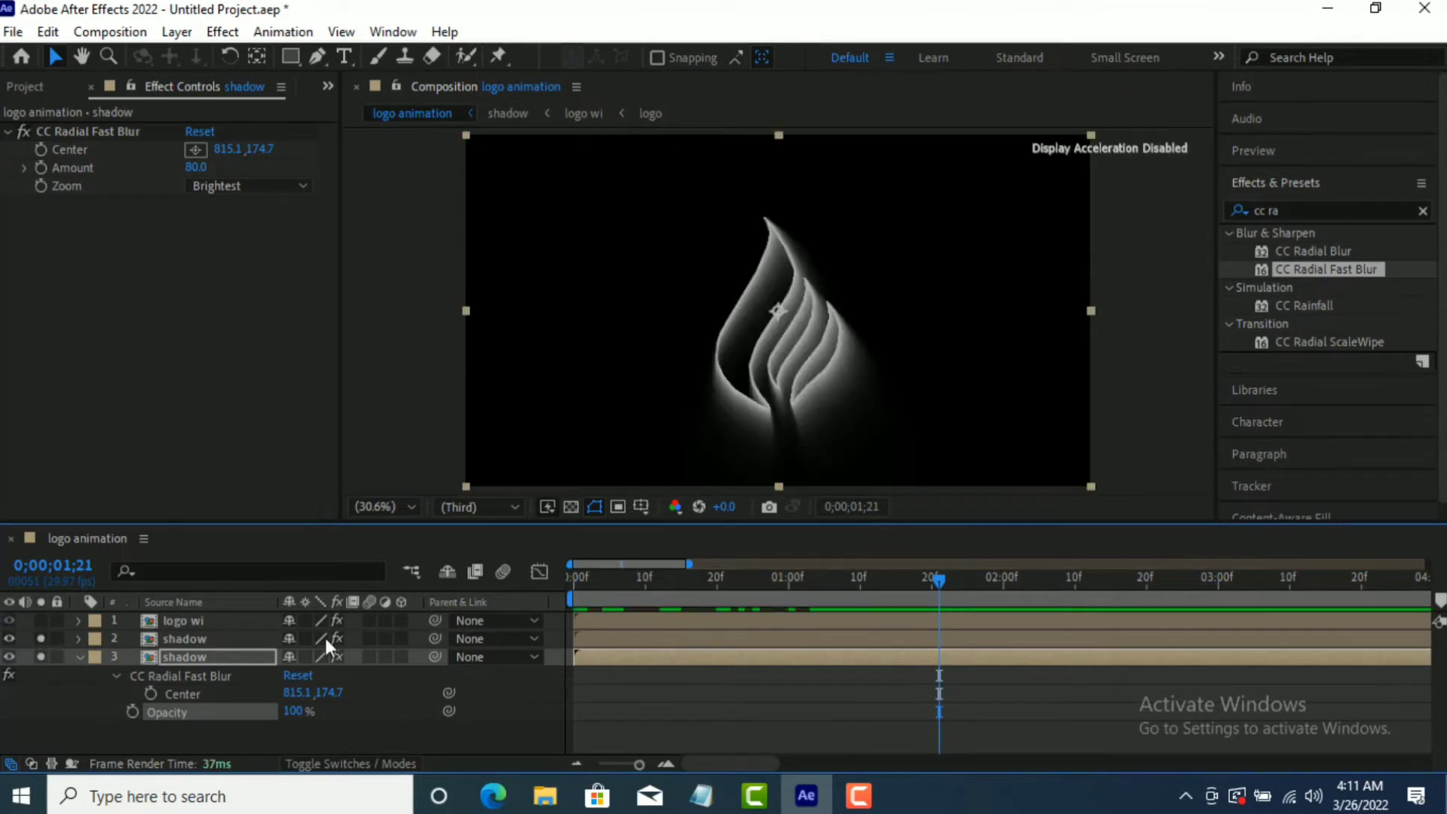
left_click_drag(899, 573, 987, 617)
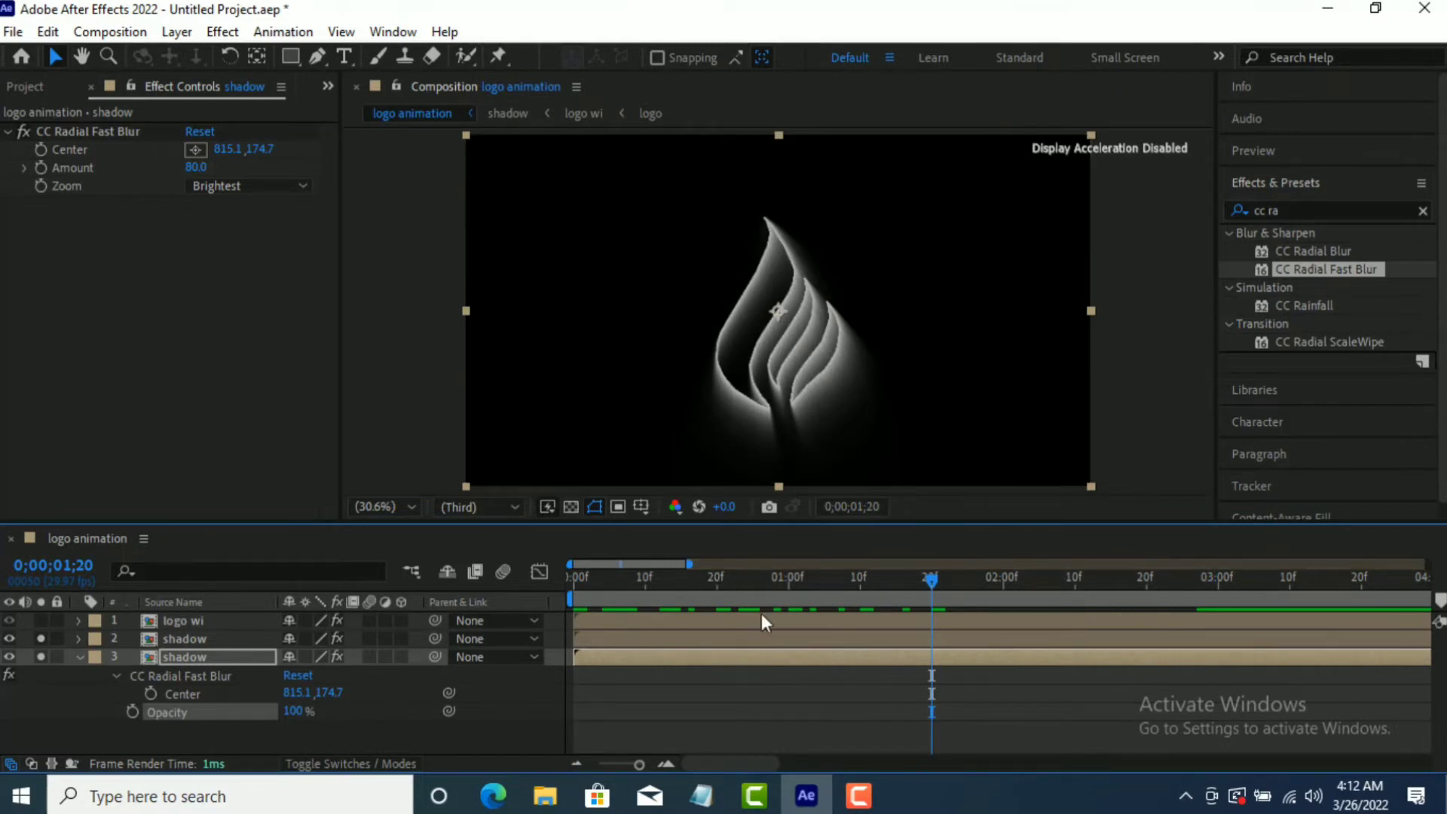
left_click(79, 658)
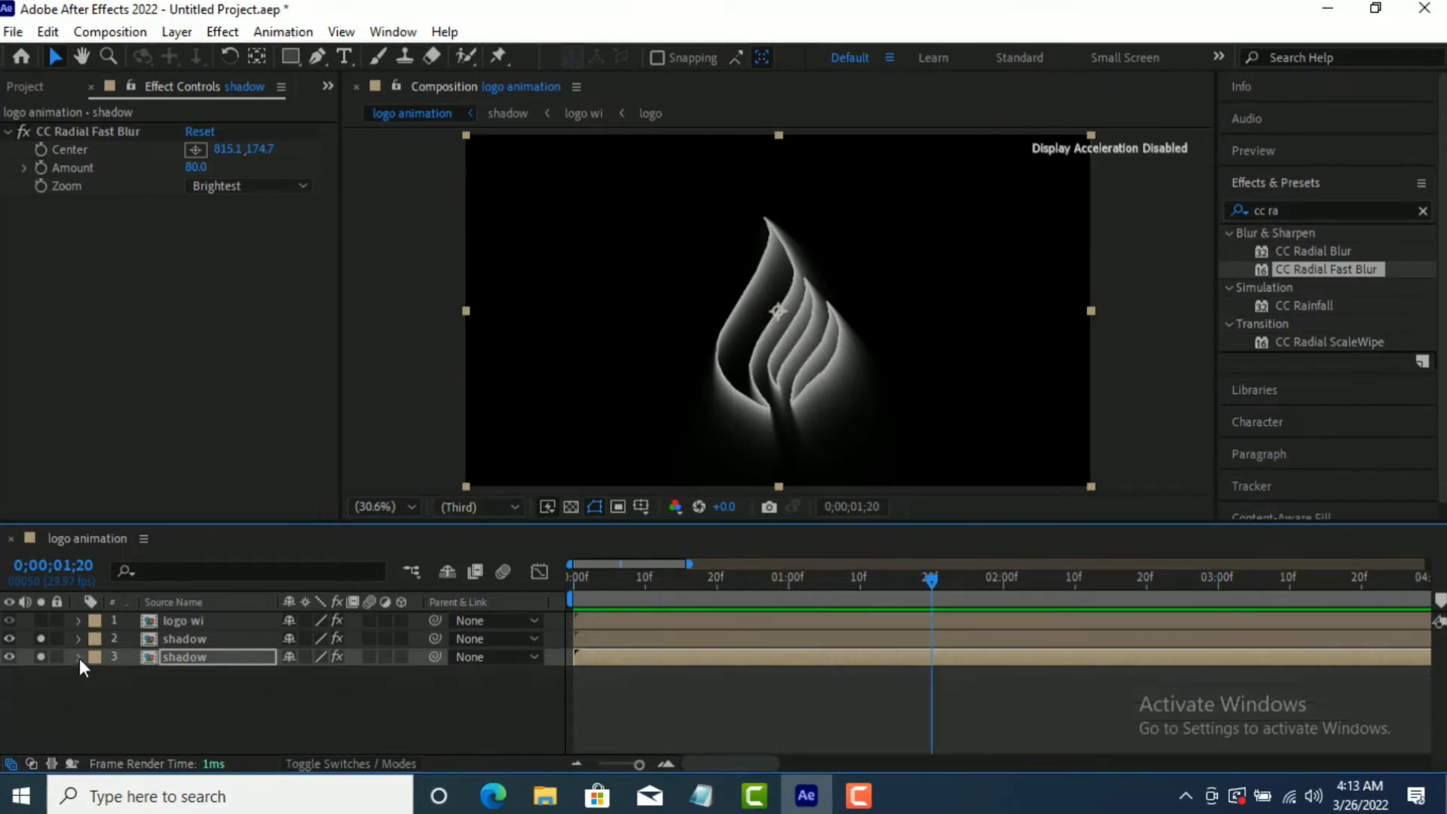
- Set the lower shadow copy's CC Radial Fast Blur Amount to 88 and check the longer rays
left_click(195, 167)
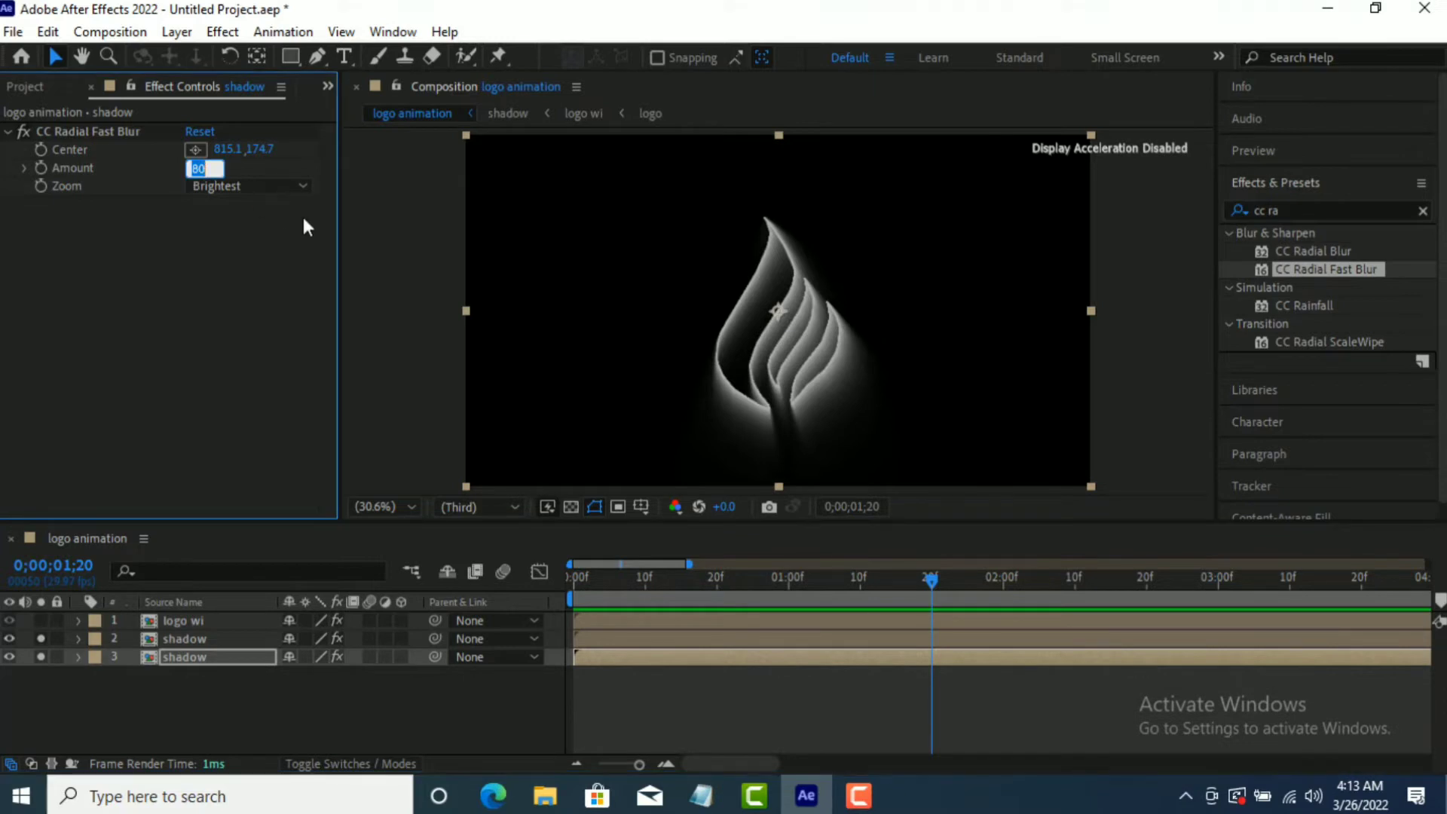
type("88")
key("Return")
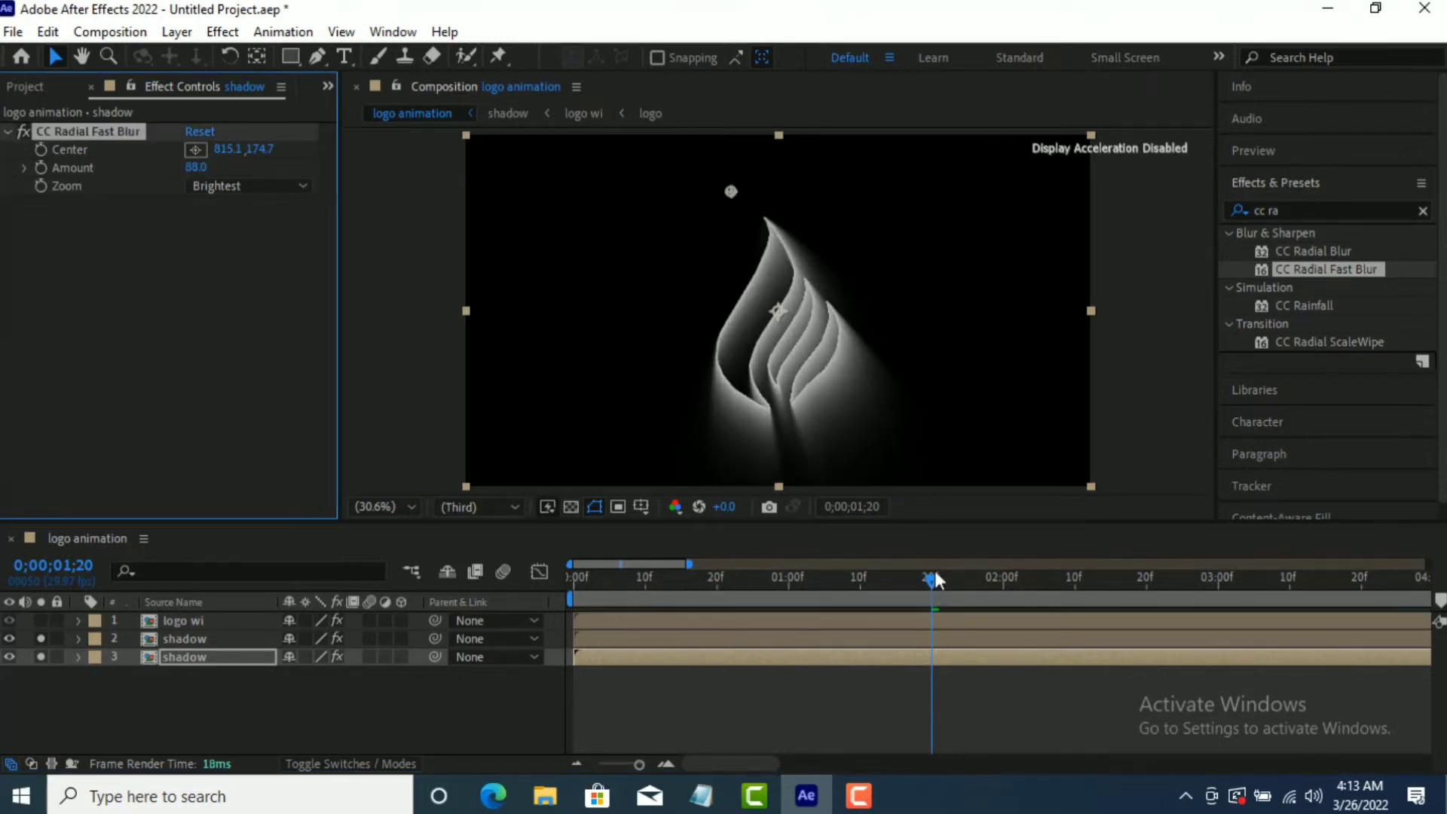
mouse_move(935, 579)
left_mouse_down()
mouse_move(552, 568)
mouse_move(948, 561)
left_mouse_up()
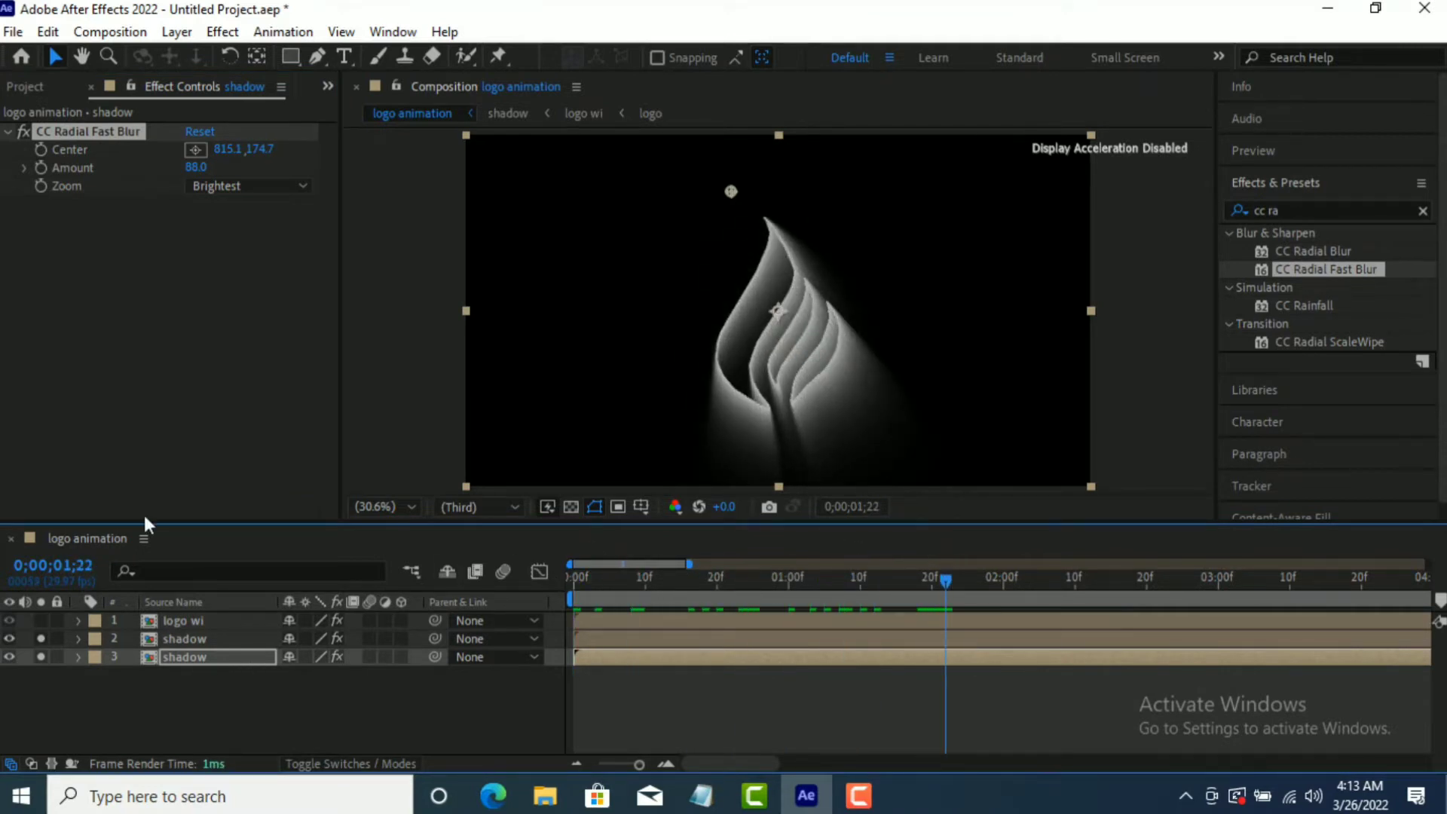
- Place the lower shadow copy's blur Center at about 1708.4, 150.5 and keyframe it at 0;00;00;20
left_click(204, 148)
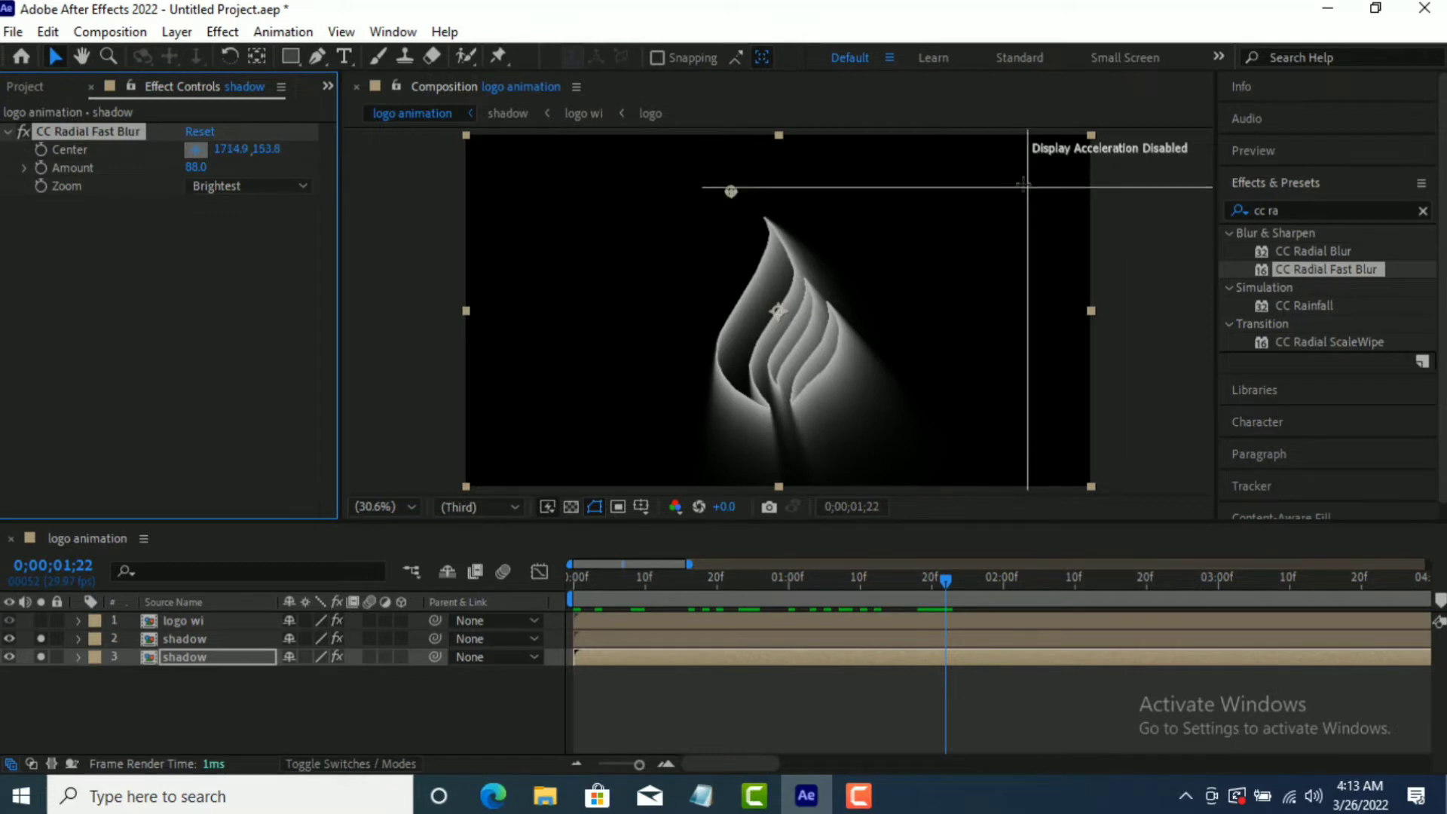
left_click(1022, 184)
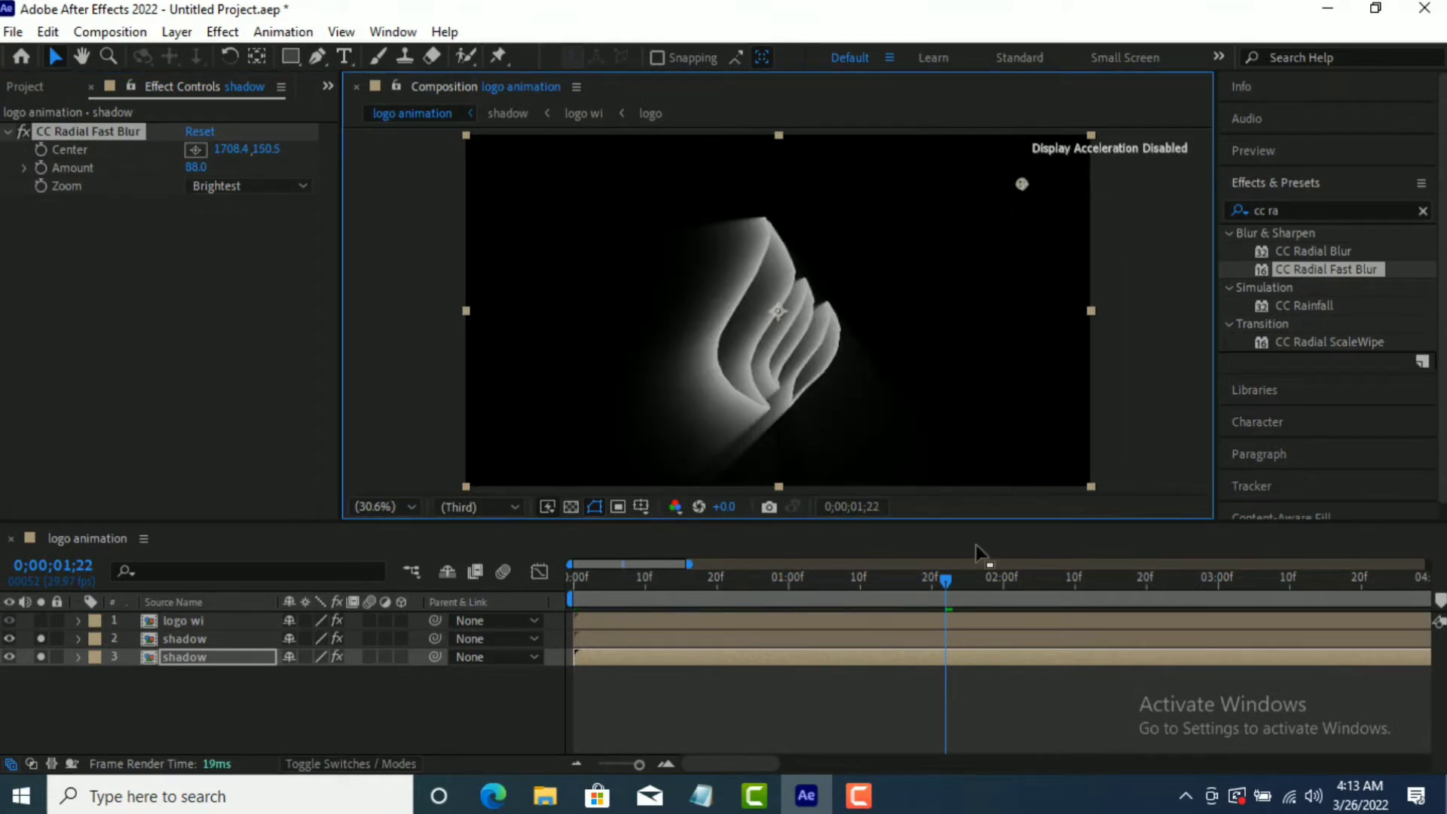
left_click_drag(947, 573, 694, 636)
left_click(714, 576)
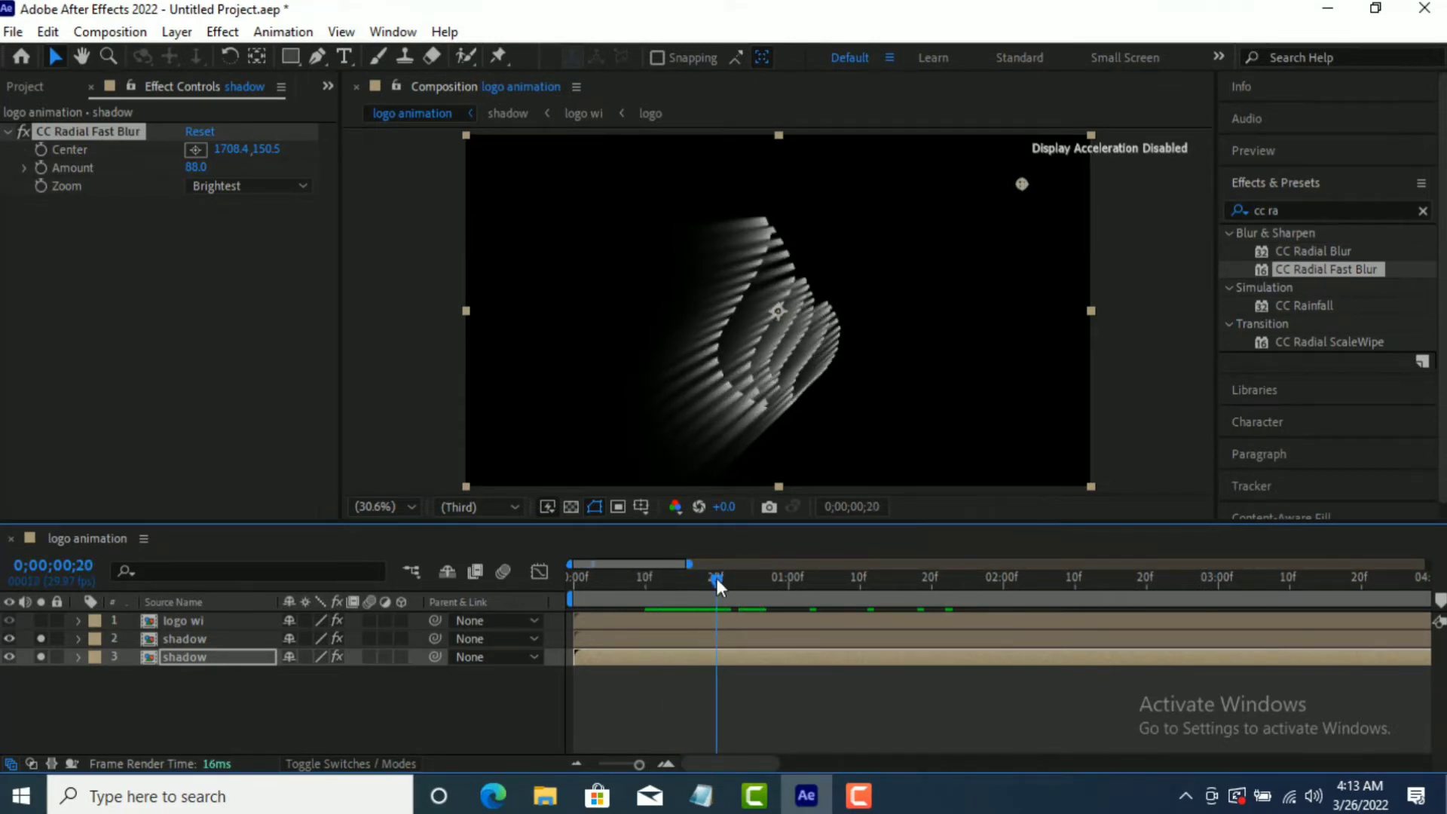
left_click(41, 149)
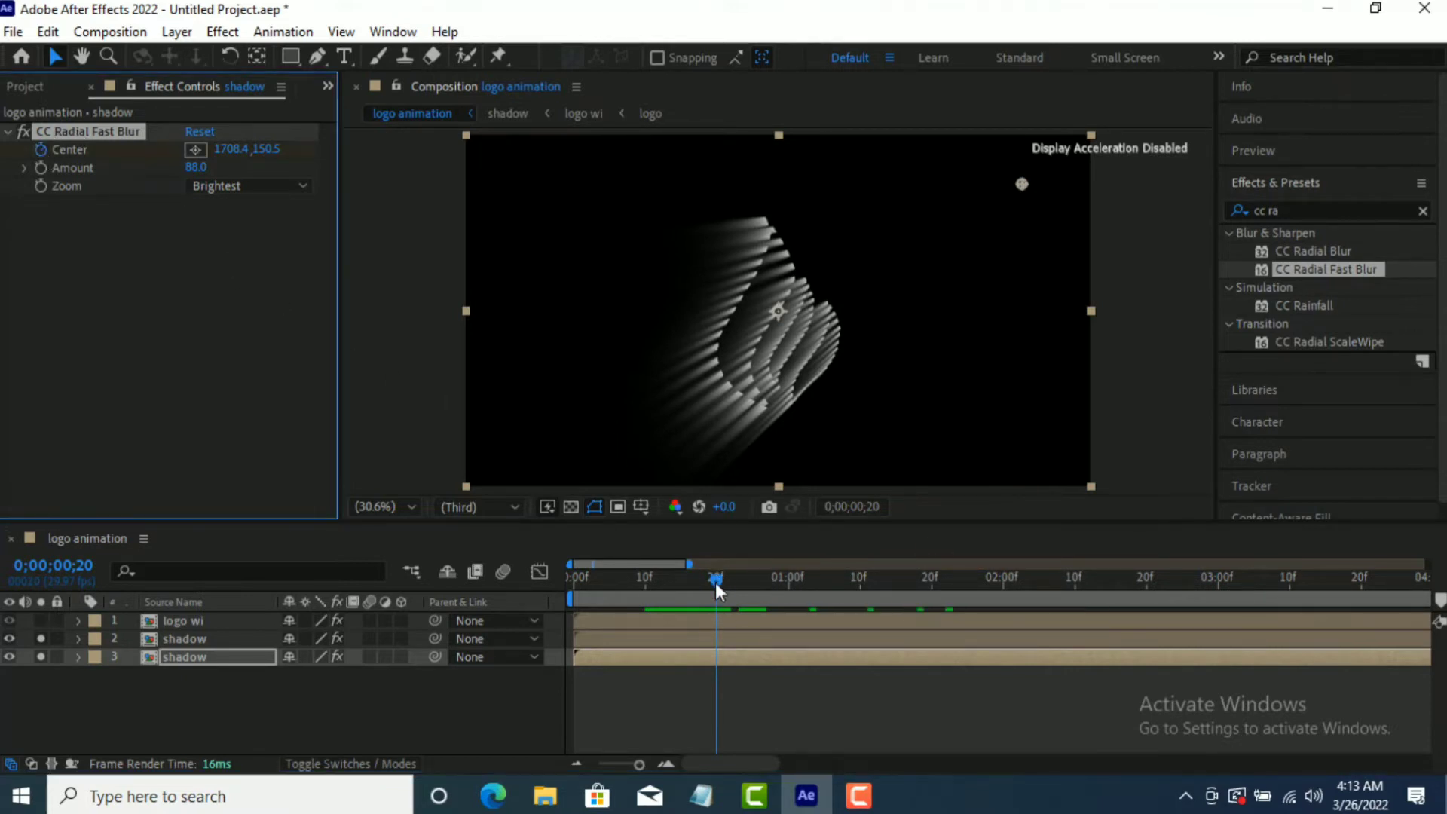
- Keyframe the lower shadow copy's blur Center at about 147.3, 157.1 at 0;00;02;18 and preview the sweep
left_click_drag(716, 582, 1132, 596)
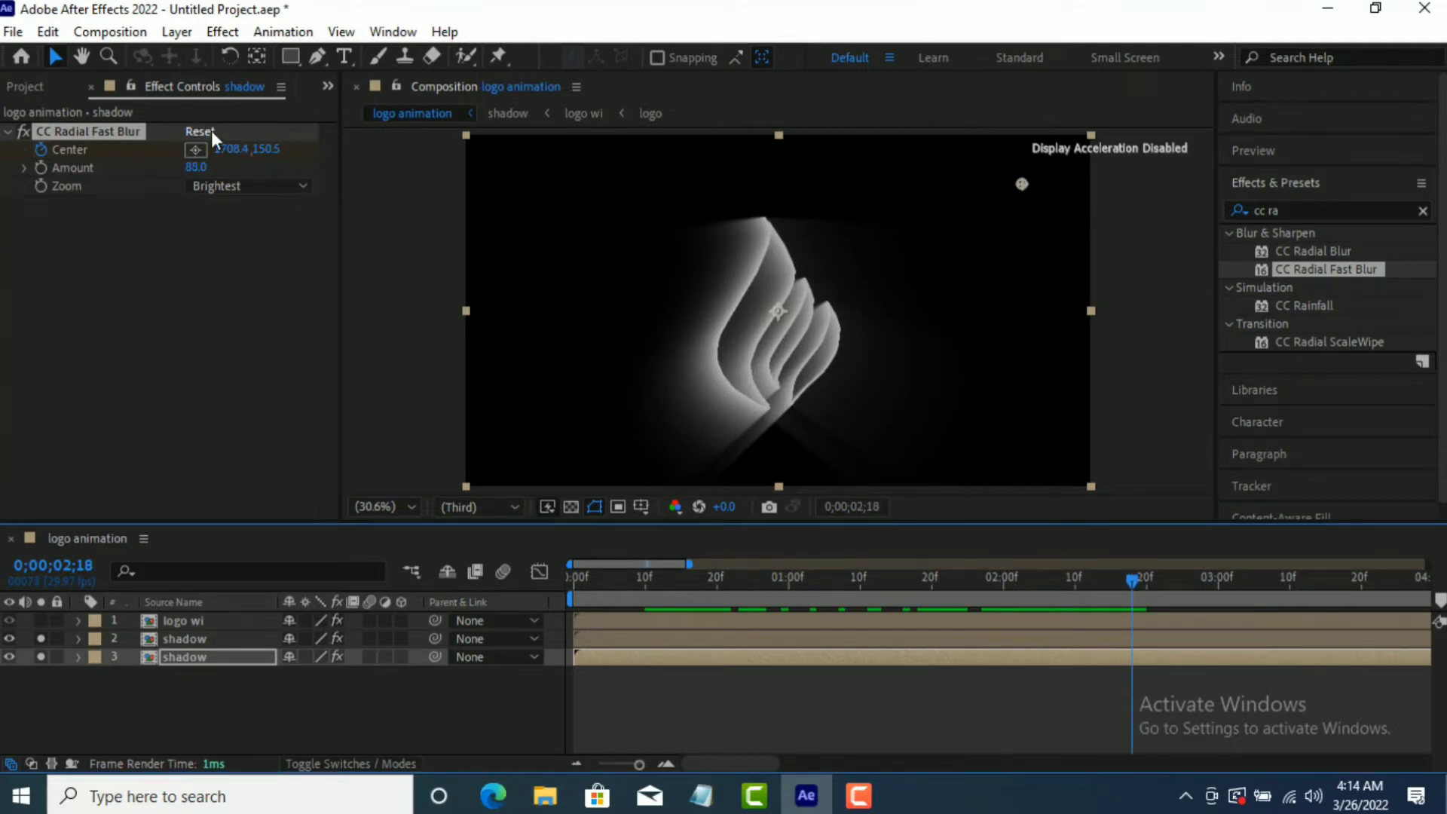
left_click(196, 149)
left_click(514, 186)
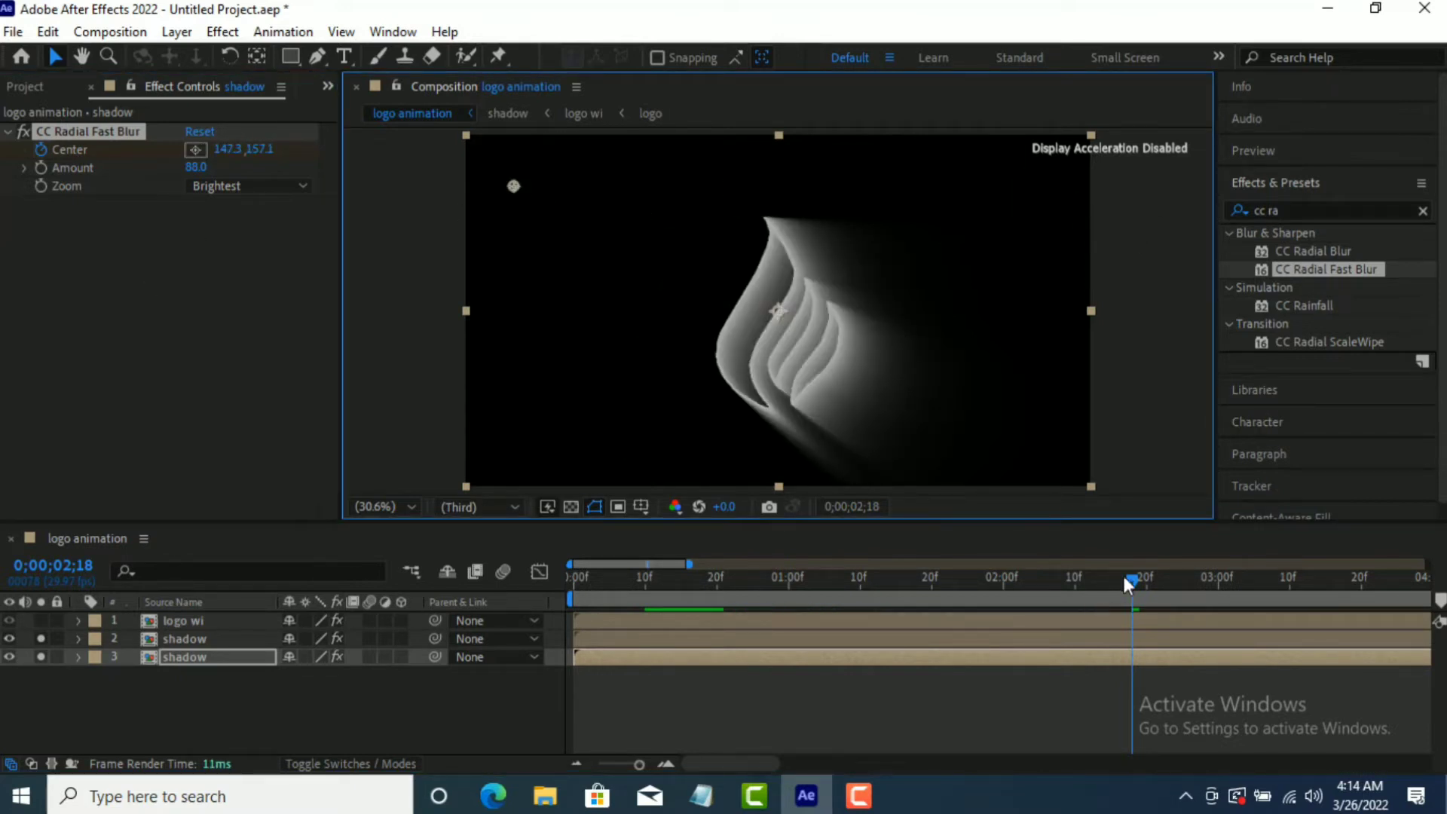
left_click_drag(1123, 575, 1204, 576)
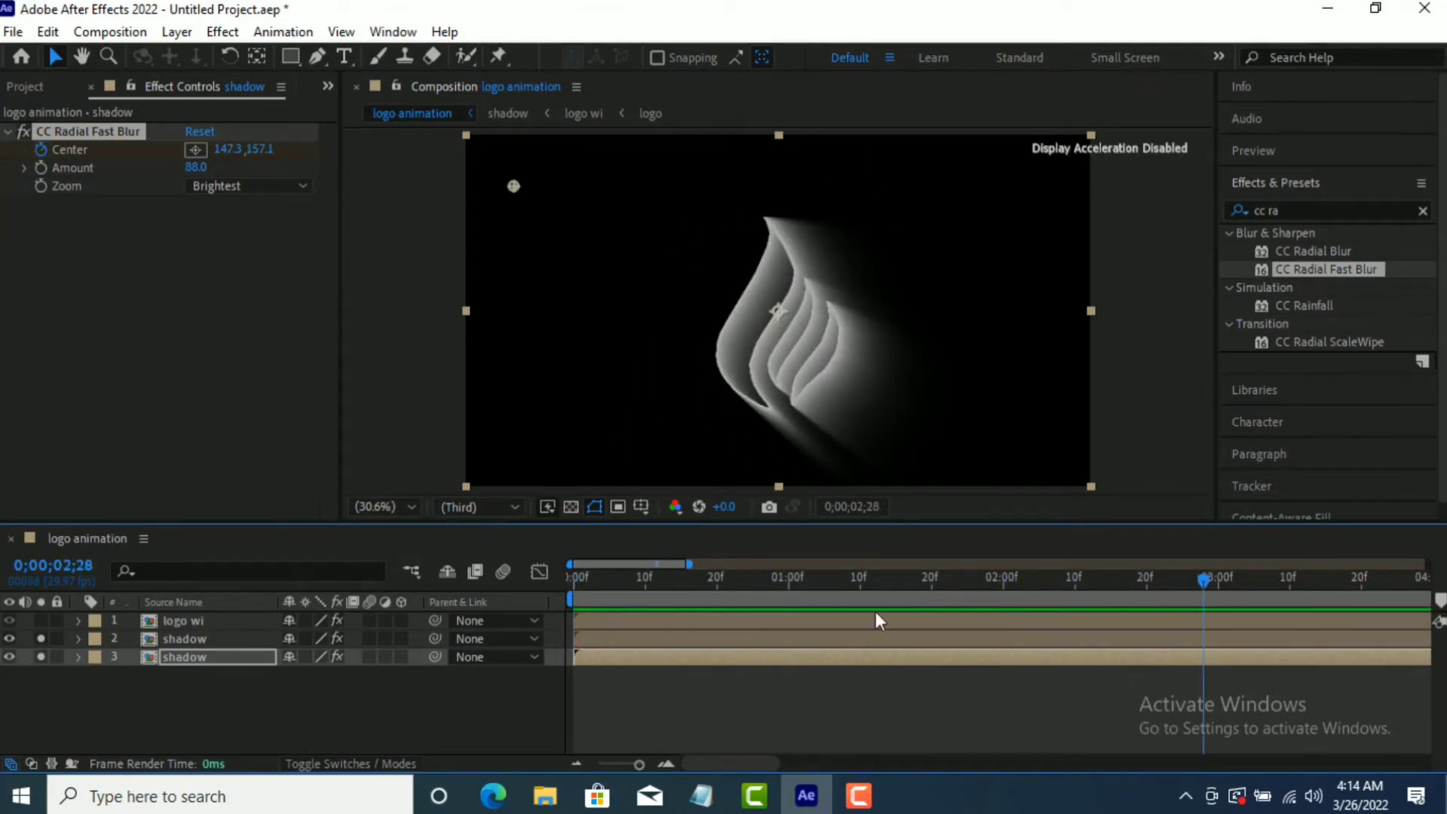
- Add an Opacity keyframe of 100% to the lower shadow layer at 0;00;02;09
left_click(921, 664)
key("t")
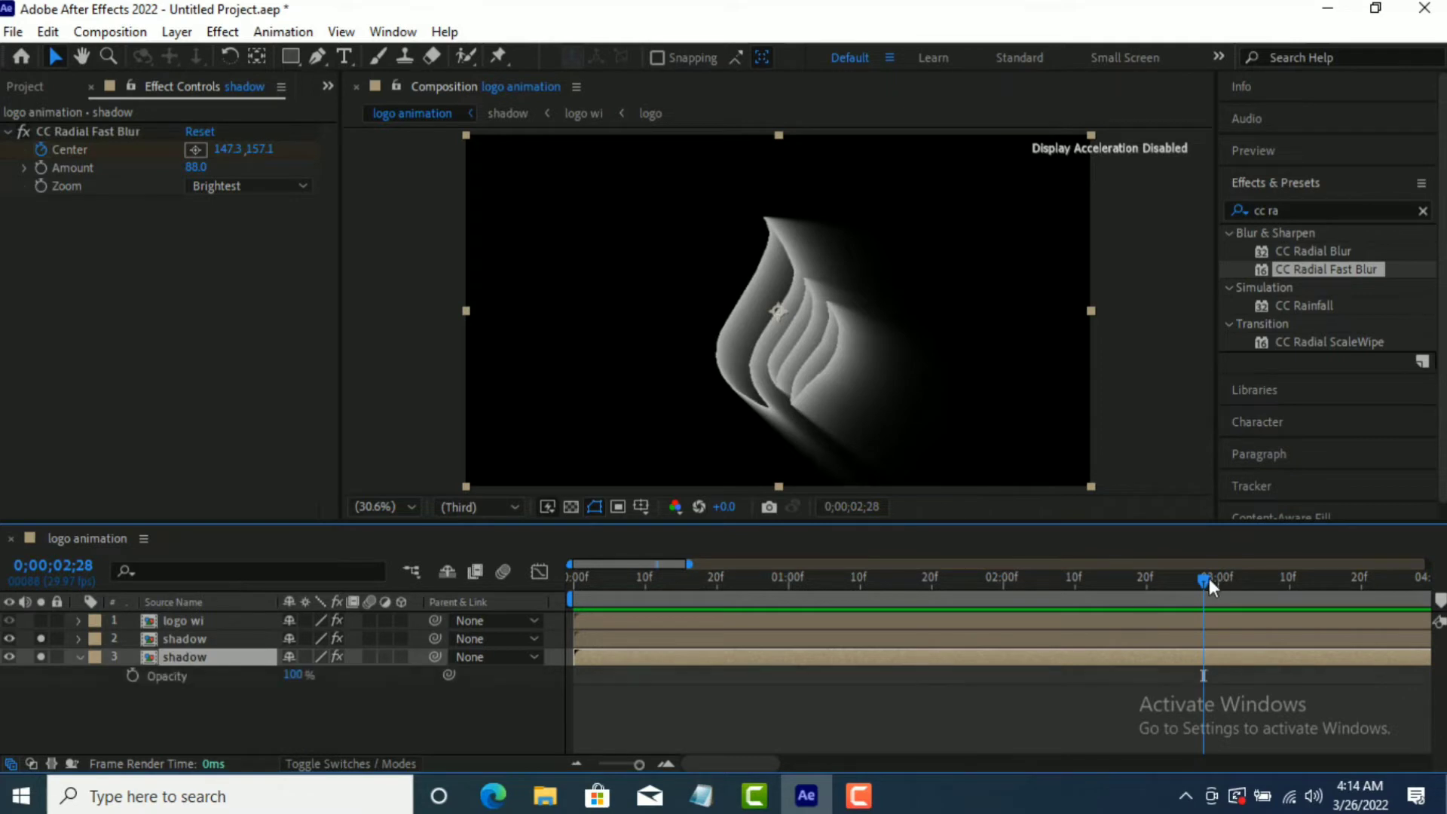
left_click_drag(1209, 577, 1075, 604)
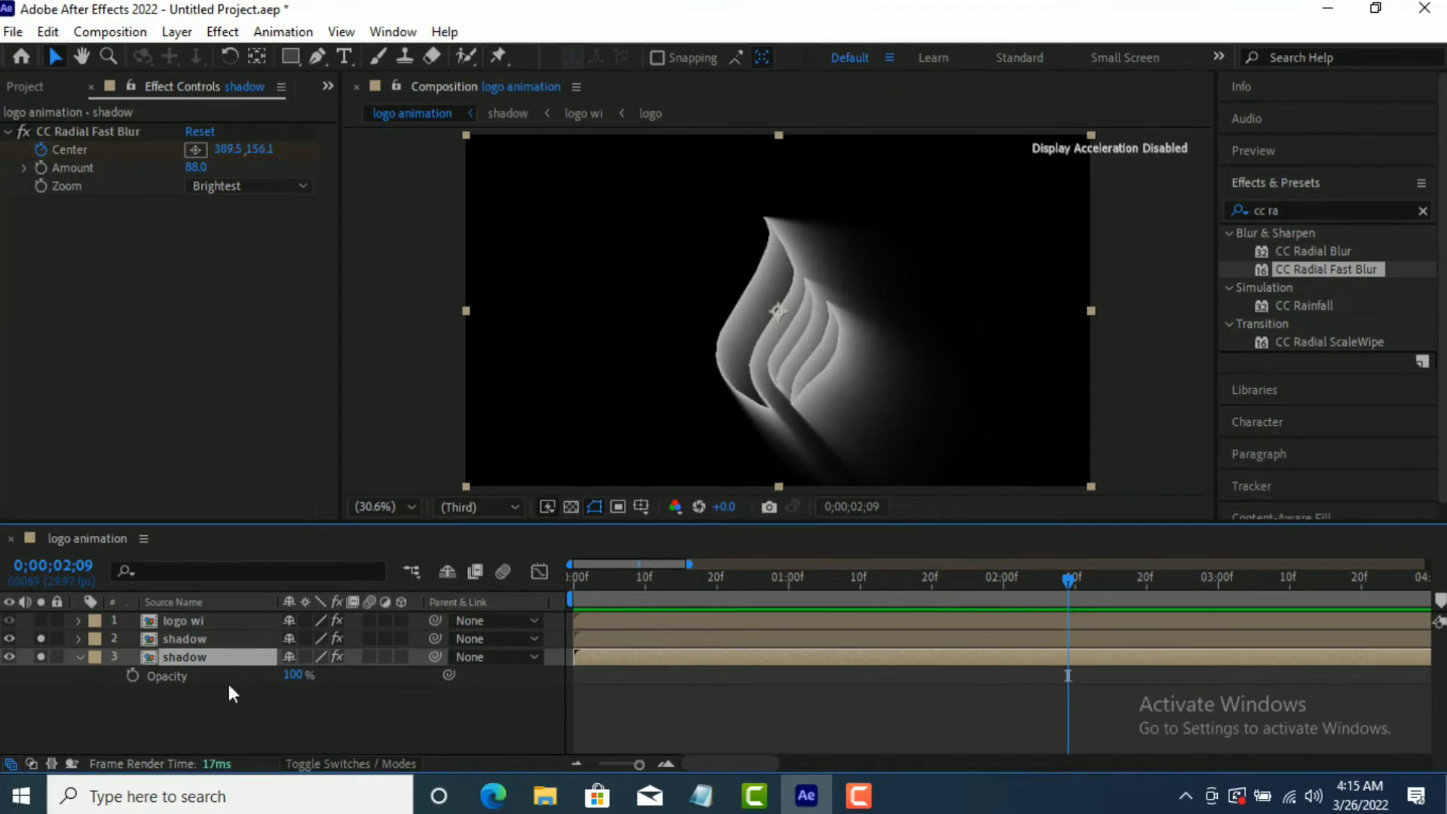
left_click(131, 675)
- Keyframe the lower shadow layer's Opacity at 30% at 0;00;02;25 and check the fade
left_click_drag(1070, 579, 1185, 600)
left_click(295, 676)
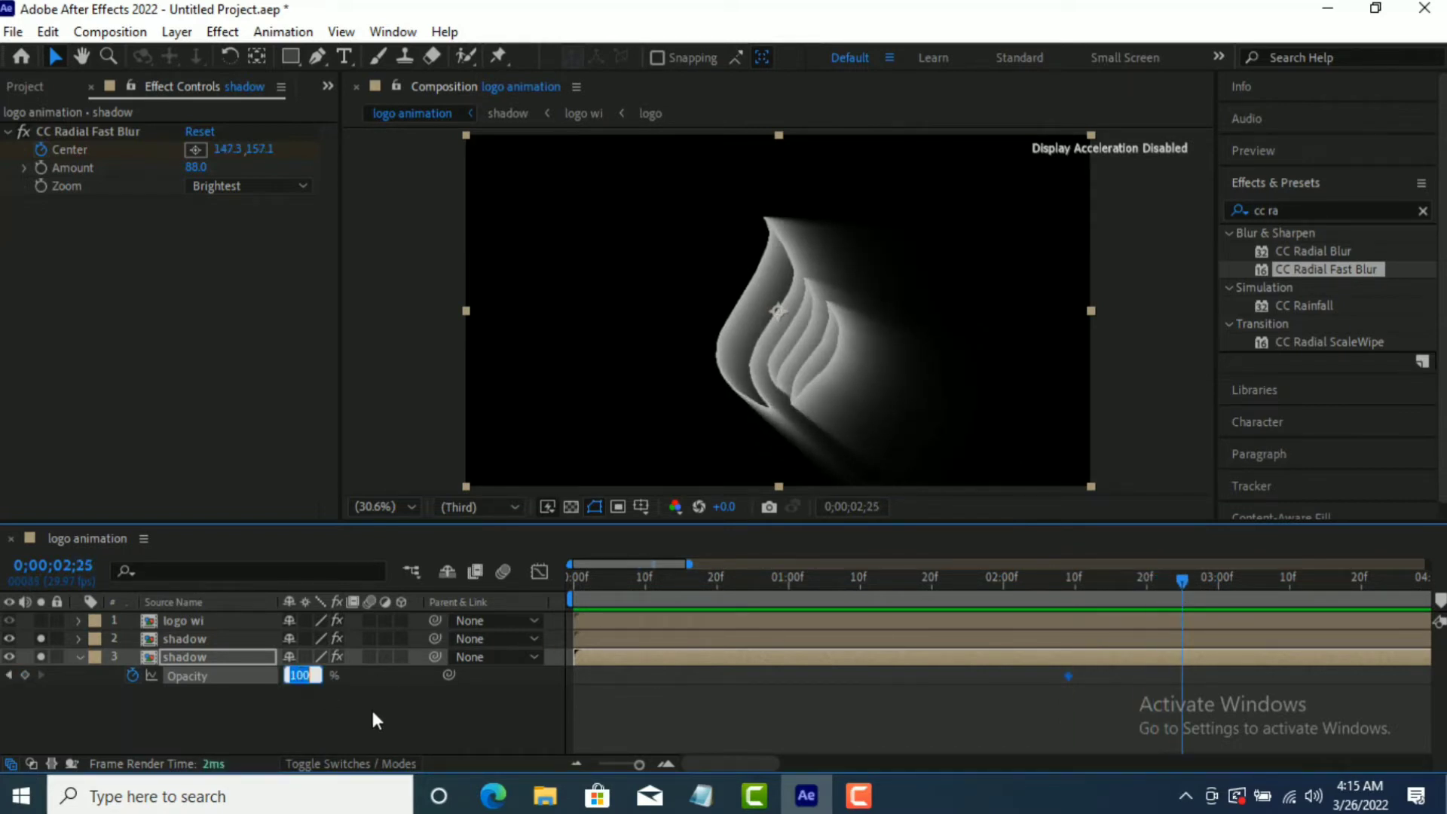
type("30")
key("Return")
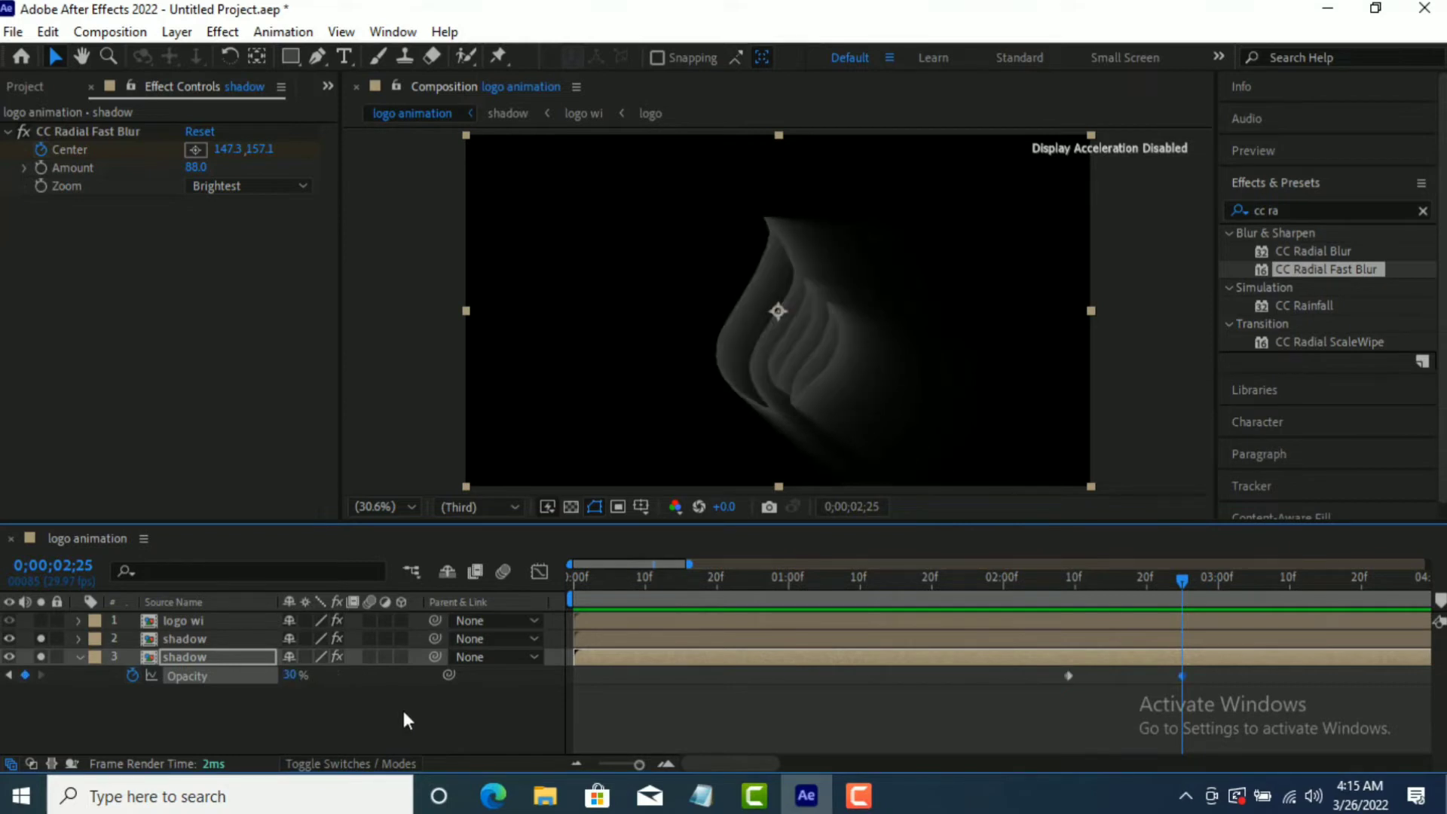
left_click_drag(1187, 576, 1262, 646)
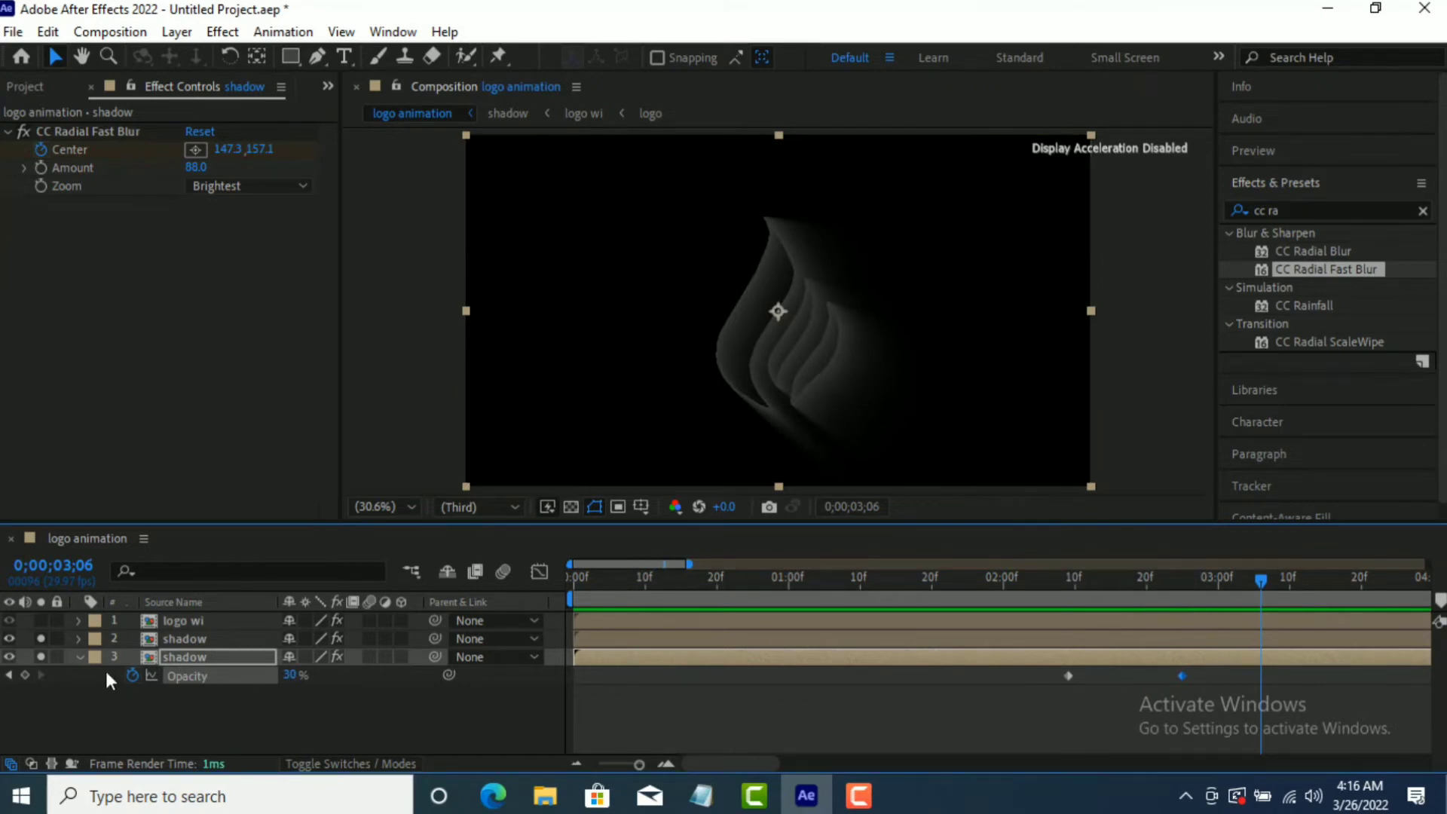
- Turn off solo on both shadow layers so the whole composition shows
left_click(80, 658)
left_click(41, 639)
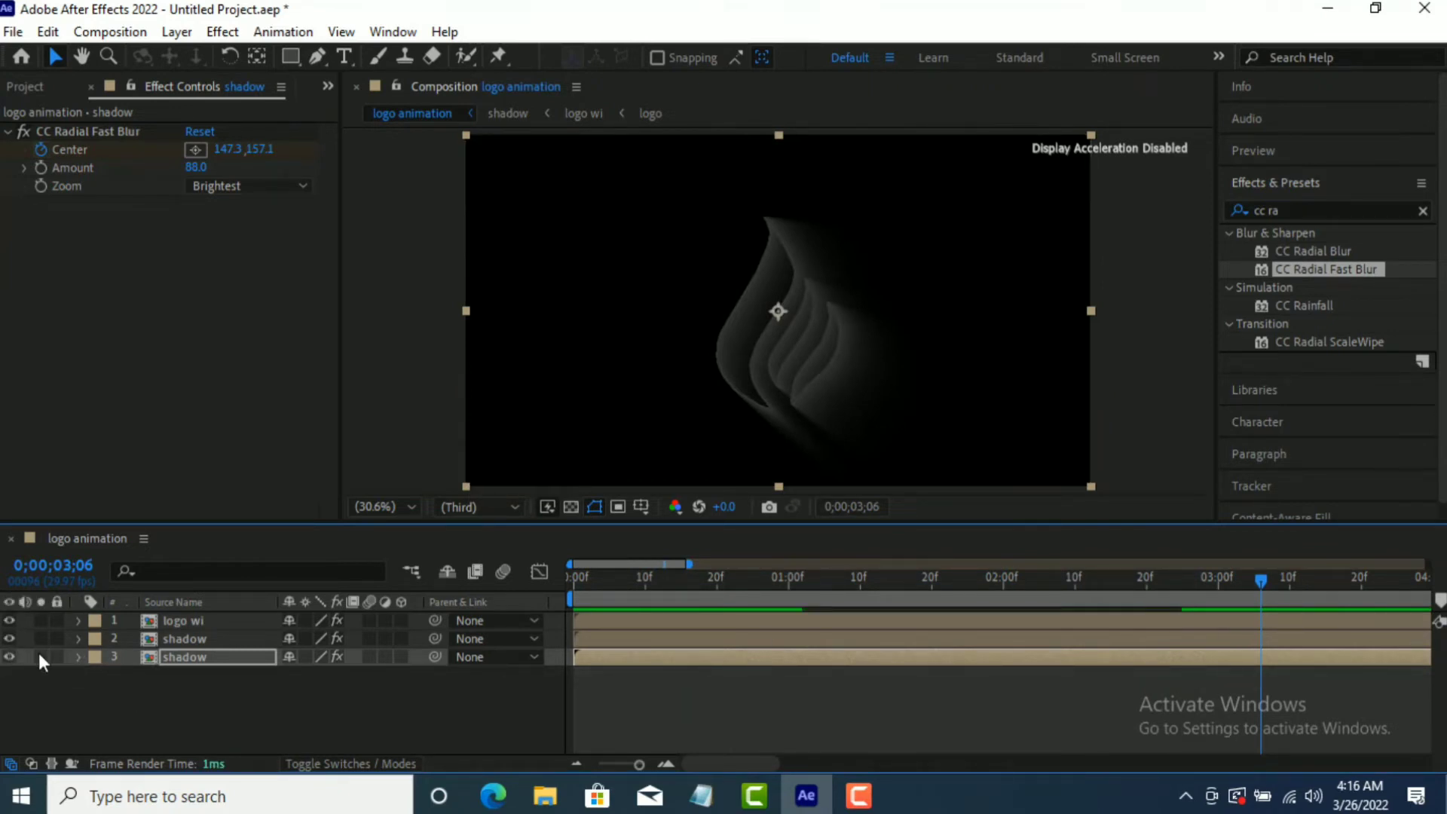
left_click(41, 657)
left_click(129, 682)
- Create a white (FFFFFF) 1920 x 1080 solid named bg and place it beneath all other layers
right_click(282, 703)
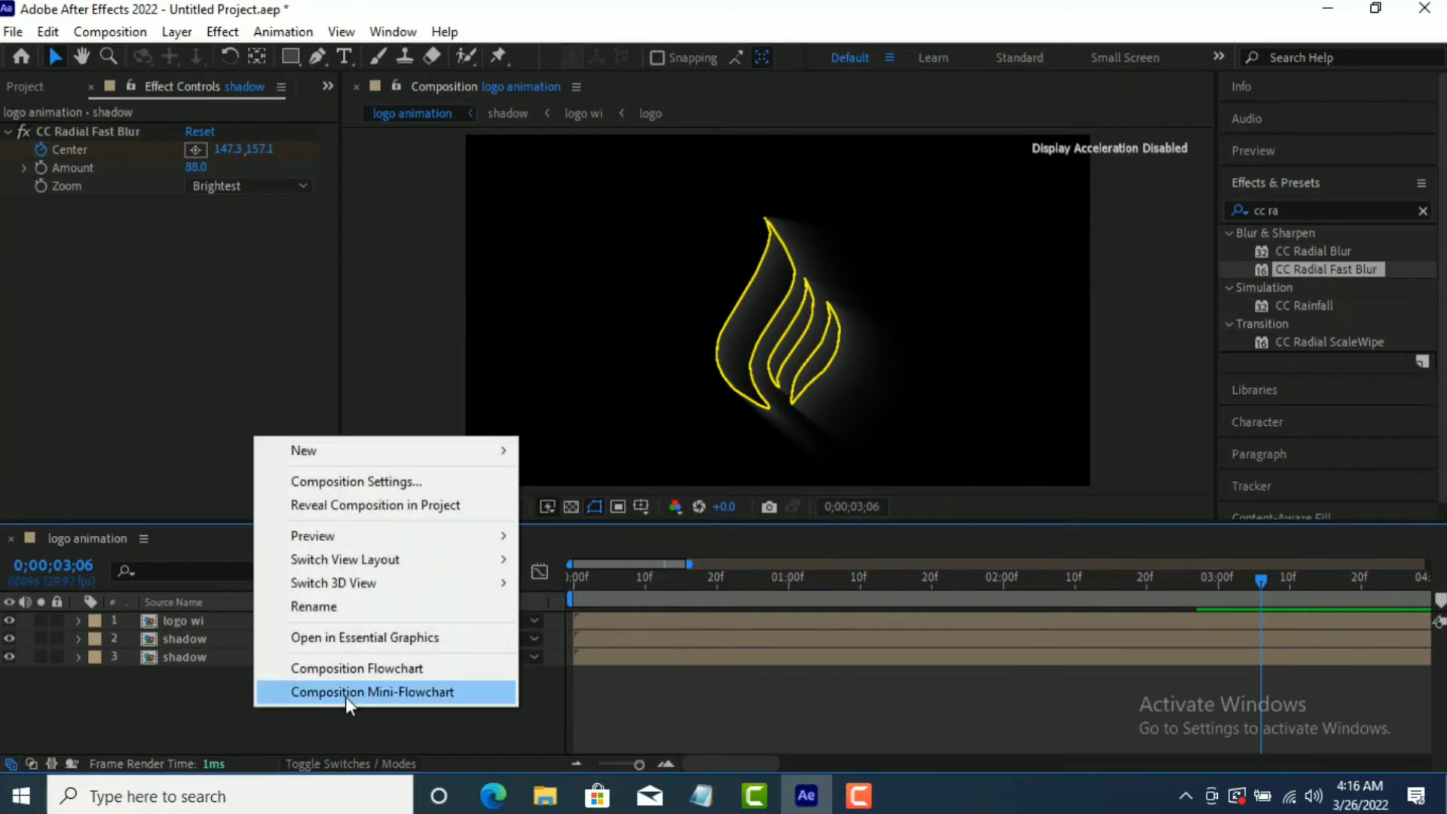
mouse_move(359, 449)
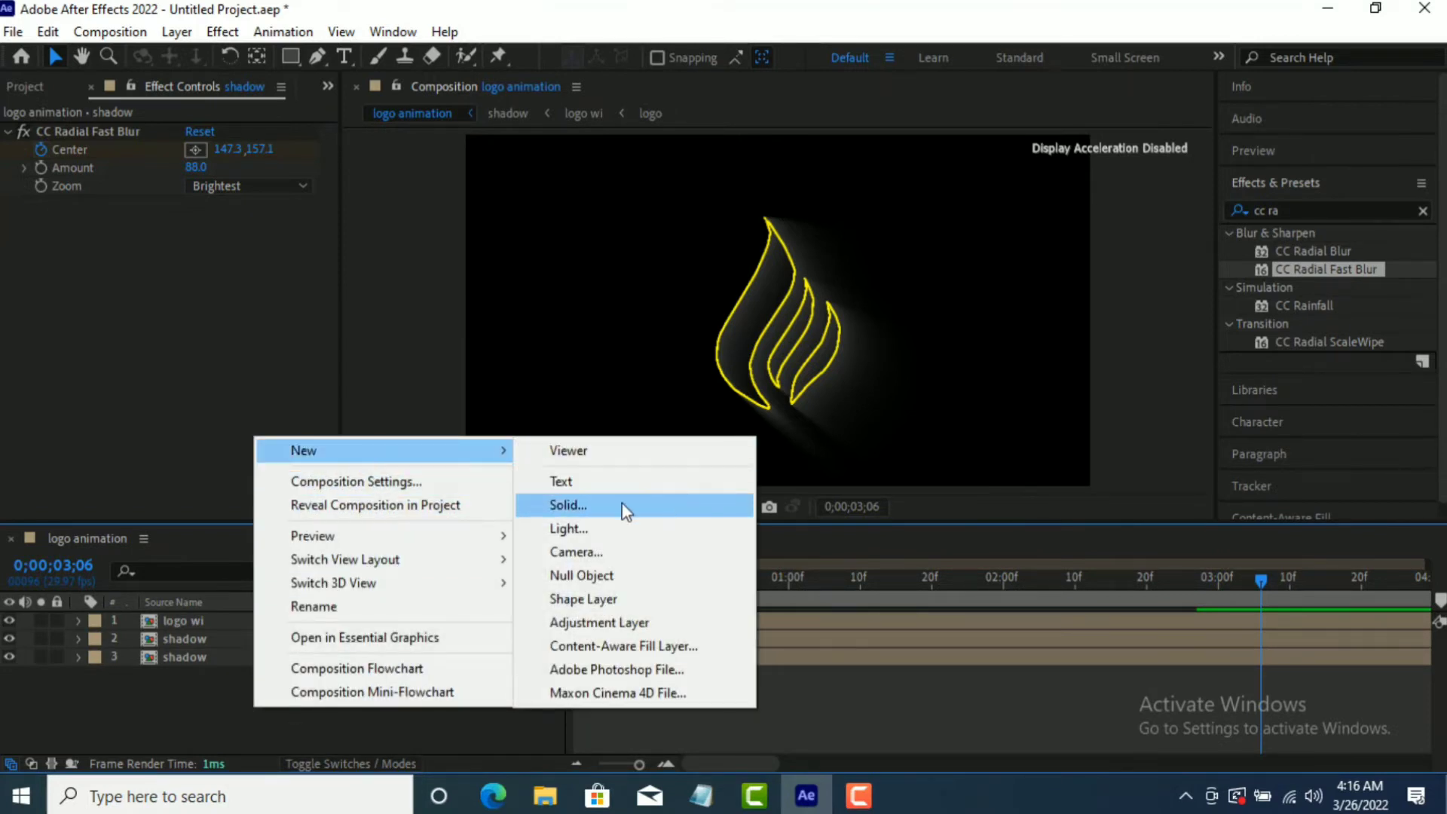
left_click(623, 507)
type("bg")
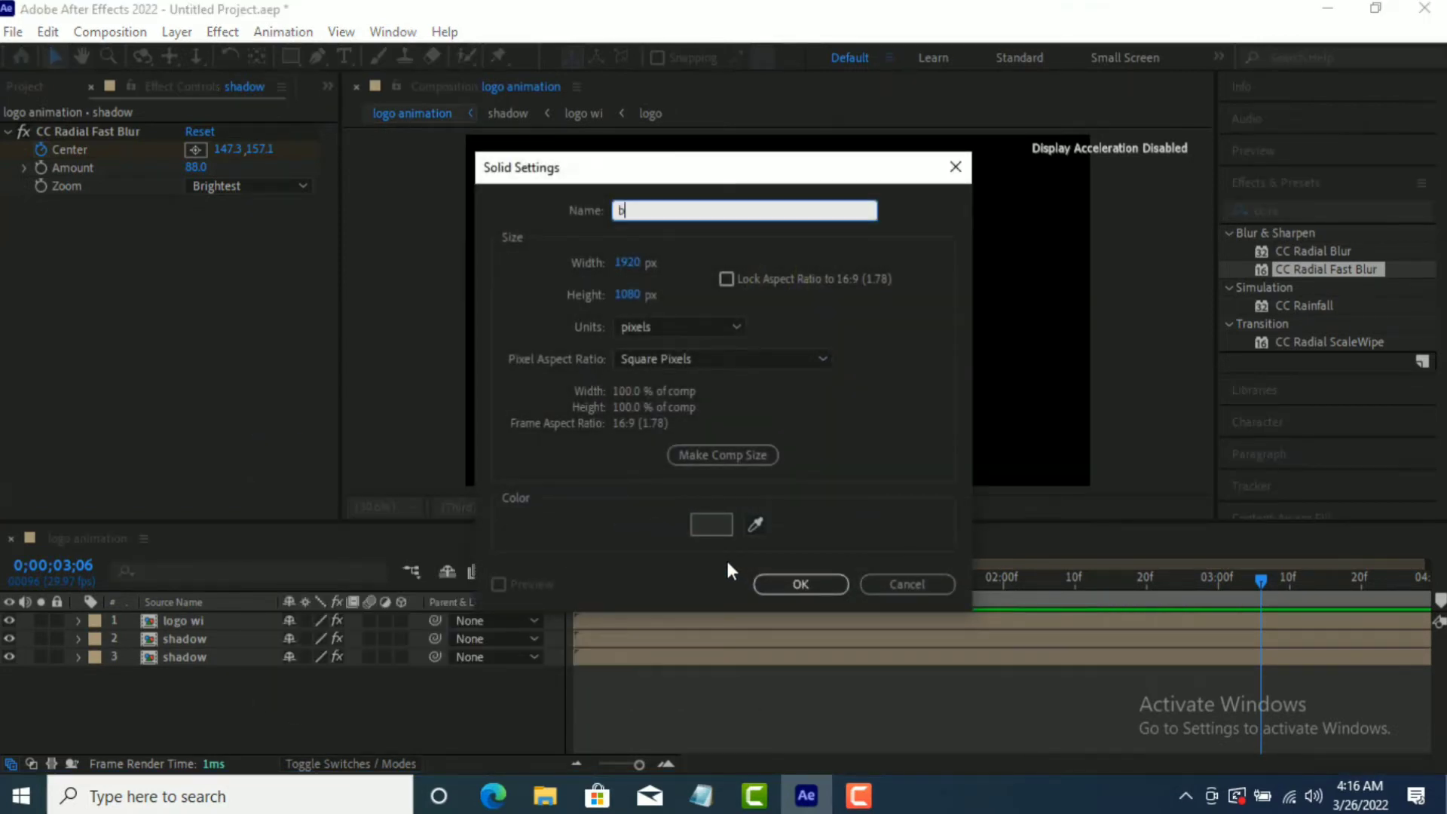
left_click(711, 524)
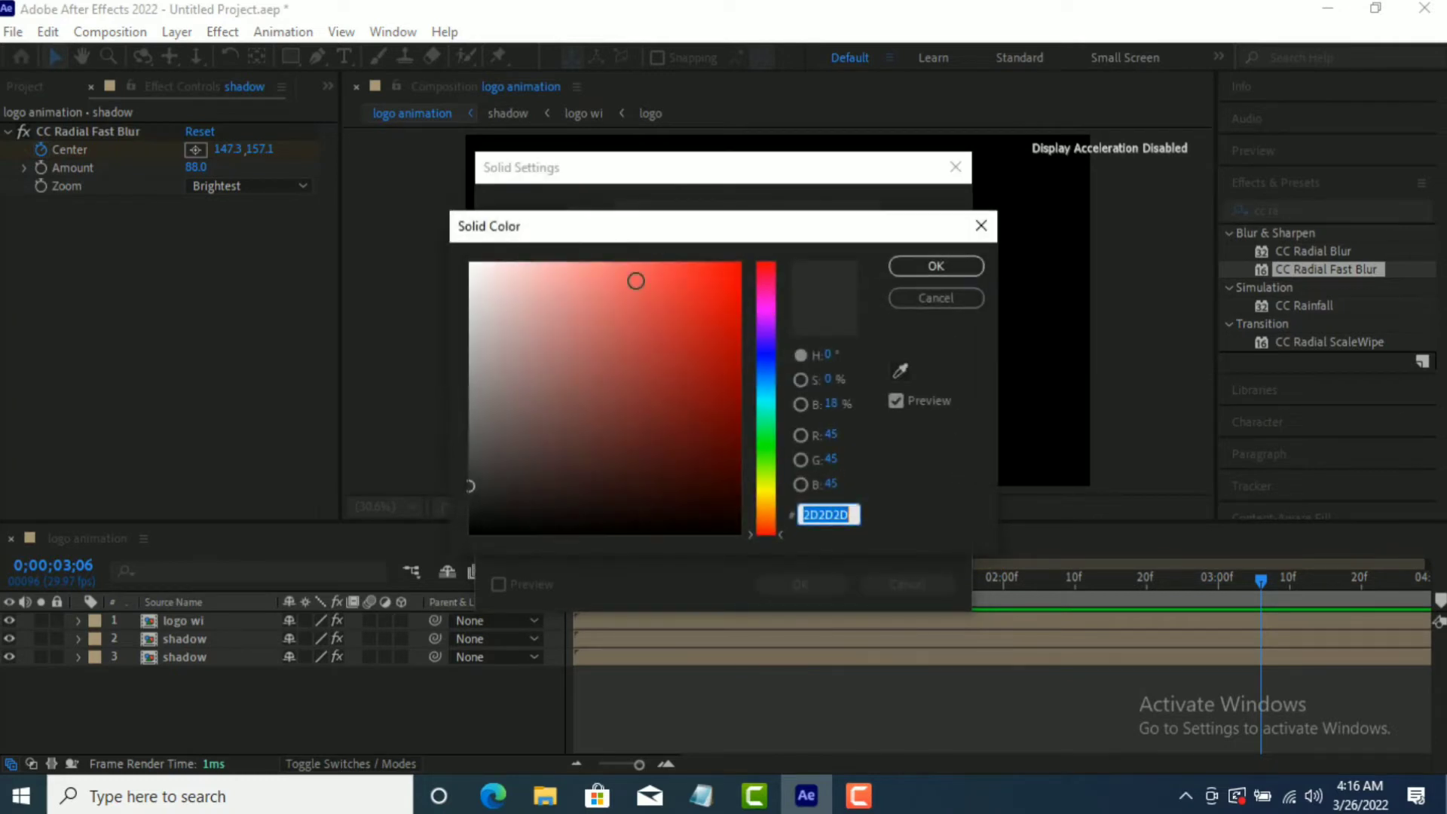
type("FFFFFF")
left_click(926, 269)
left_click(801, 585)
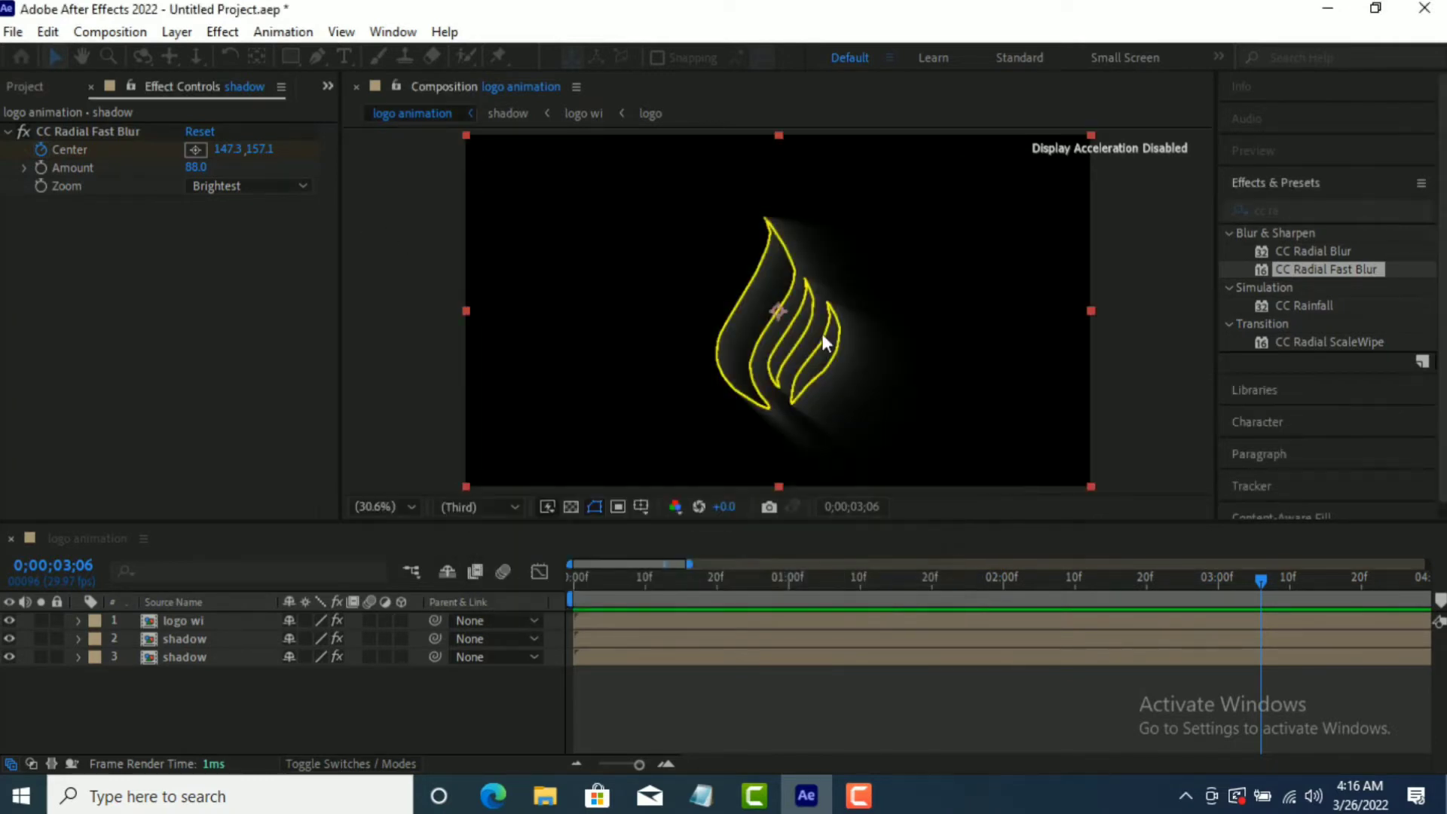
left_click_drag(177, 621, 175, 684)
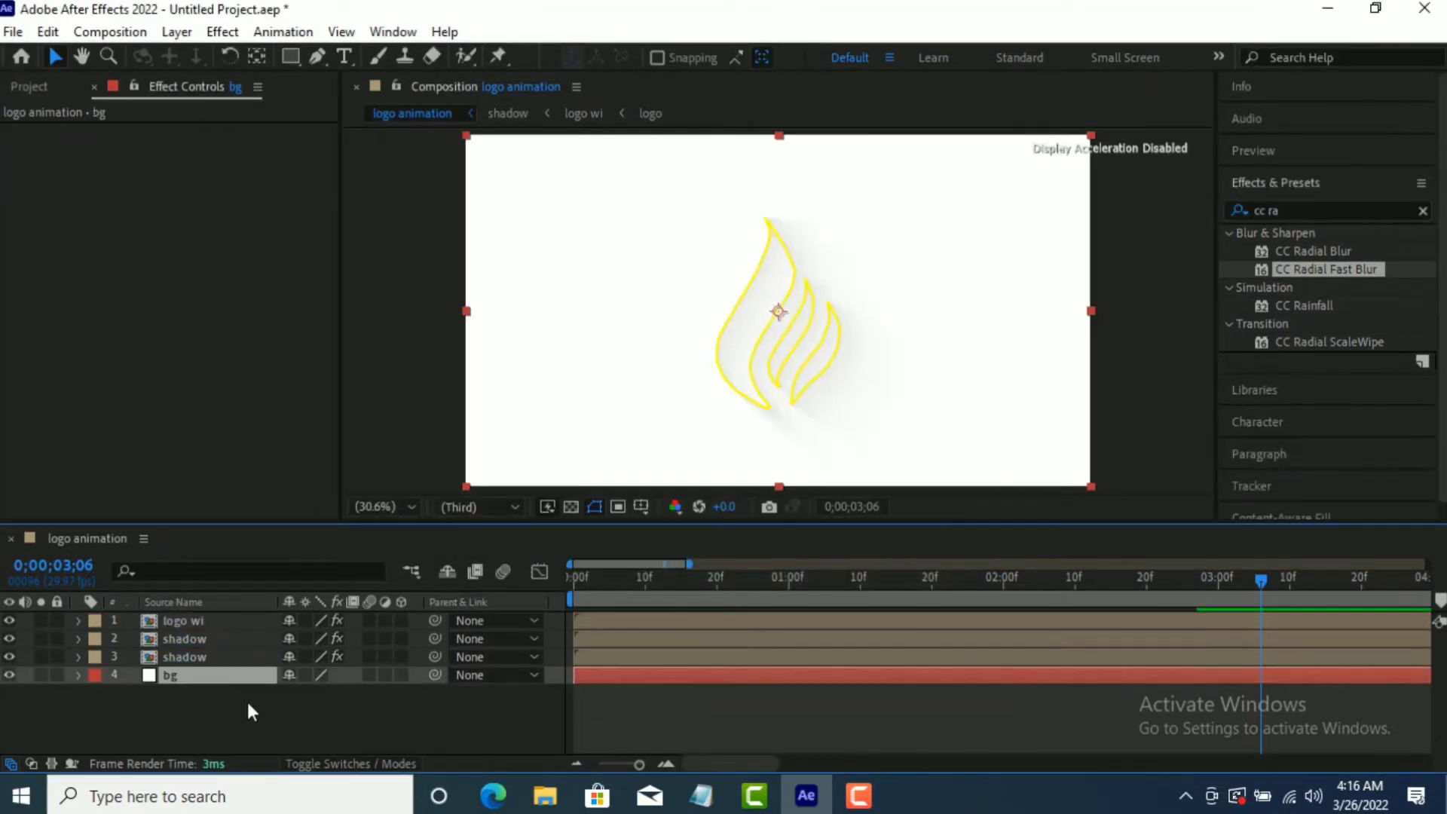
- Hide the logo wi layer and inspect the lower shadow layer's transform properties
left_click(9, 623)
left_click(184, 658)
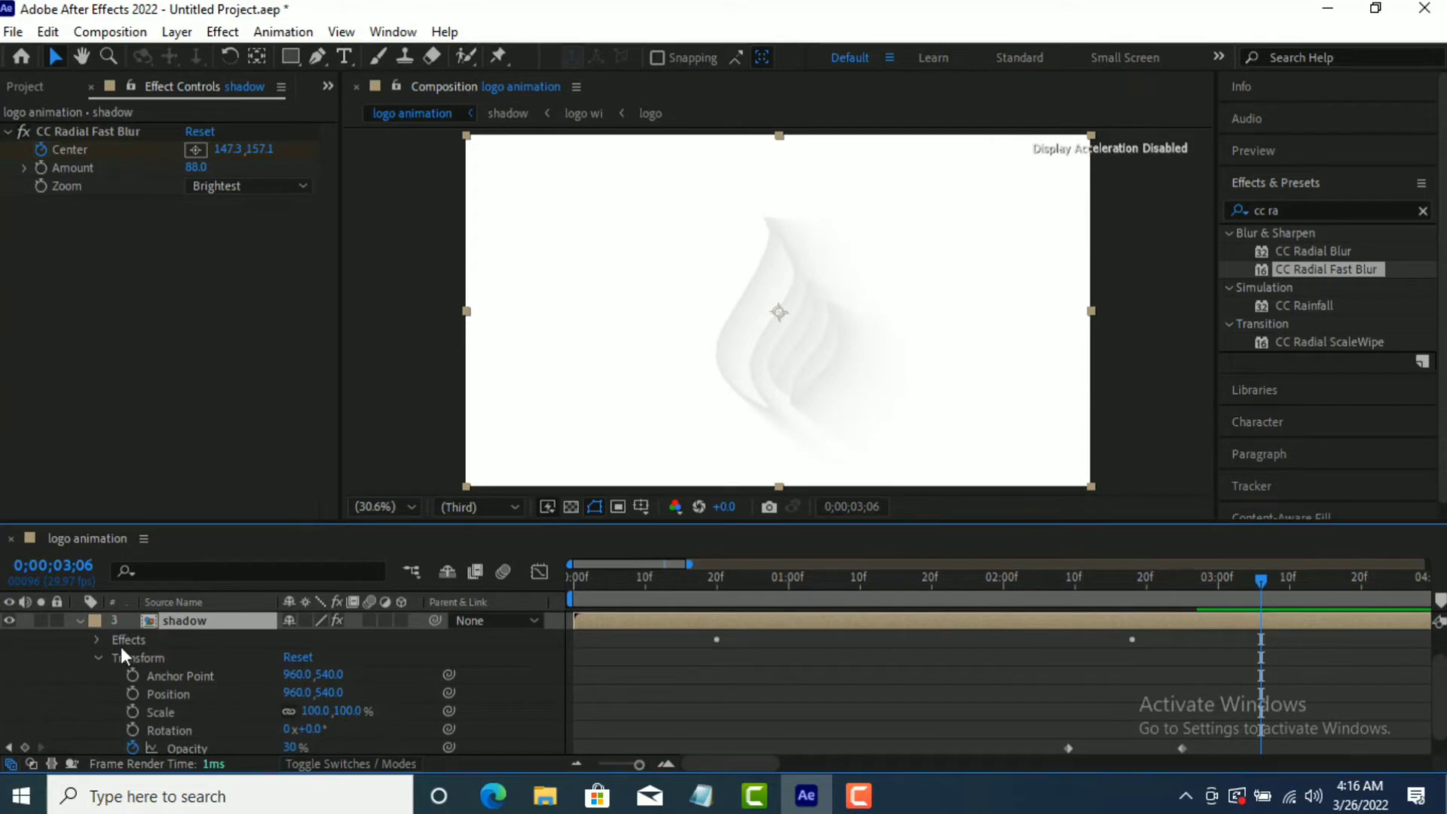
left_click(98, 658)
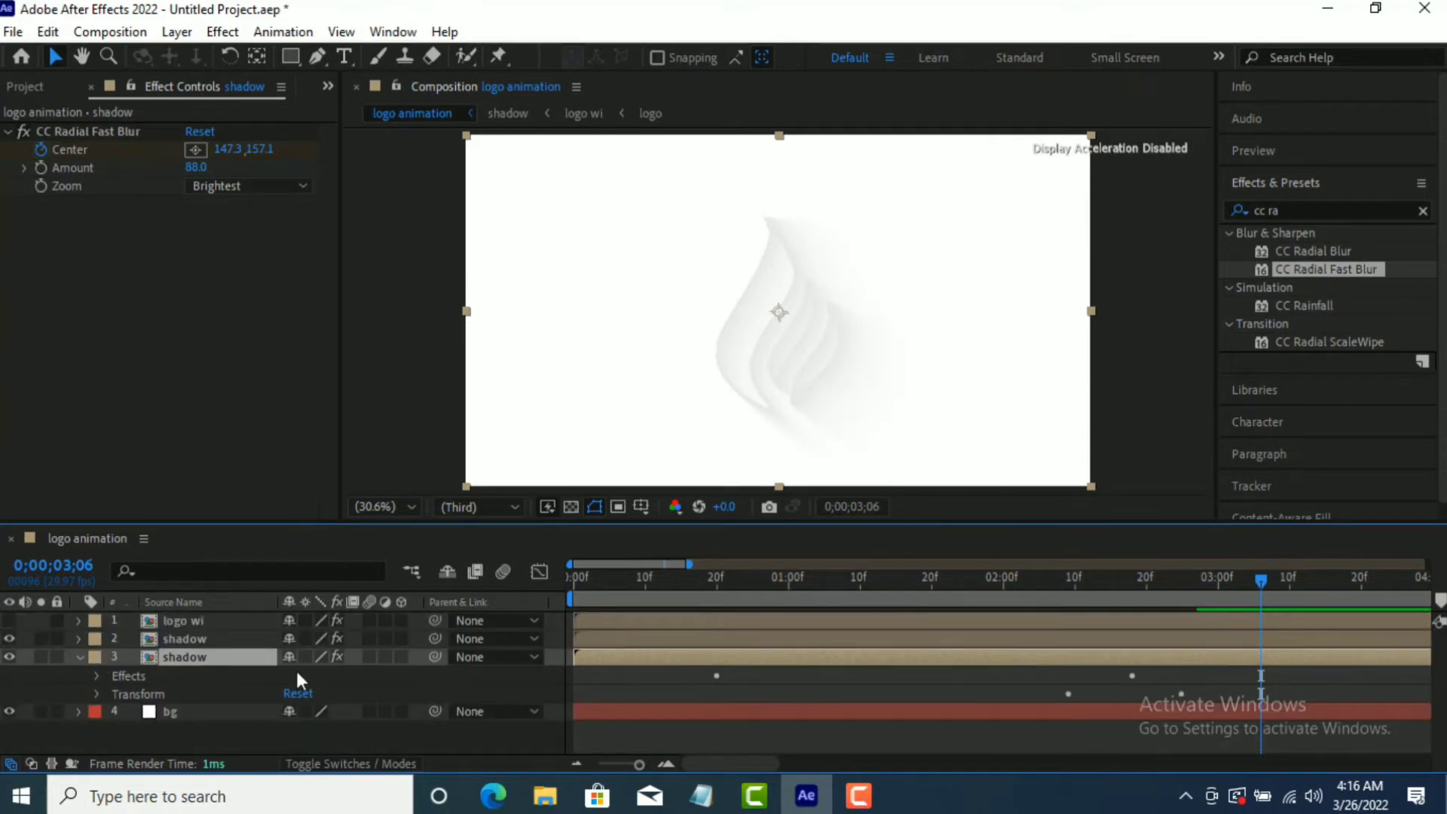
left_click(97, 692)
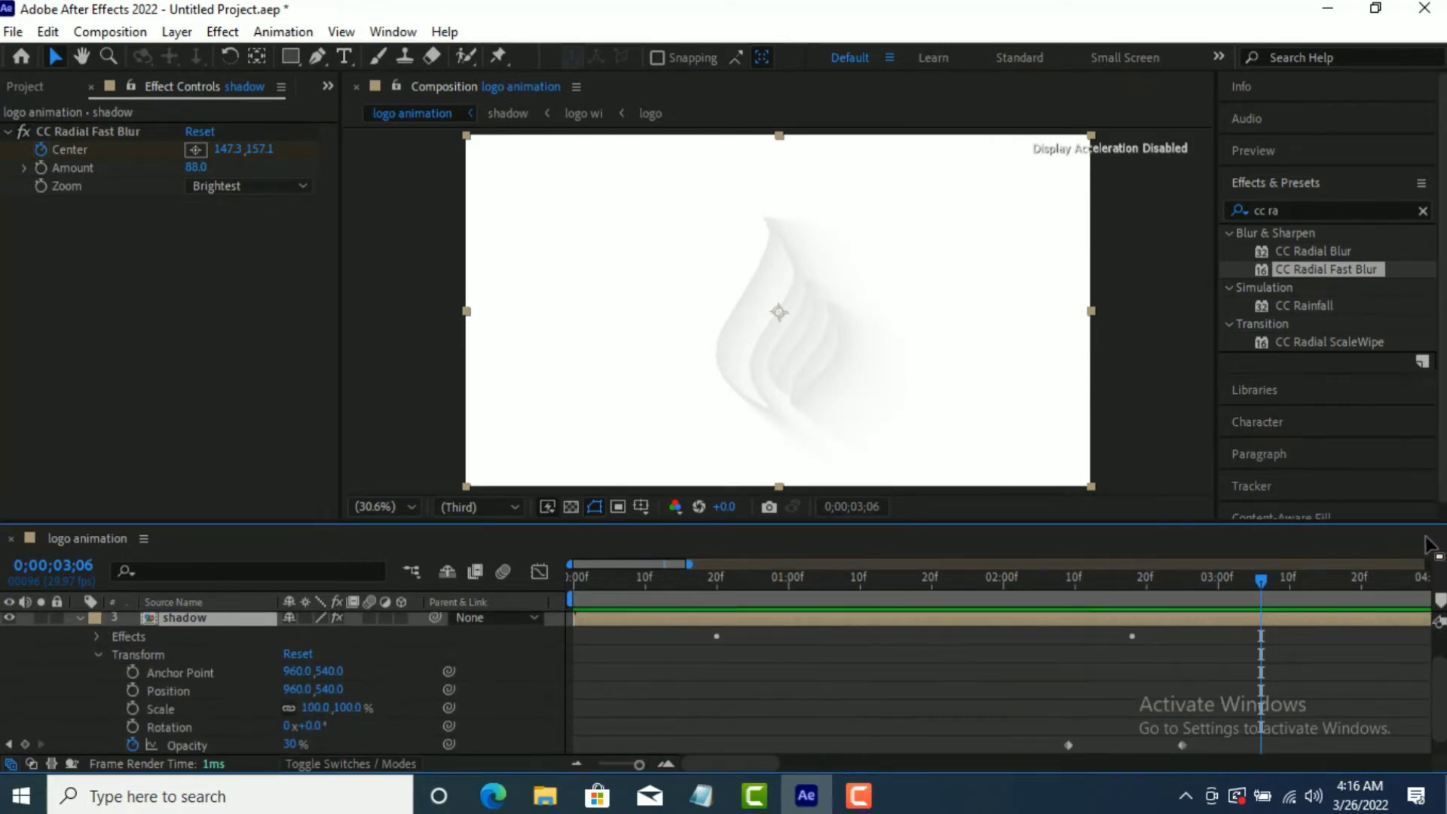
left_click(81, 619)
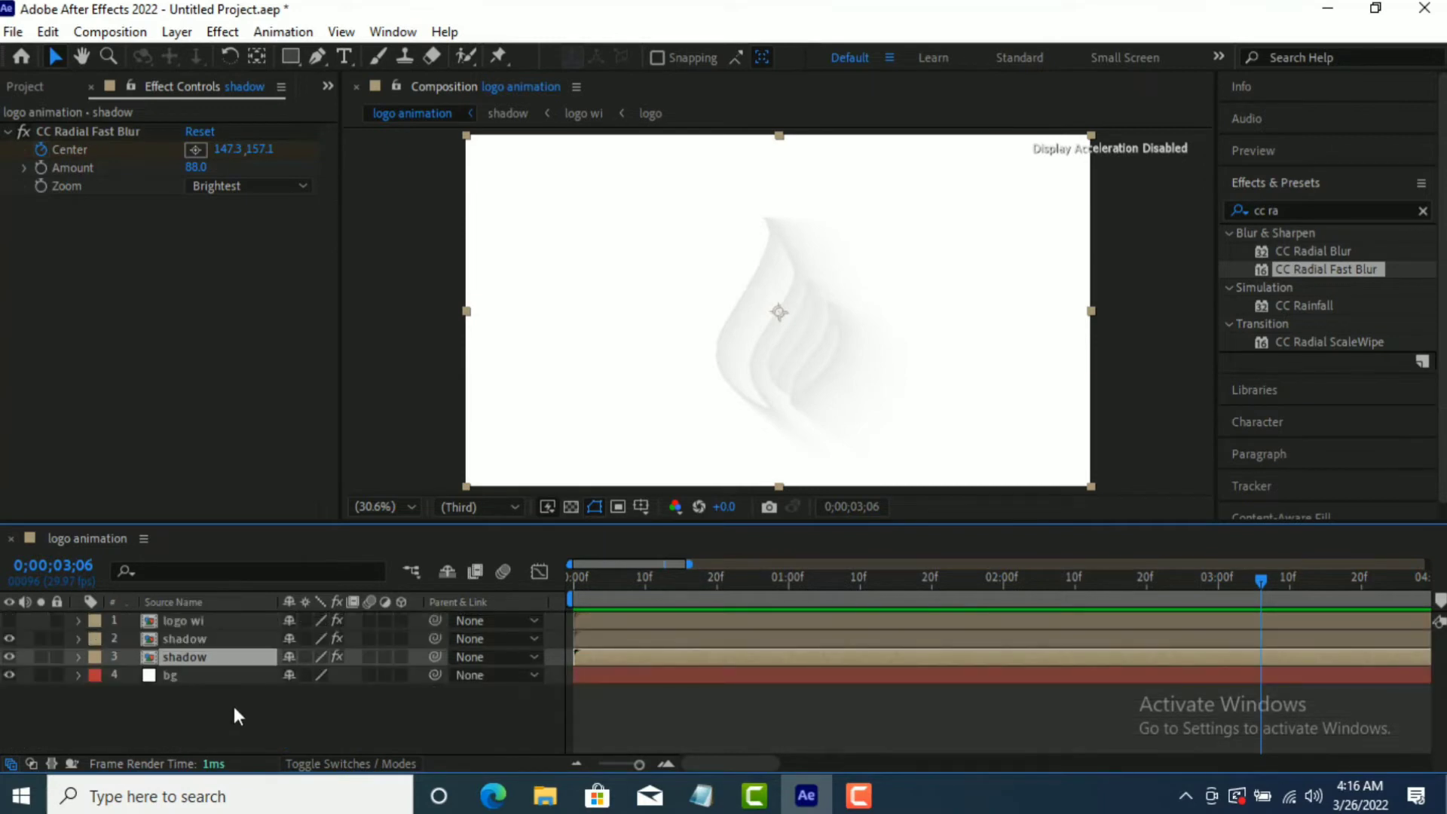
- Make logo wi and both shadow layers 3D, and reduce the lower shadow layer's Diffuse material value
left_click_drag(401, 621, 401, 657)
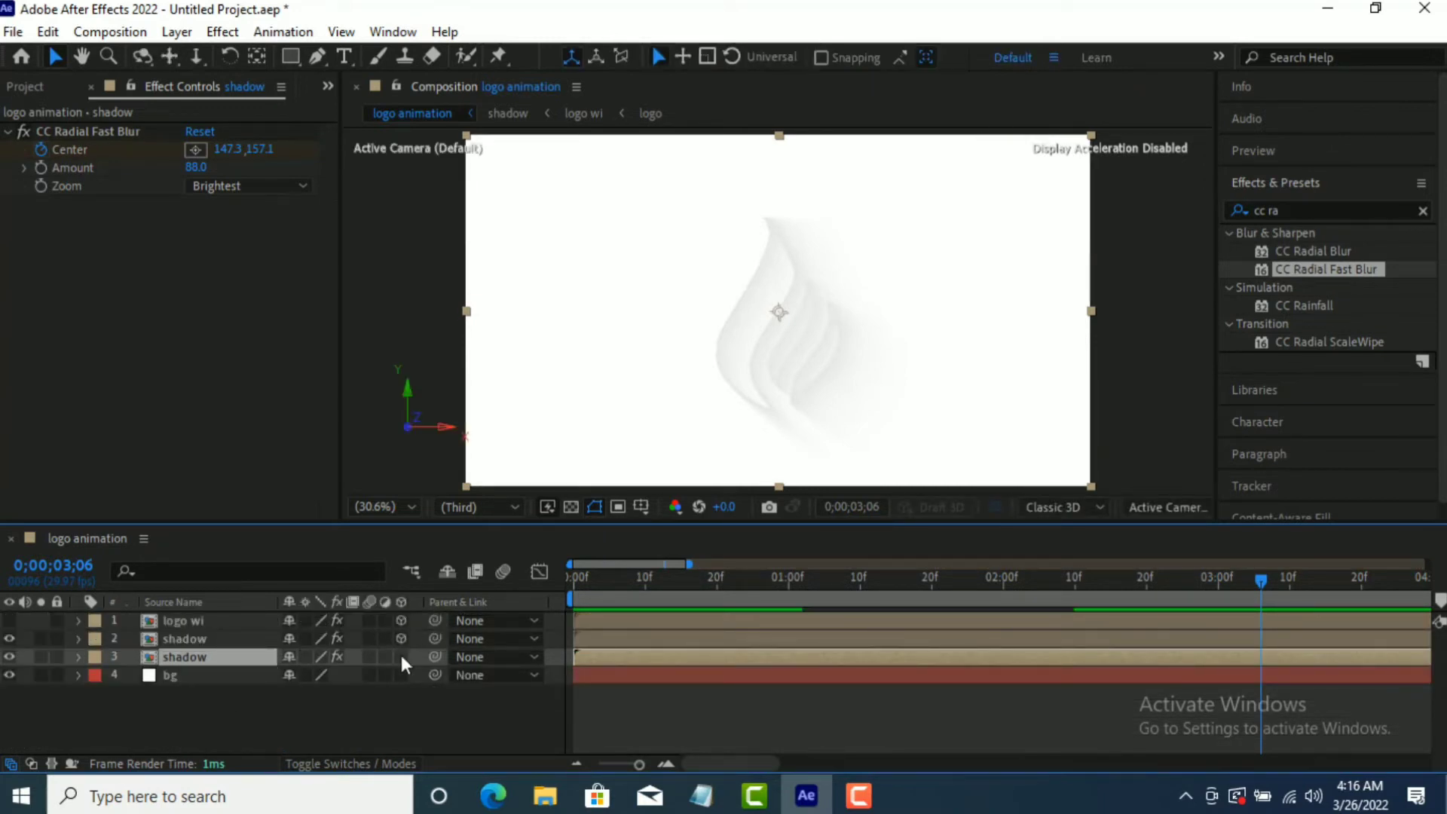
left_click(413, 693)
left_click(78, 656)
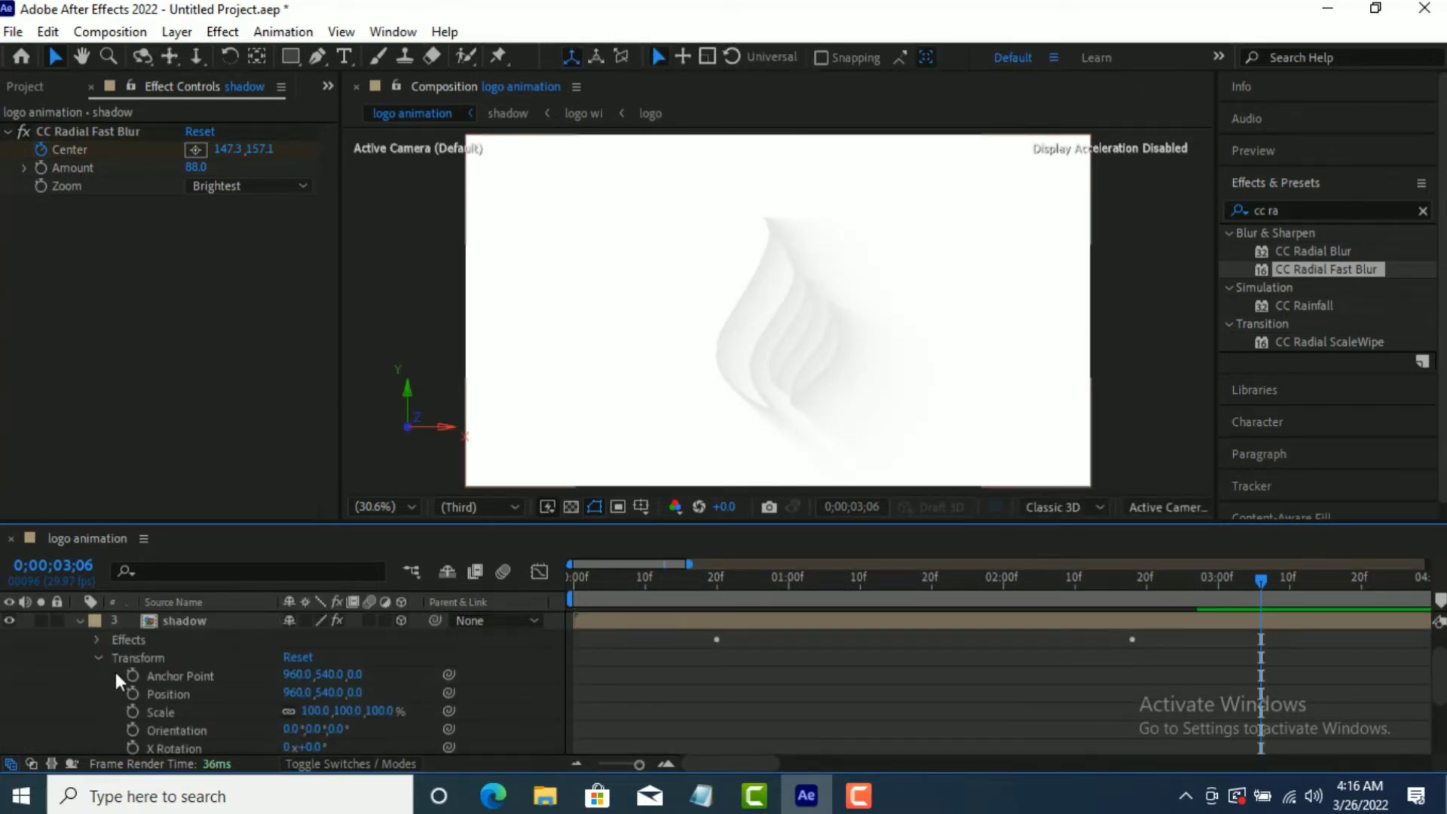
left_click(98, 657)
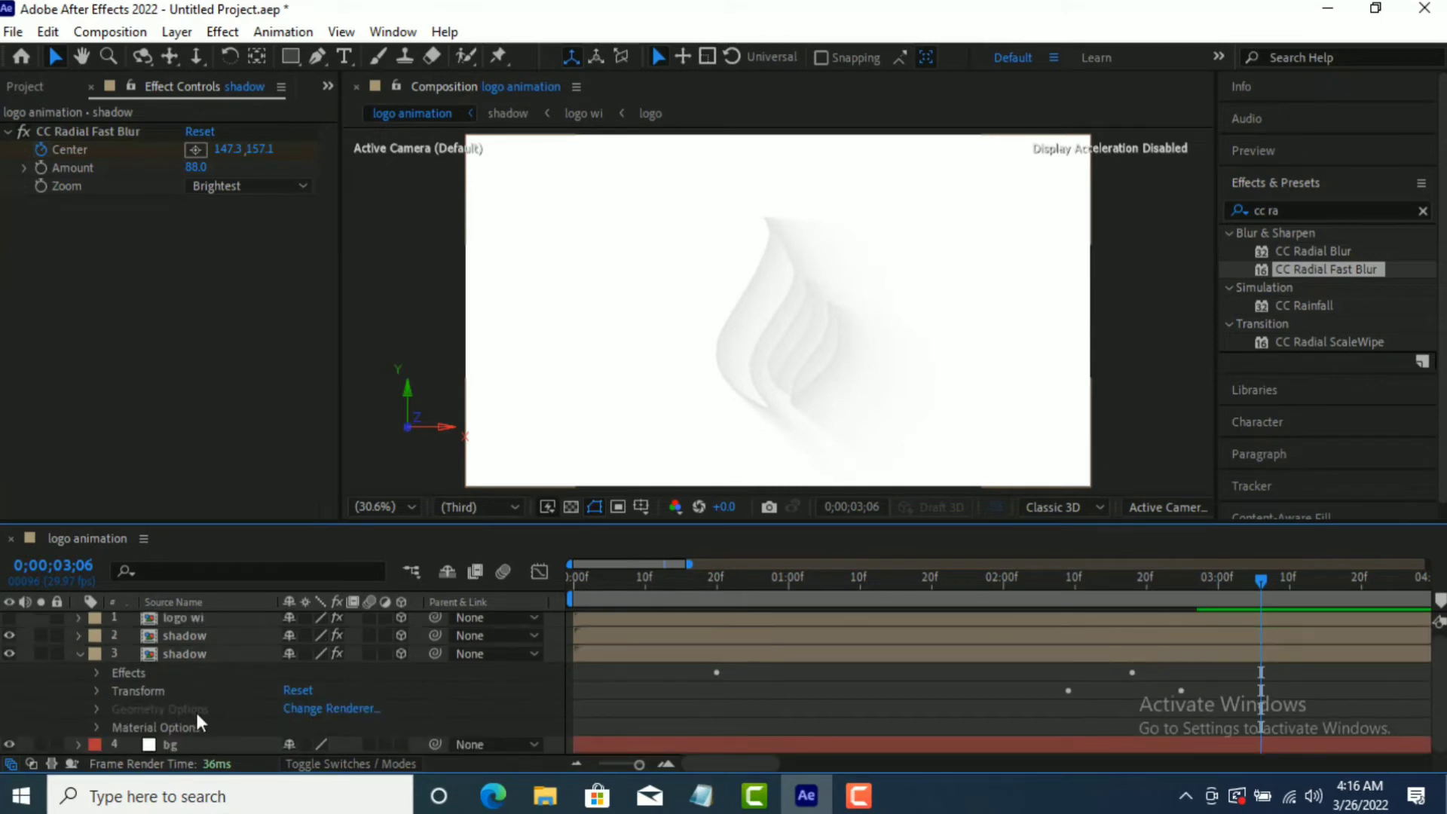
left_click(97, 726)
left_click_drag(290, 731, 5, 733)
left_click(96, 622)
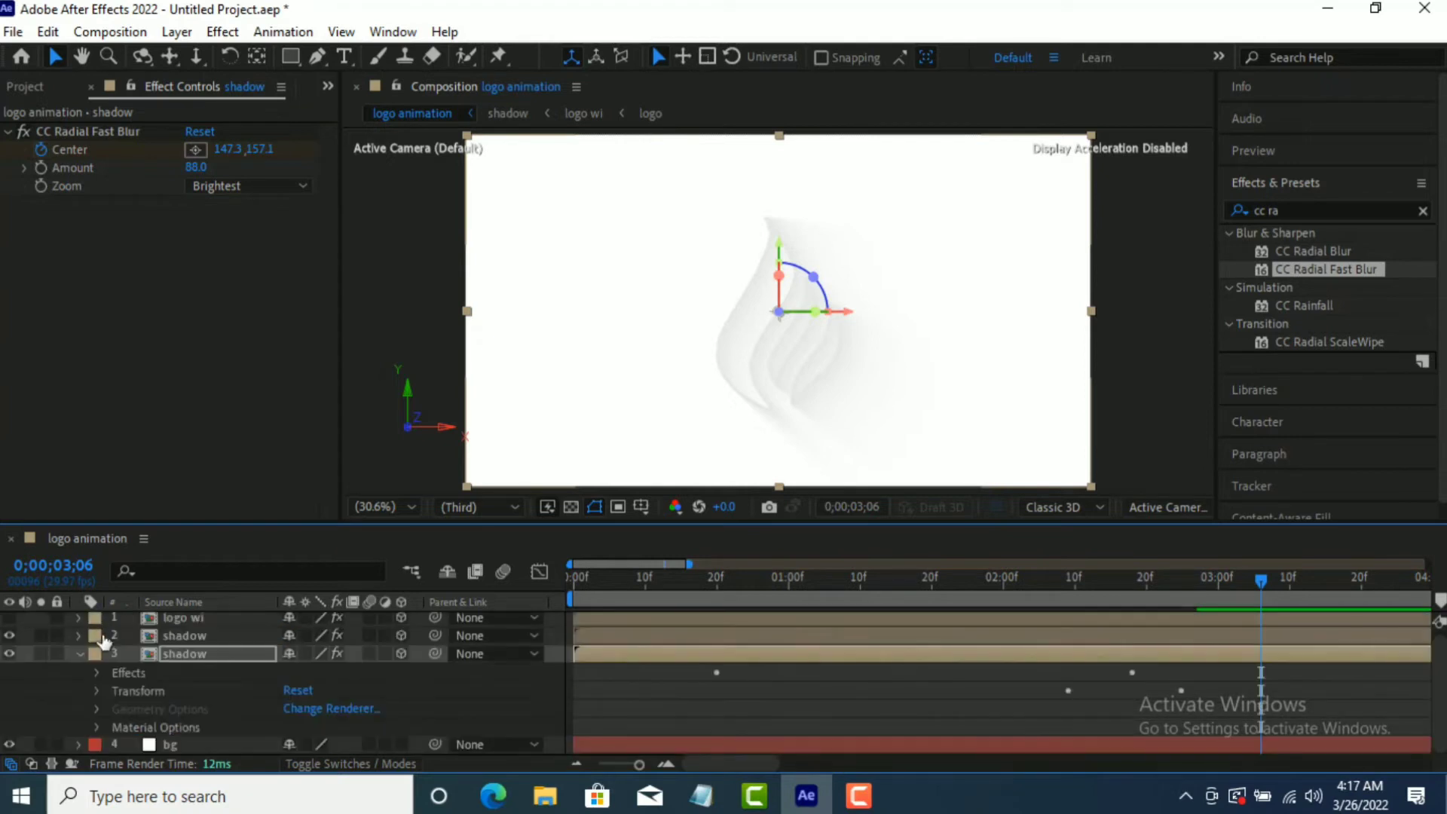
left_click(78, 655)
- Reduce the upper shadow layer's Diffuse material value and check the shadows back to 0;00;02;06
left_click(78, 639)
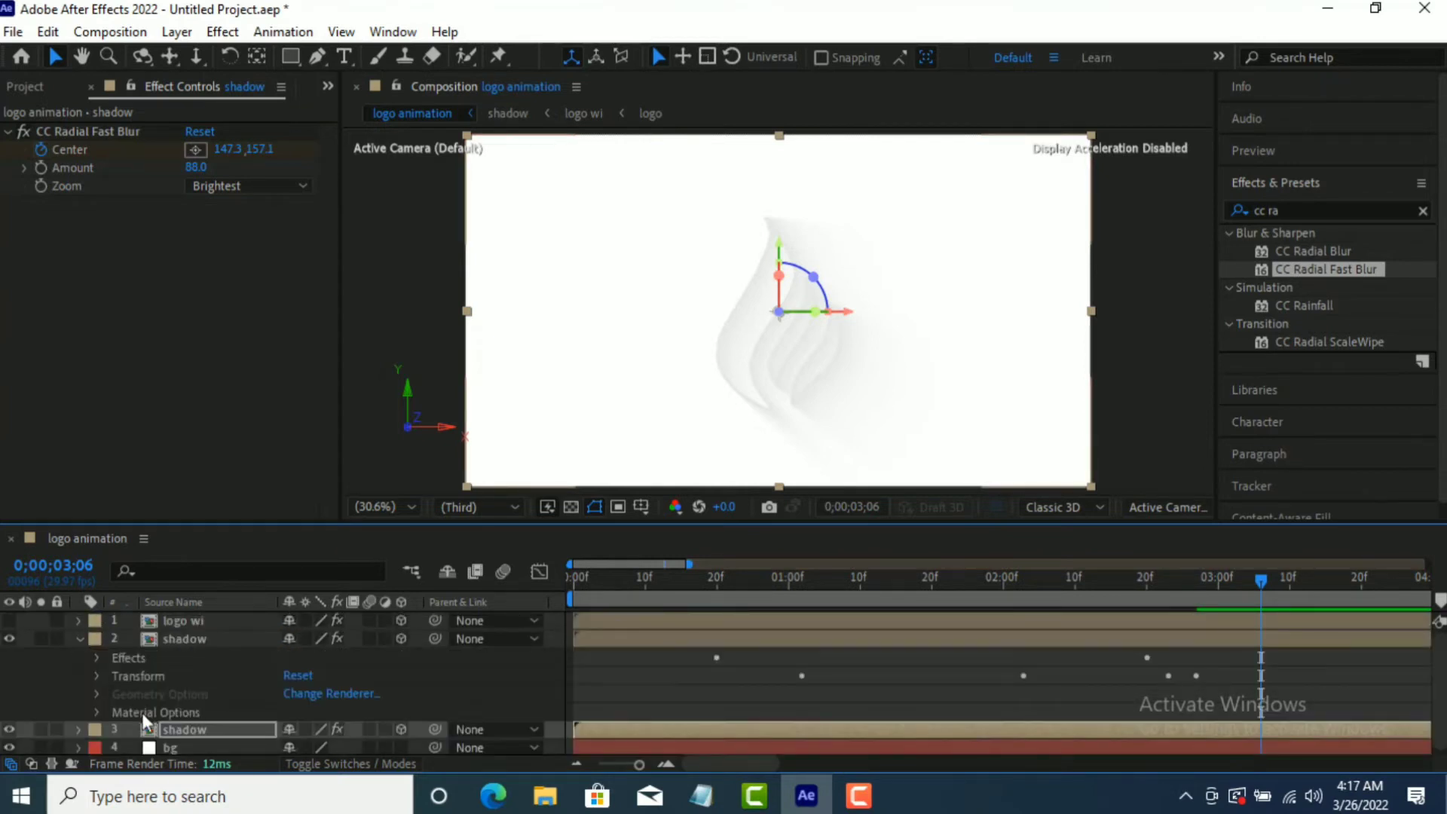
left_click(95, 712)
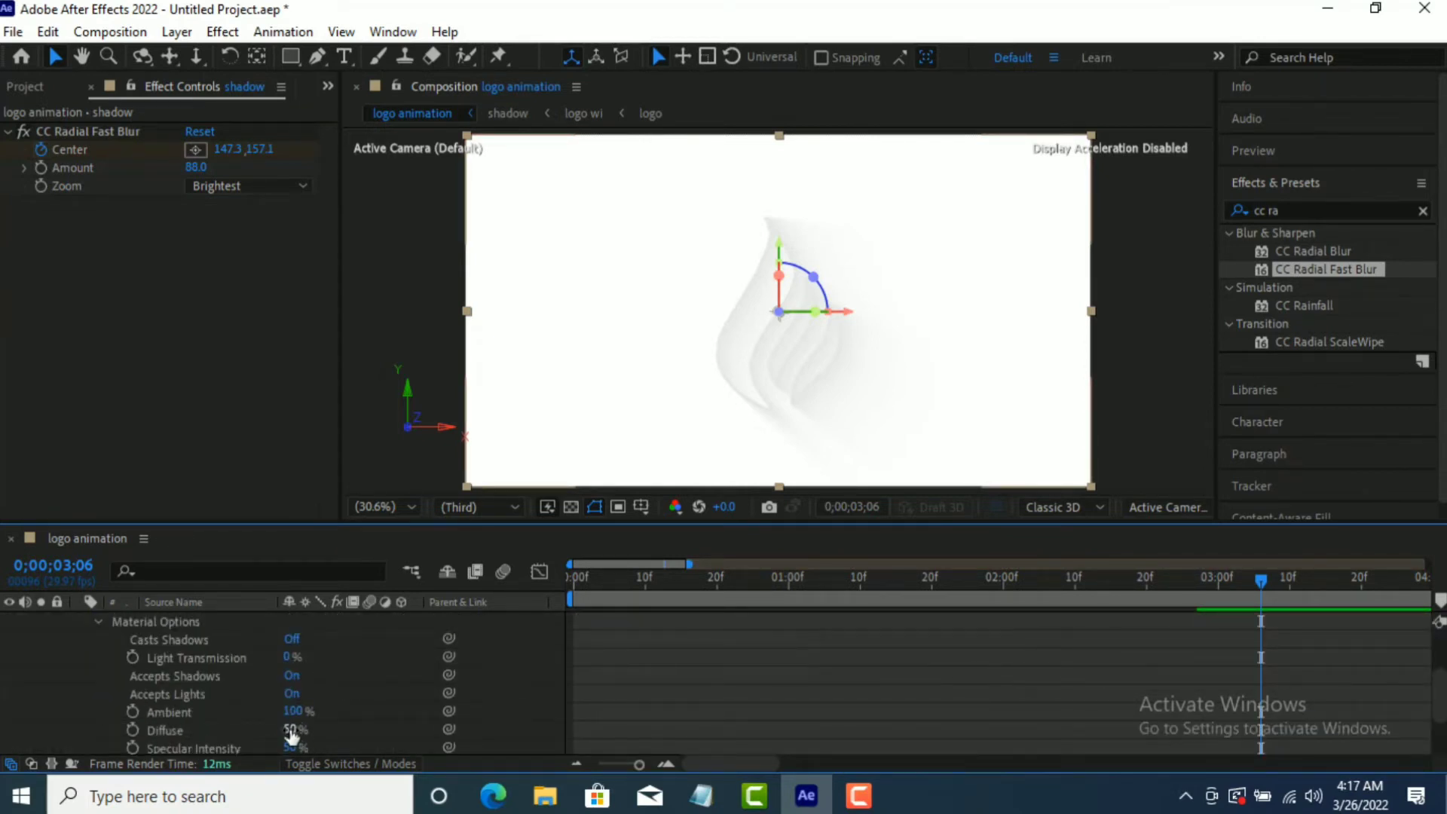
left_click(146, 727)
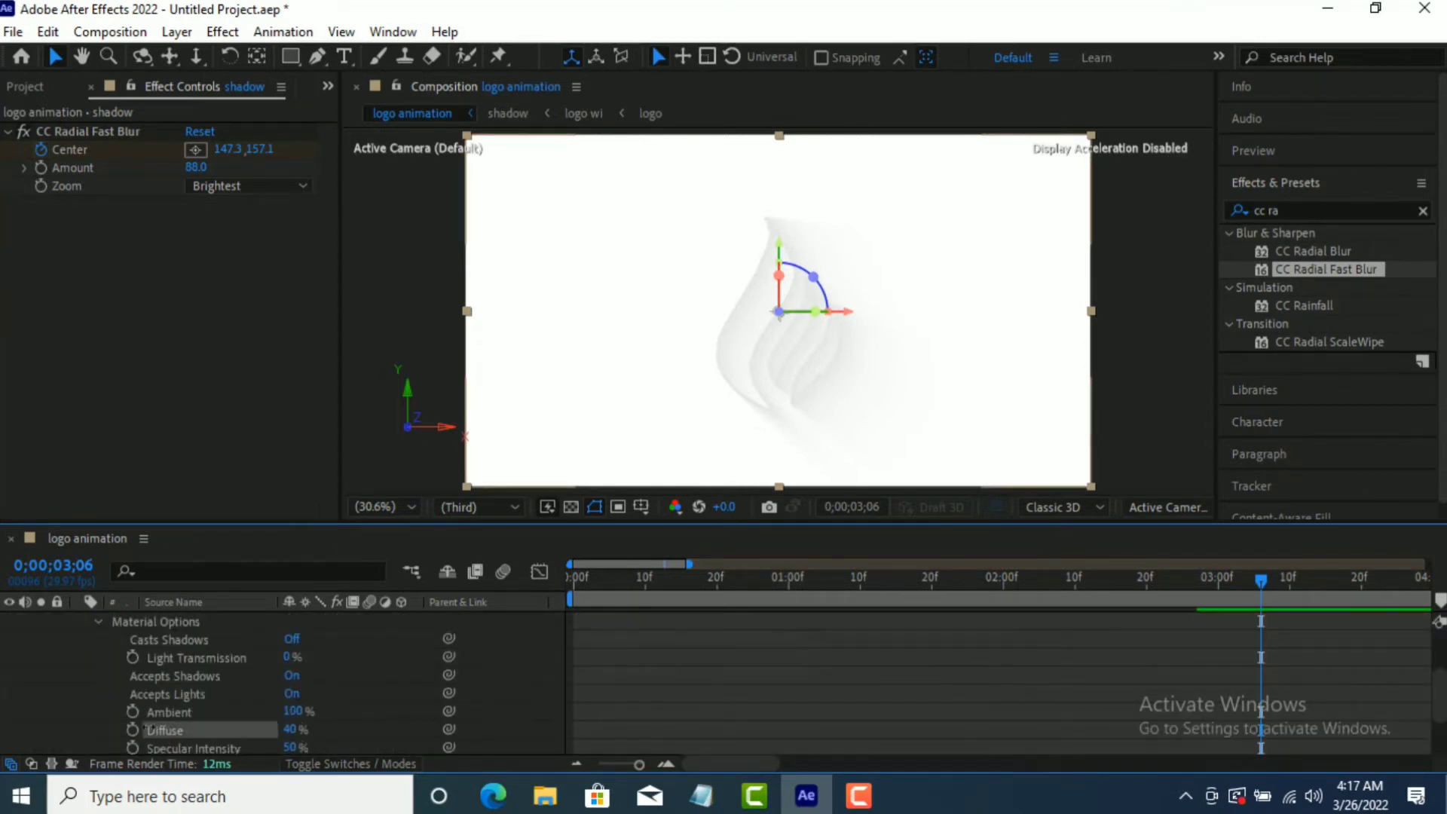
left_click(97, 621)
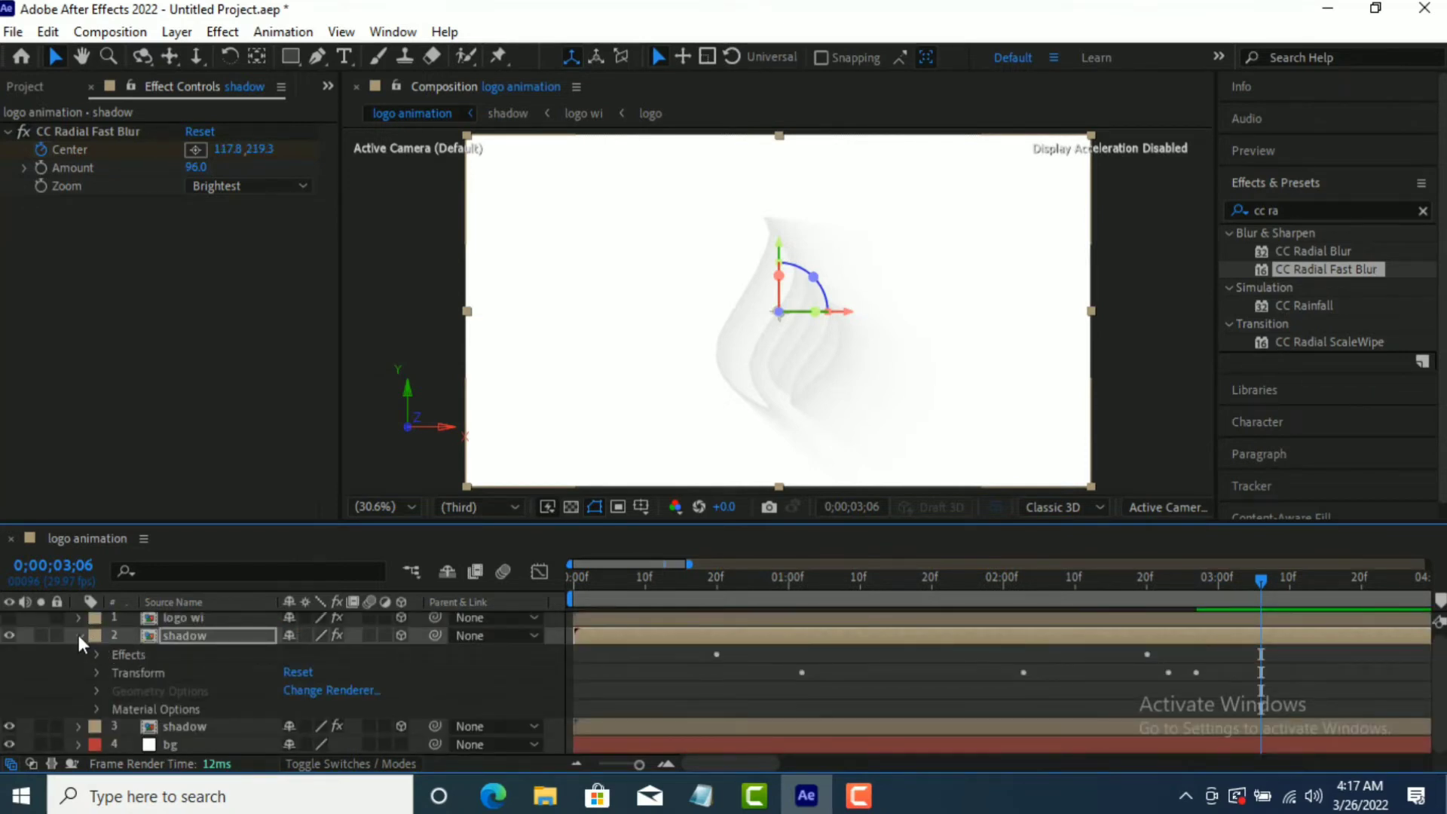
left_click(78, 636)
left_click(103, 689)
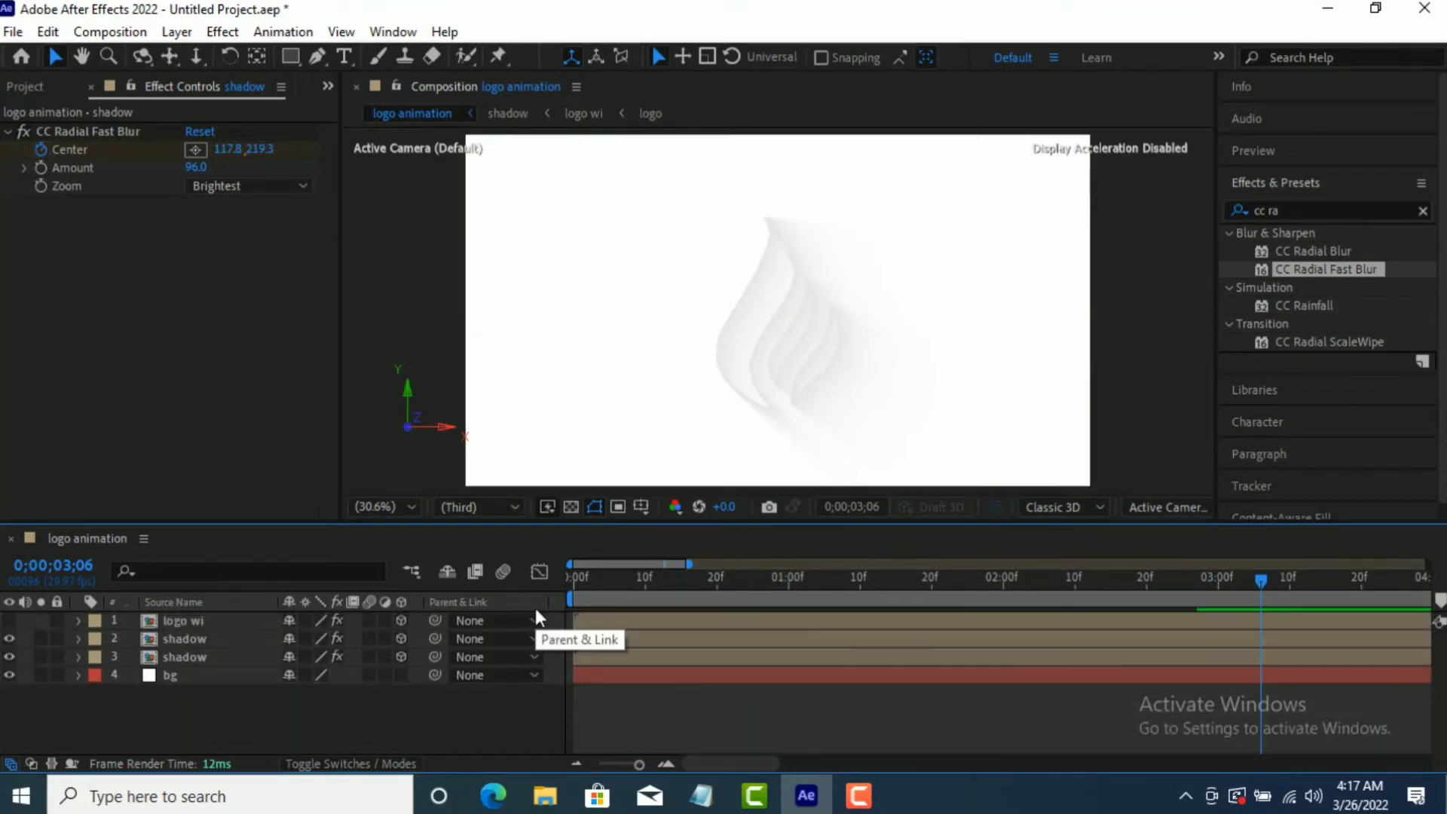
left_click_drag(1262, 577, 1047, 595)
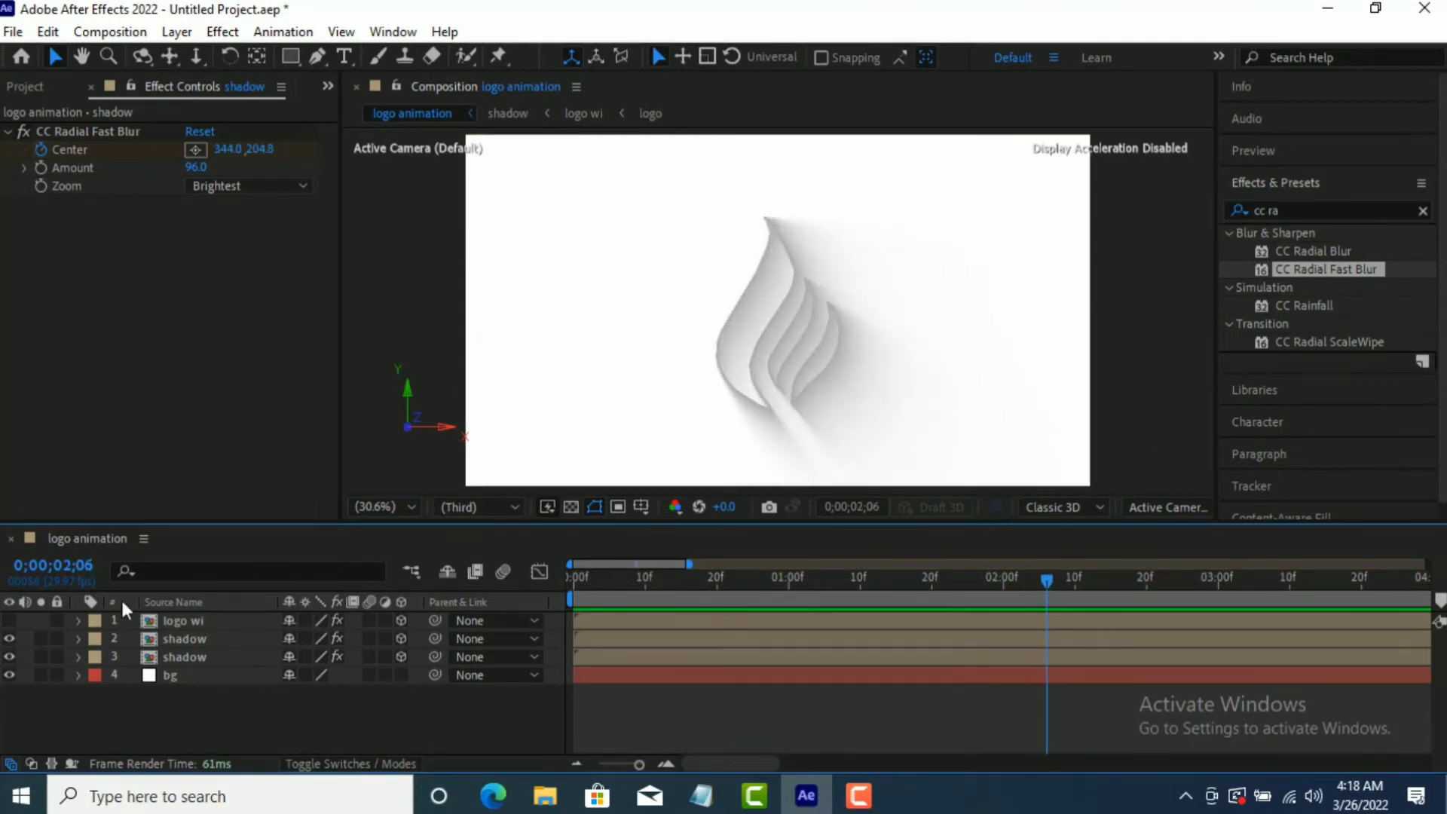
- Show the logo wi layer again and add a Parallel light with intensity 200 and Casts Shadows enabled
left_click(10, 621)
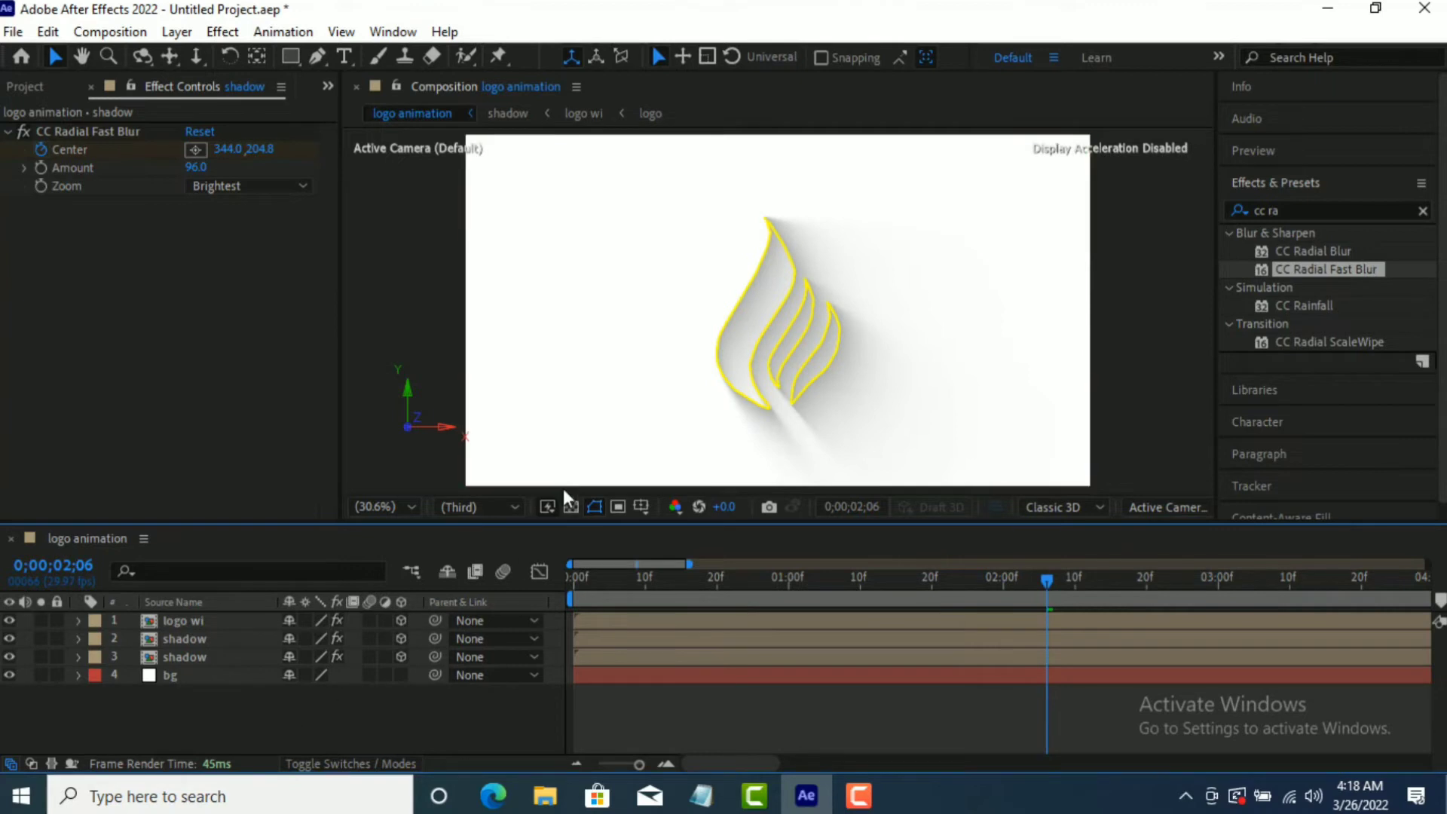
right_click(214, 704)
mouse_move(288, 451)
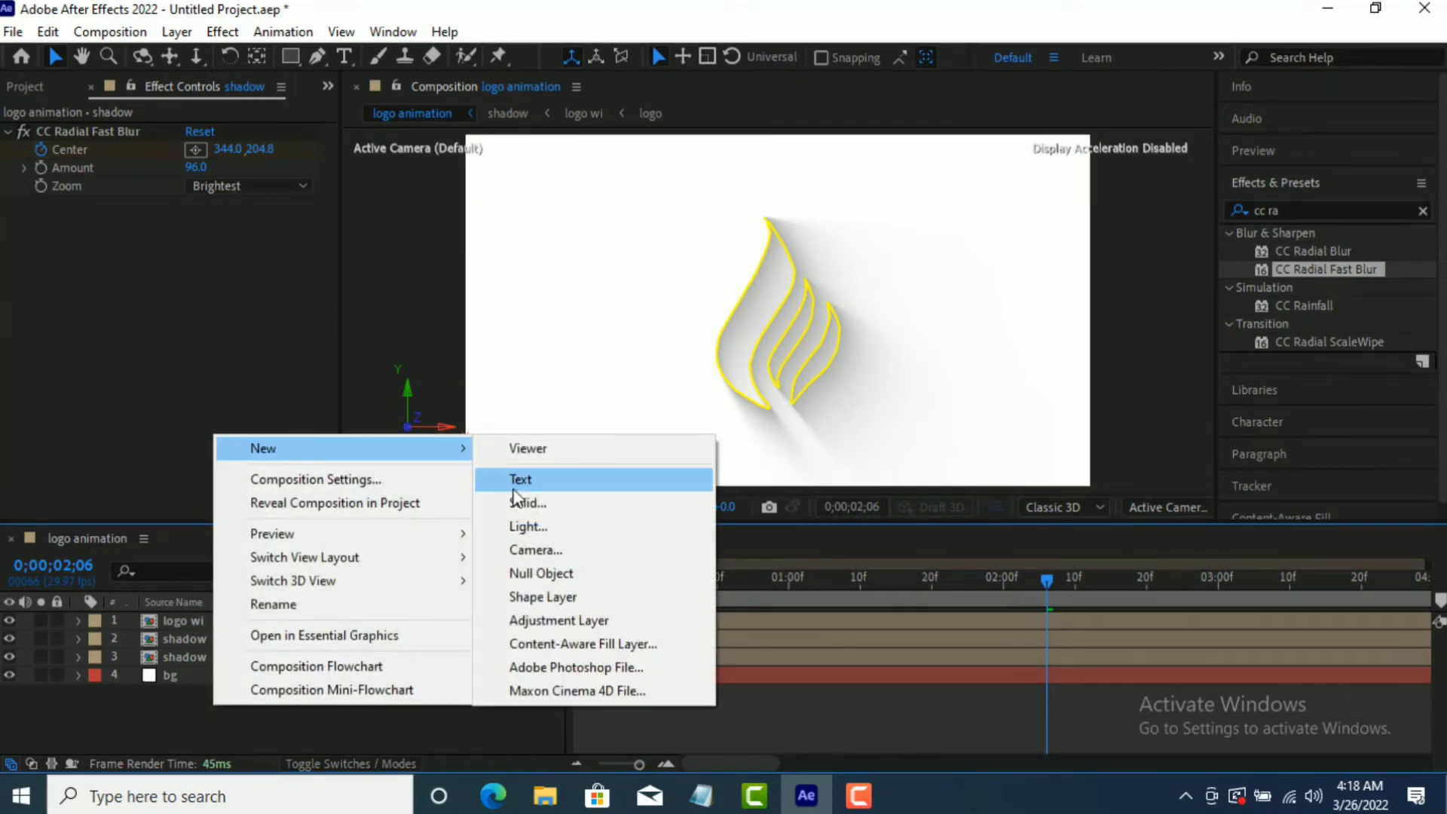
left_click(553, 525)
left_click(726, 194)
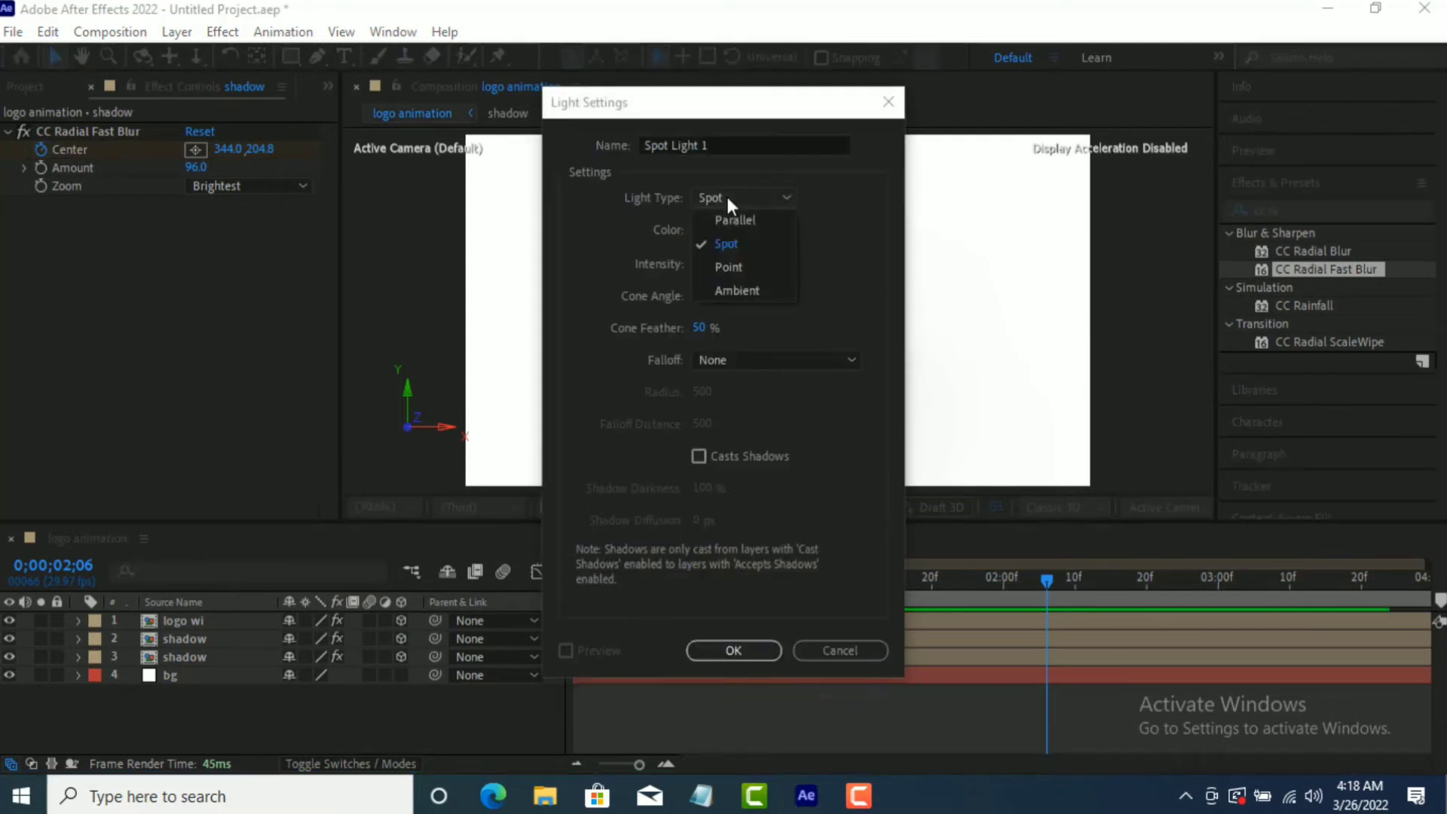
left_click(747, 224)
left_click_drag(704, 269, 842, 259)
left_click(711, 265)
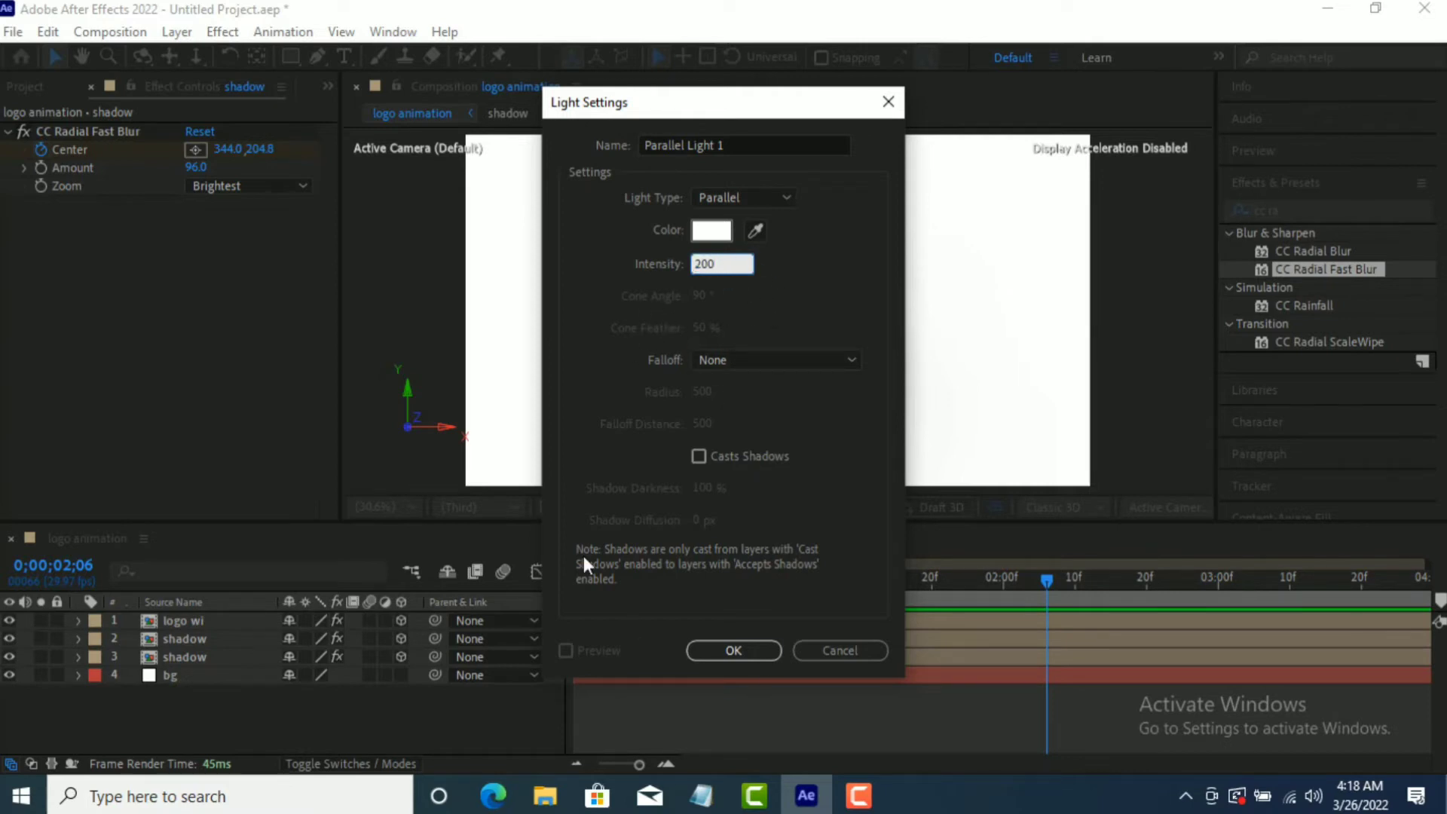
left_click(730, 456)
left_click(734, 650)
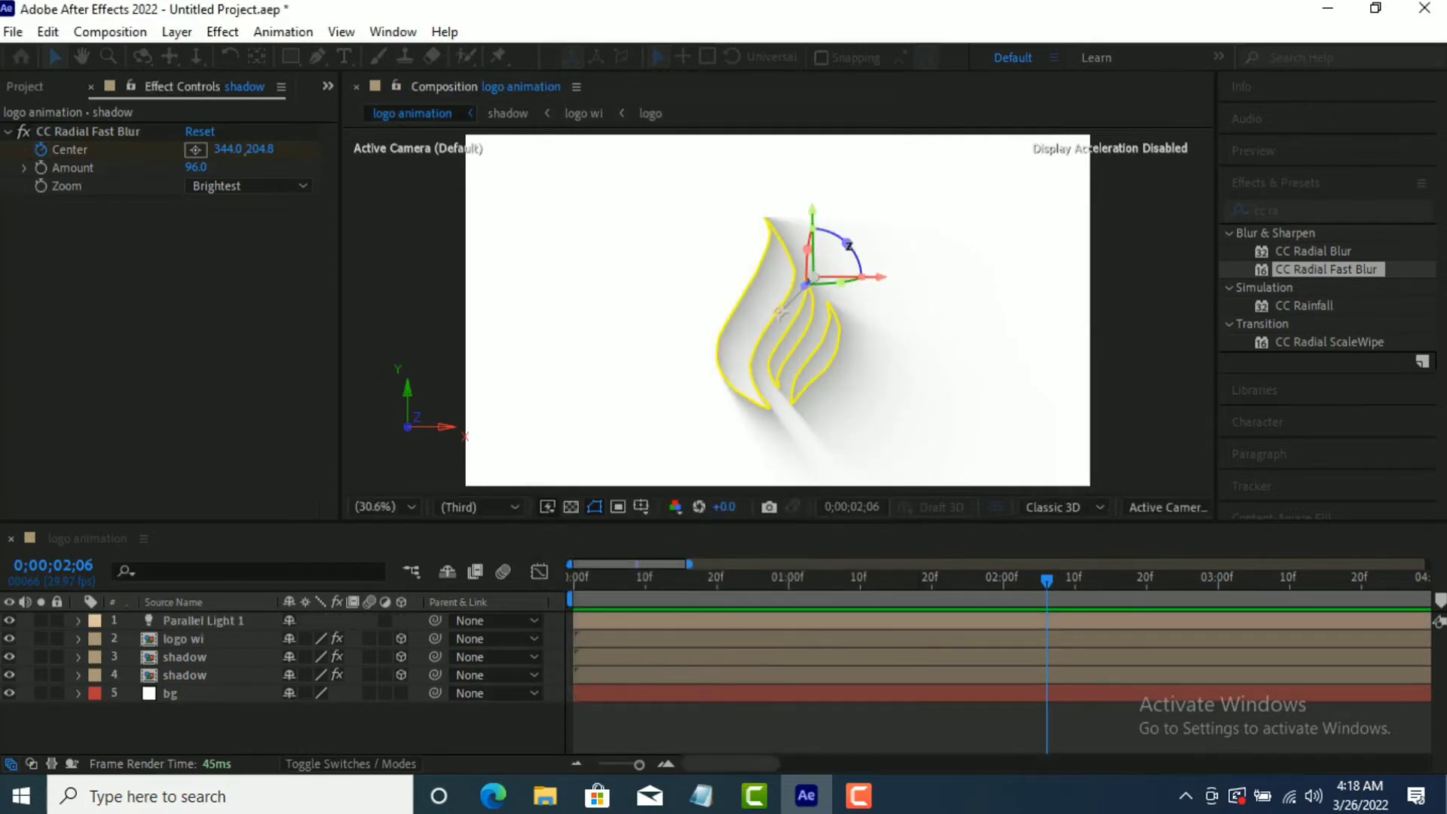
- Position the parallel light beside the flame at about 280.6, 460.0, -600.8 and aim its point of interest at the flame
left_click_drag(785, 265, 487, 243)
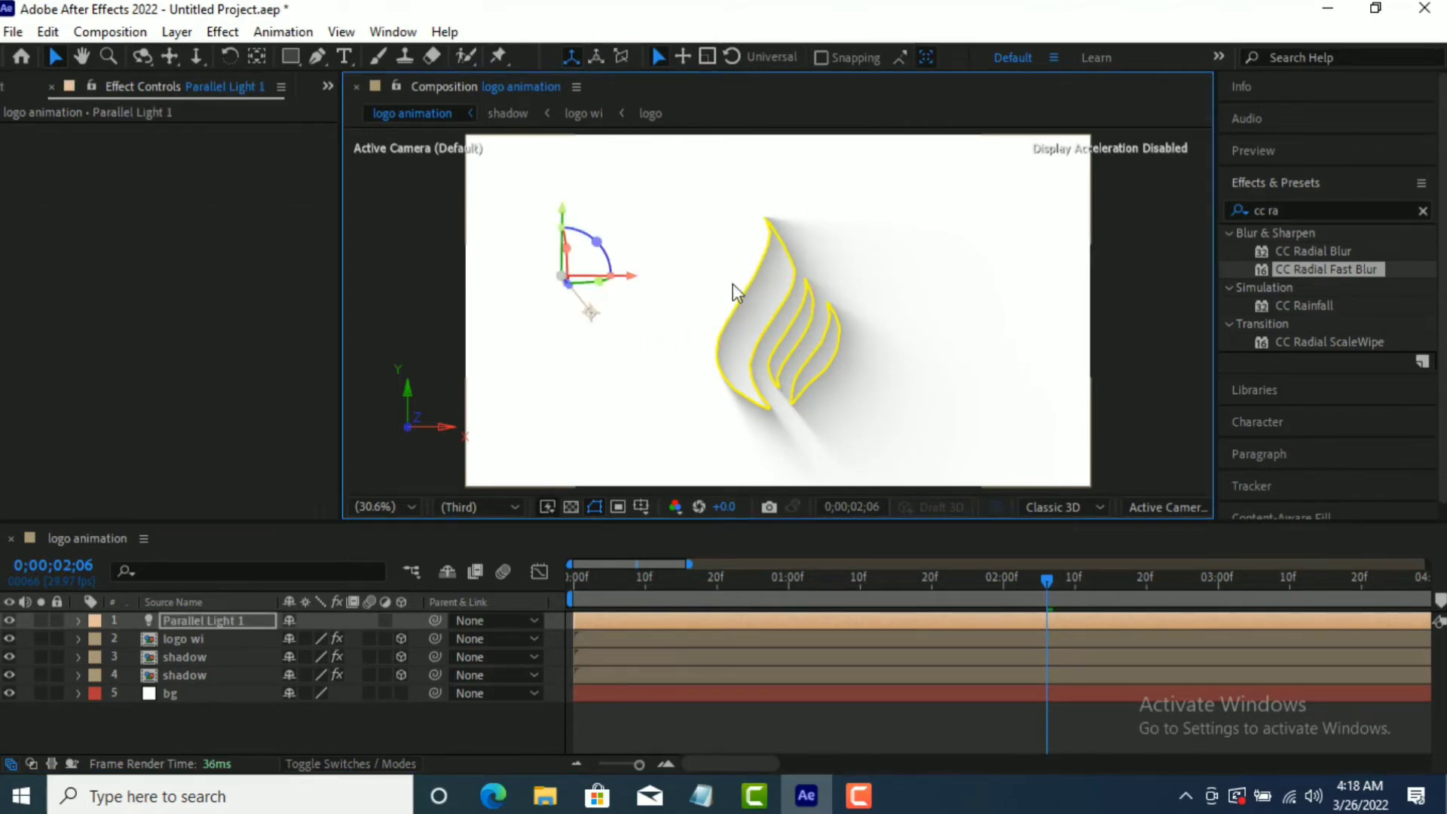
left_click_drag(592, 312, 766, 339)
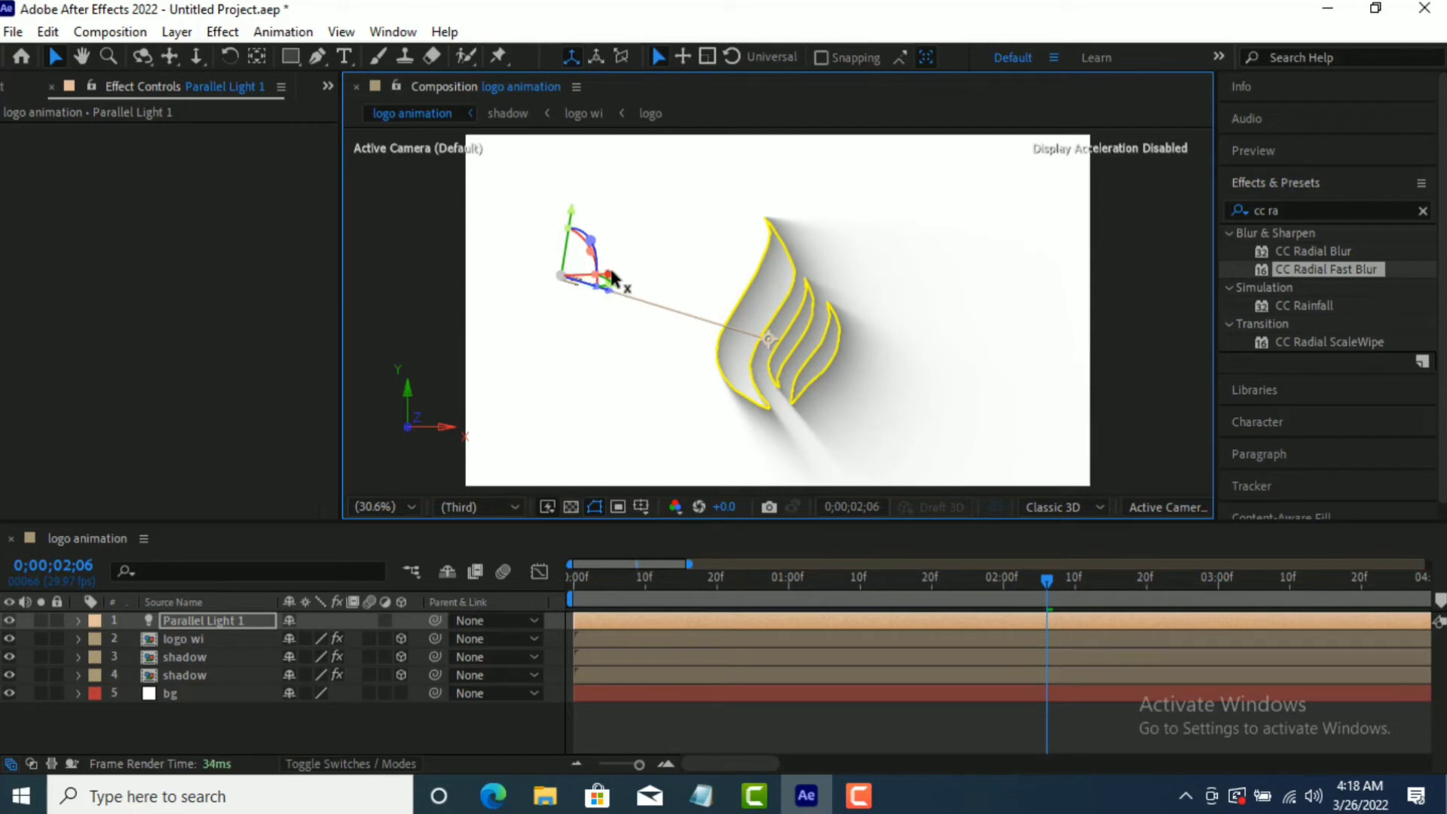
left_click_drag(603, 279, 539, 202)
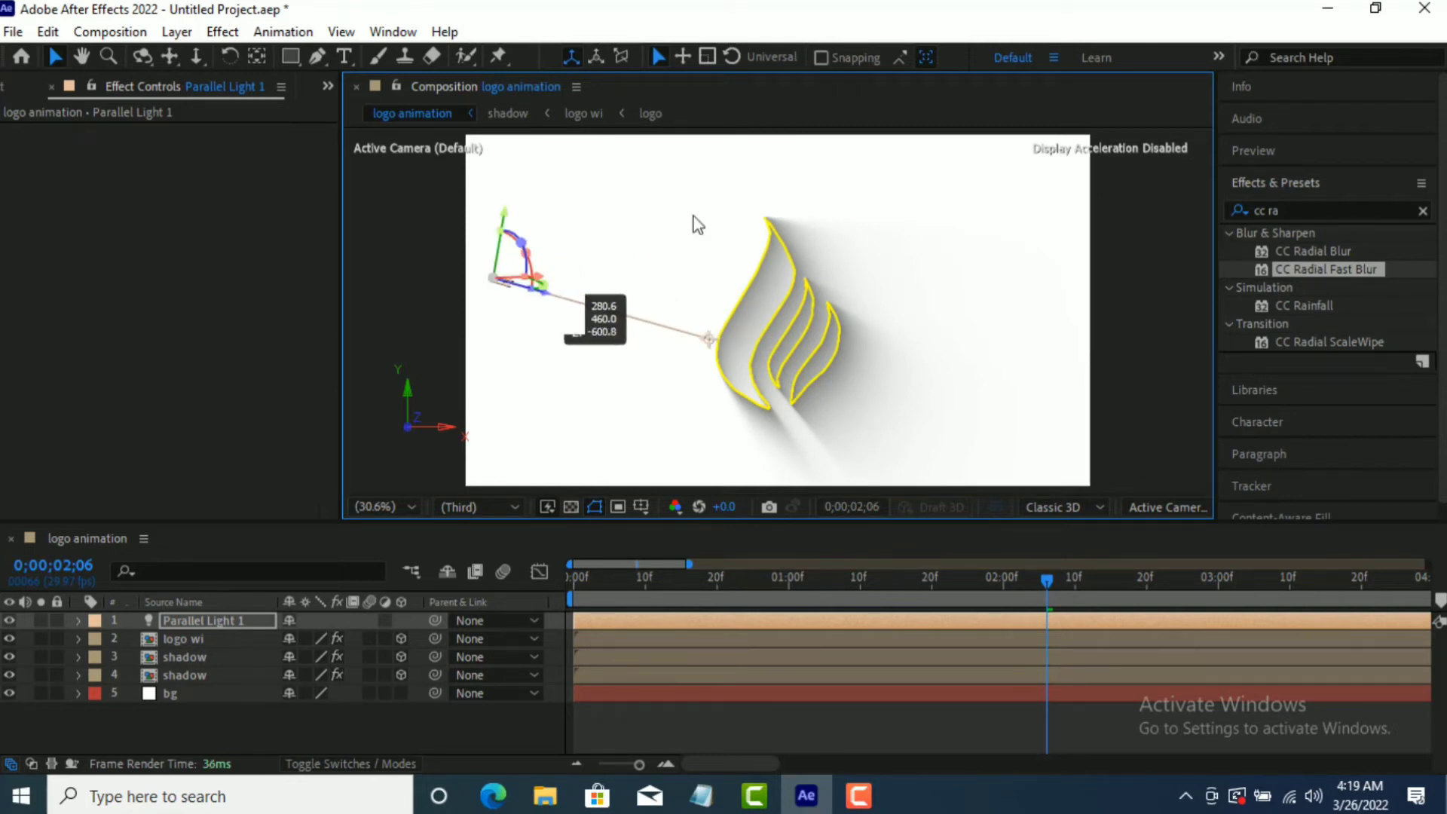
left_click_drag(746, 338, 763, 339)
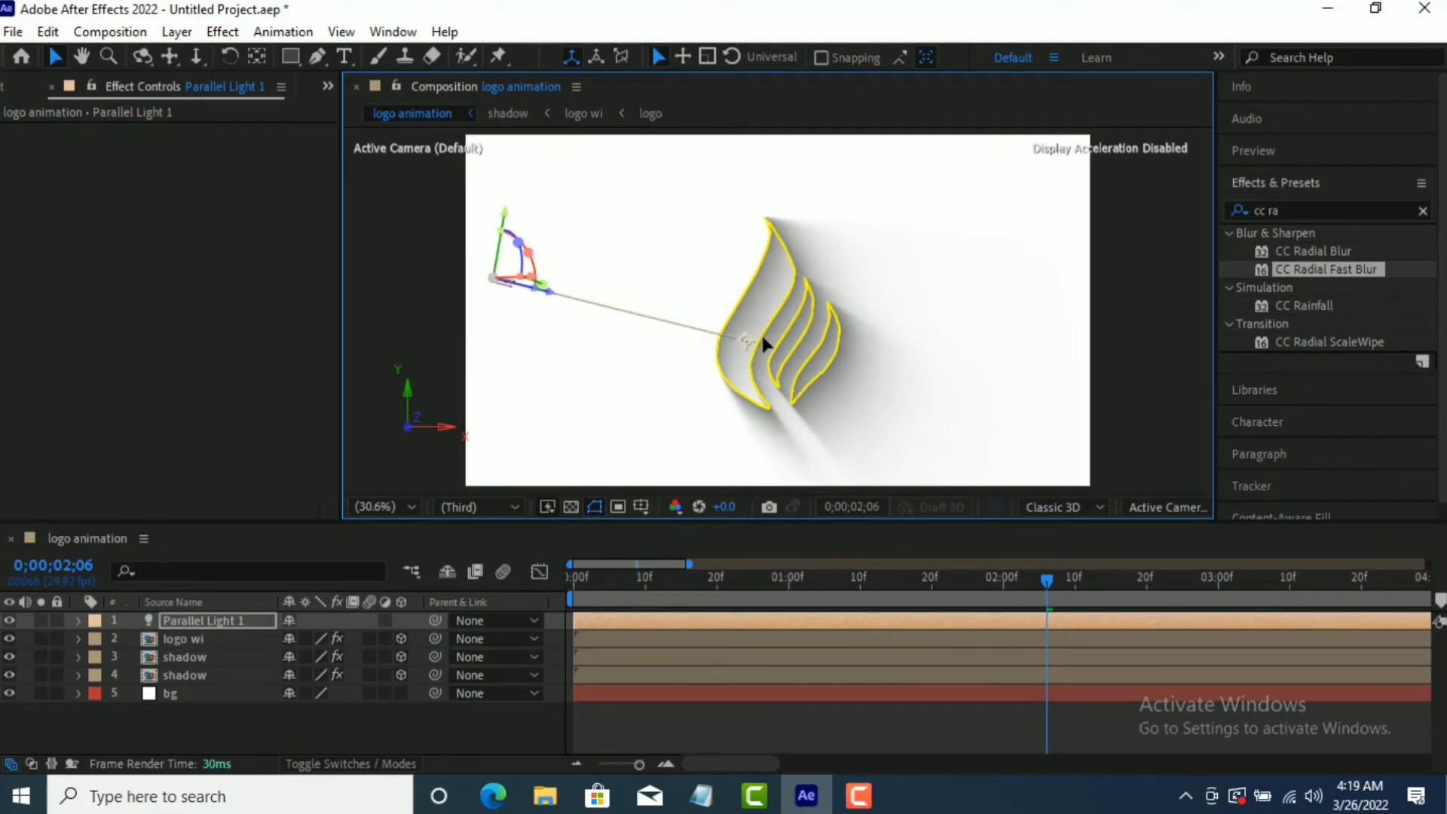
- Raise the parallel light slightly beside the flame and re-aim its point of interest at the middle of the flame
left_click_drag(508, 208, 509, 181)
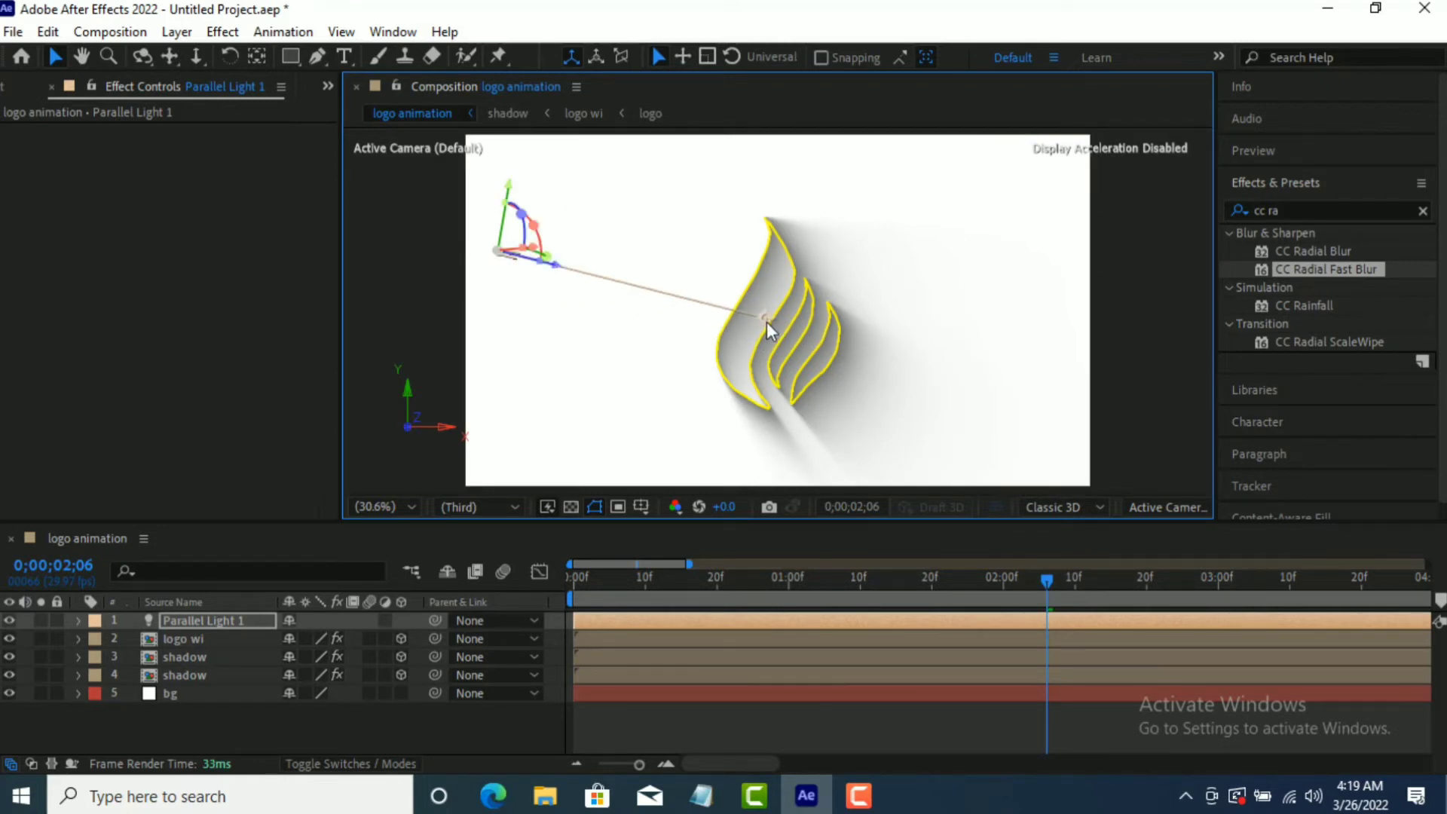
left_click_drag(767, 323, 768, 340)
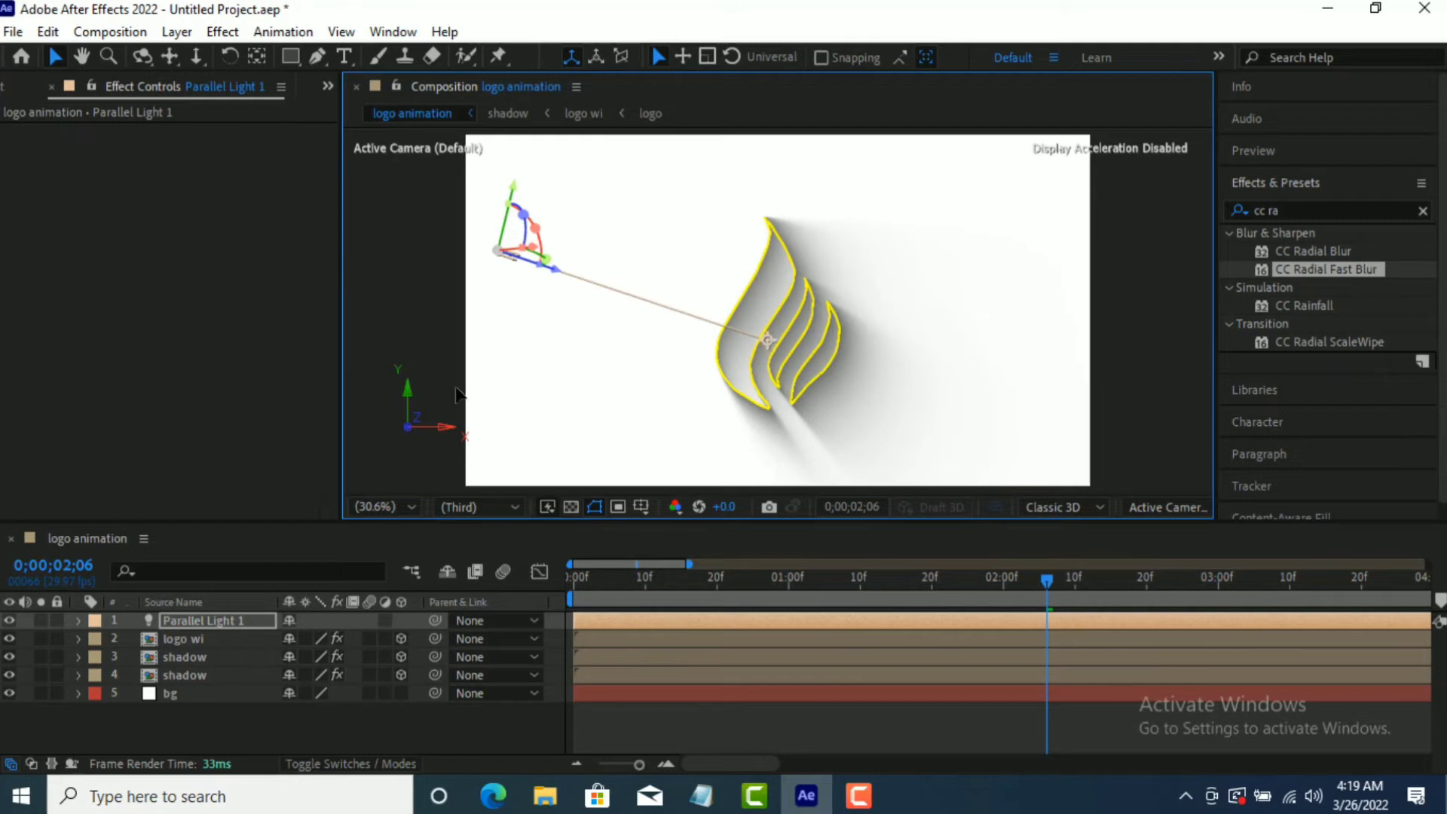
left_click(143, 717)
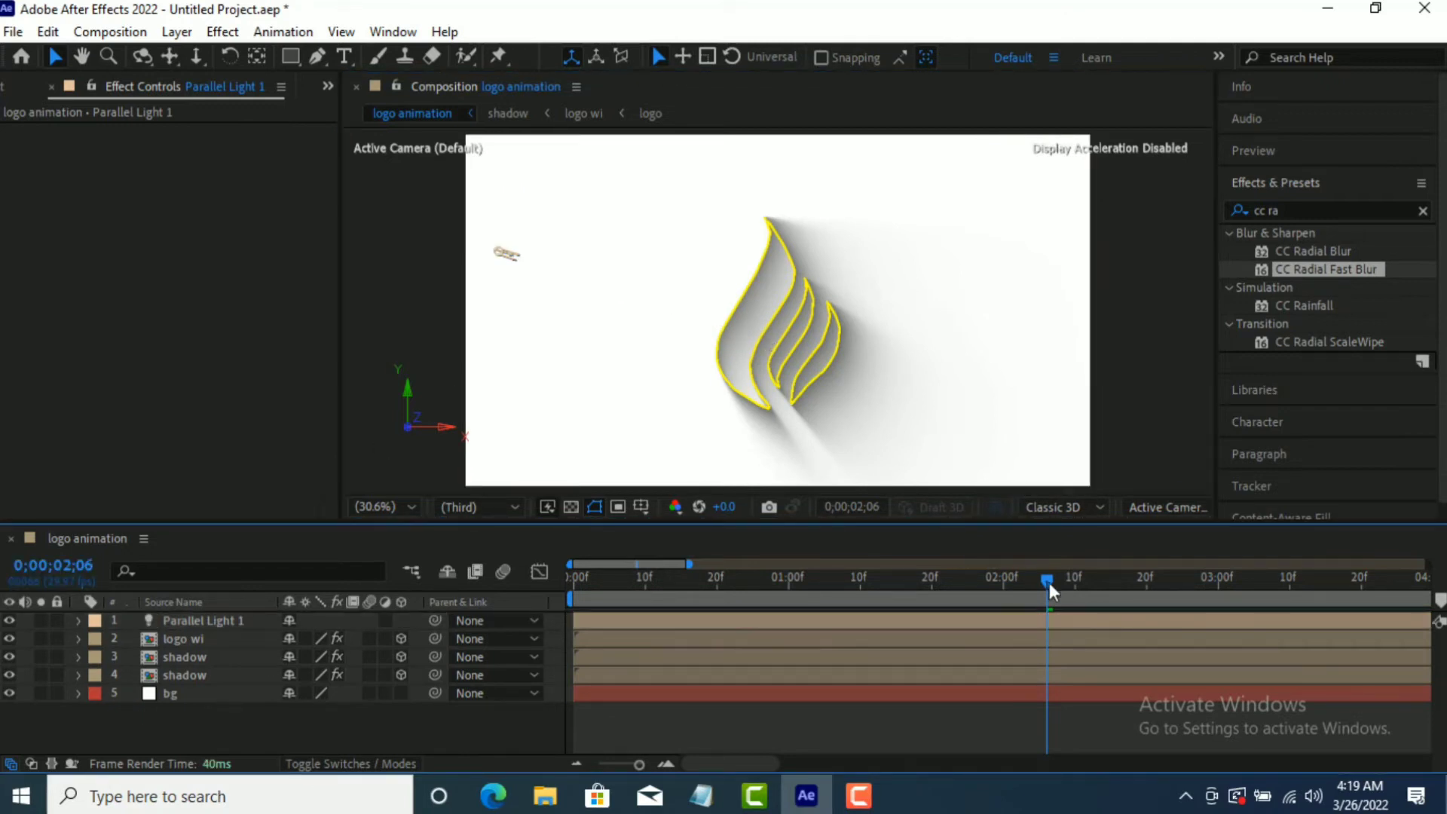
- Set the Vegas outline color of the logo wi layer to white, FFFFFF, checking the frame at 0;00;02;14
mouse_move(1047, 581)
left_mouse_down()
mouse_move(733, 579)
mouse_move(552, 543)
mouse_move(1103, 604)
left_mouse_up()
left_click(1017, 638)
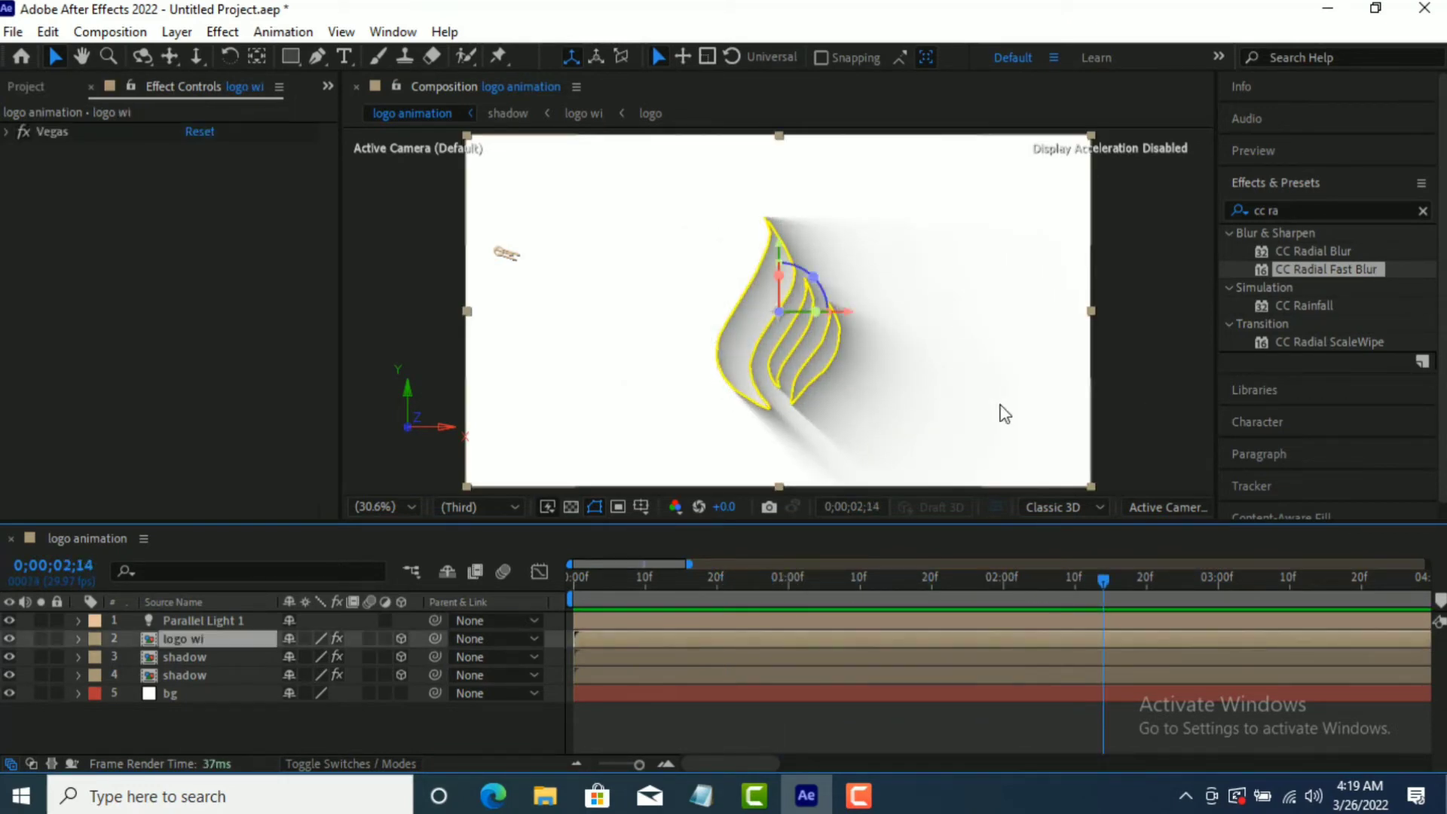
left_click(6, 133)
left_click(198, 368)
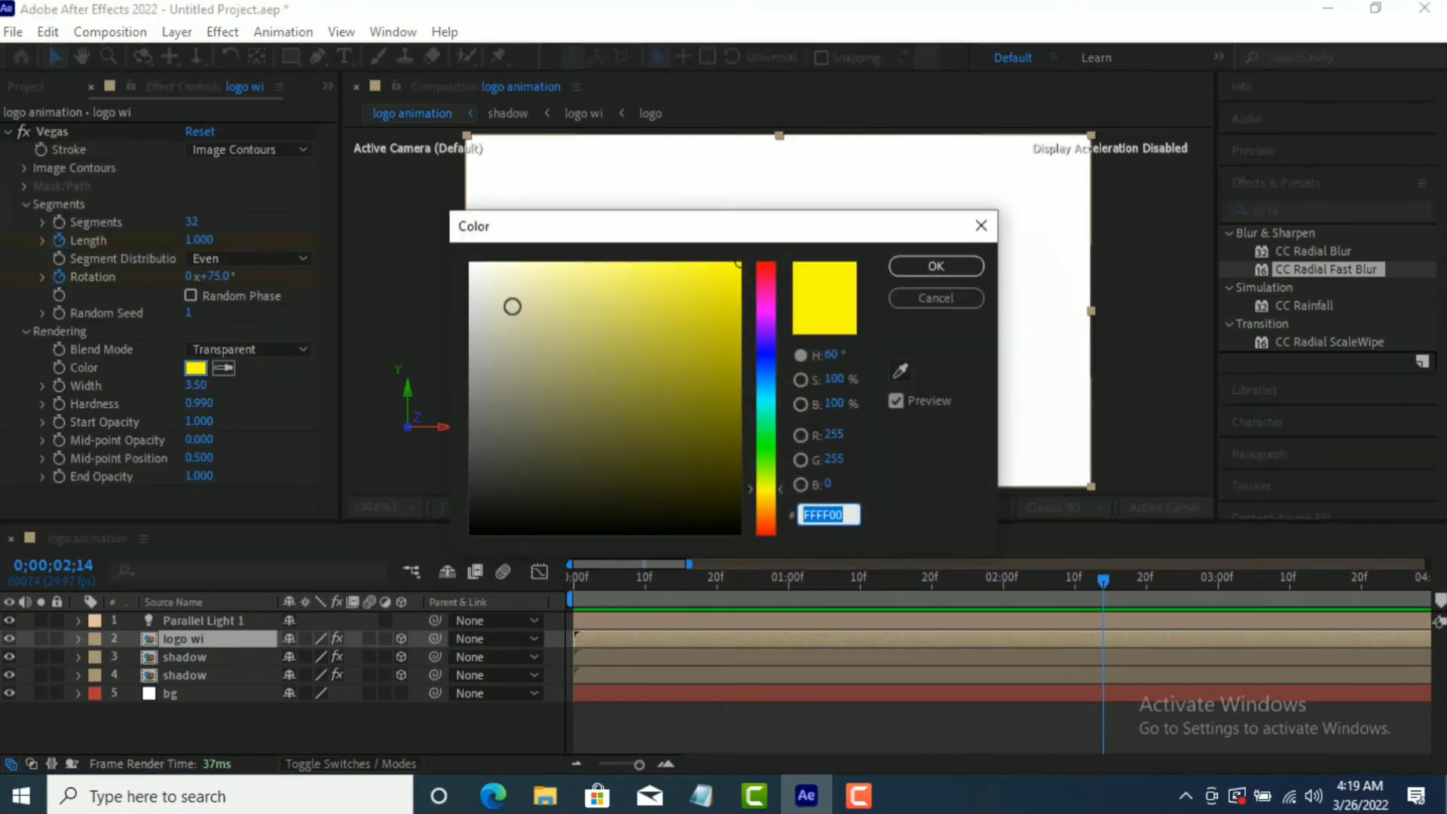
type("FFFFFF")
left_click(934, 267)
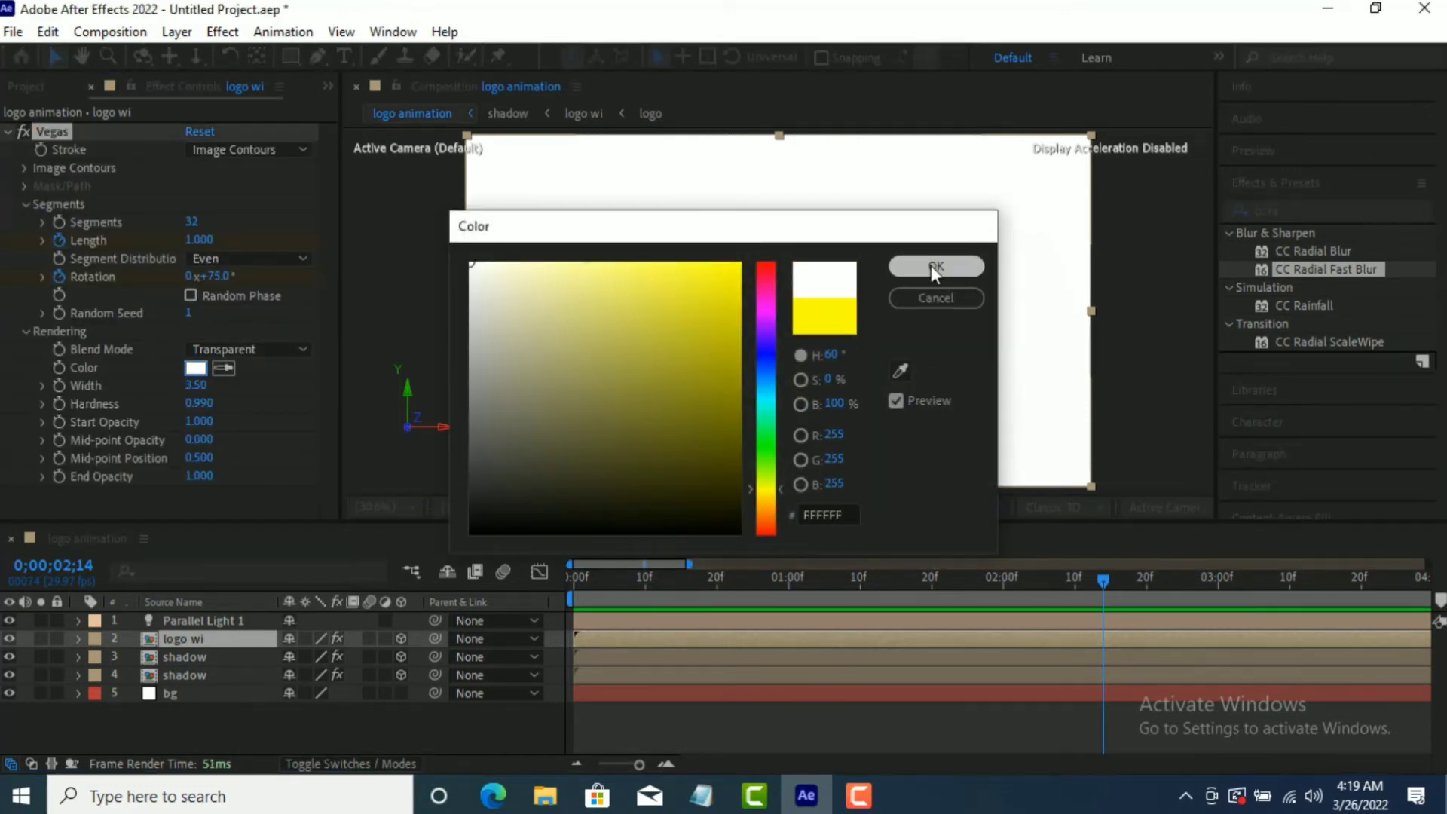
left_click(504, 713)
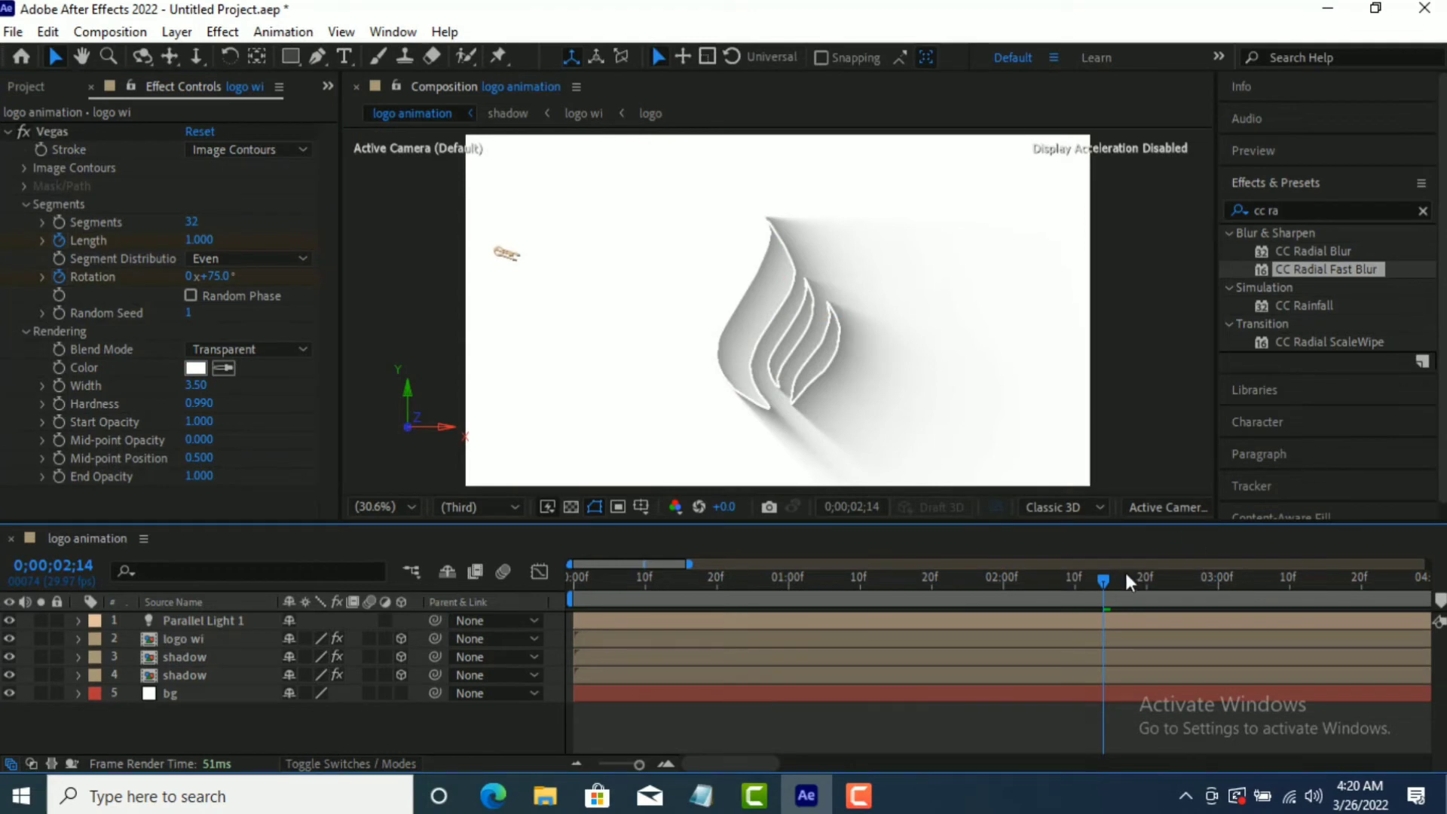
- Play the logo animation from the beginning and stop at about 0;00;03;20 to check the white outline and shadows
left_click_drag(1040, 584, 477, 558)
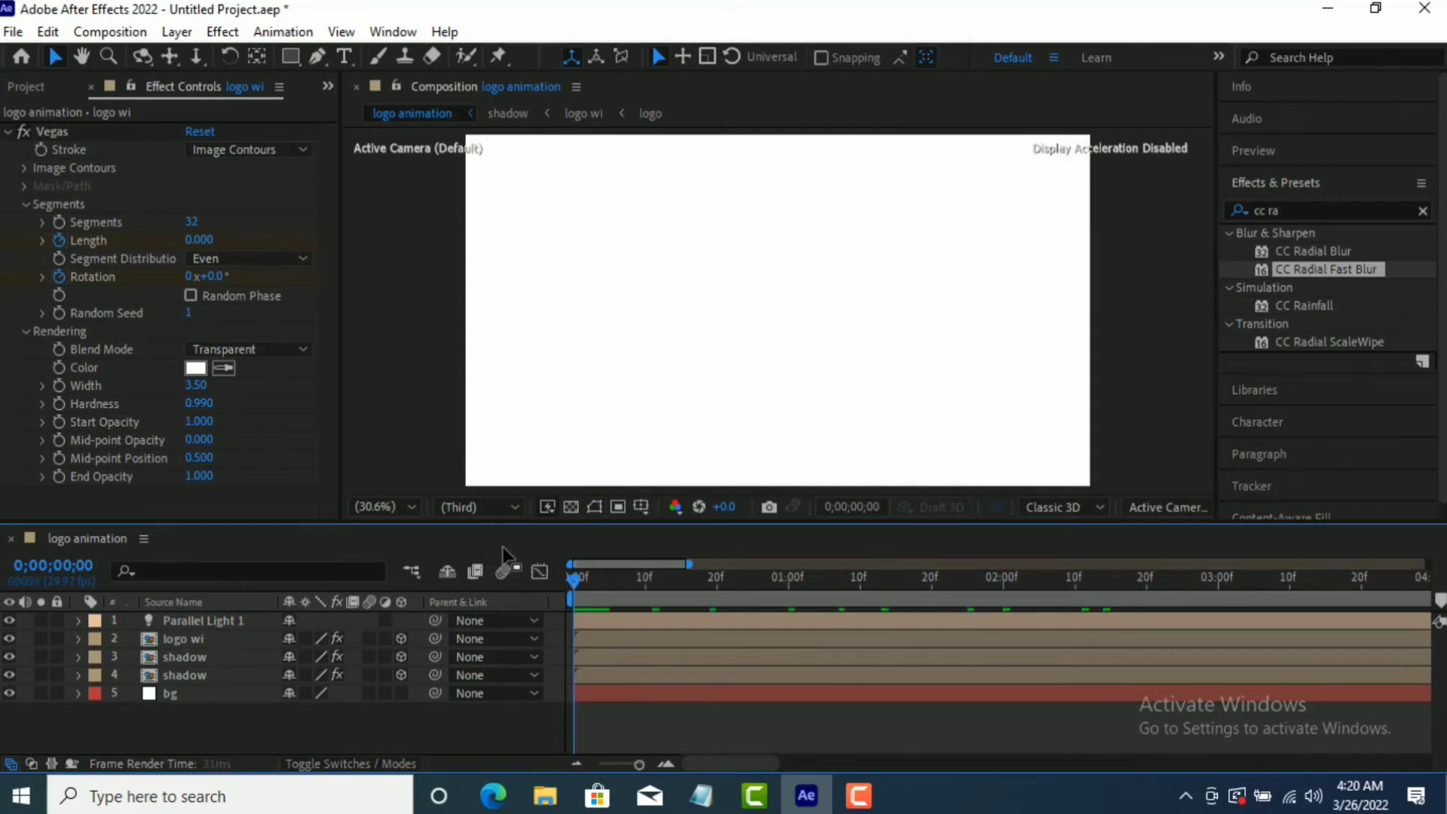
key("space")
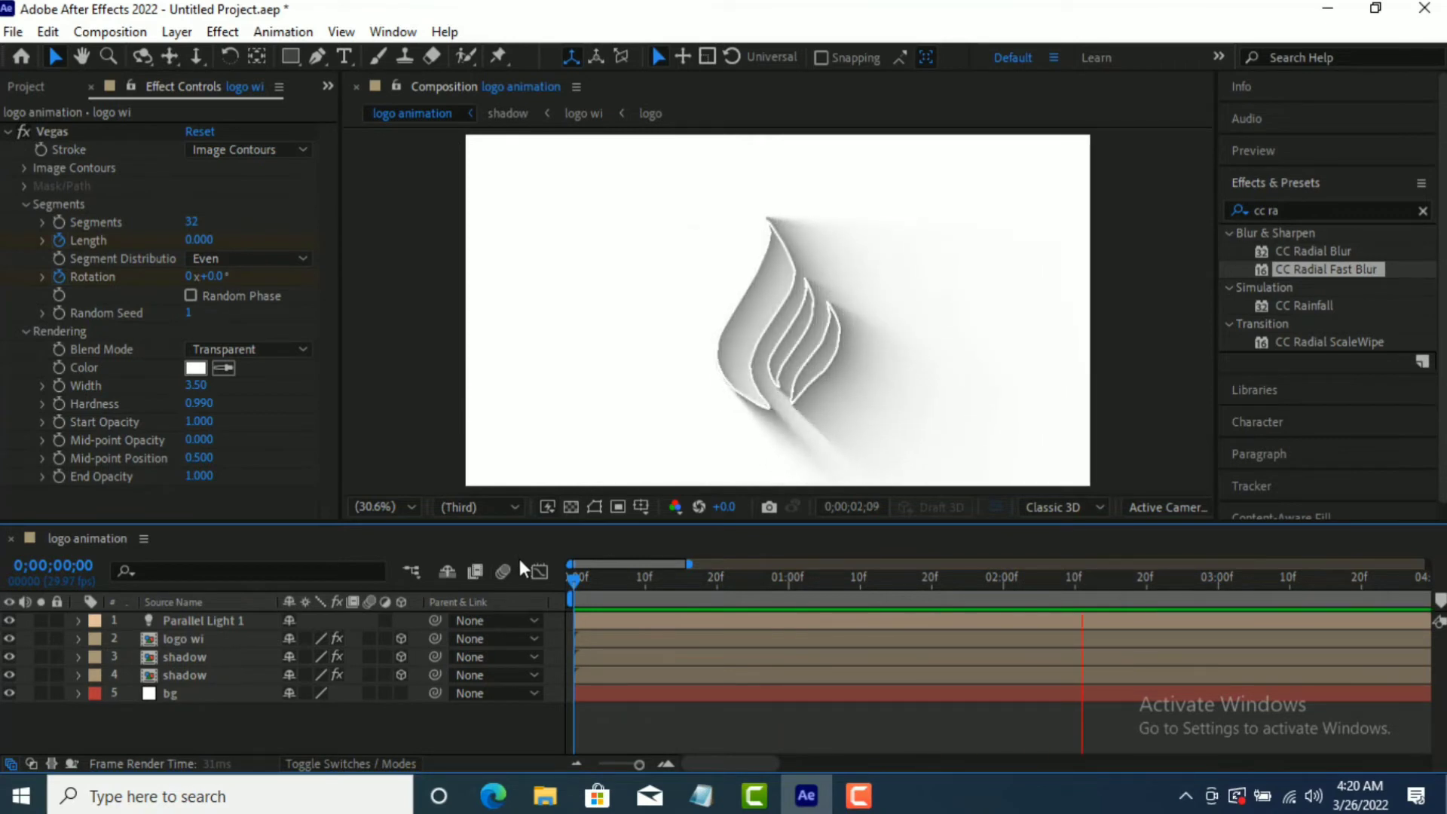
key("space")
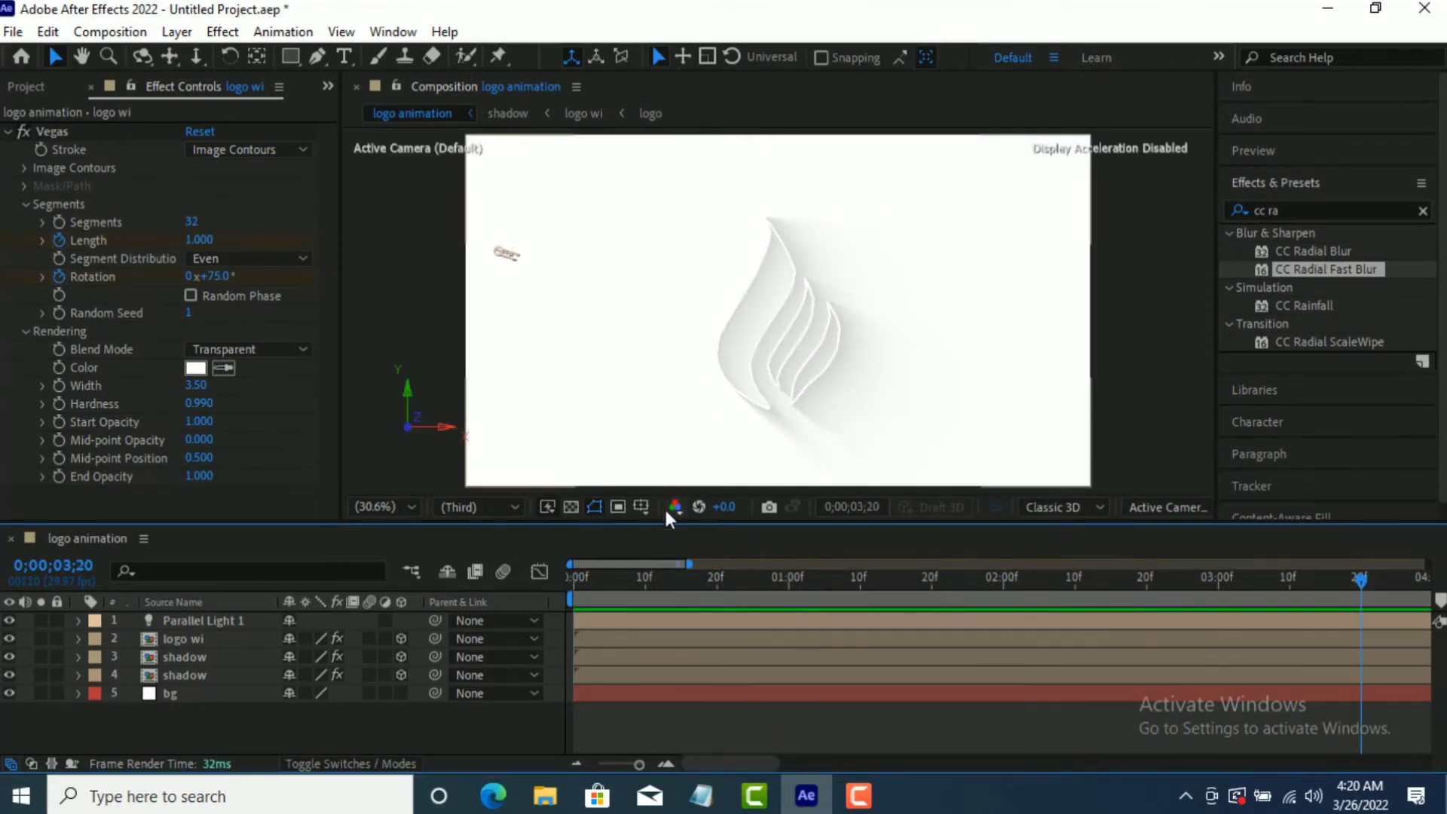
- Move the parallel light farther from the flame, just outside the frame, and re-aim its point of interest at the flame's center
left_click(238, 624)
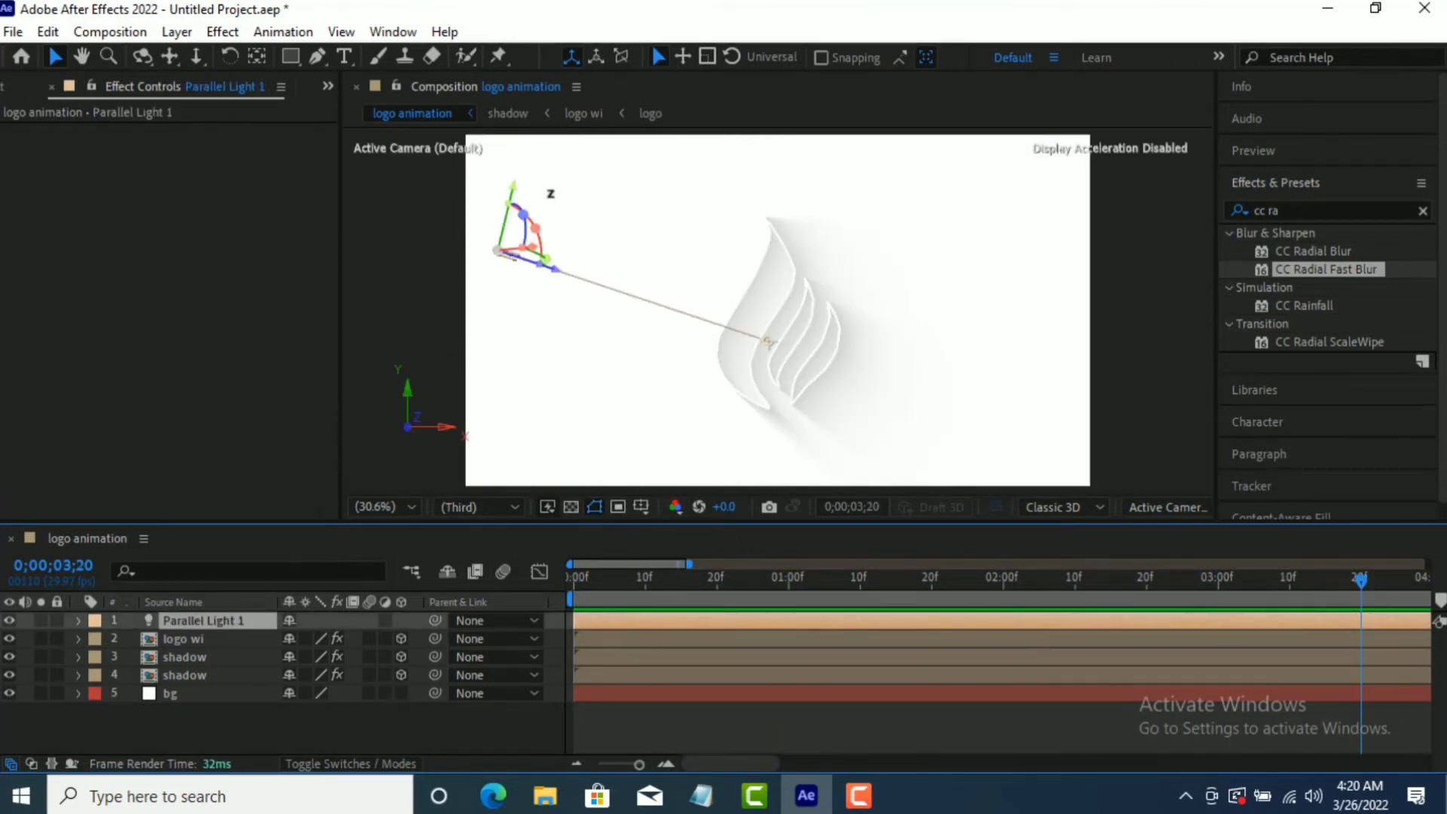
mouse_move(514, 195)
left_mouse_down()
mouse_move(494, 222)
mouse_move(507, 198)
left_mouse_up()
left_click(506, 178)
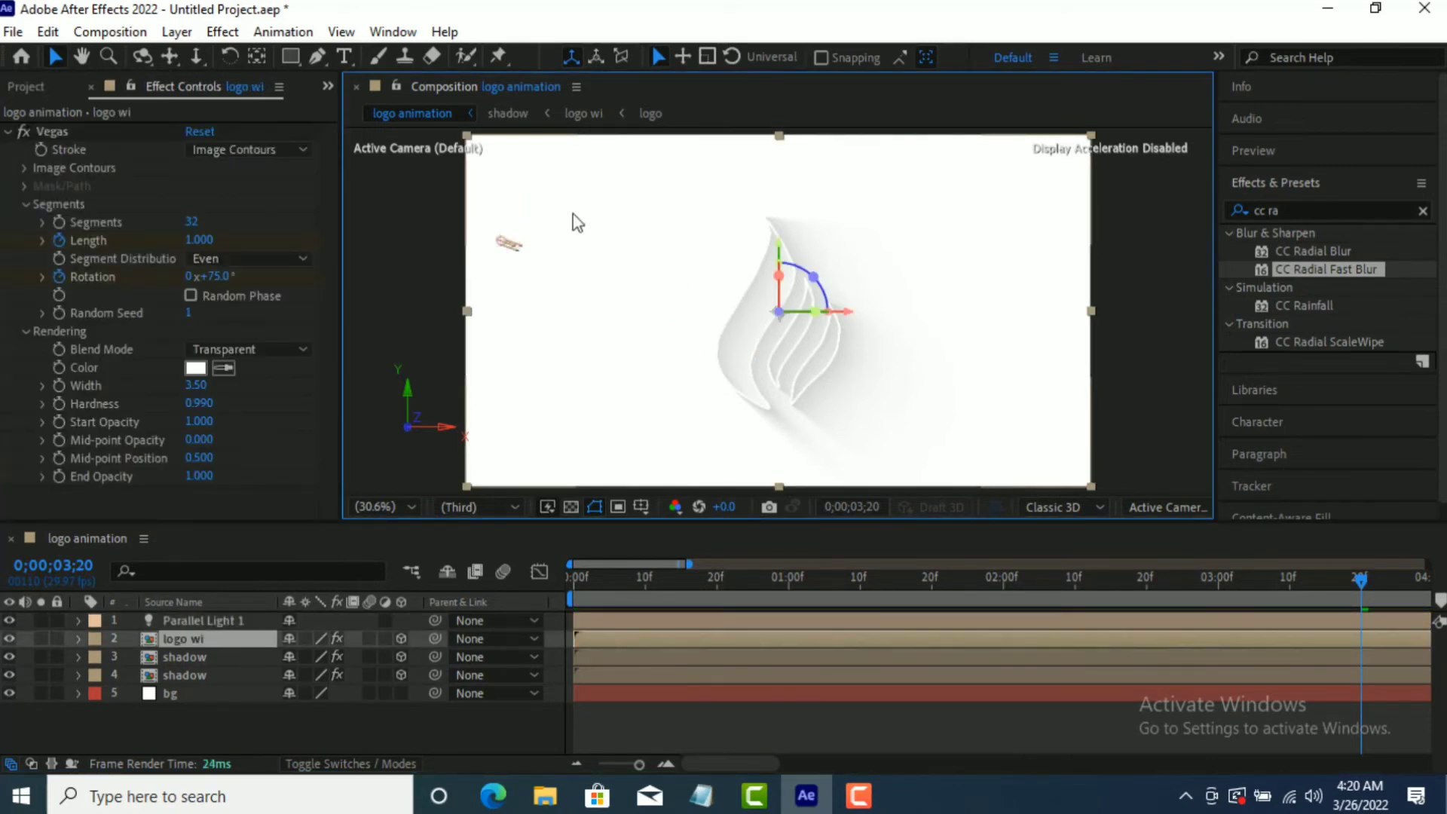
left_click(509, 243)
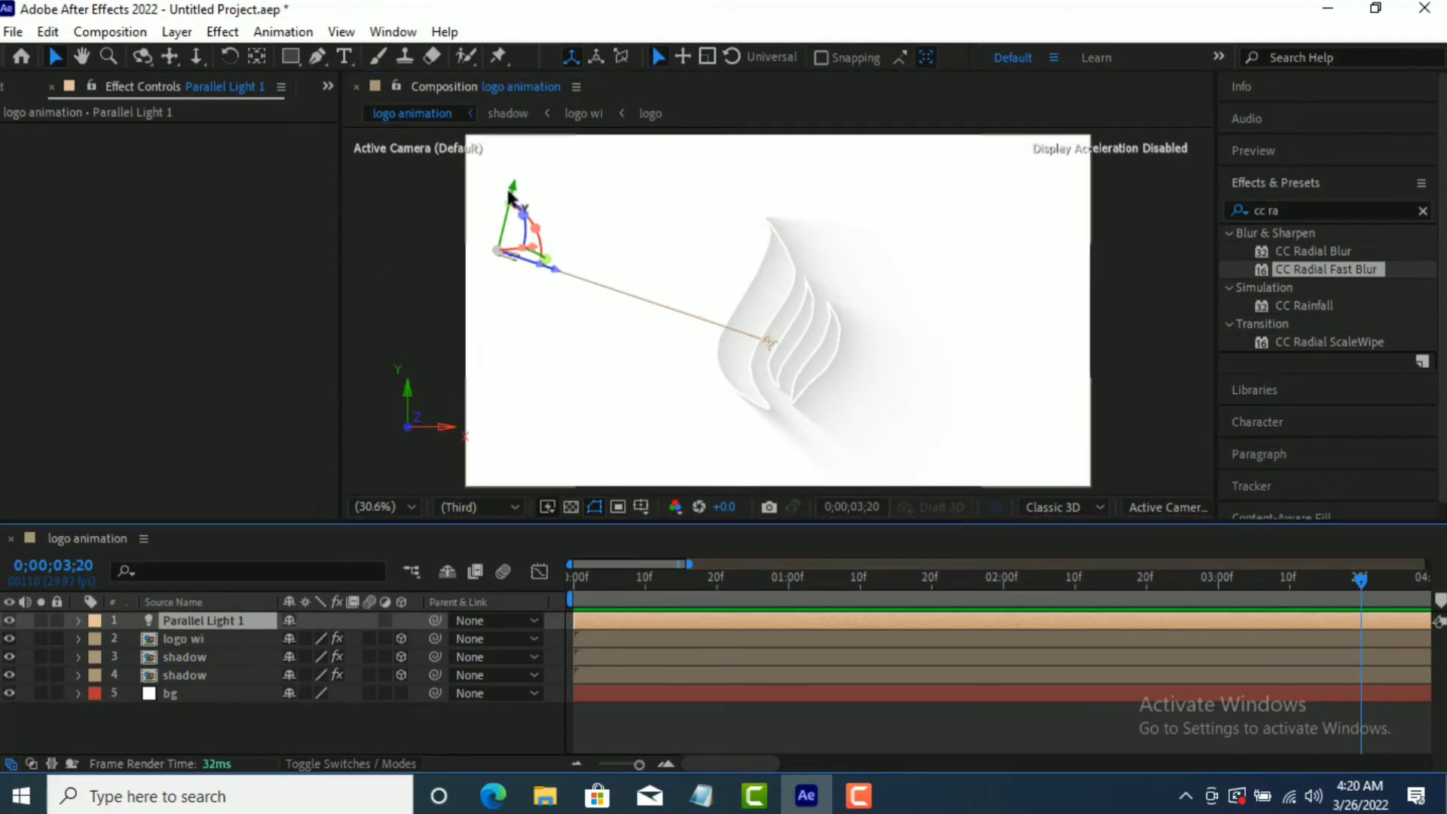
left_click_drag(509, 198, 482, 212)
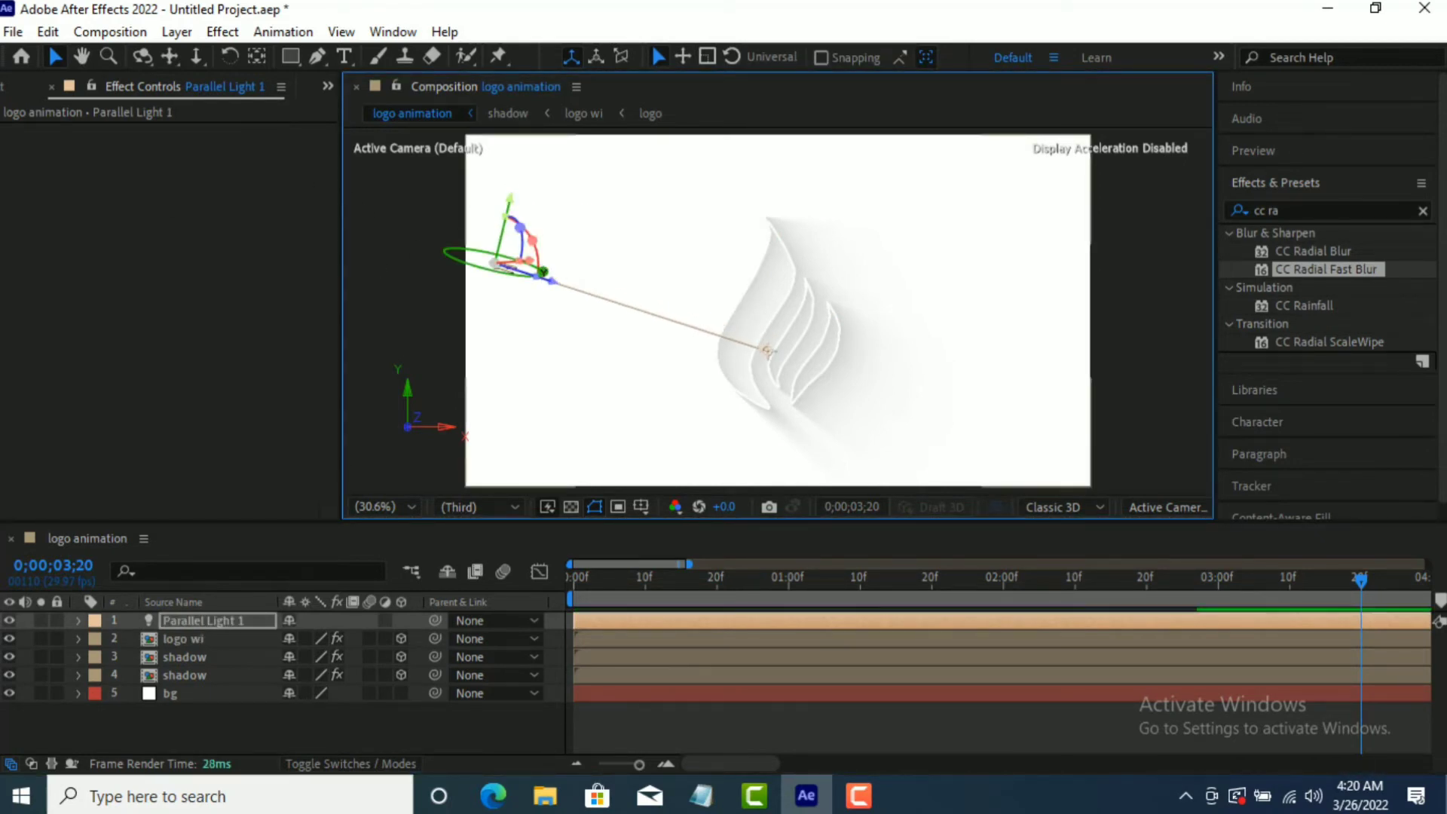
left_click_drag(547, 284, 513, 277)
left_click_drag(744, 347, 792, 350)
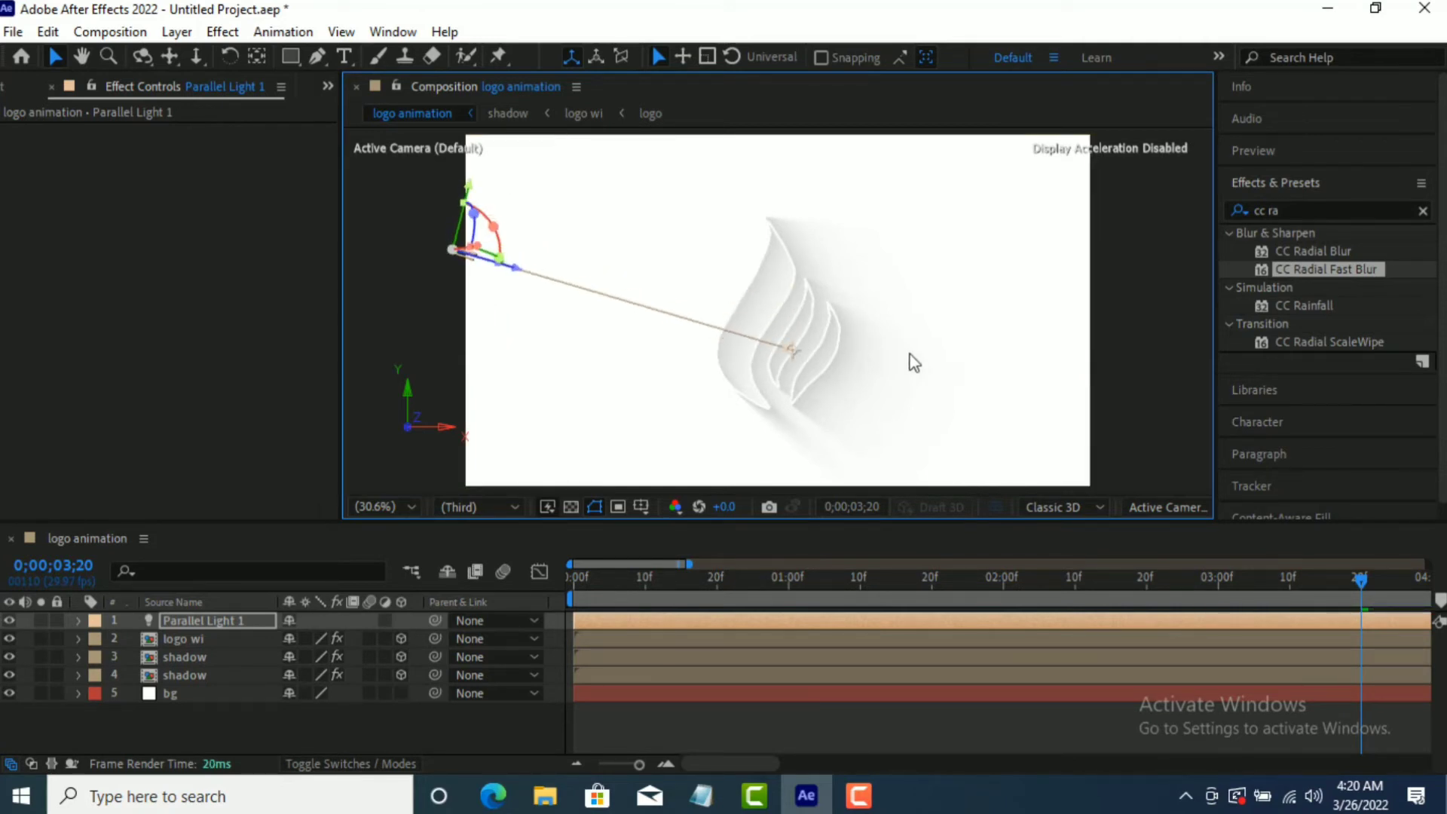
left_click(398, 728)
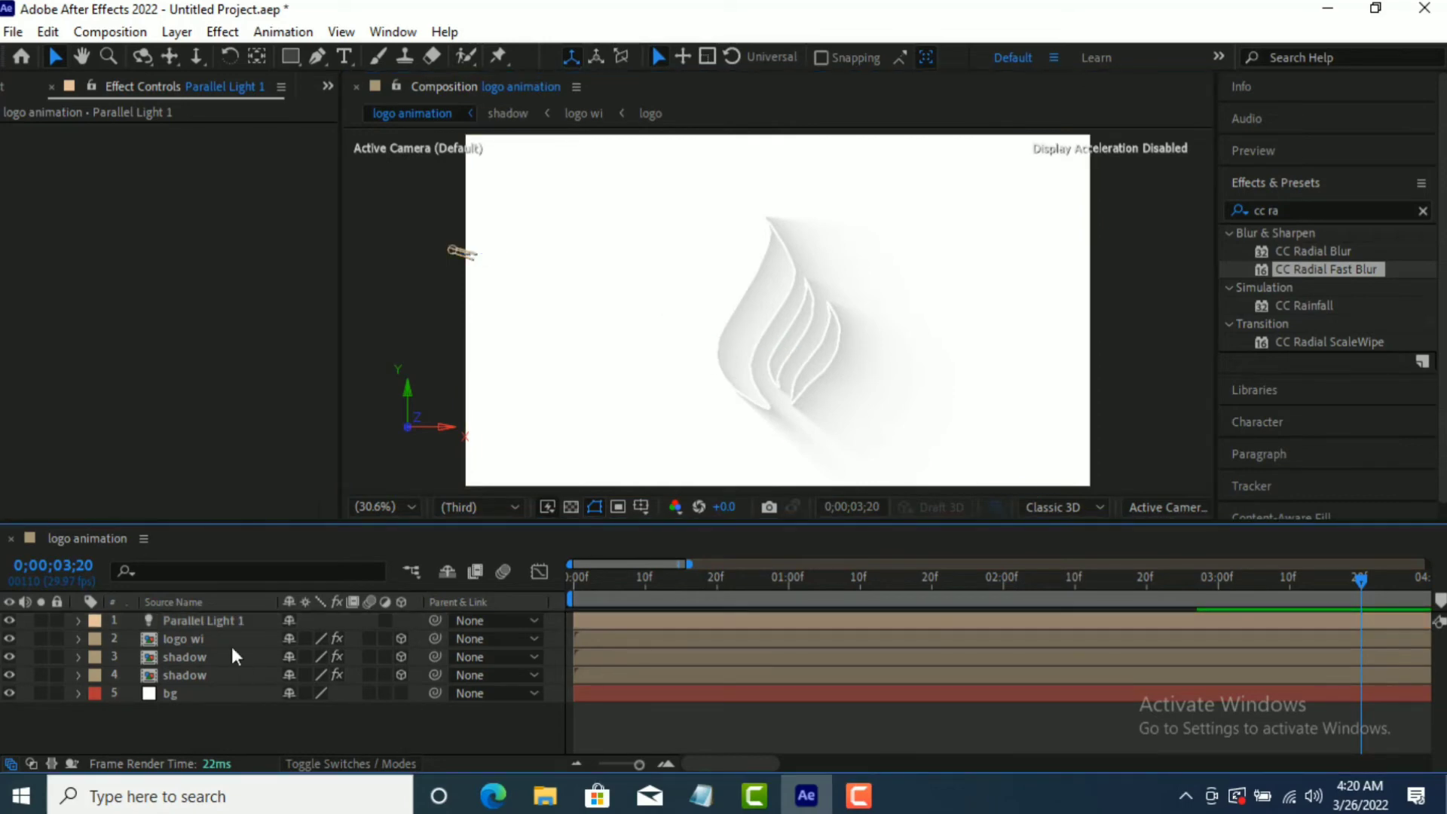
- Reduce the intensity of Parallel Light 1 to 193% in its light settings
left_click(198, 620)
left_click(193, 33)
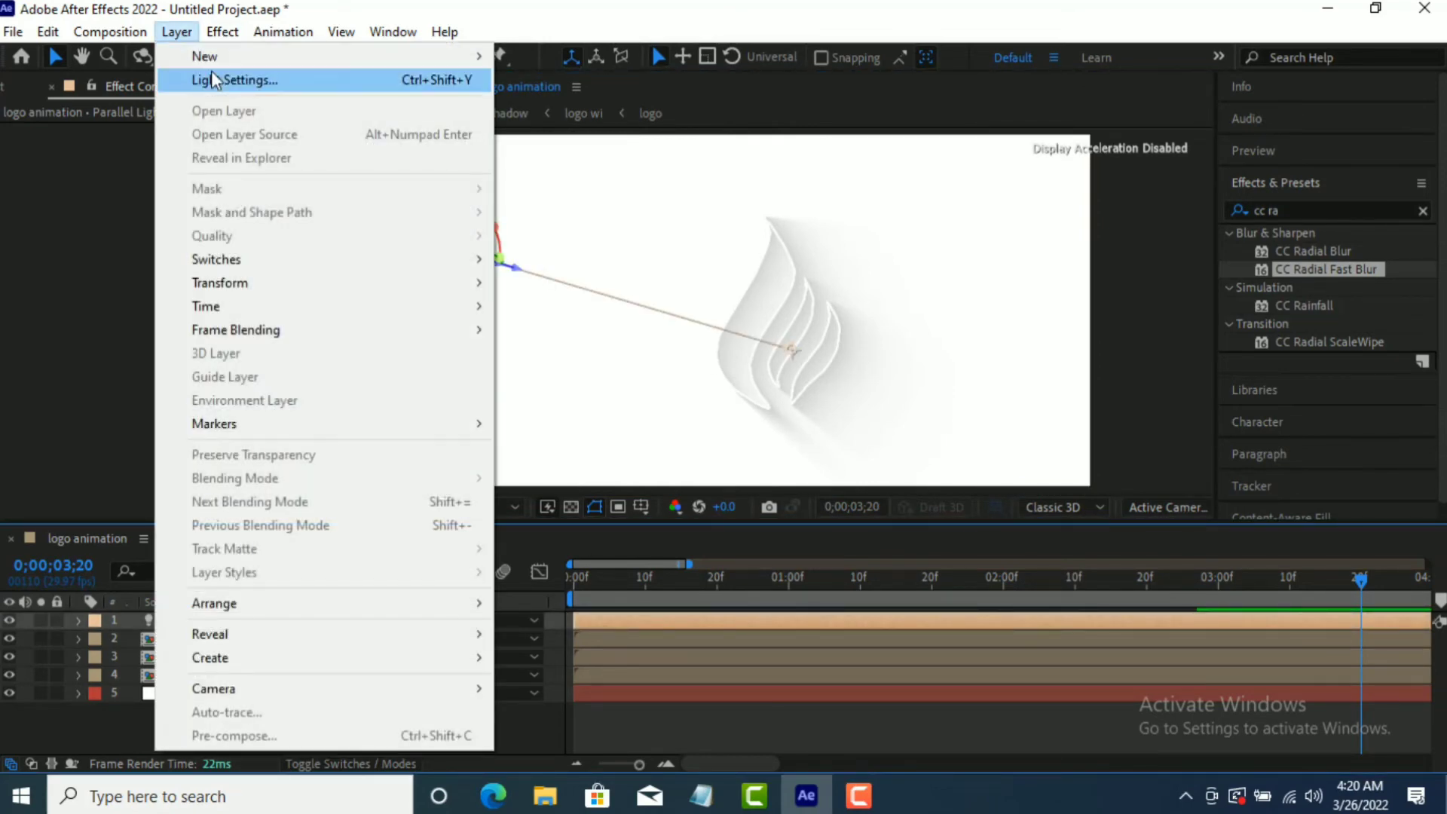
left_click(211, 72)
left_click_drag(703, 266, 695, 267)
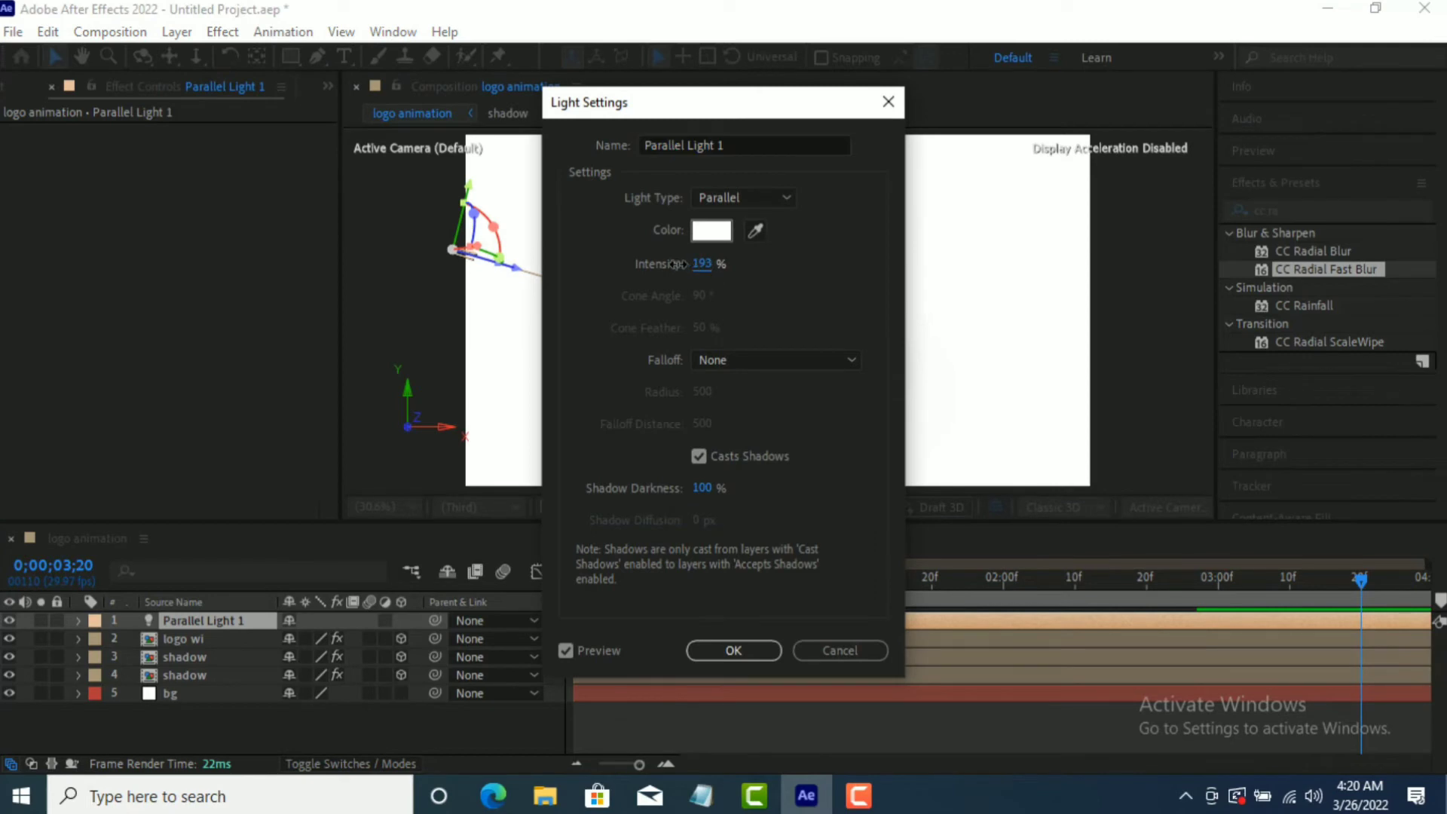
left_click_drag(733, 115, 1102, 130)
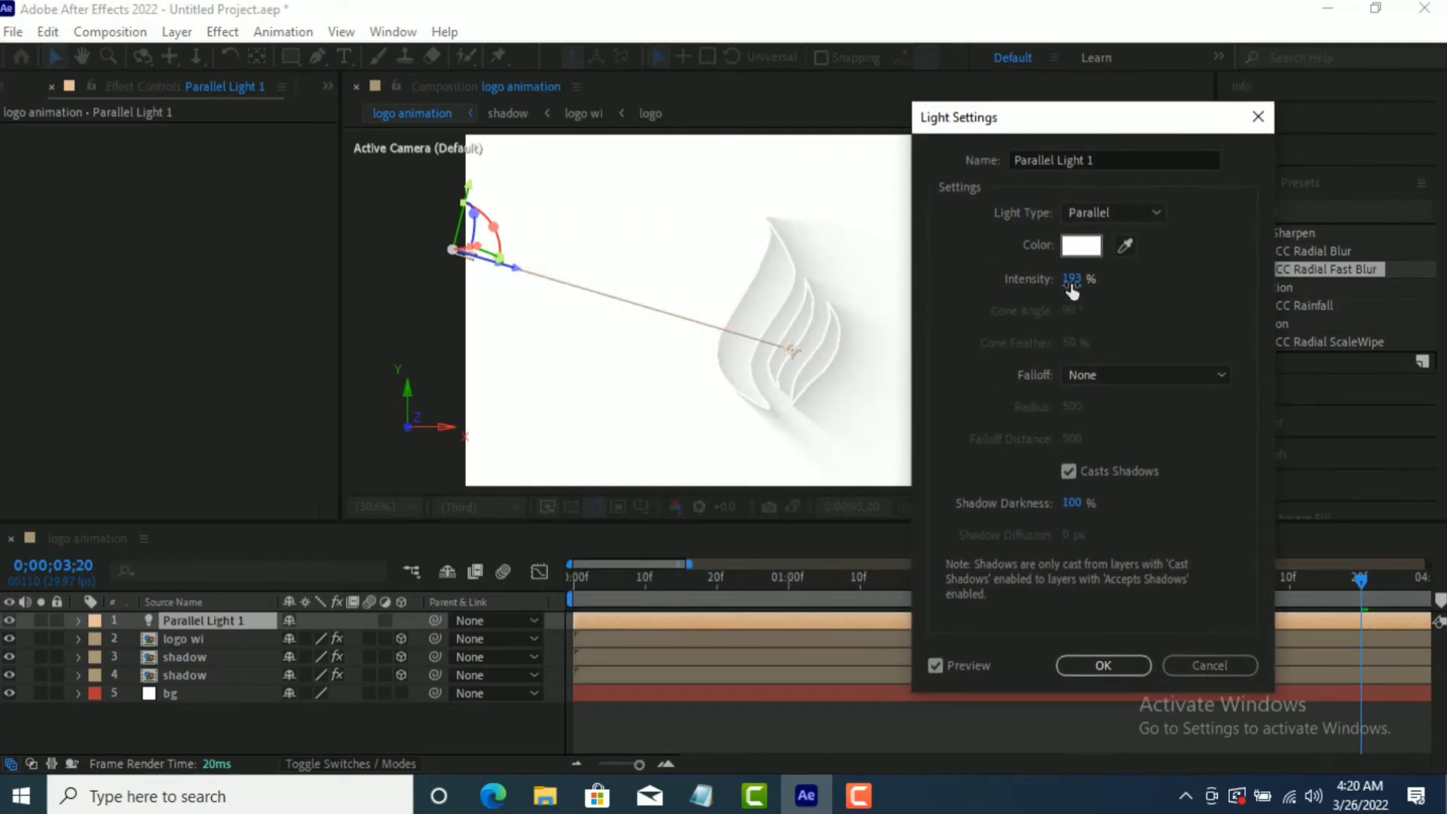
left_click(1142, 668)
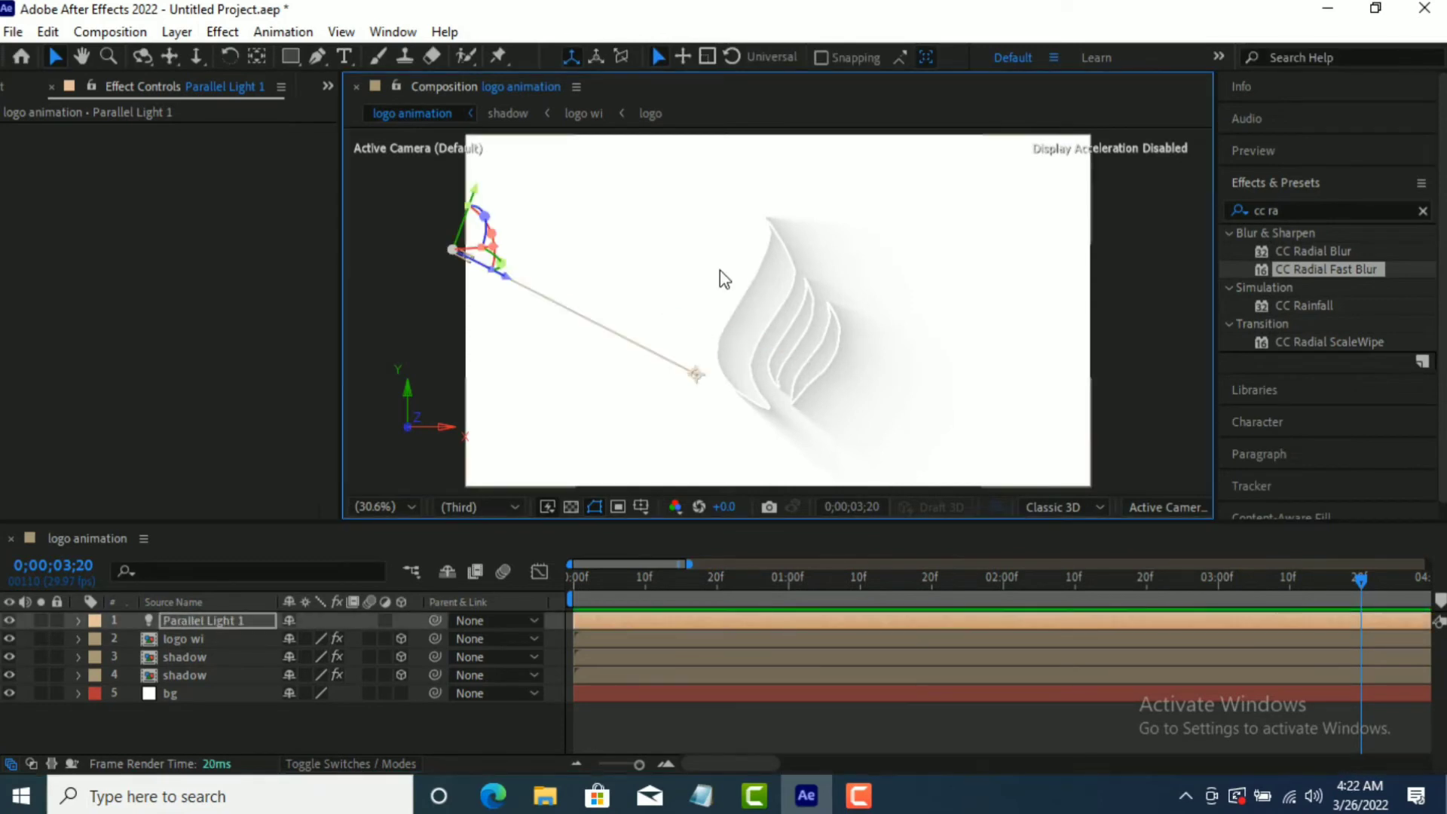
left_click(323, 704)
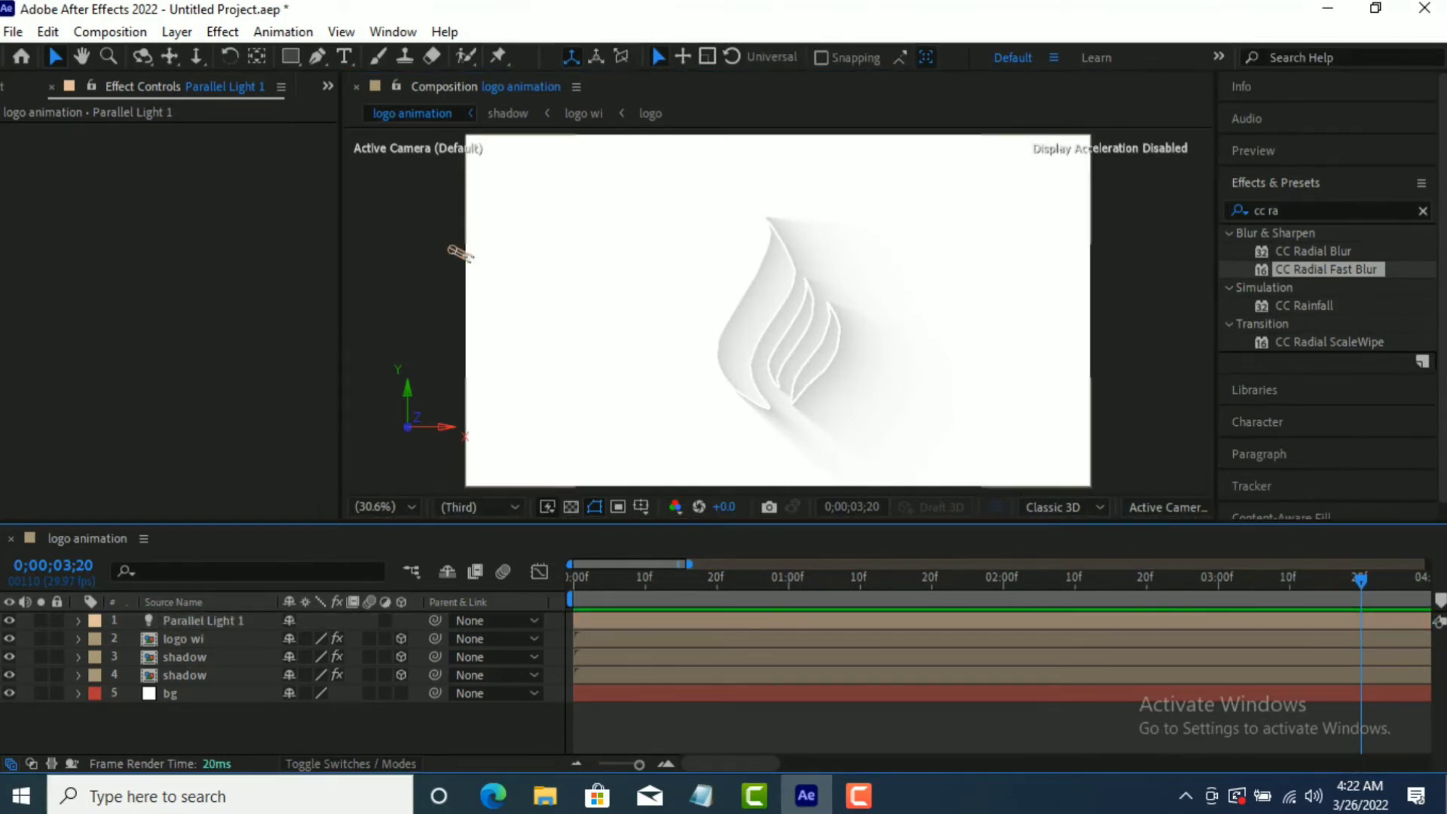
- Add the logo composition as a layer between Parallel Light 1 and logo wi and view it at 0;00;02;04
left_click(6, 89)
left_click_drag(51, 300, 156, 628)
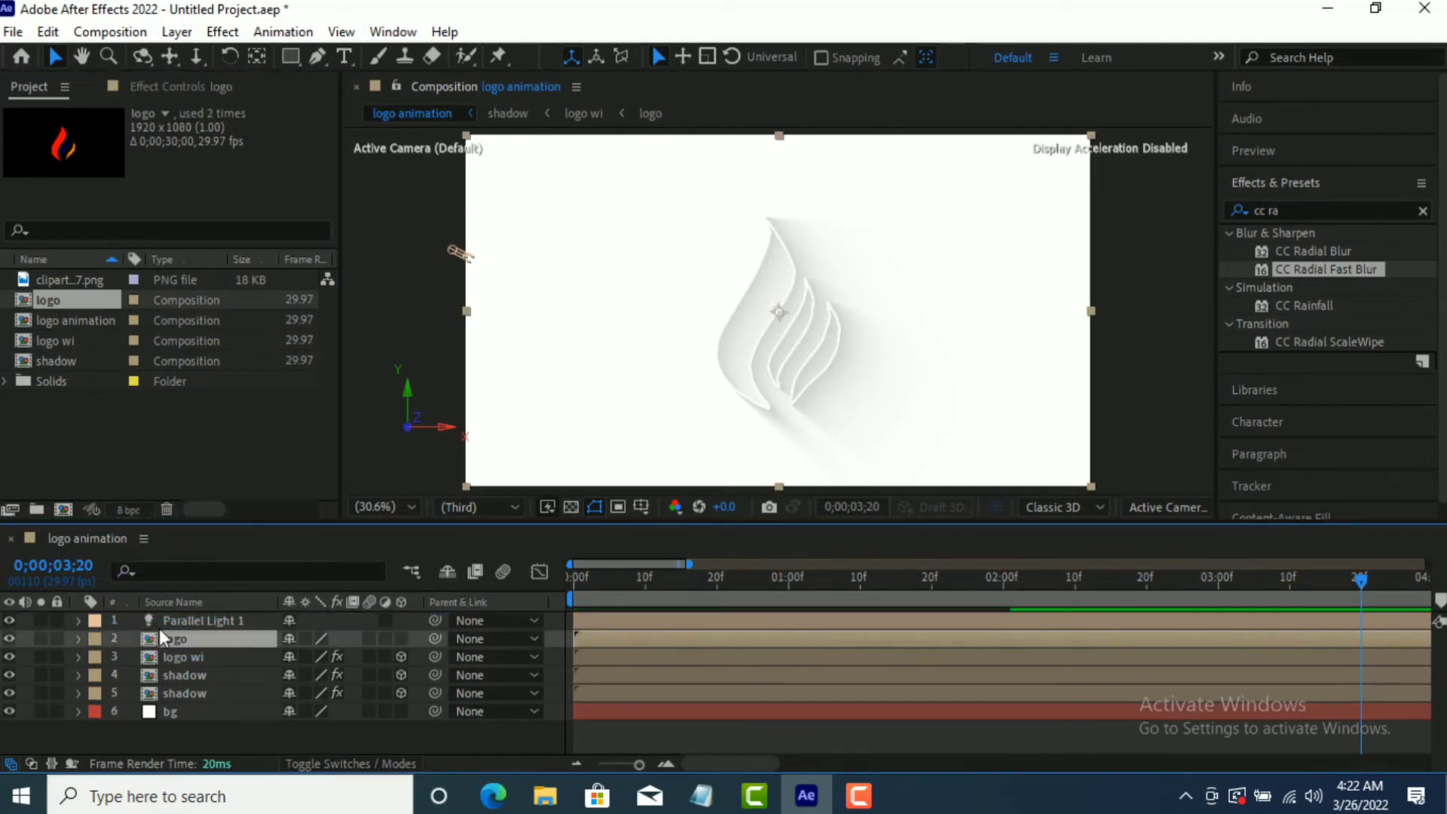
left_click_drag(1354, 578, 1031, 603)
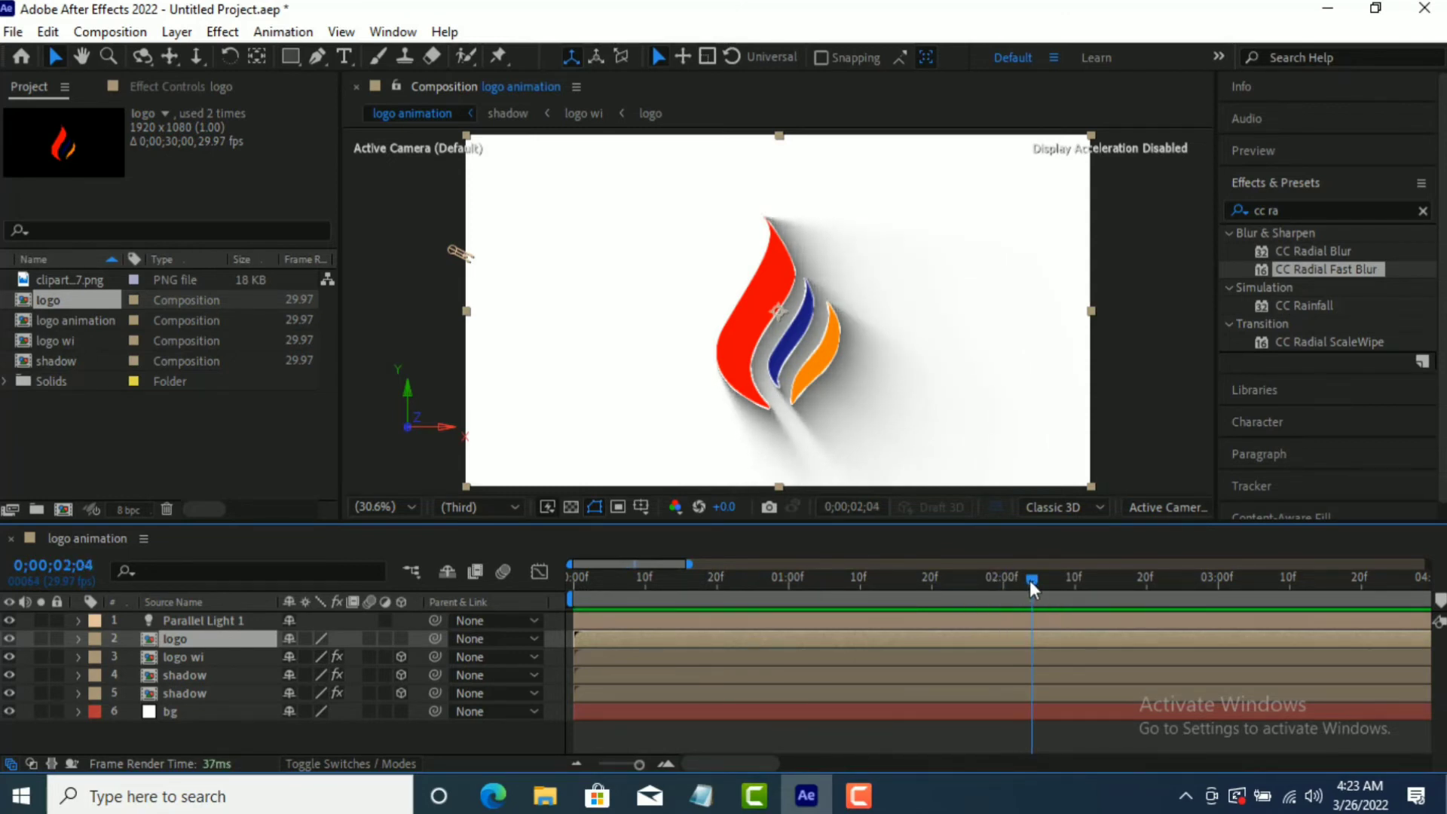
- Keyframe the logo layer's opacity from 0% at 0;00;01;28 to 100% at 0;00;02;12
key("t")
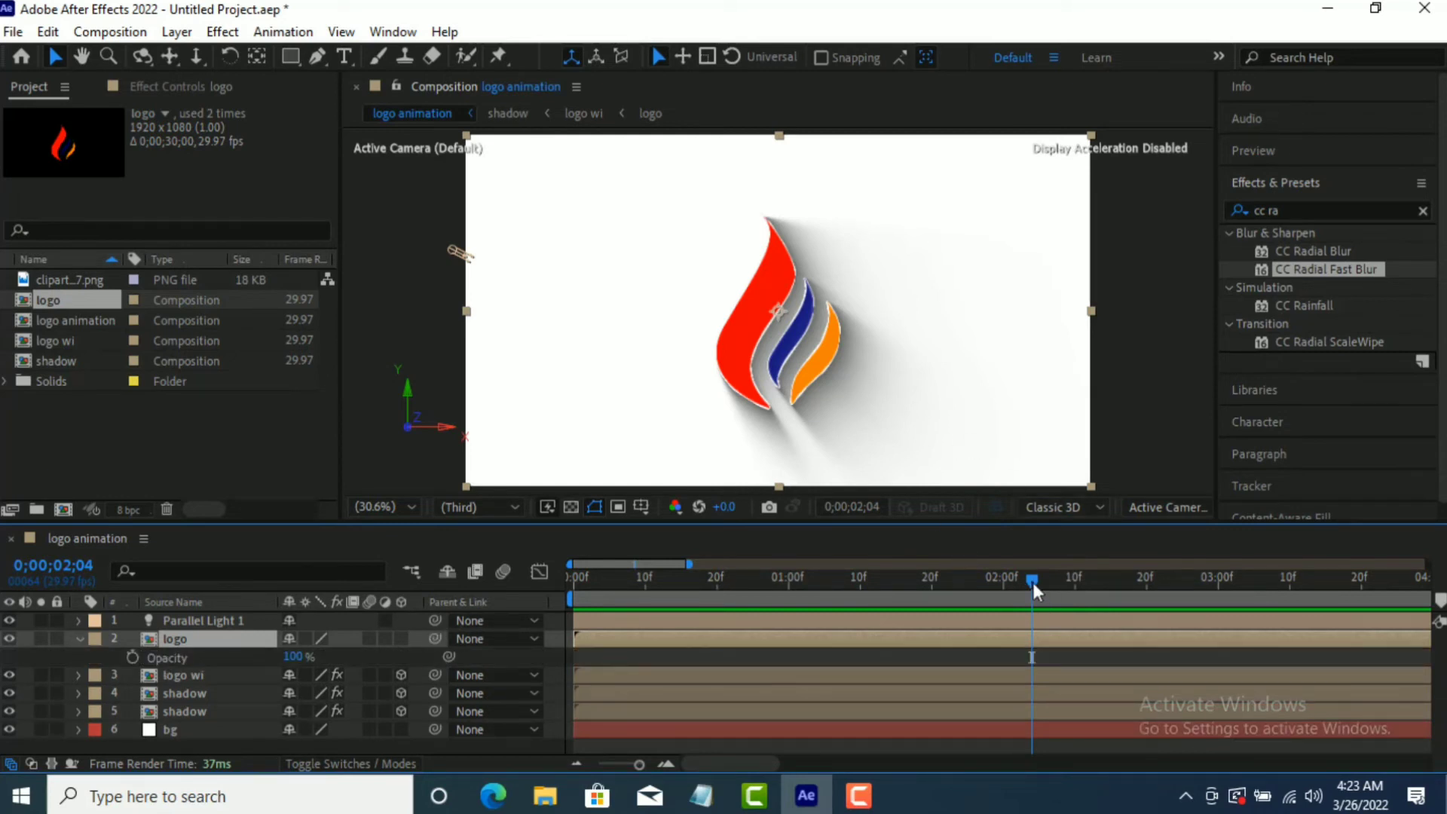
left_click_drag(1033, 582, 988, 594)
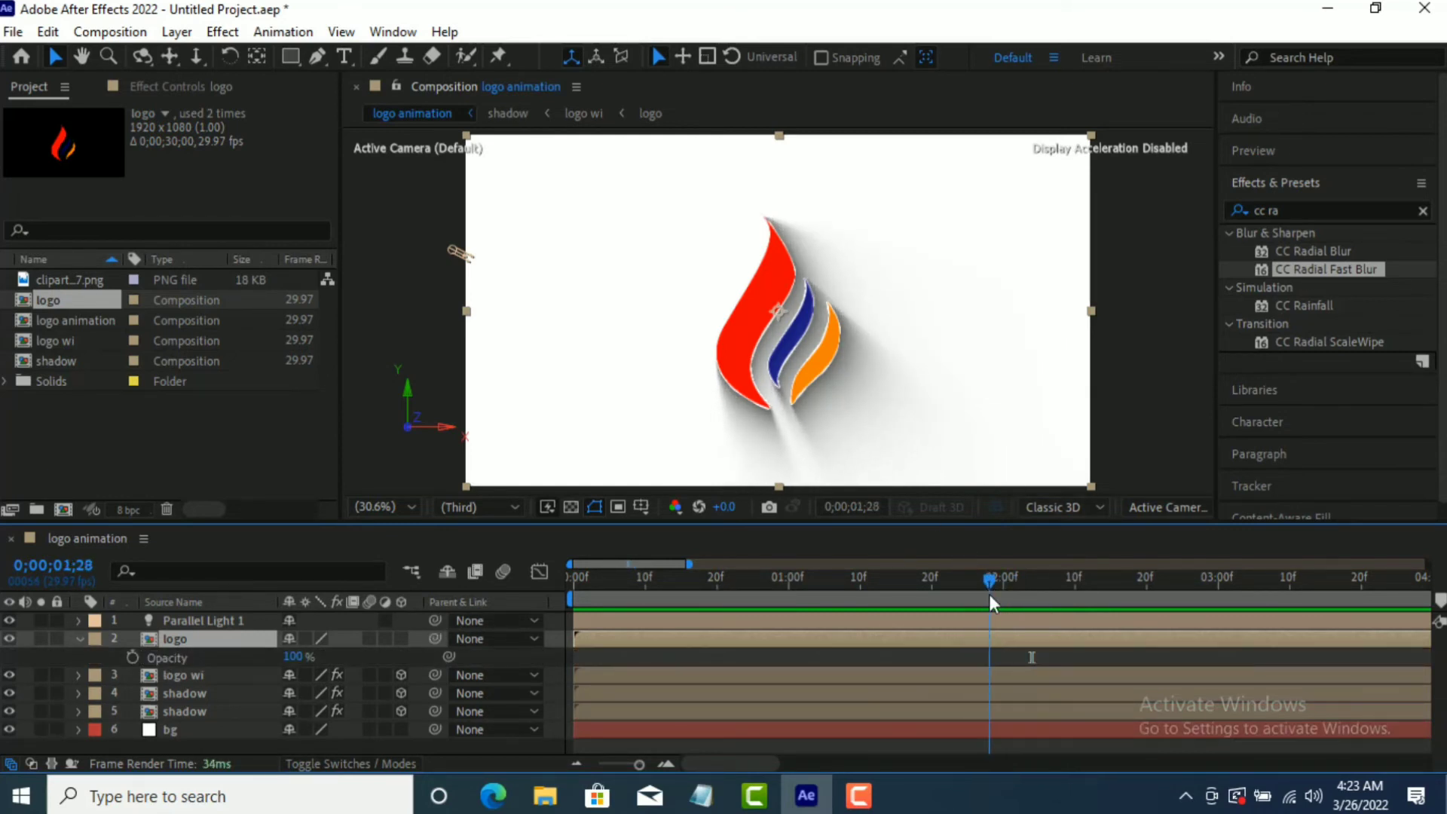
left_click(133, 657)
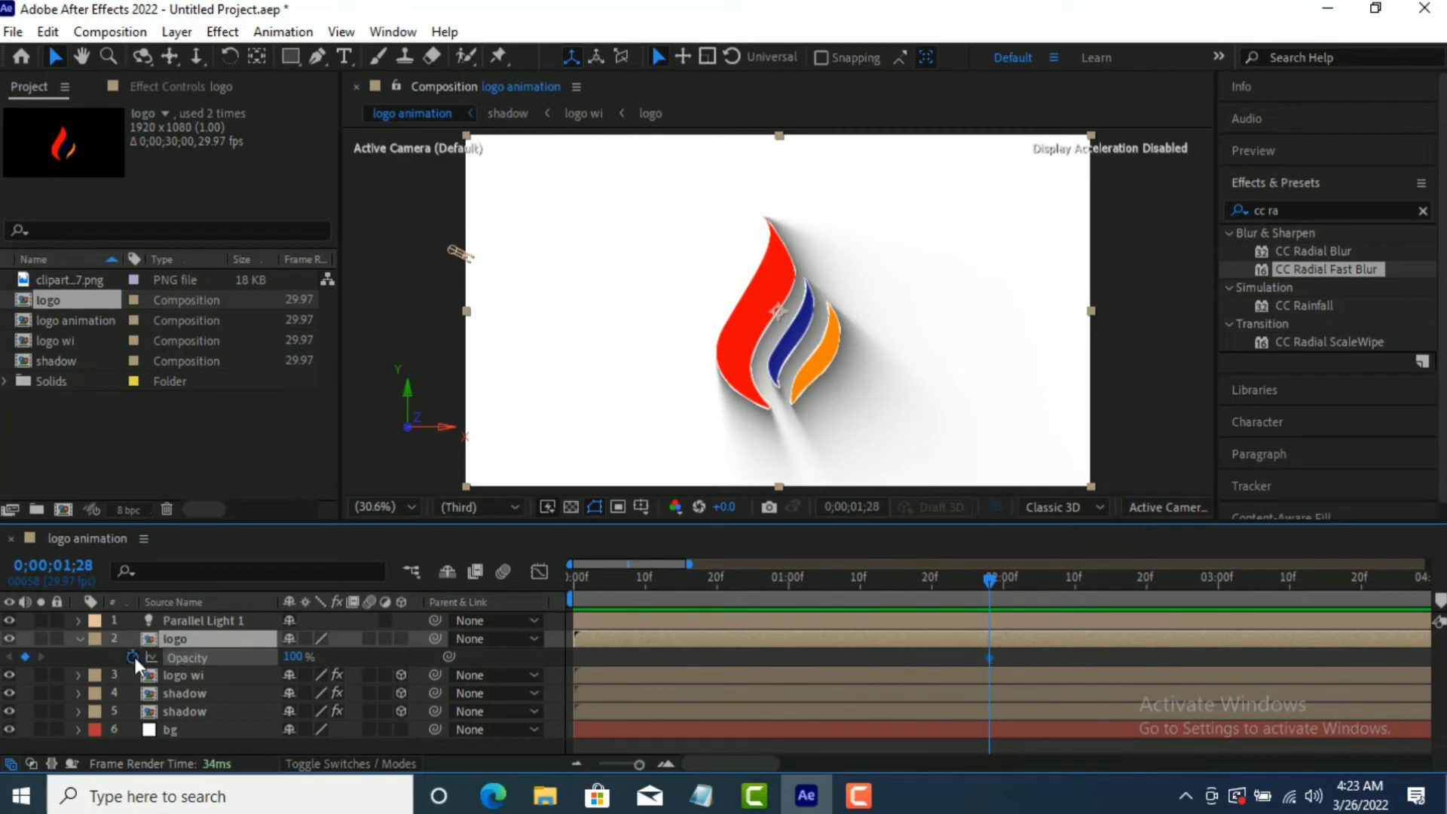
left_click_drag(291, 657, 102, 670)
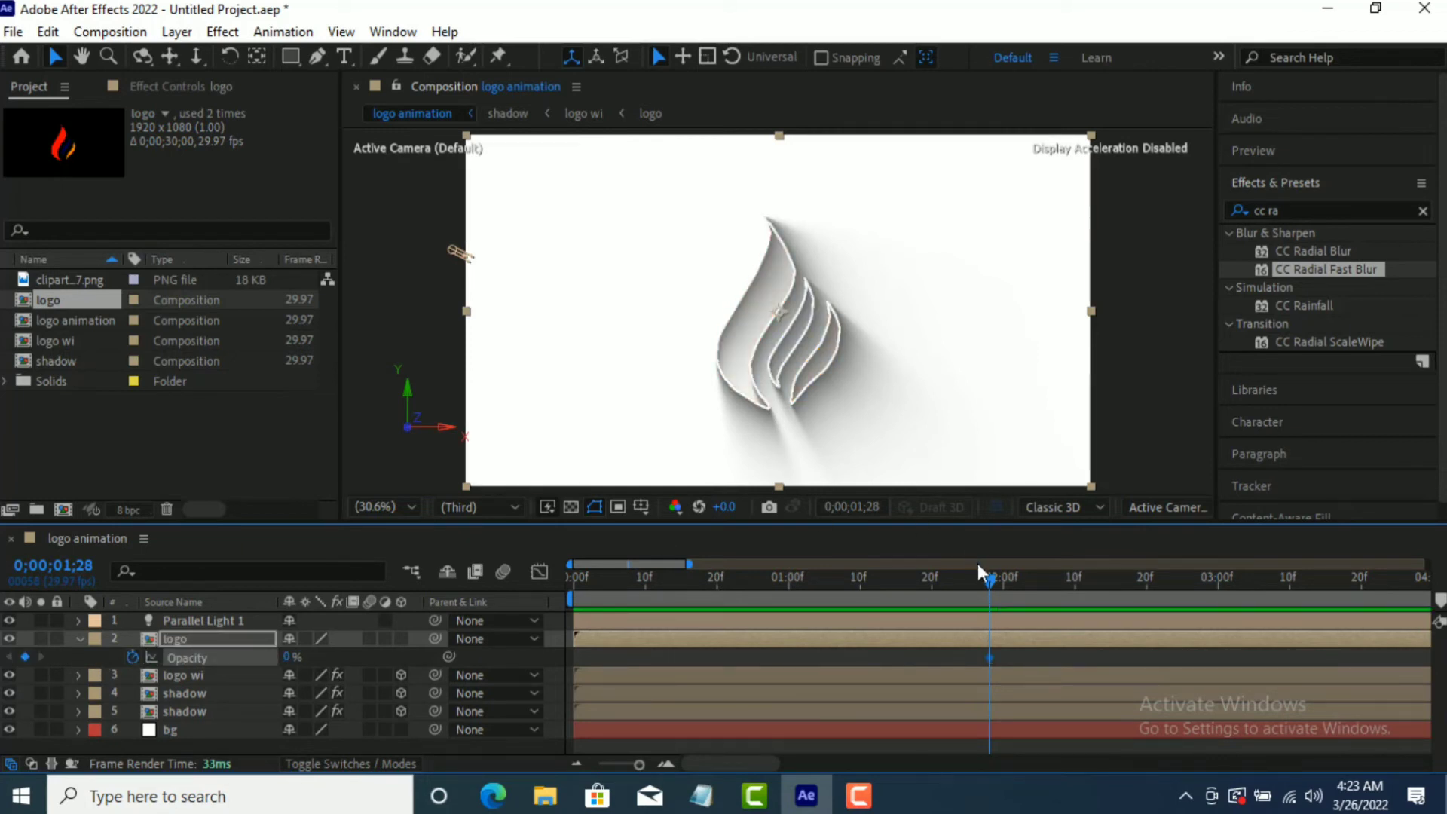
left_click_drag(1006, 579, 1094, 586)
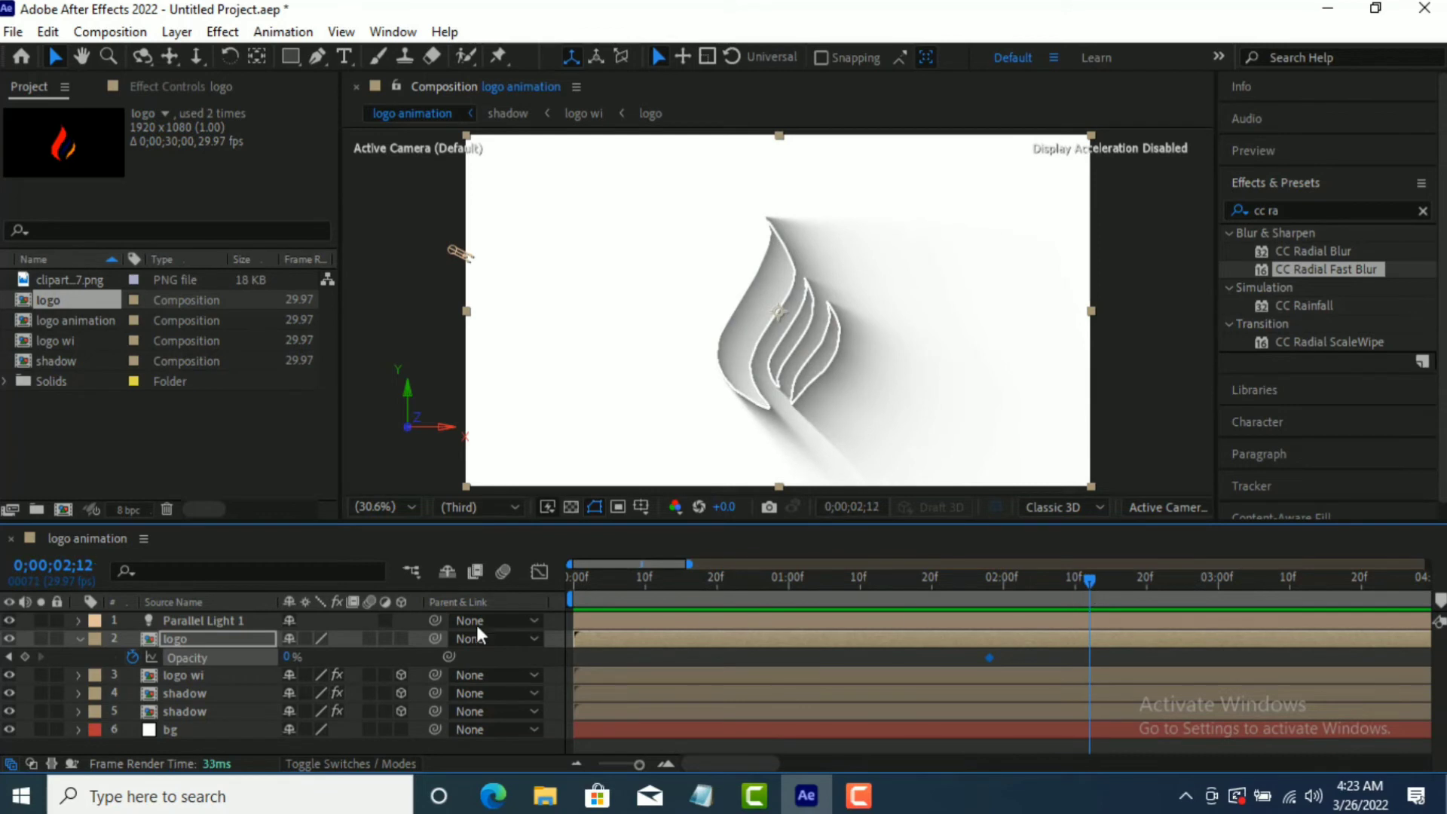
left_click_drag(290, 658, 324, 658)
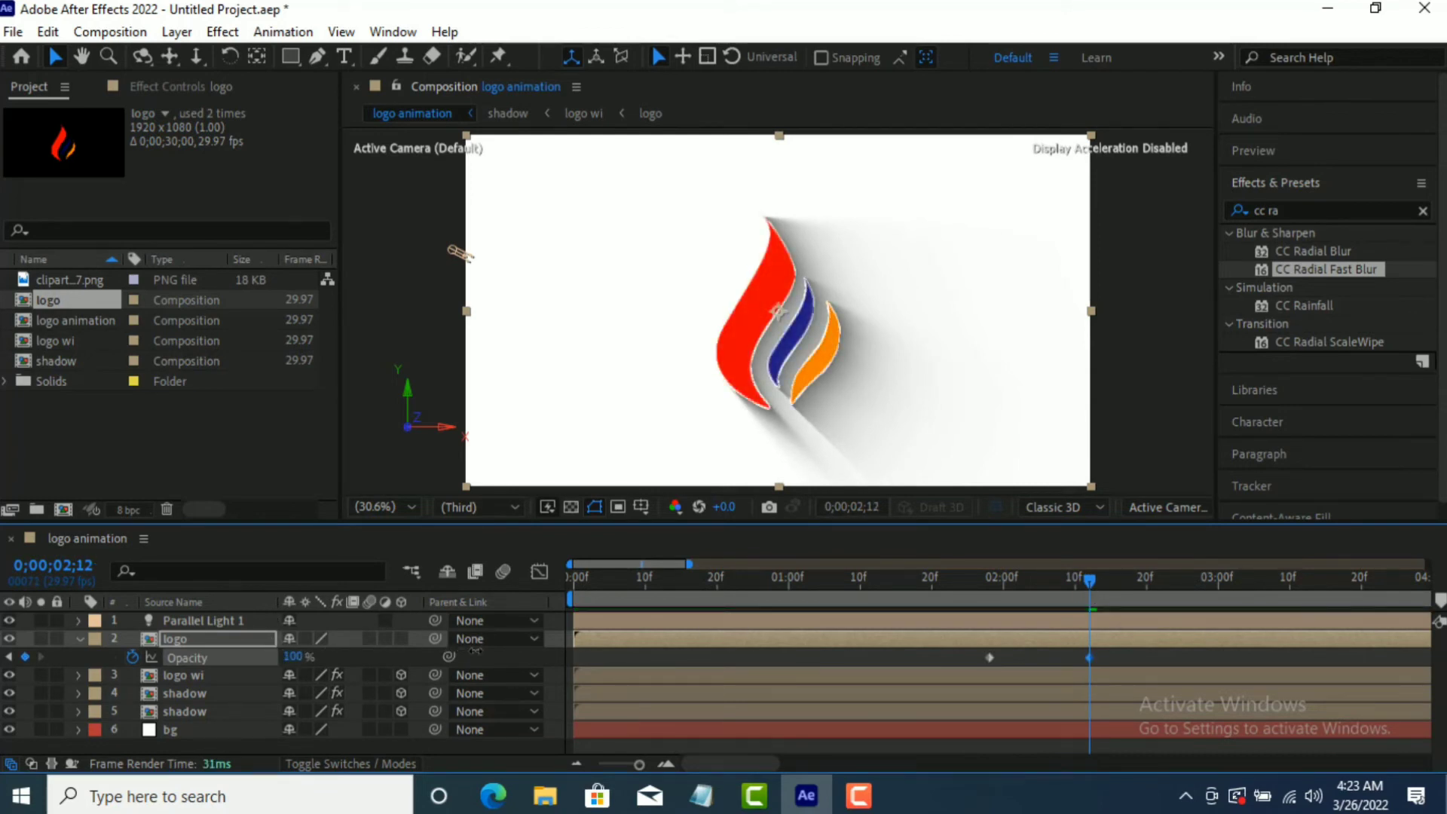
- Shift the logo layer's opacity keyframes later, to about 0;00;02;04 and 0;00;02;13, and preview the fade-in
left_click_drag(994, 657, 1098, 655)
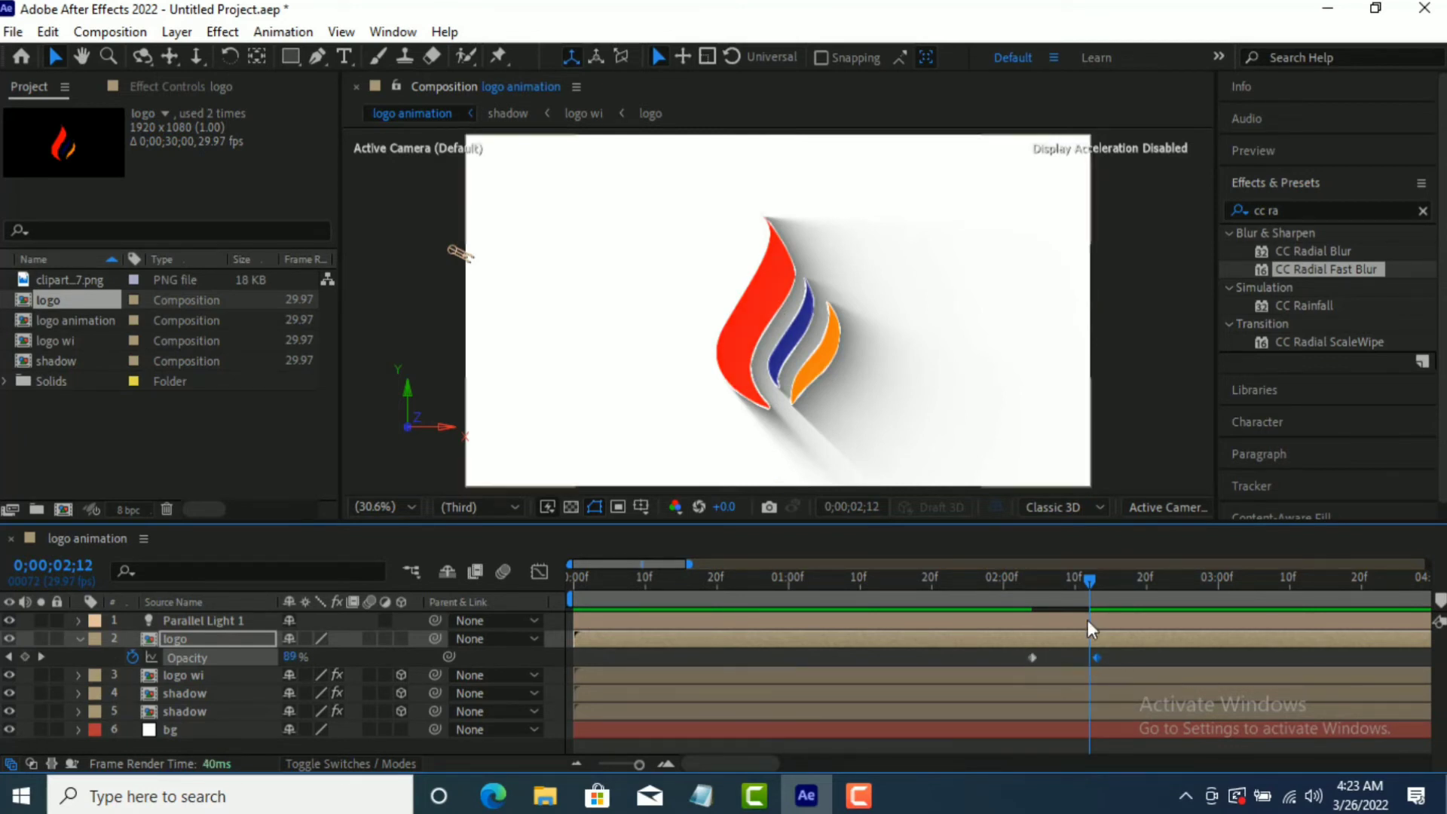
key("space")
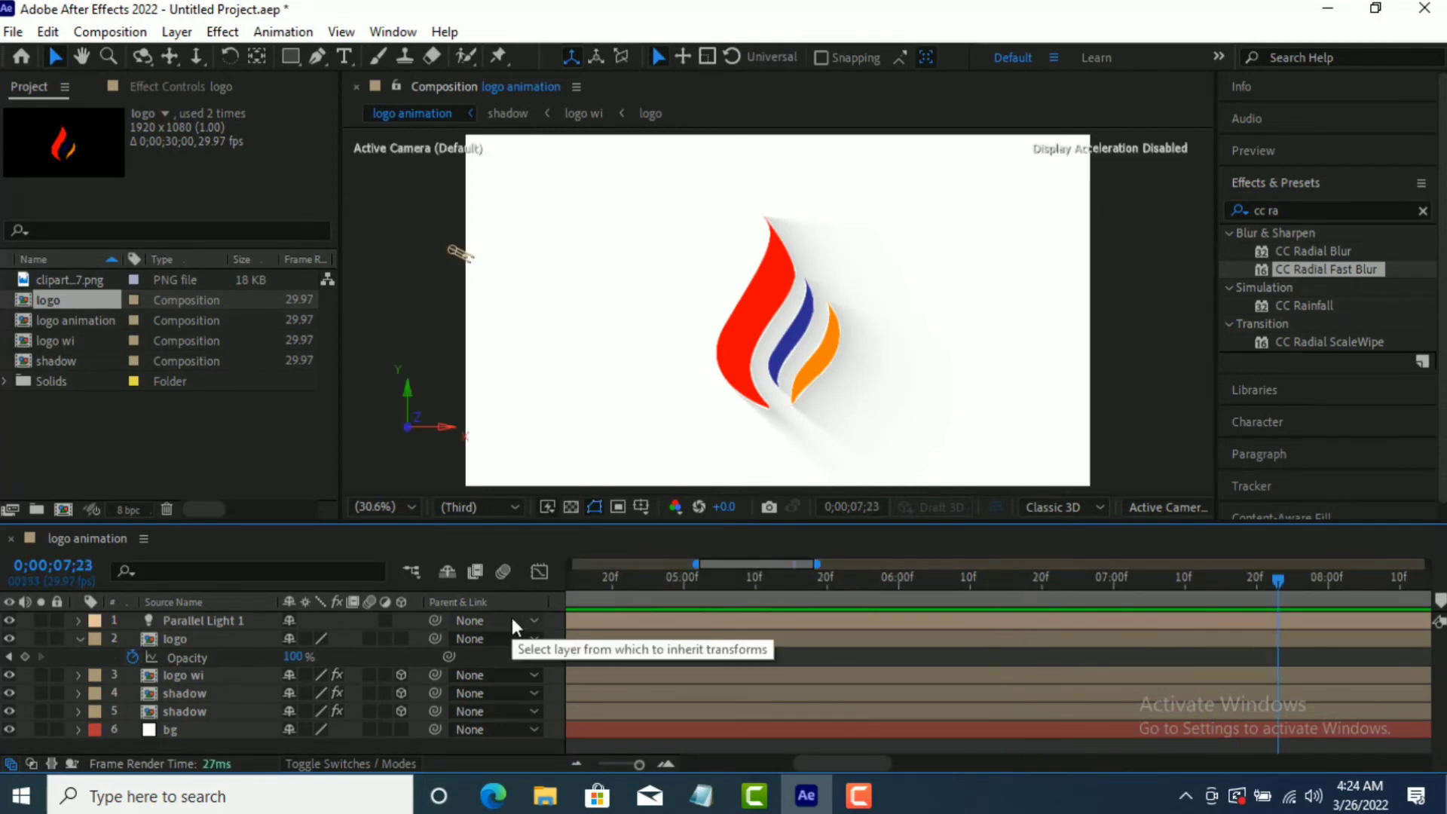
left_click(80, 639)
left_click(80, 638)
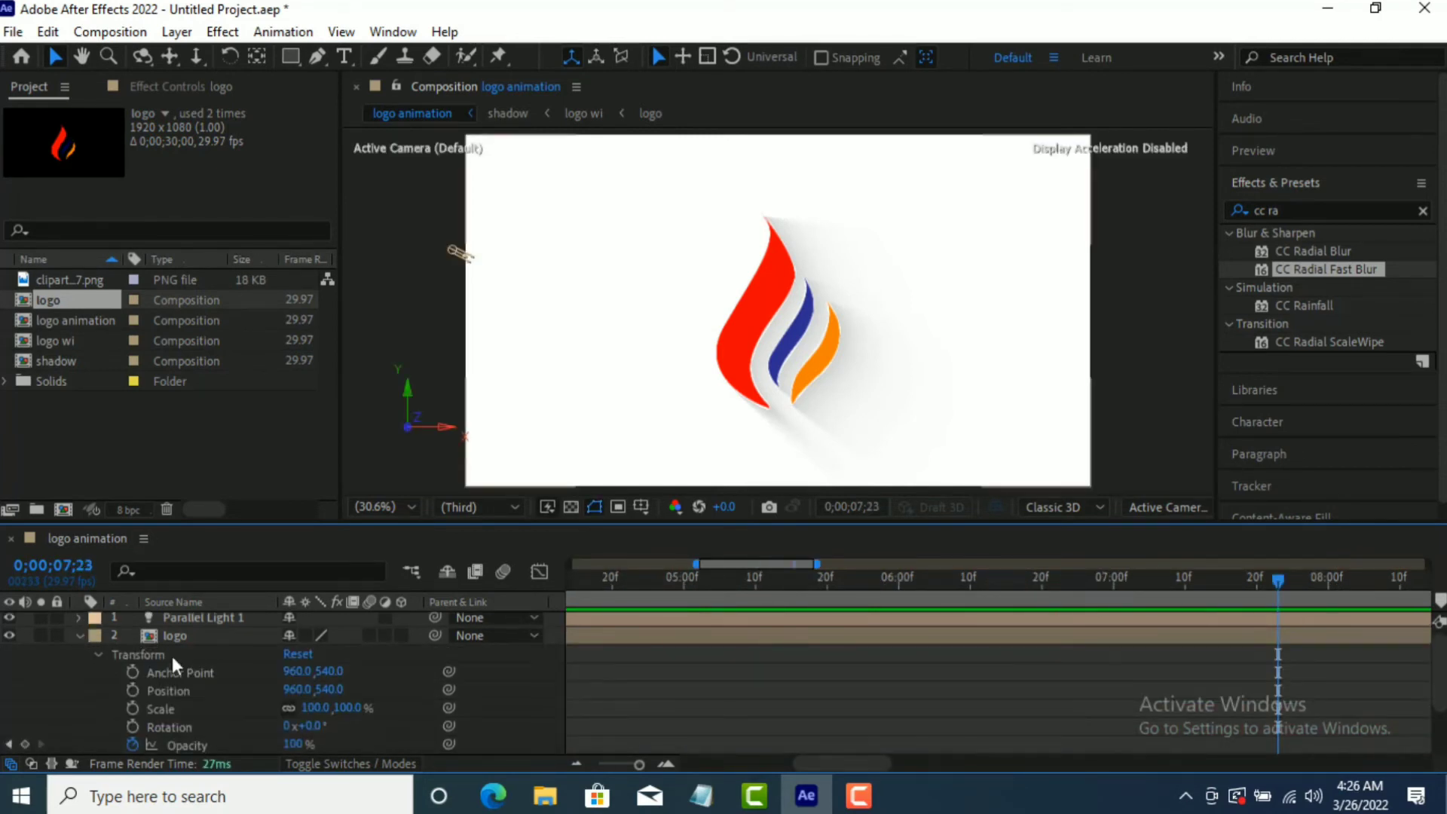
left_click(79, 635)
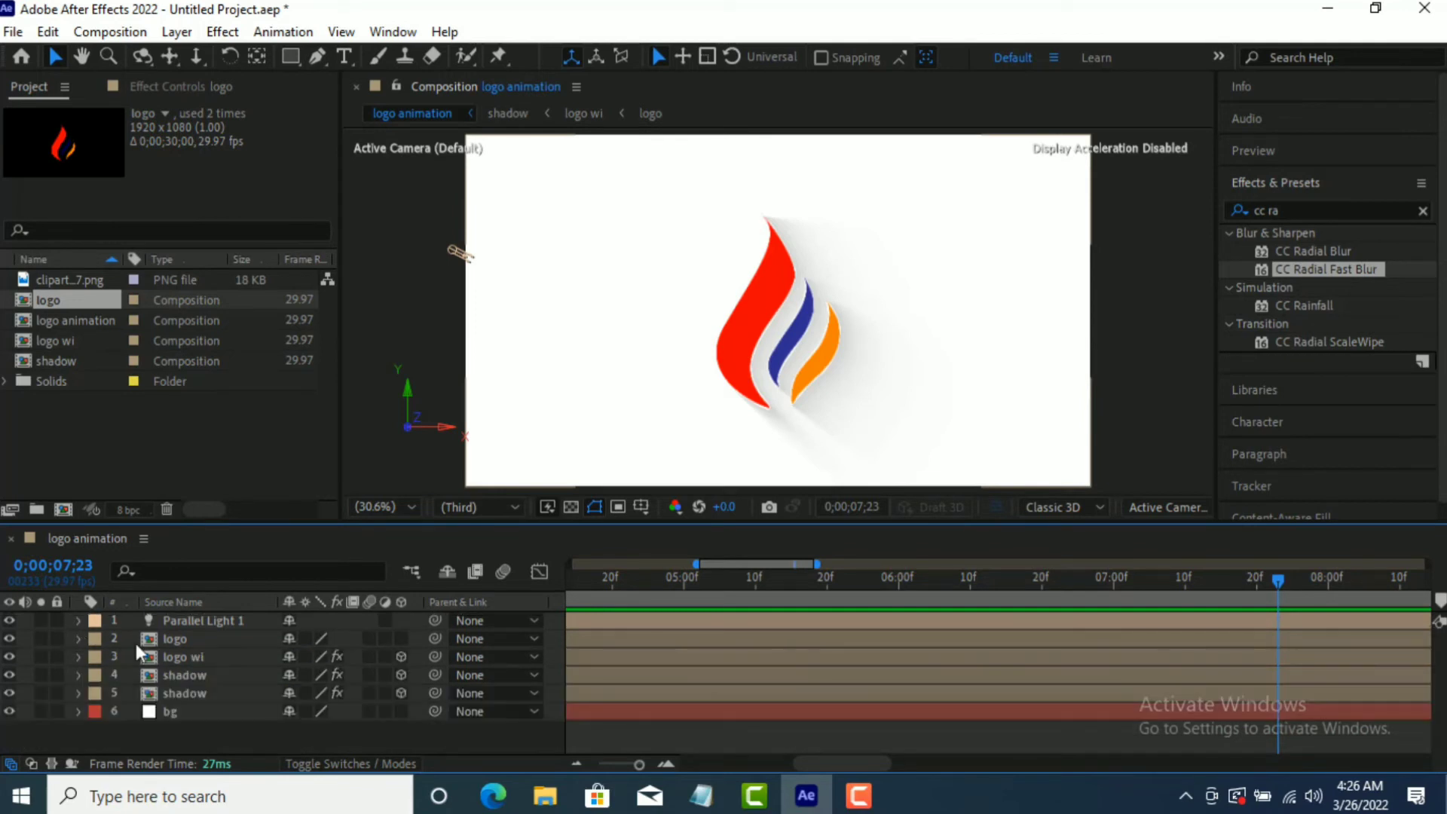
left_click(80, 638)
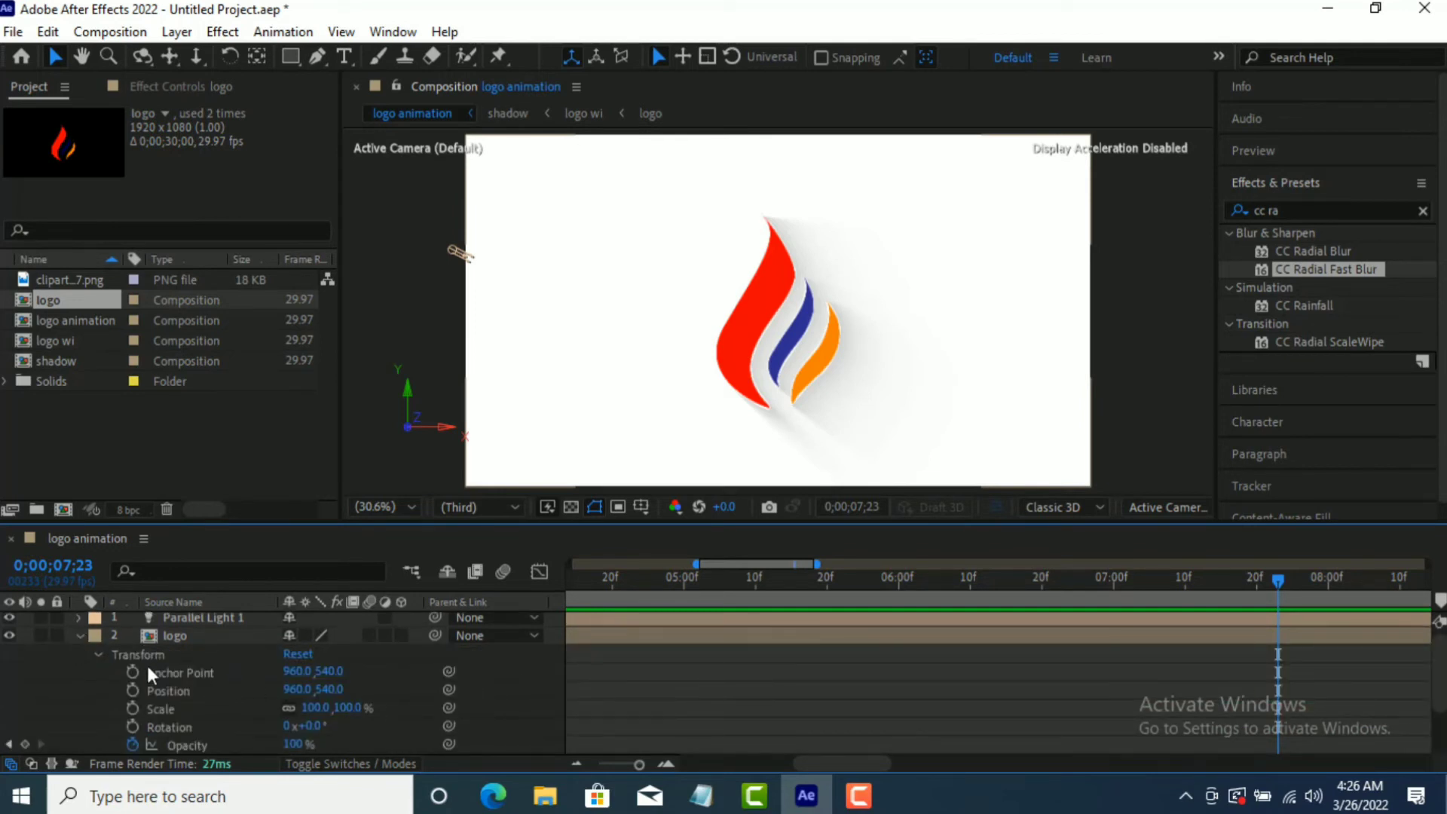
left_click(99, 655)
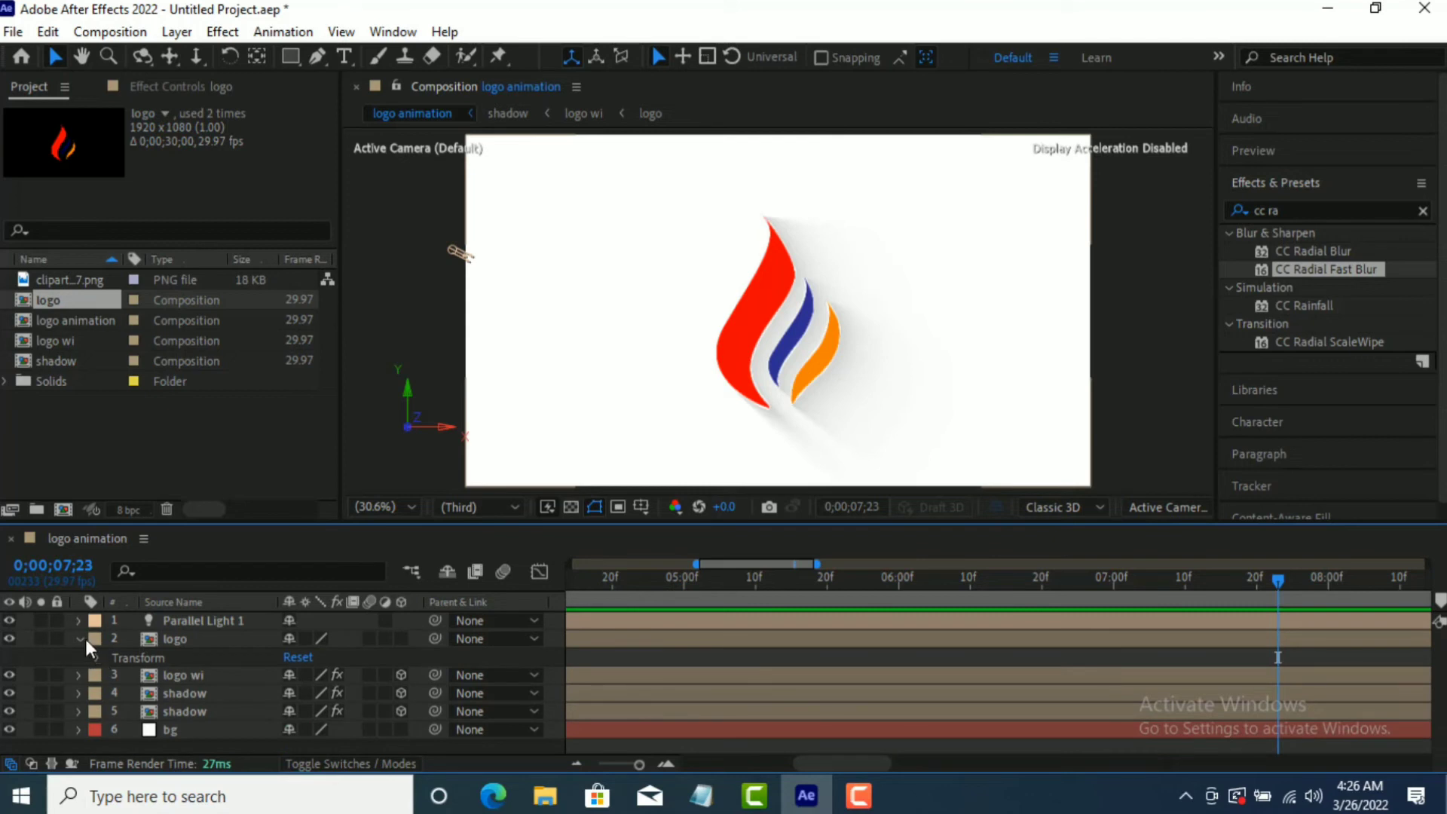
- Make the logo layer 3D and turn off Accepts Lights in its material options
left_click(401, 637)
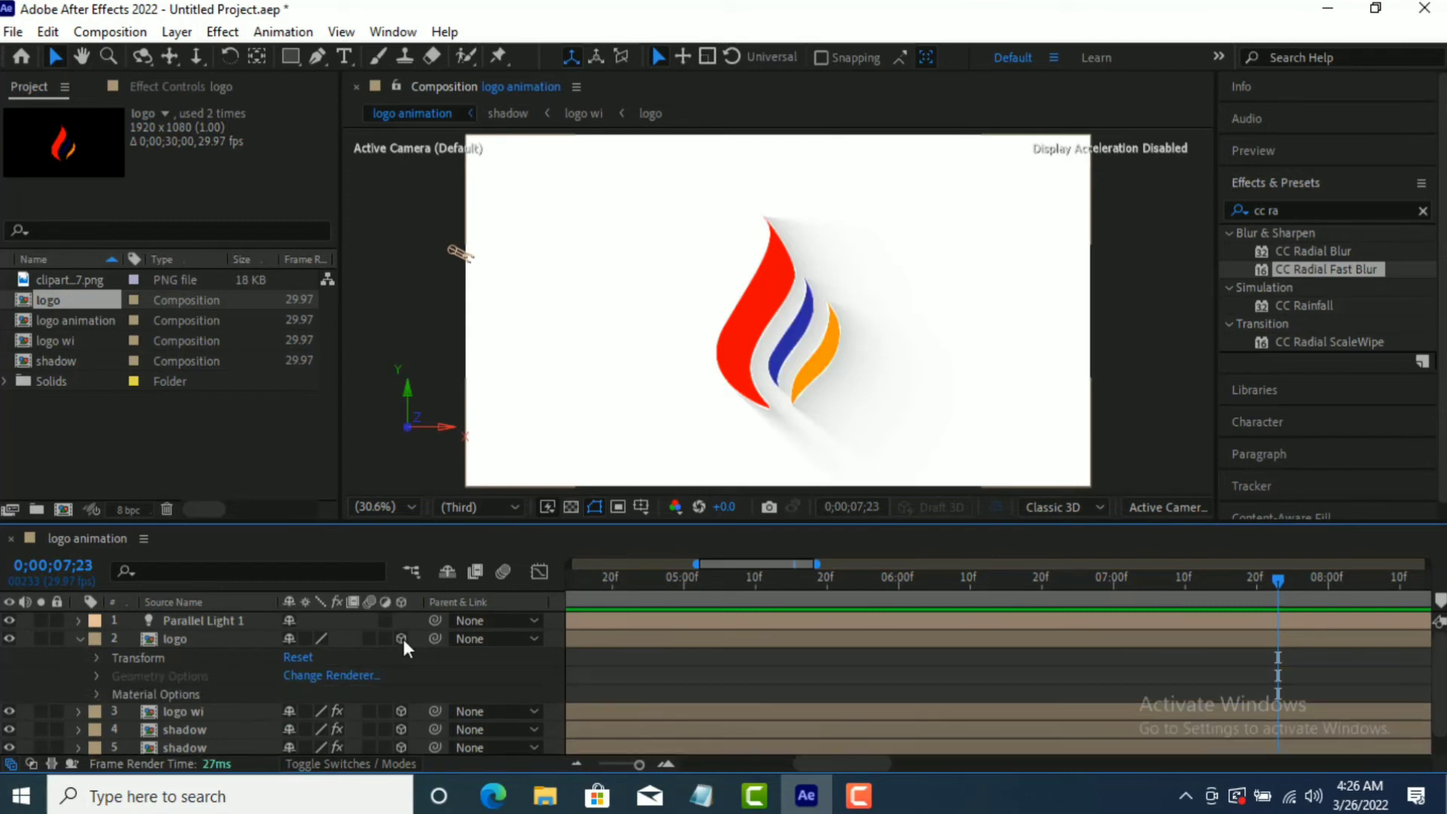
left_click(96, 694)
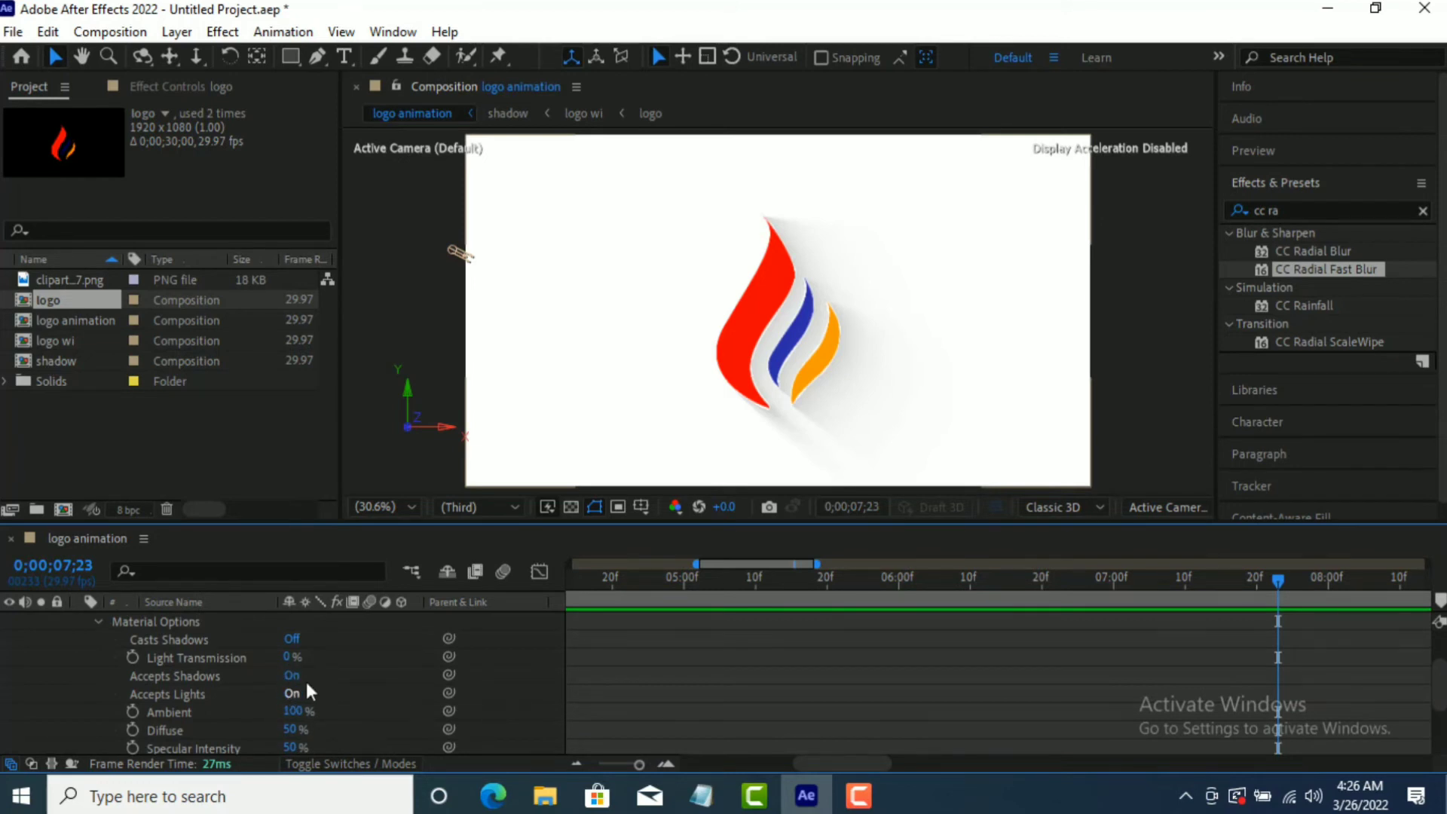
left_click(293, 694)
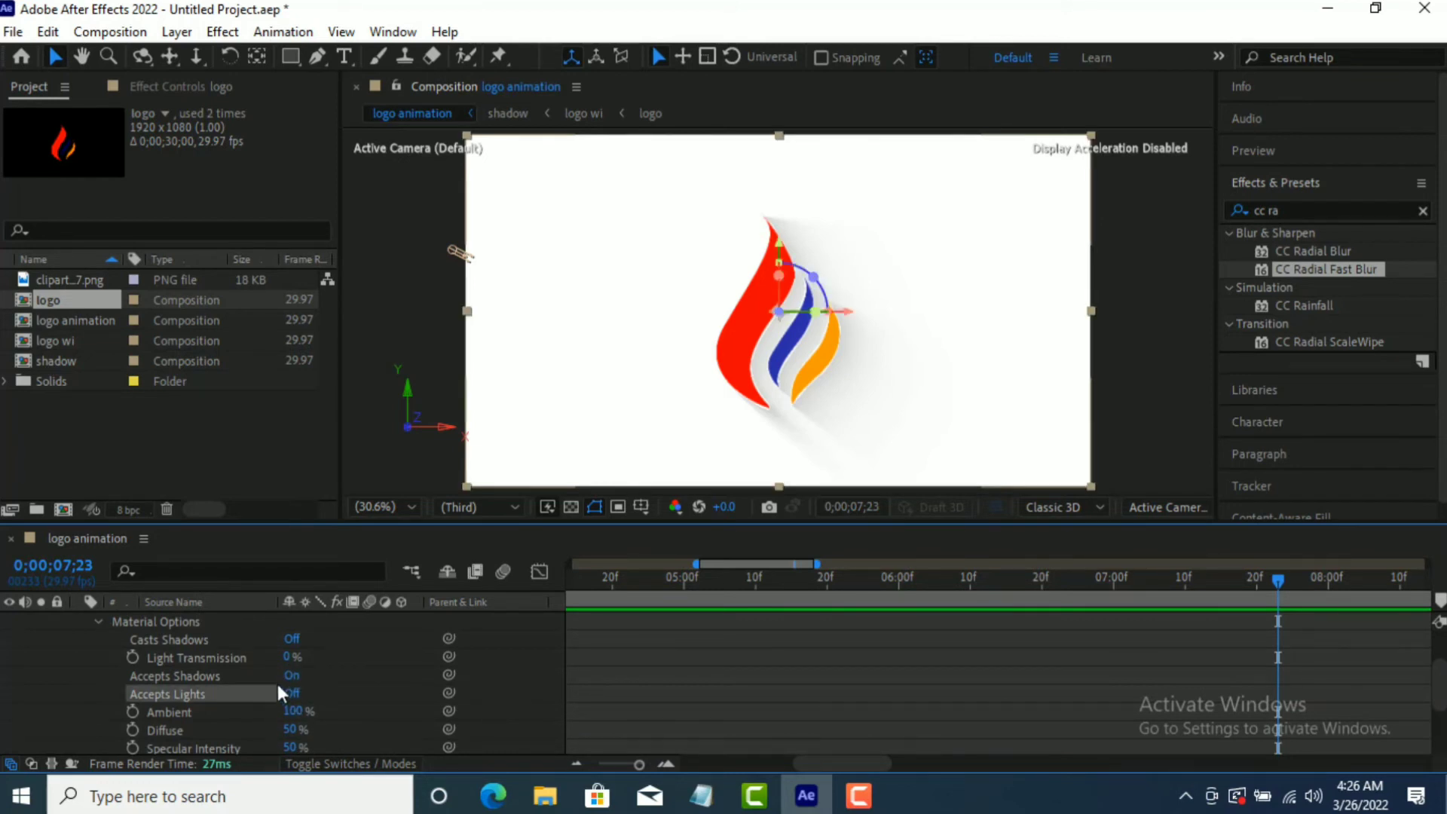
left_click(97, 619)
scroll(81, 614, "up", 1)
left_click(78, 614)
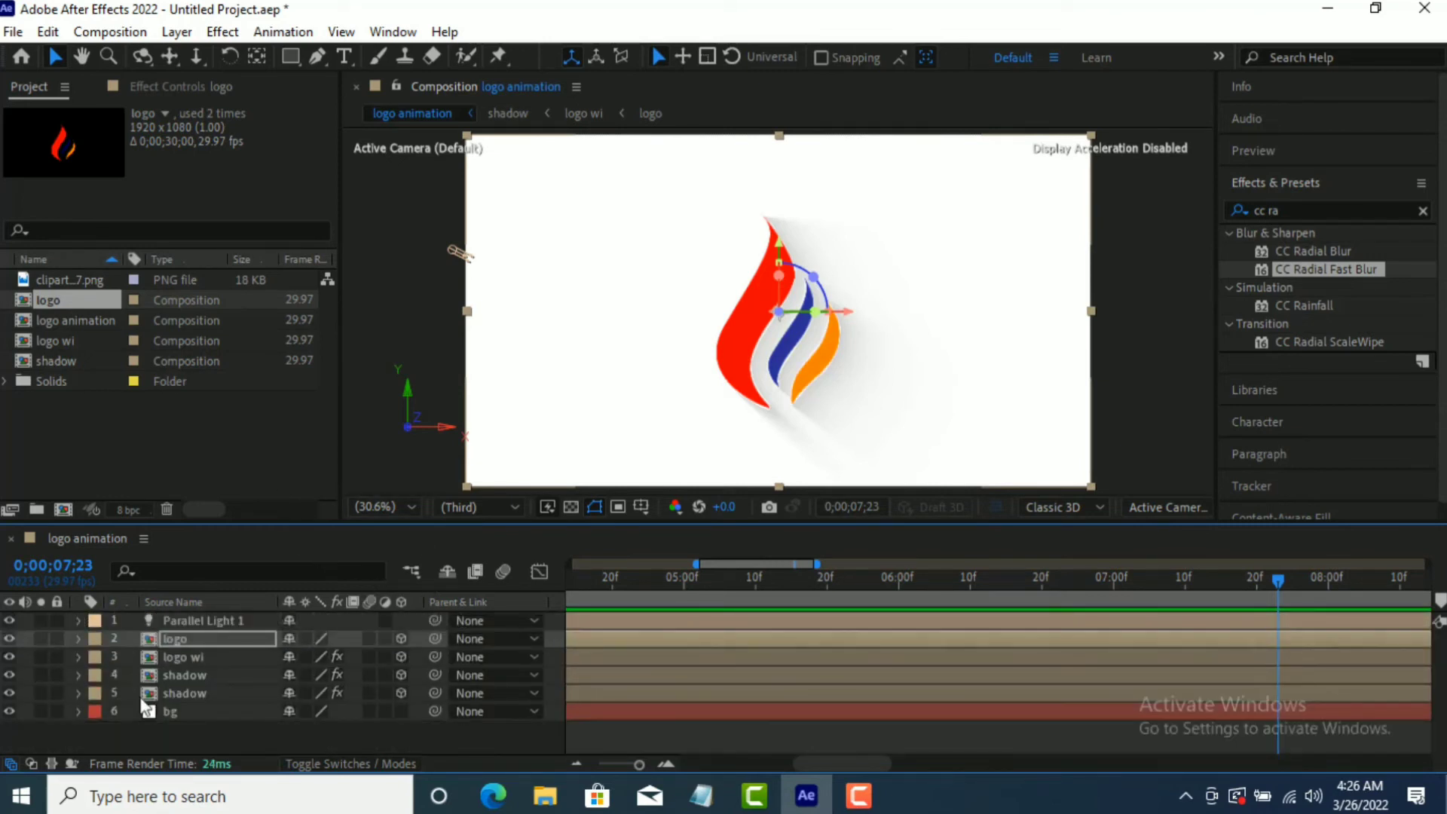
left_click(142, 728)
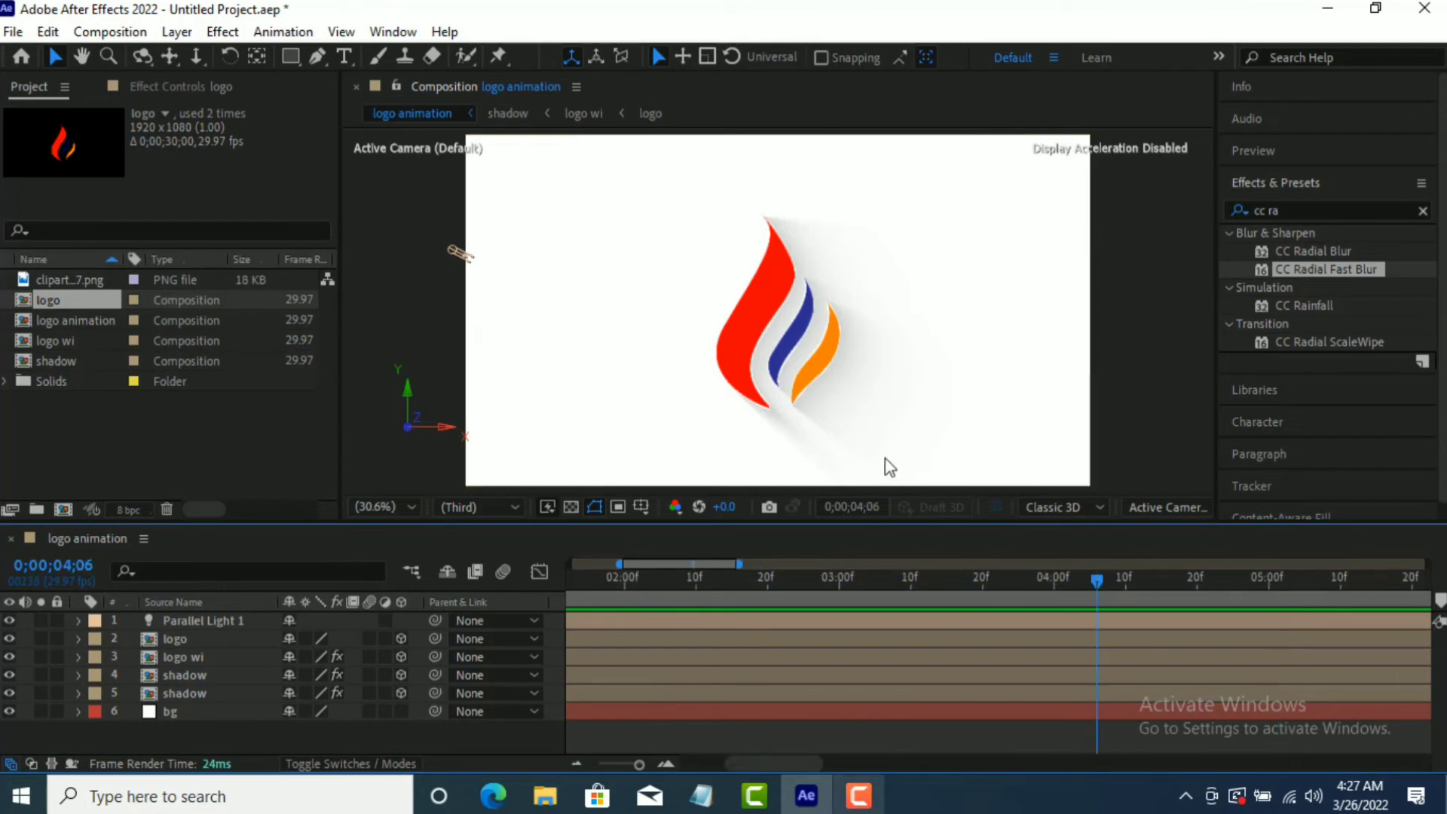
- Add a text layer reading "LOGO ANIMATION" to the composition
right_click(297, 733)
mouse_move(362, 491)
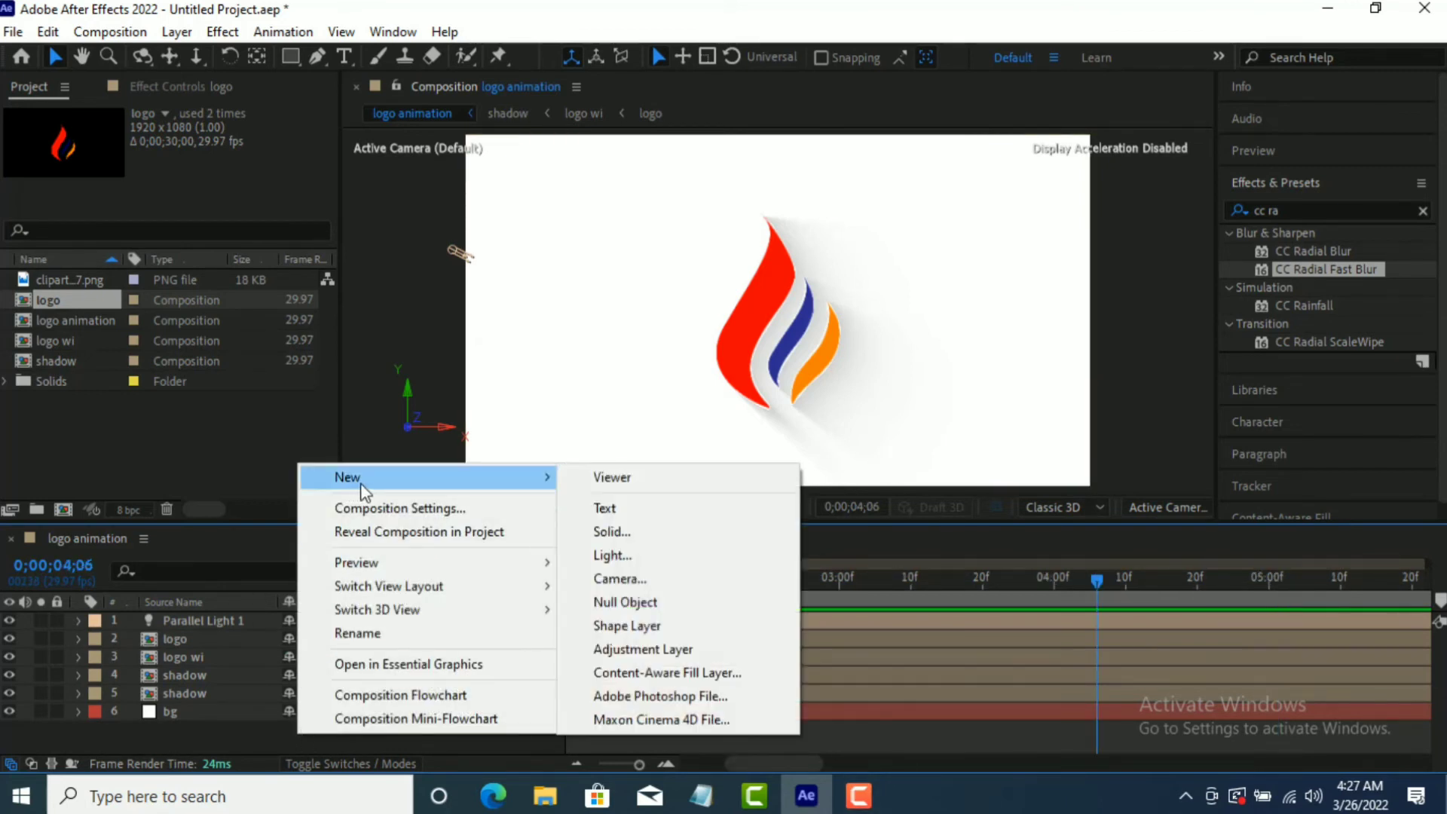
left_click(627, 507)
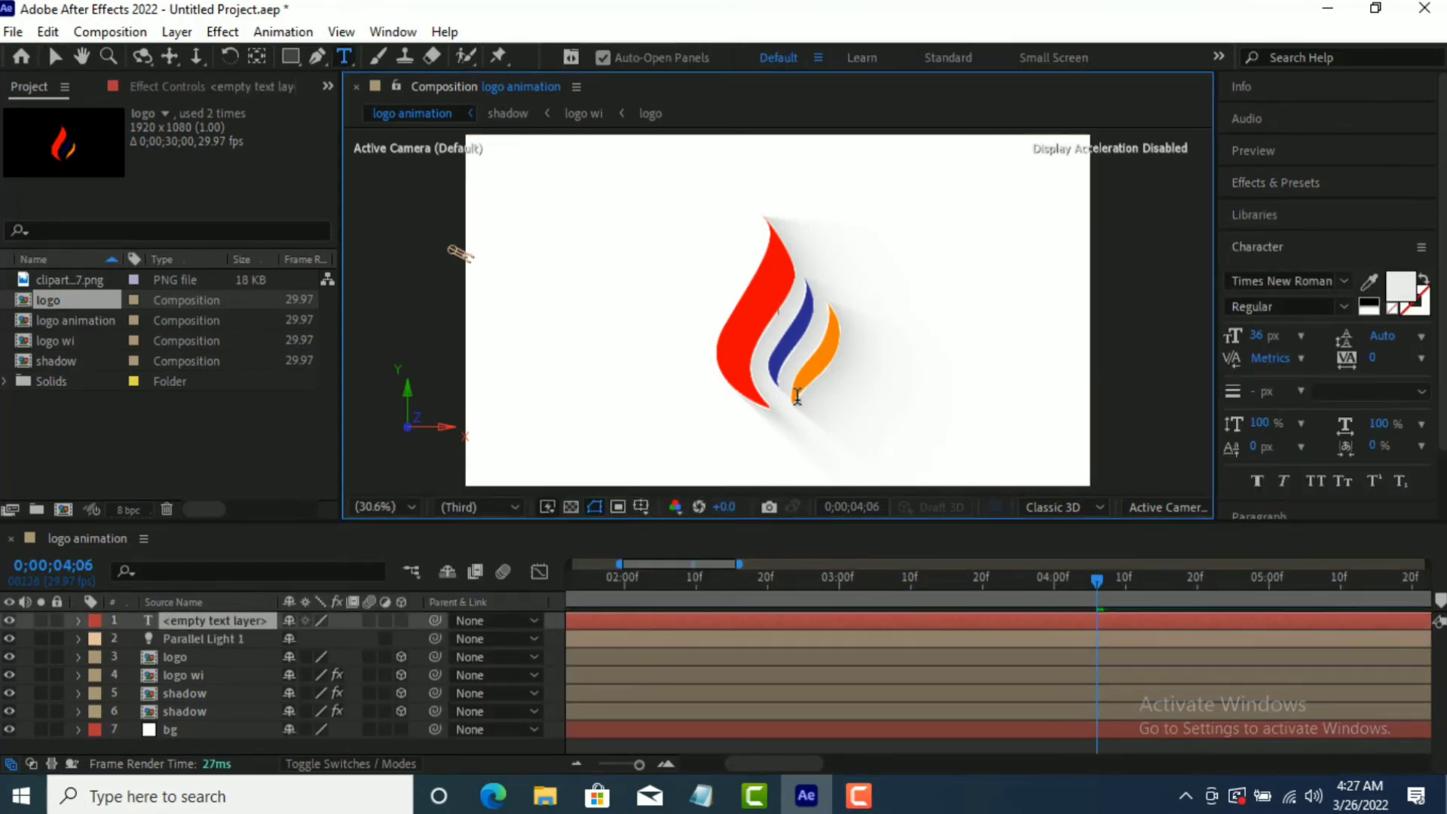
key("BackSpace")
key("BackSpace")
type("LOGO ANIMATION")
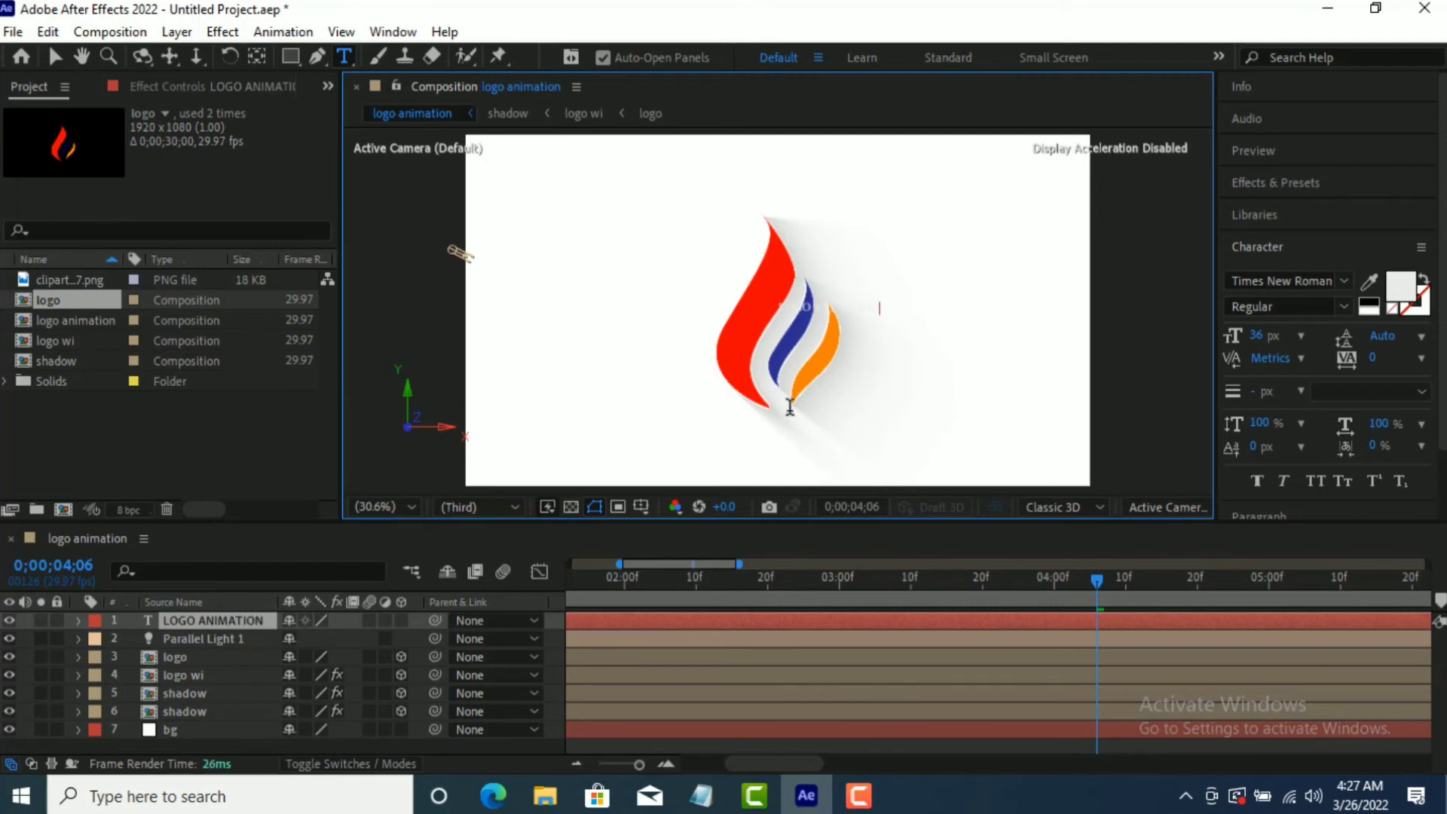
left_click(55, 57)
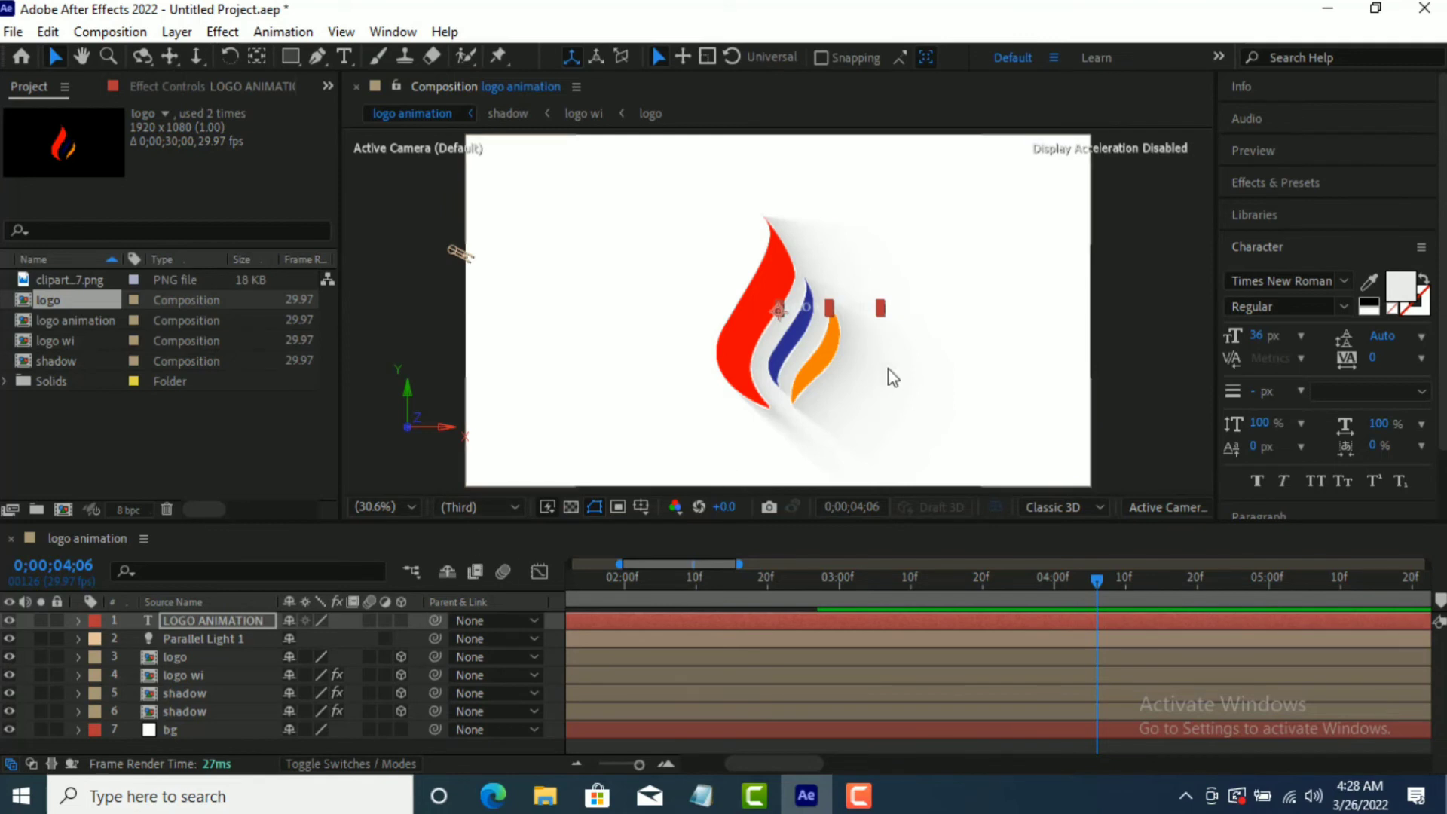
- Move the LOGO ANIMATION text just below the flame and set its fill color to black (000000)
left_click_drag(841, 306, 793, 427)
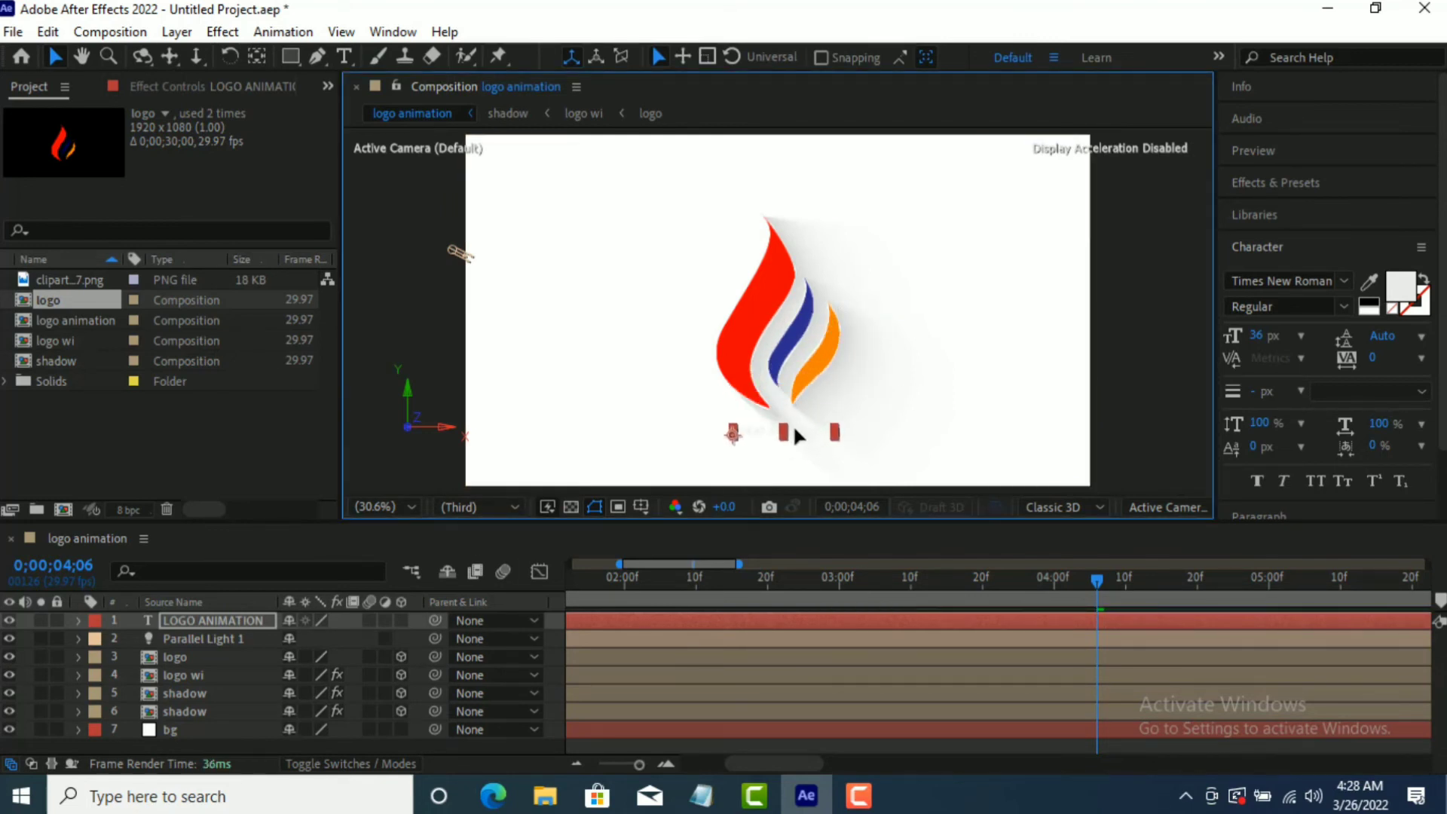
left_click(1401, 286)
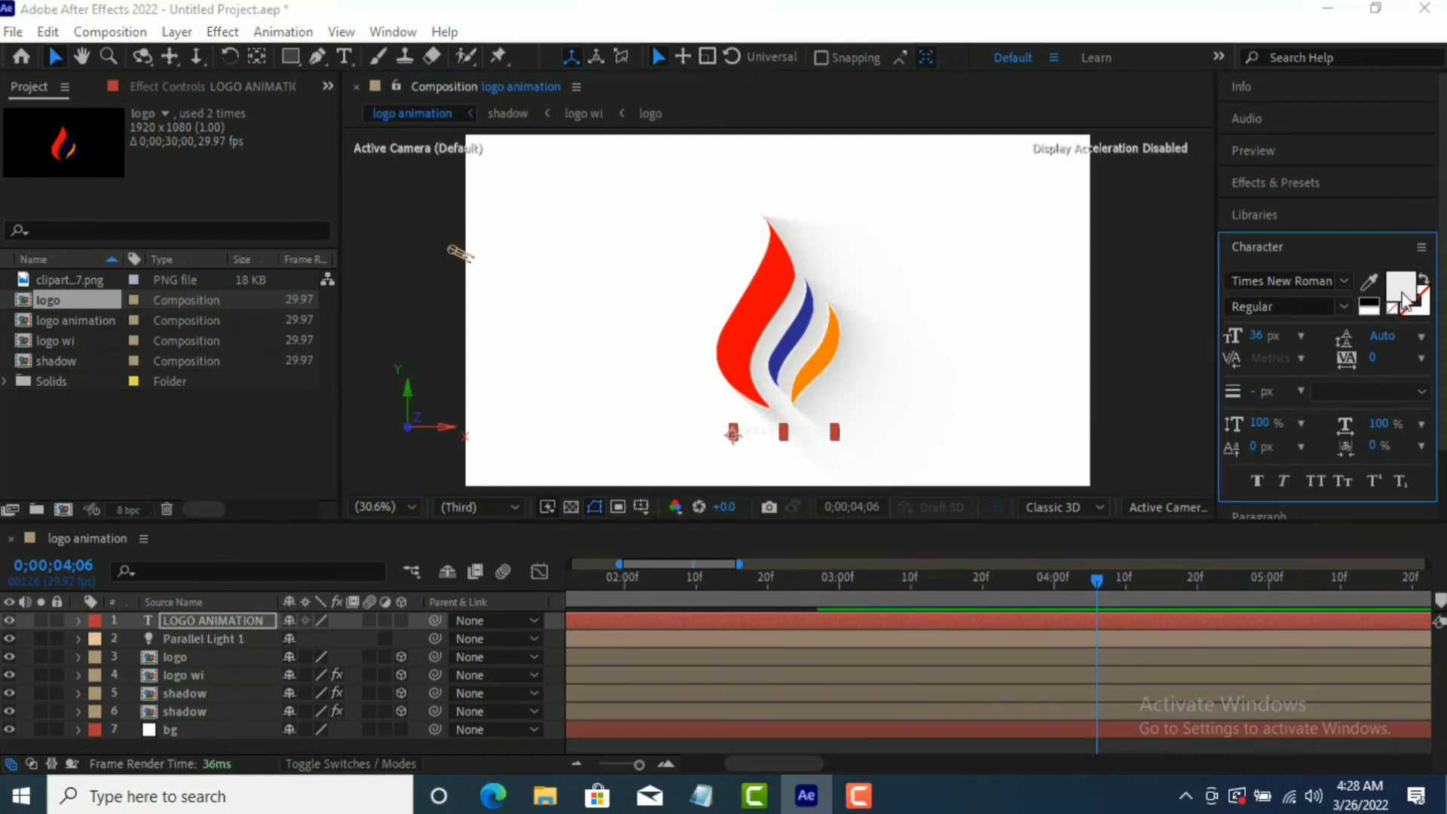
left_click_drag(471, 264, 470, 533)
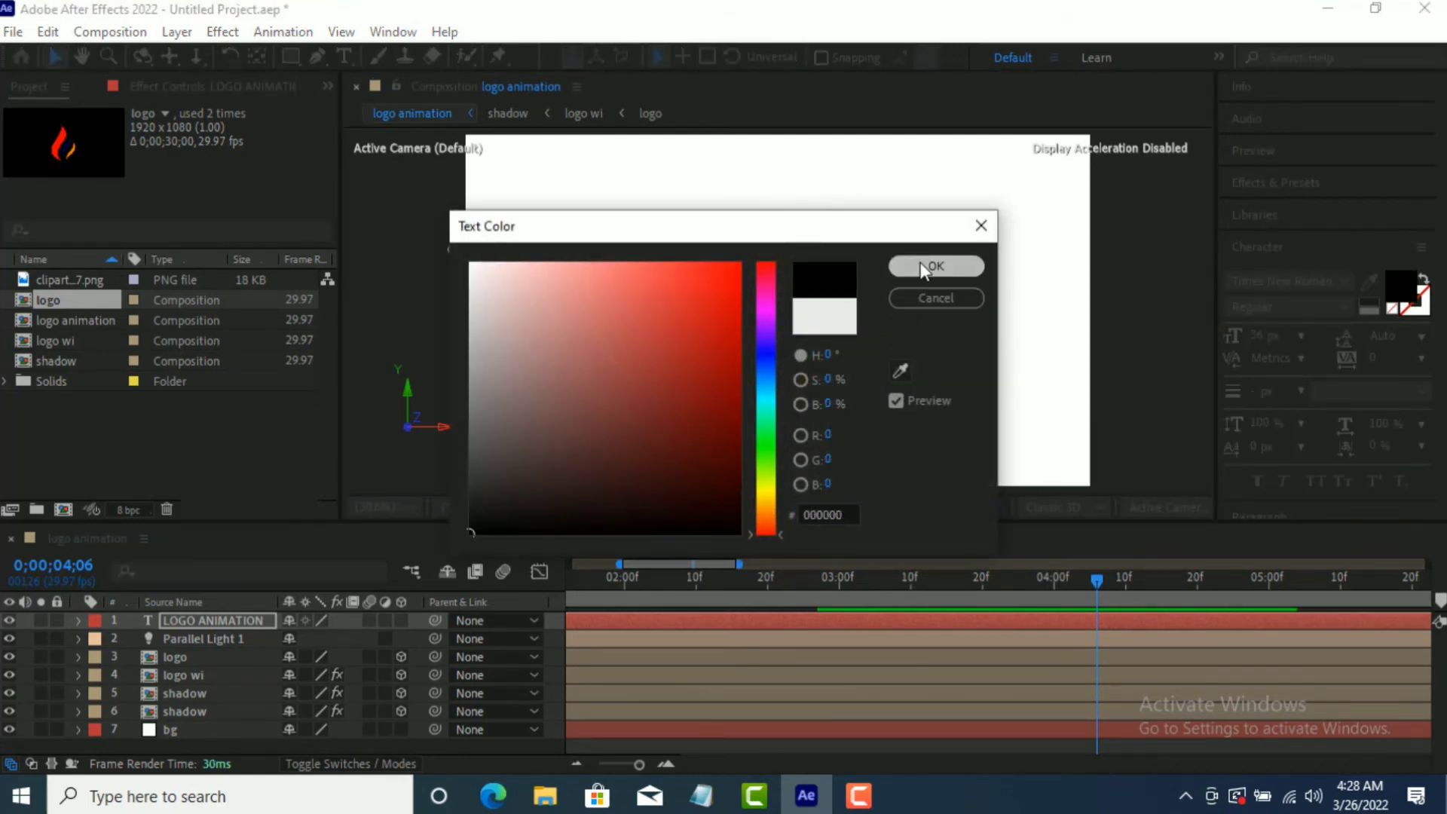
left_click(935, 266)
- Set the text to Times New Roman Bold at 67 px and center it beneath the flame
left_click(1339, 288)
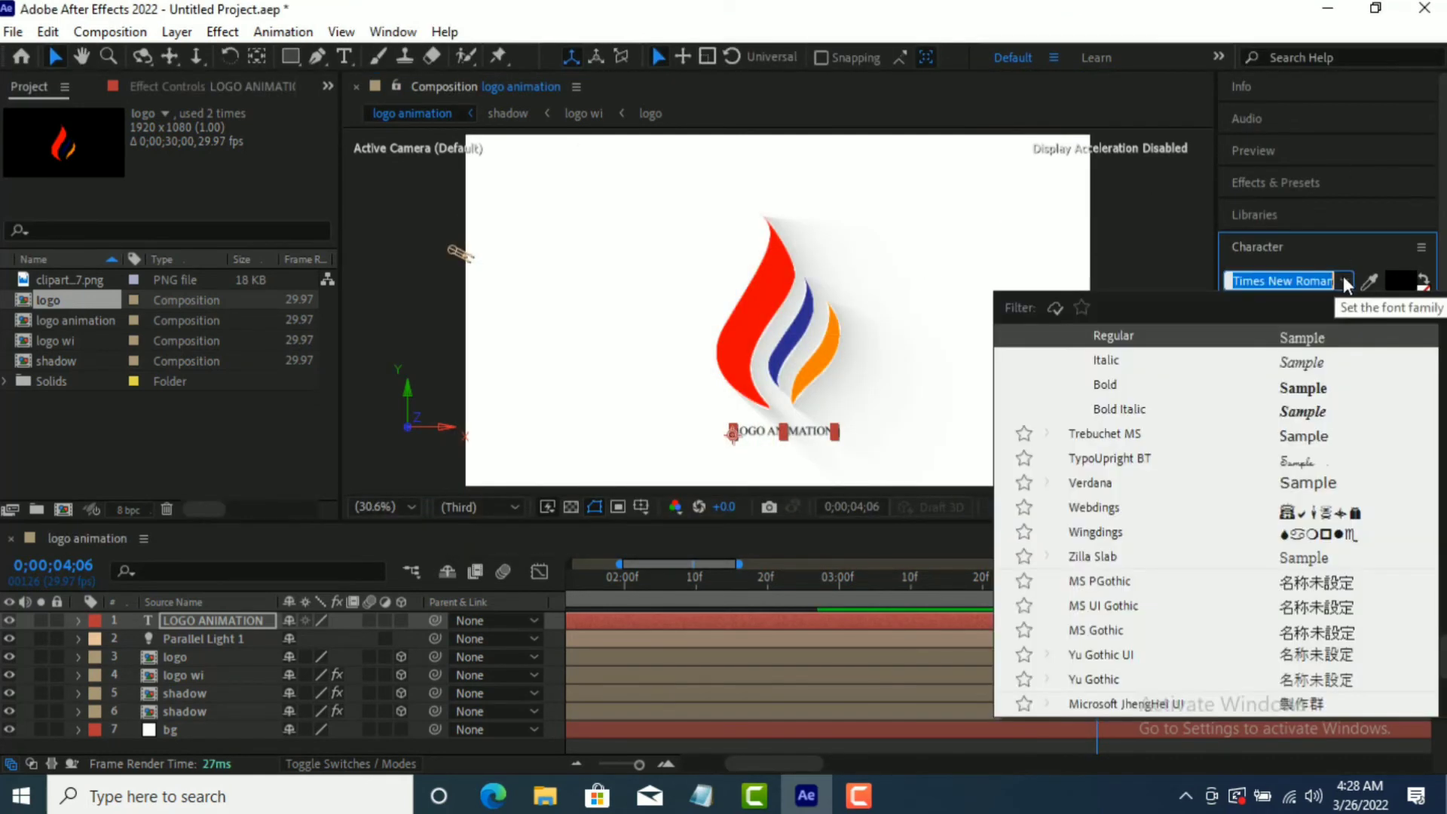
left_click(1106, 385)
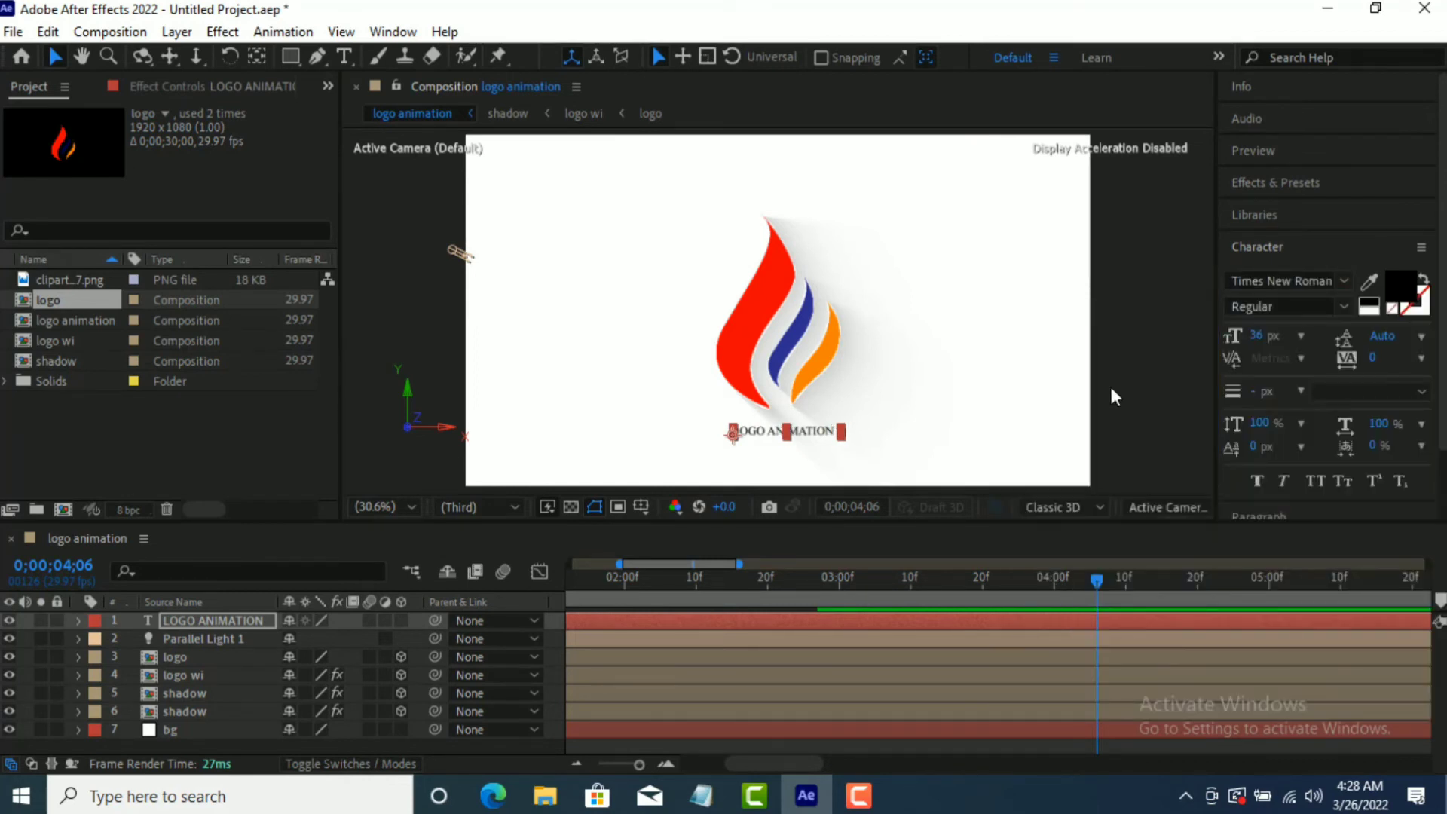
left_click_drag(1256, 347, 1346, 332)
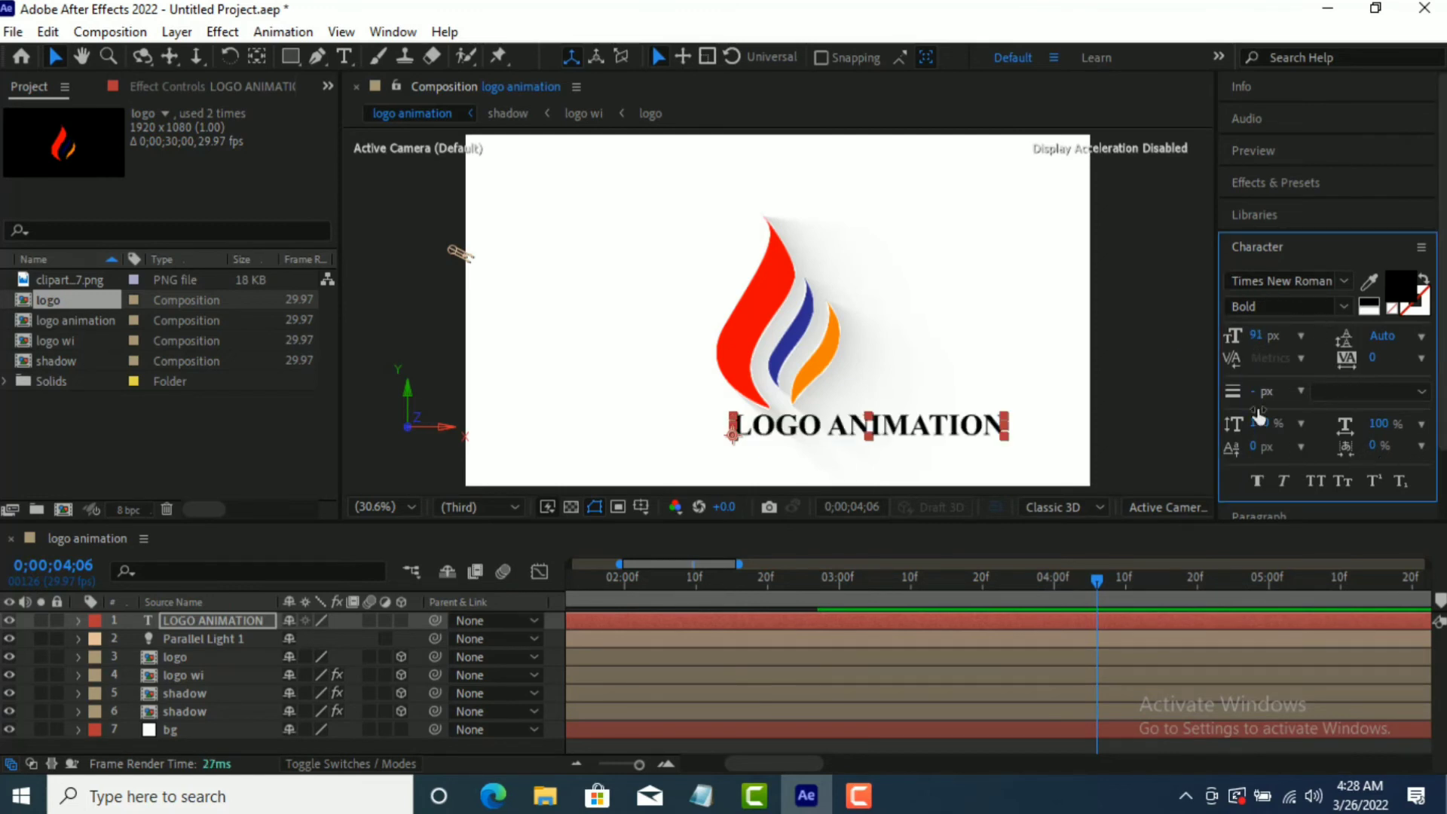
left_click_drag(871, 436, 791, 437)
left_click_drag(1246, 347, 1234, 342)
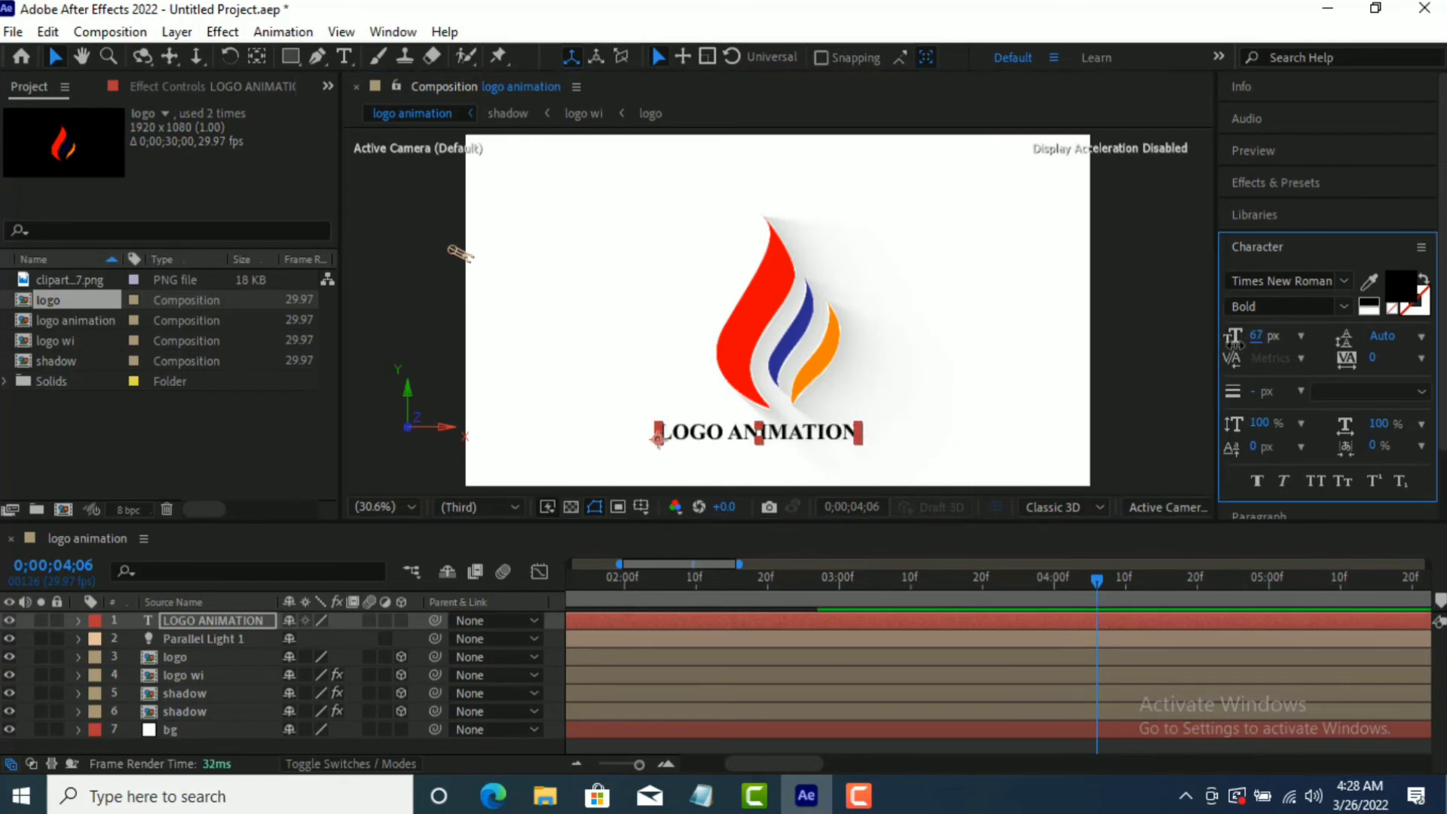
left_click_drag(743, 445, 769, 453)
left_click(1164, 386)
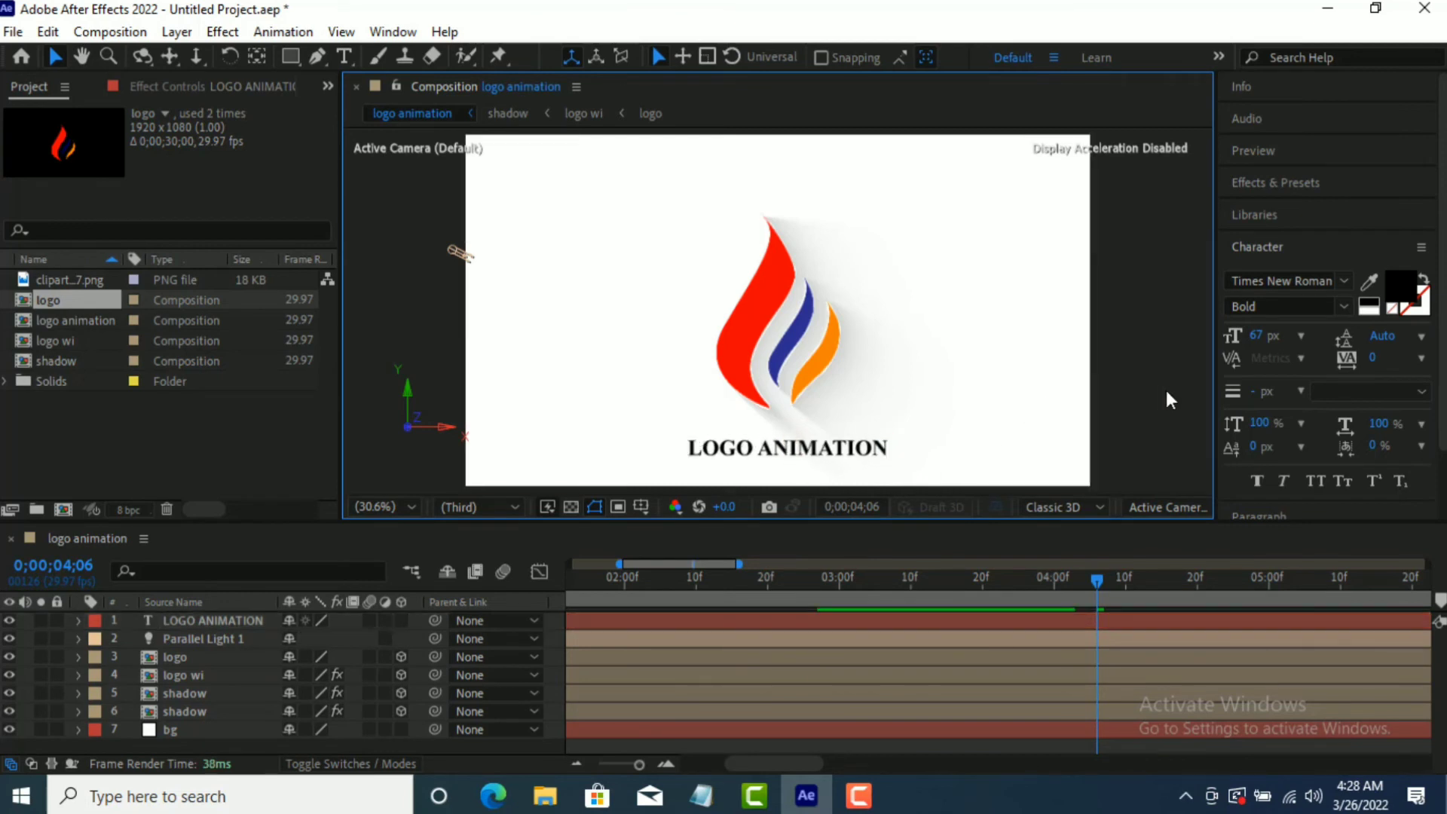
- Copy both opacity keyframes of the logo layer
left_click(171, 658)
key("t")
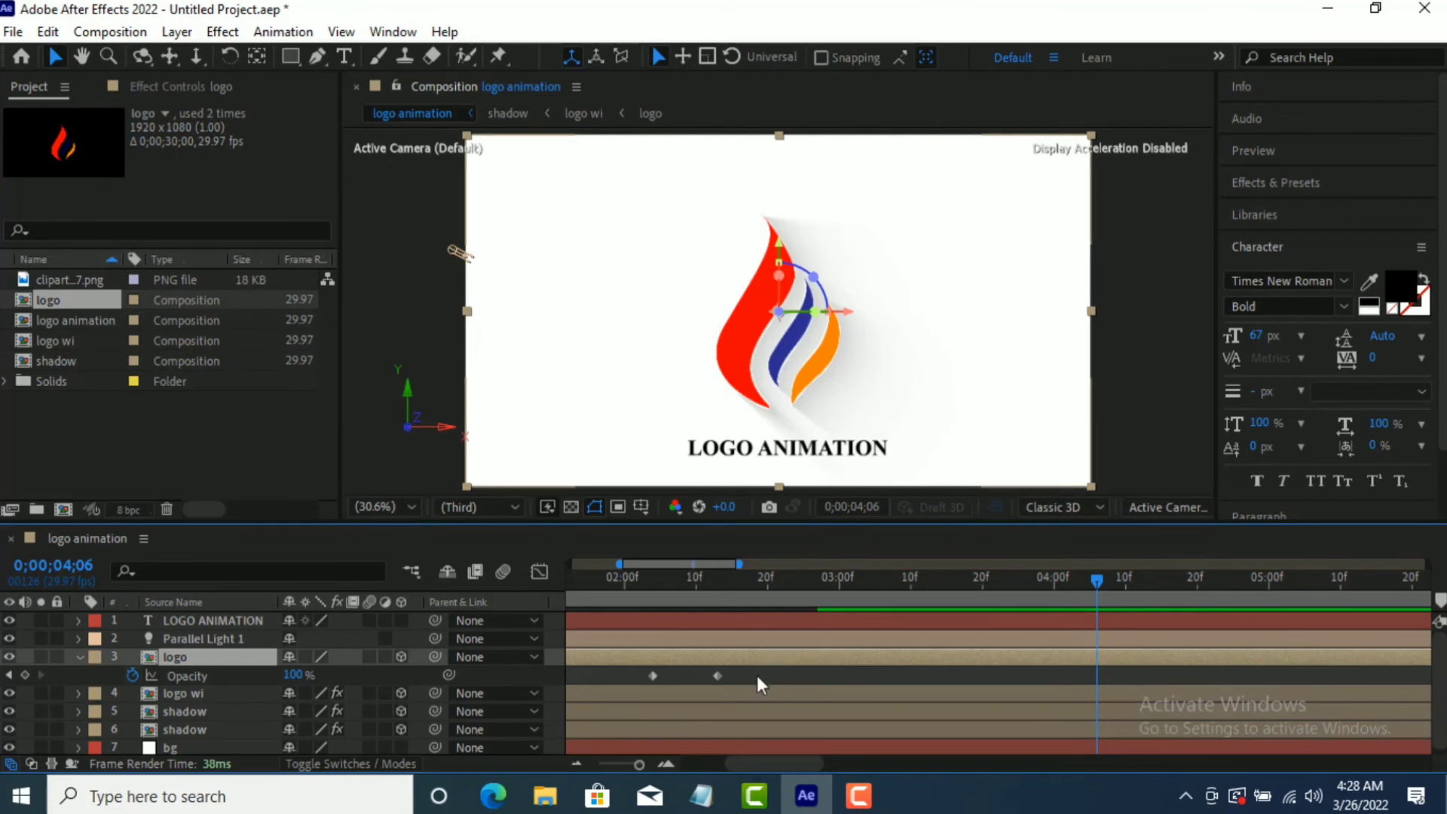
left_click_drag(757, 676, 630, 677)
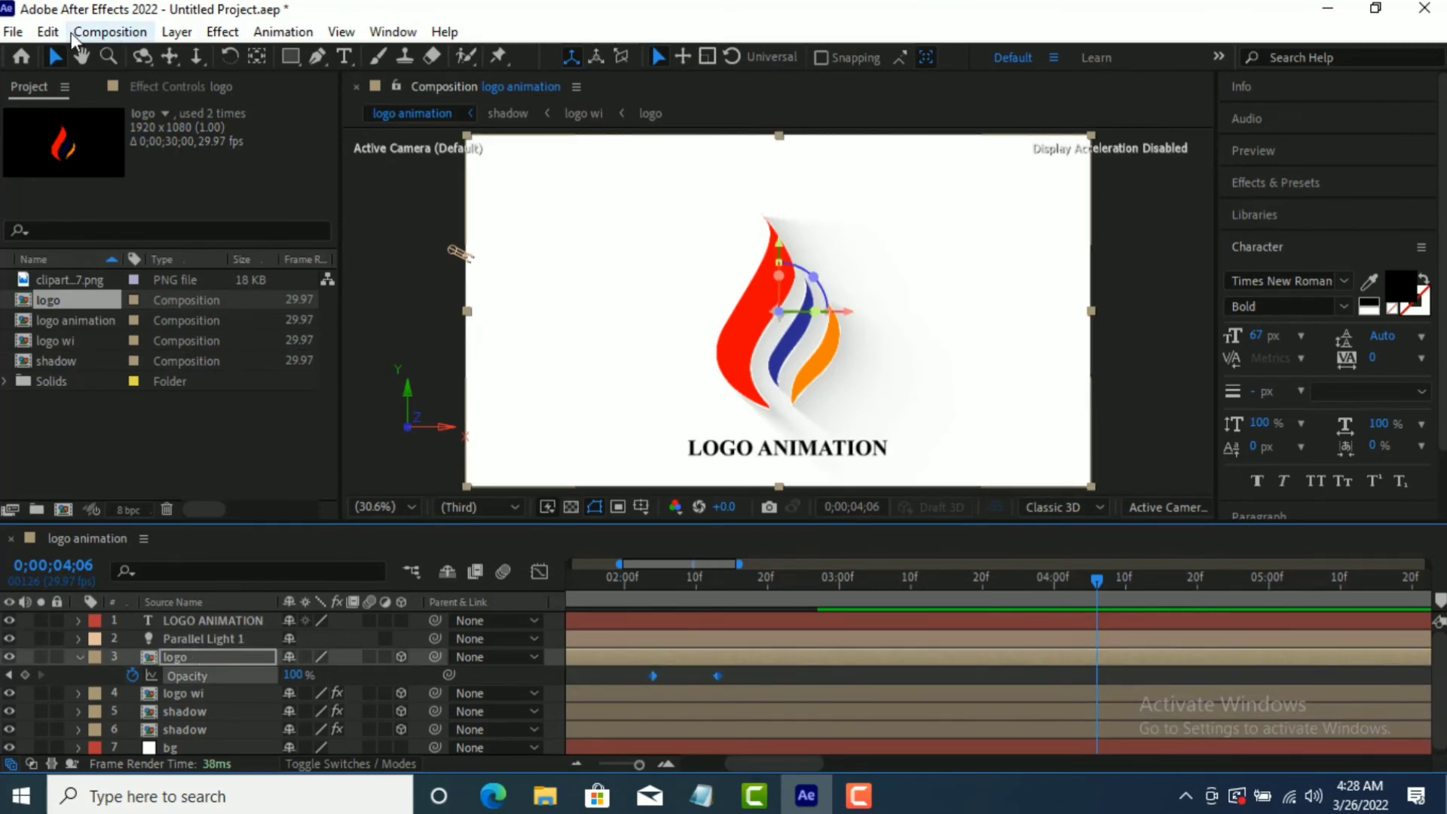
left_click(48, 32)
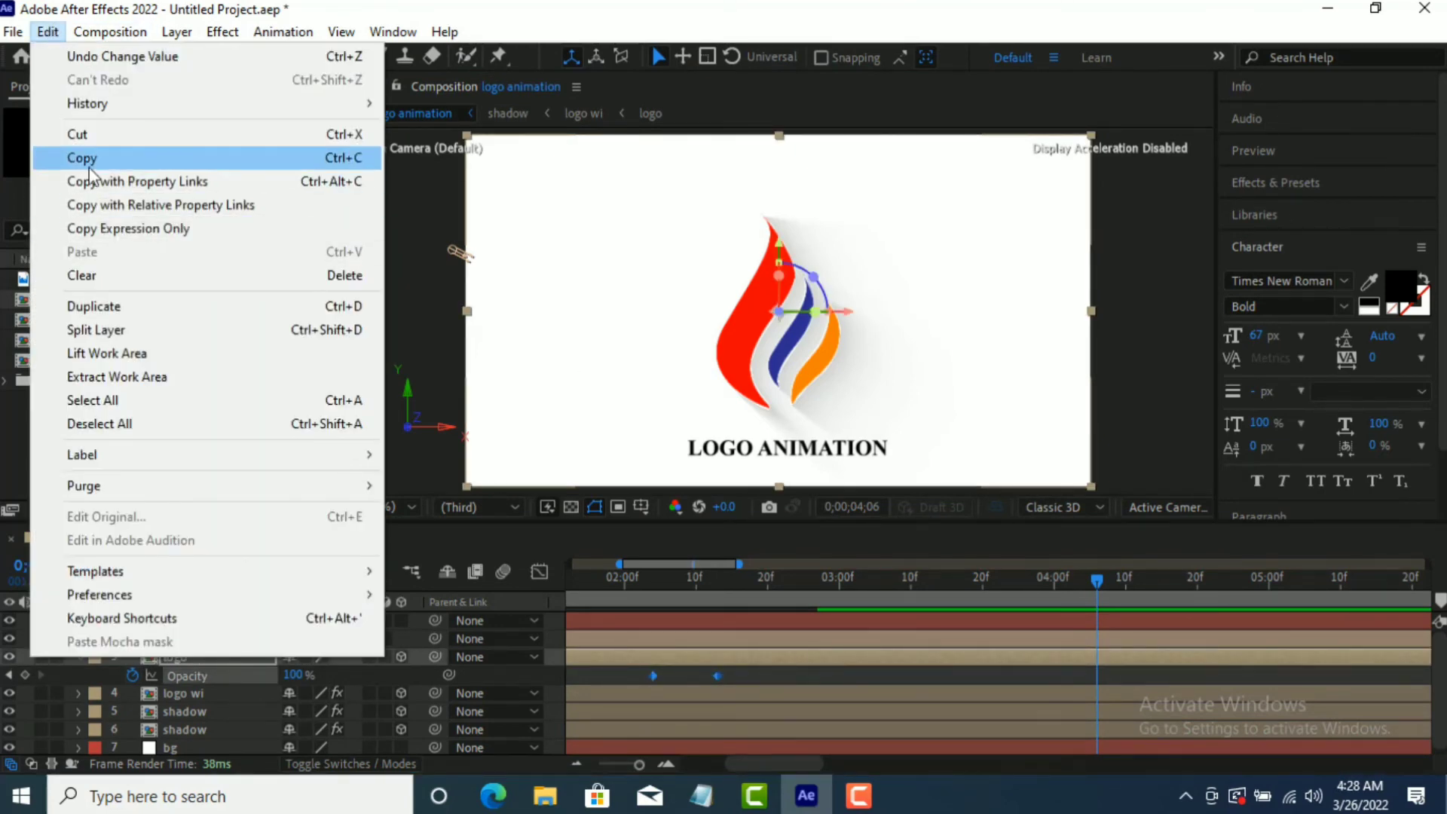
left_click(89, 161)
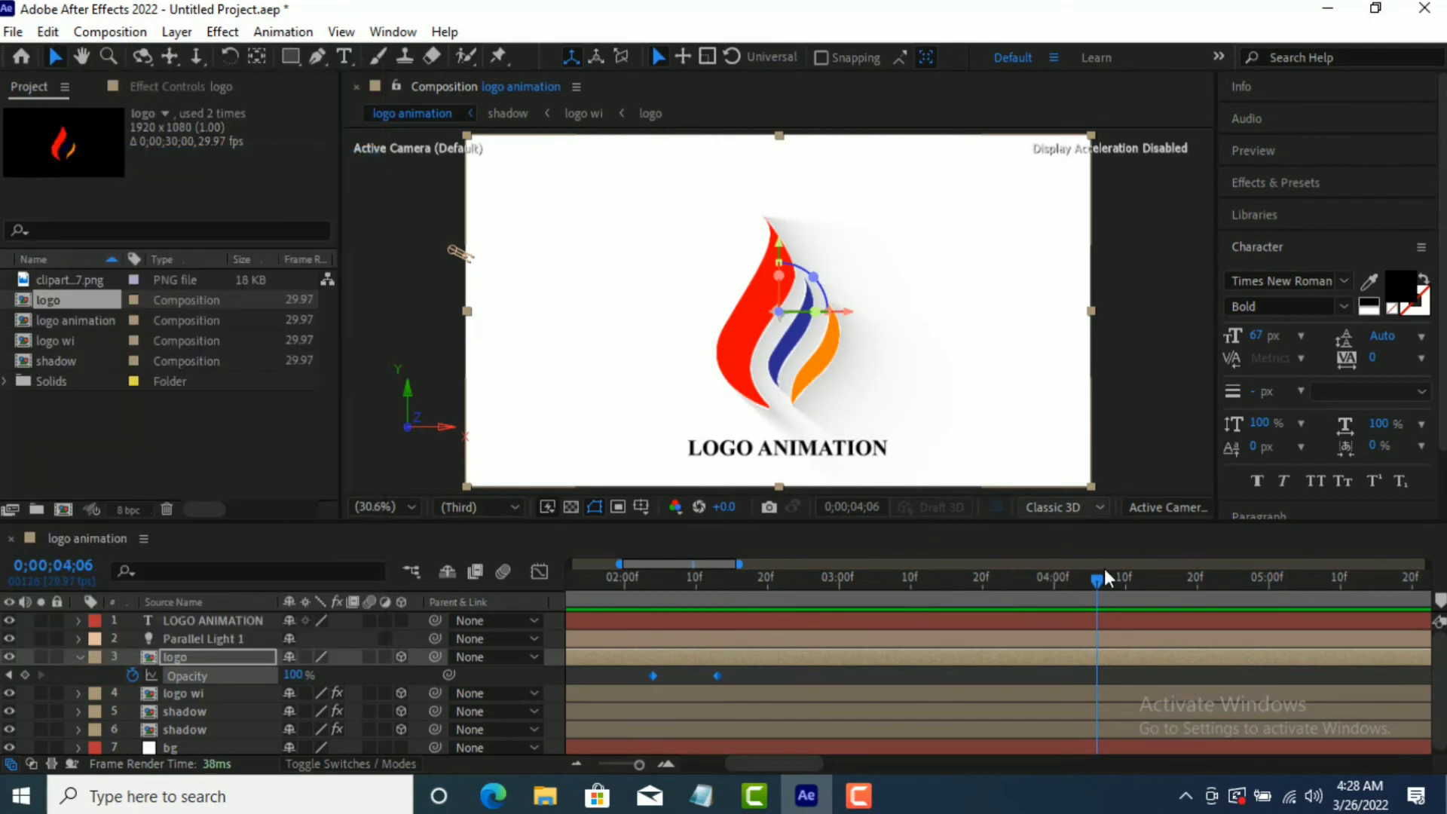
- Paste the copied opacity keyframes onto the LOGO ANIMATION text layer at 0;00;02;04
left_click_drag(1098, 580, 1061, 580)
left_click_drag(775, 640, 655, 671)
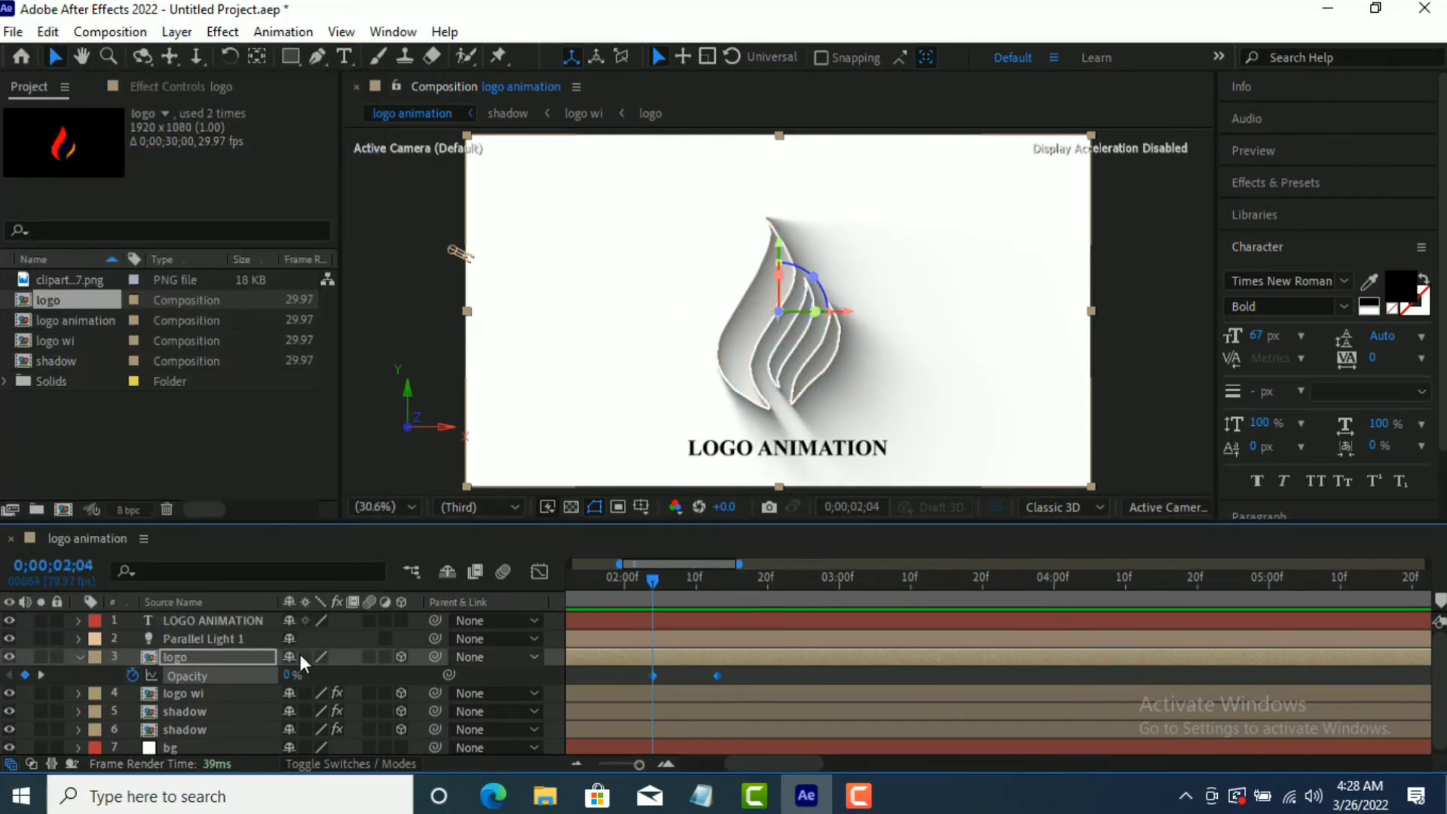
left_click(204, 621)
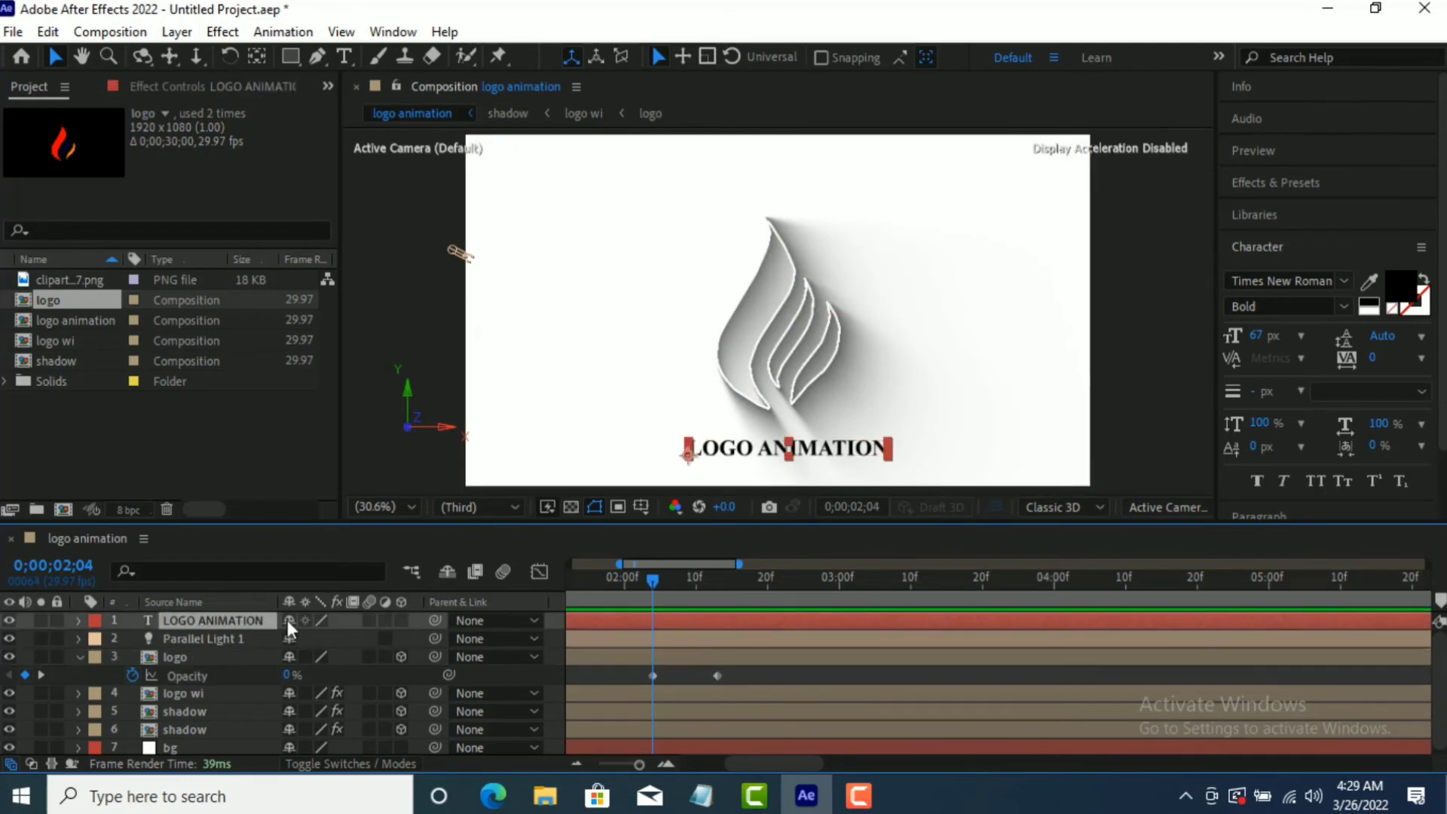
key("ctrl+v")
- Preview the fade-in of the text together with the colored logo from about 0;00;02;00
left_click_drag(650, 581, 647, 579)
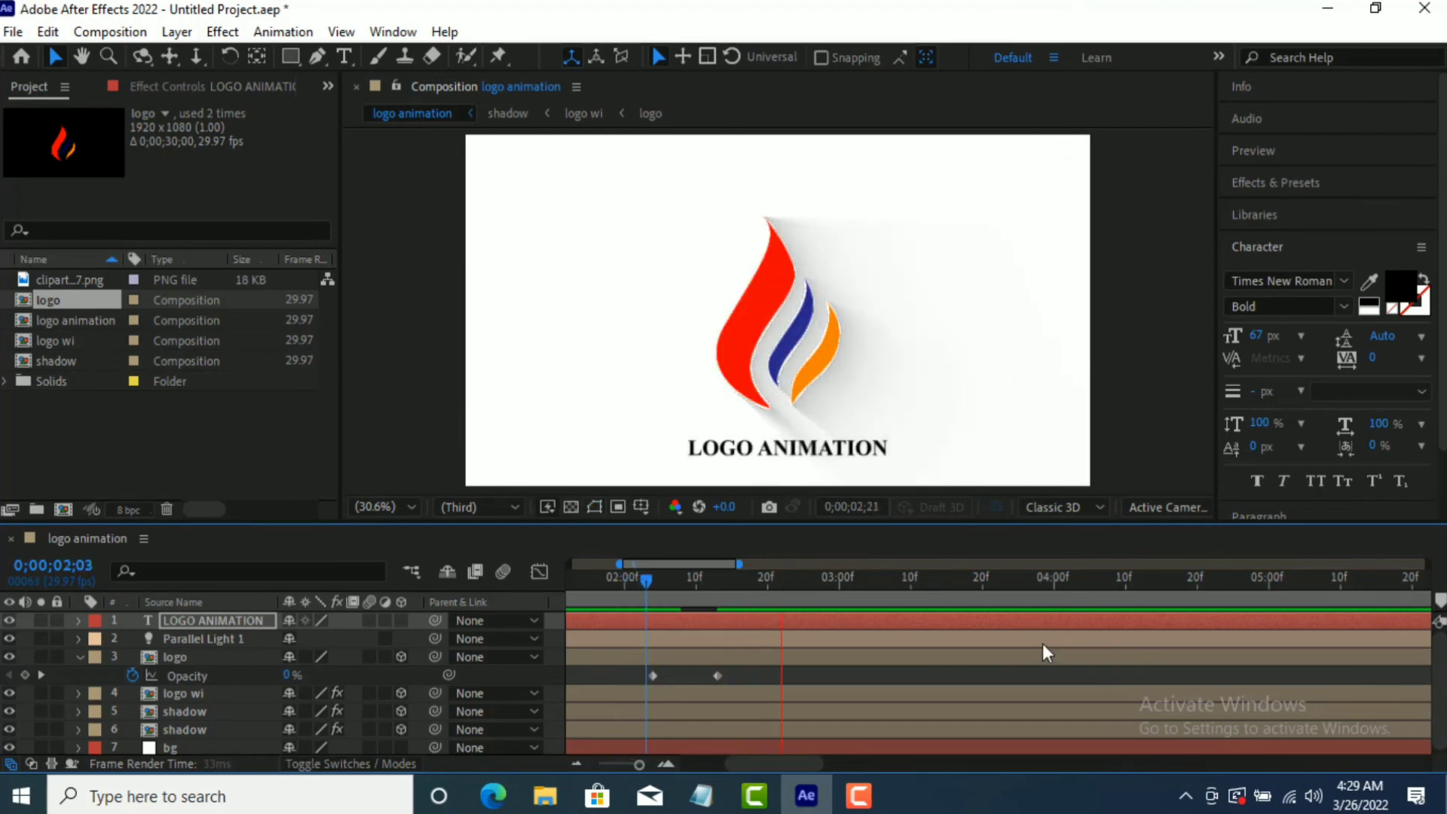
left_click_drag(1038, 577, 731, 578)
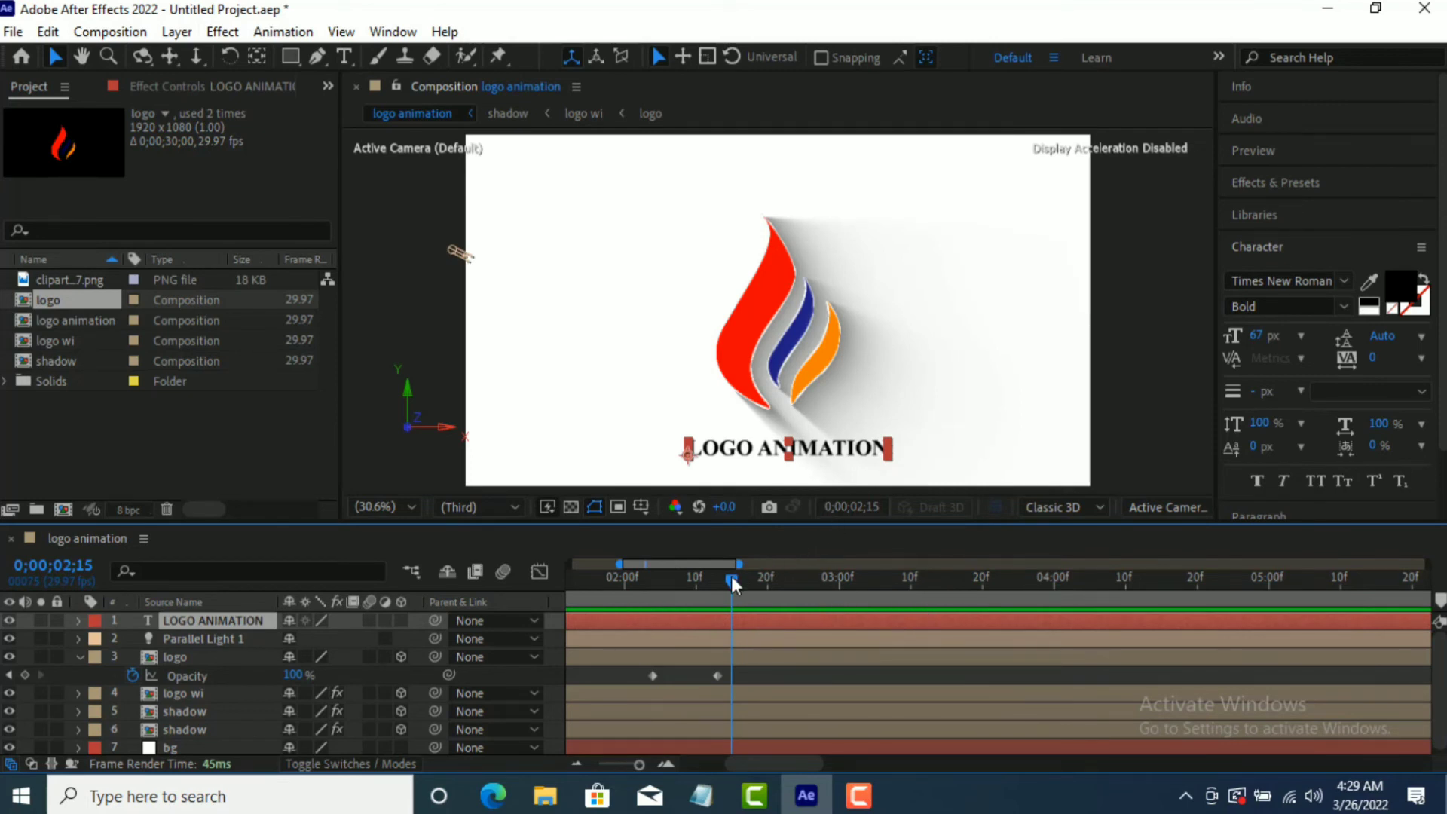
left_click_drag(731, 578, 660, 618)
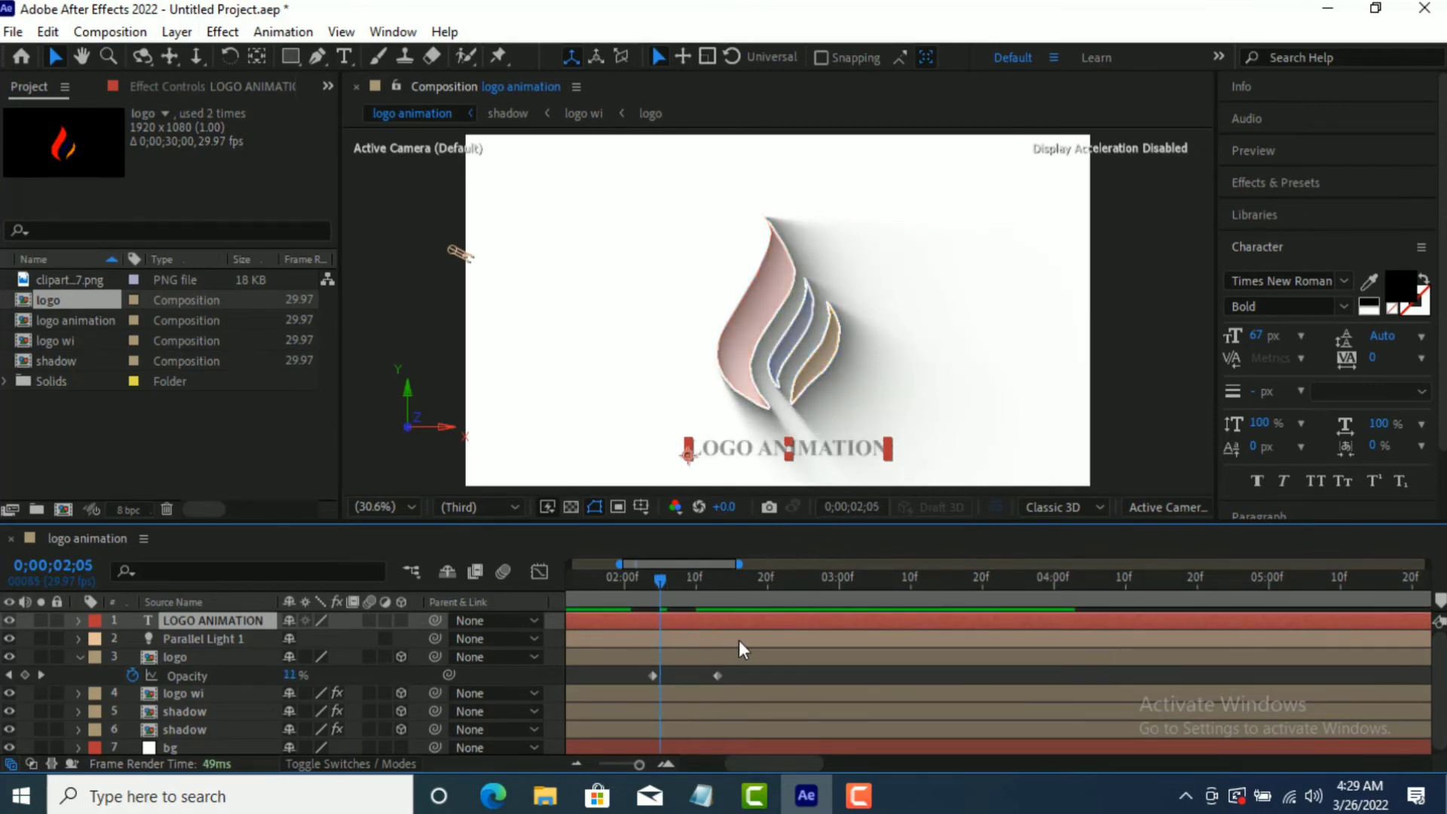
key("space")
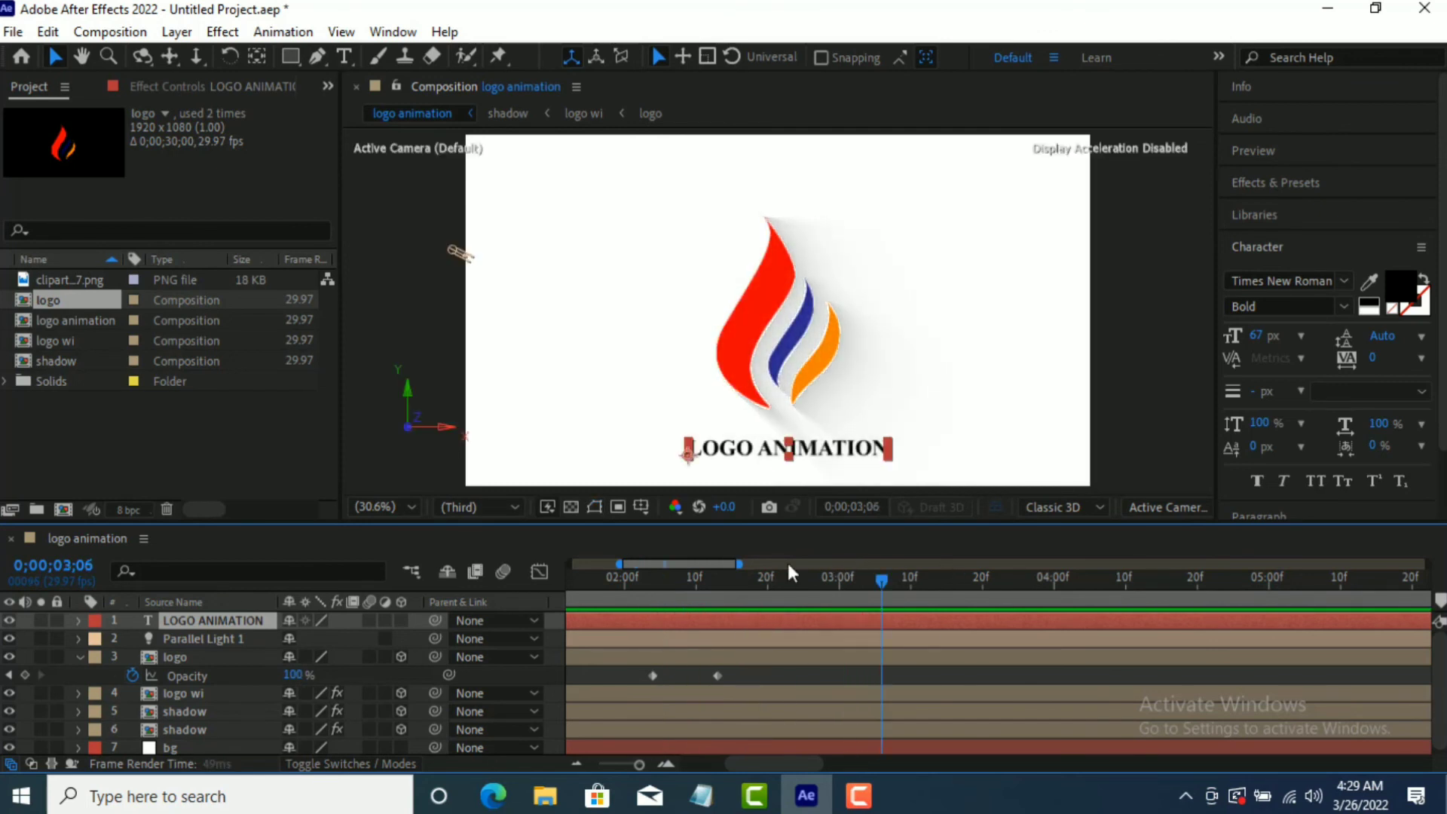
left_click(599, 591)
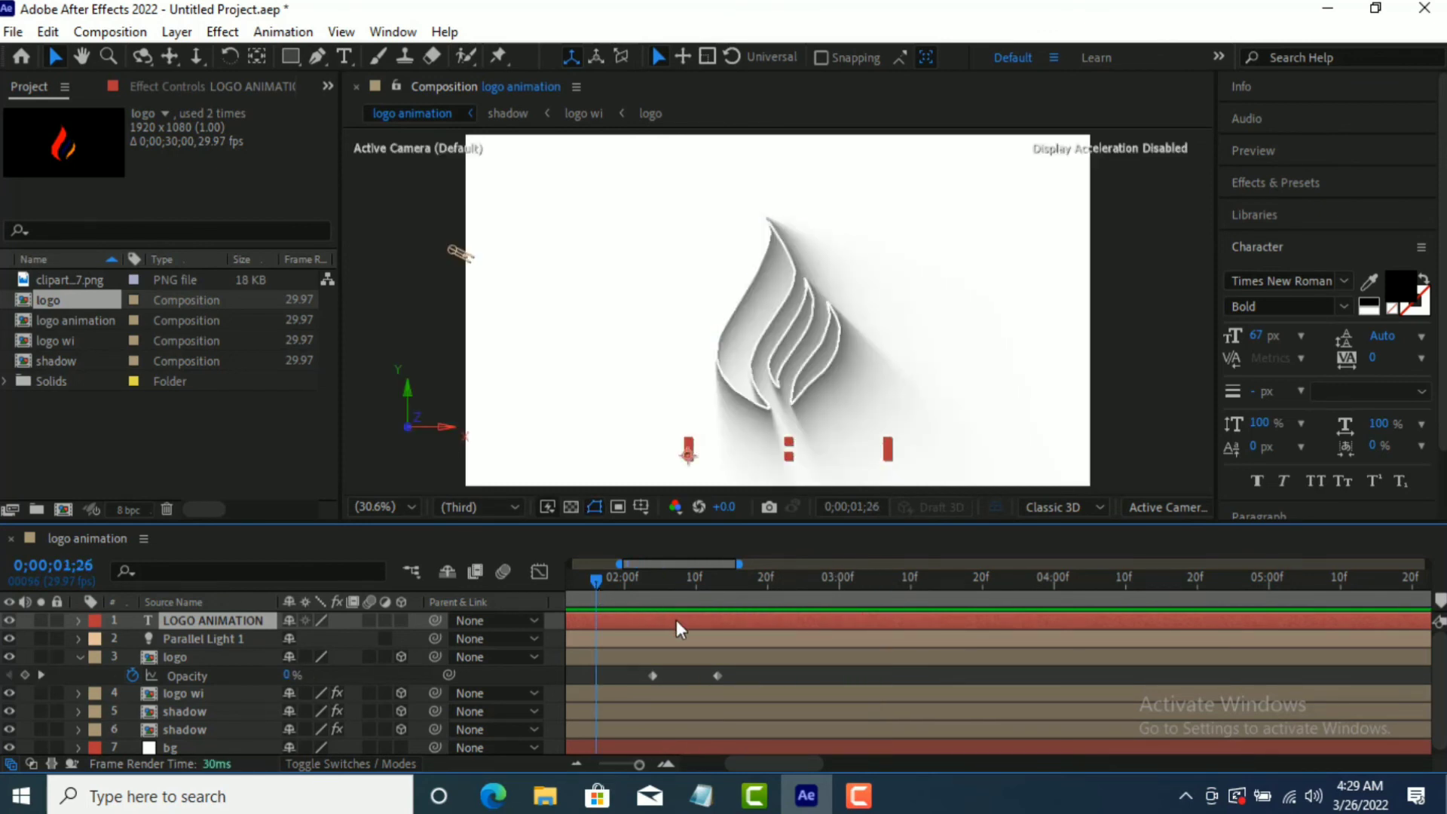
key("space")
key("space")
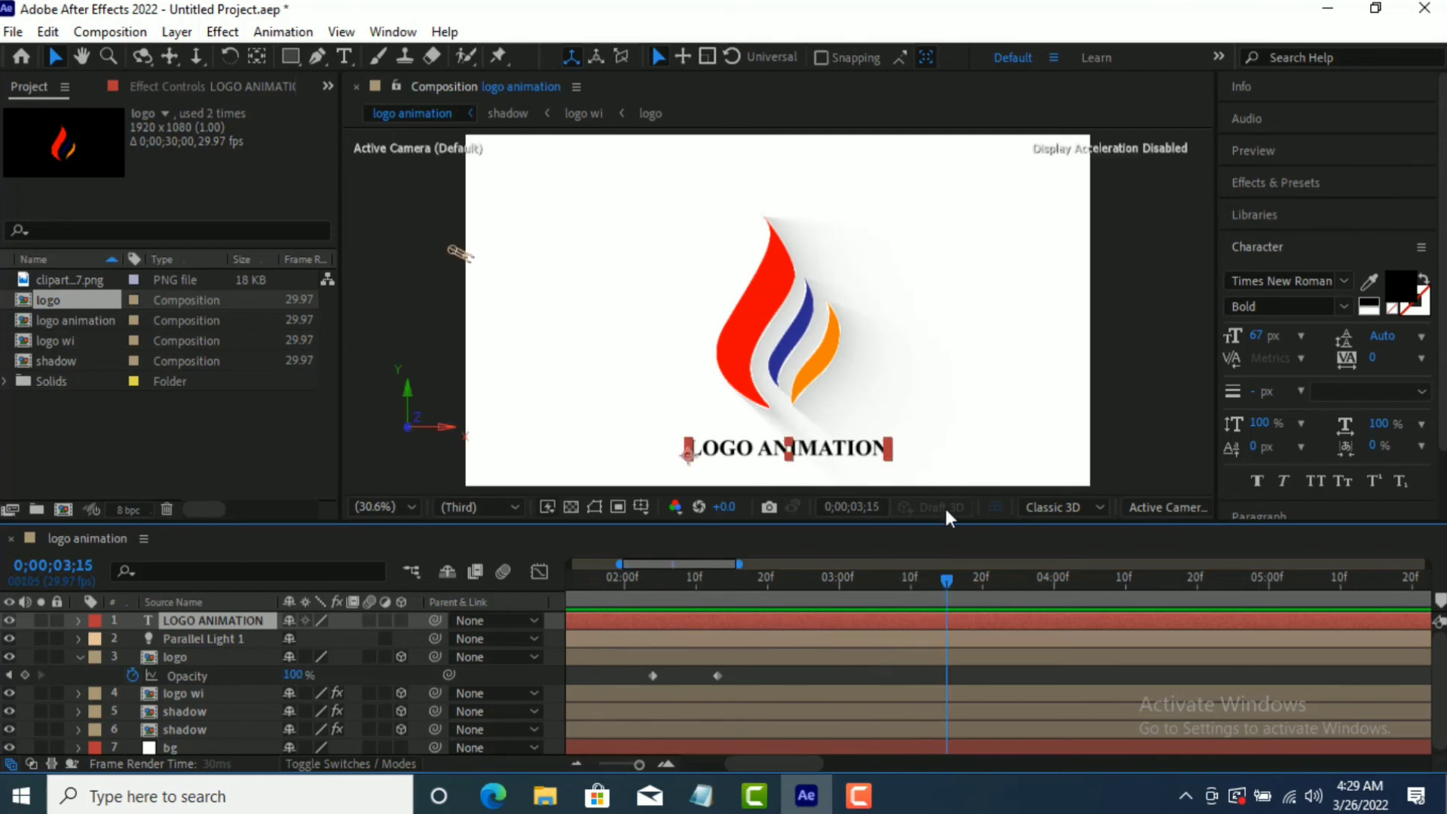
- Collapse the logo layer's properties and add a two-node camera with the 35mm preset
left_click(83, 658)
left_click(131, 748)
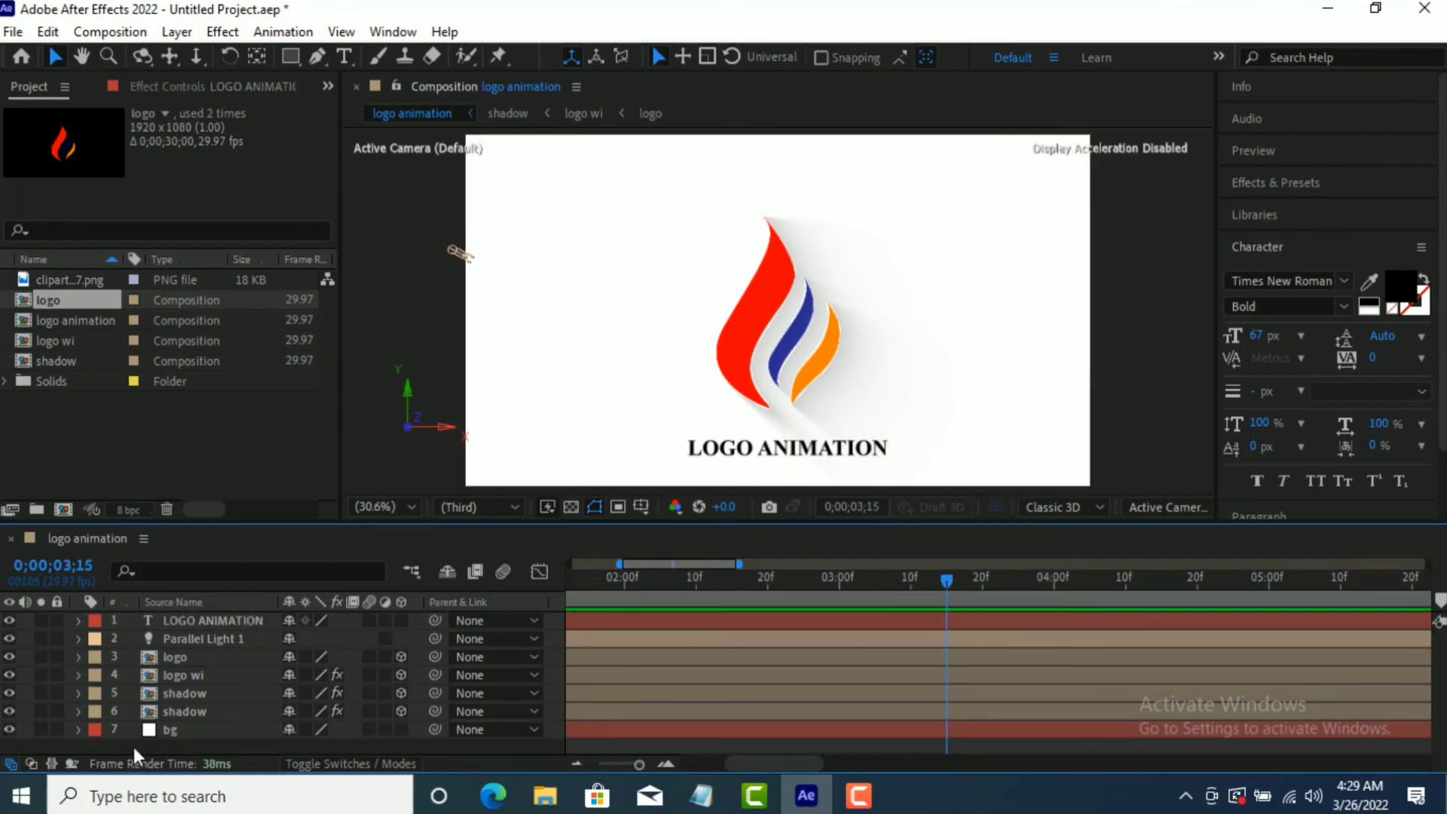
right_click(133, 747)
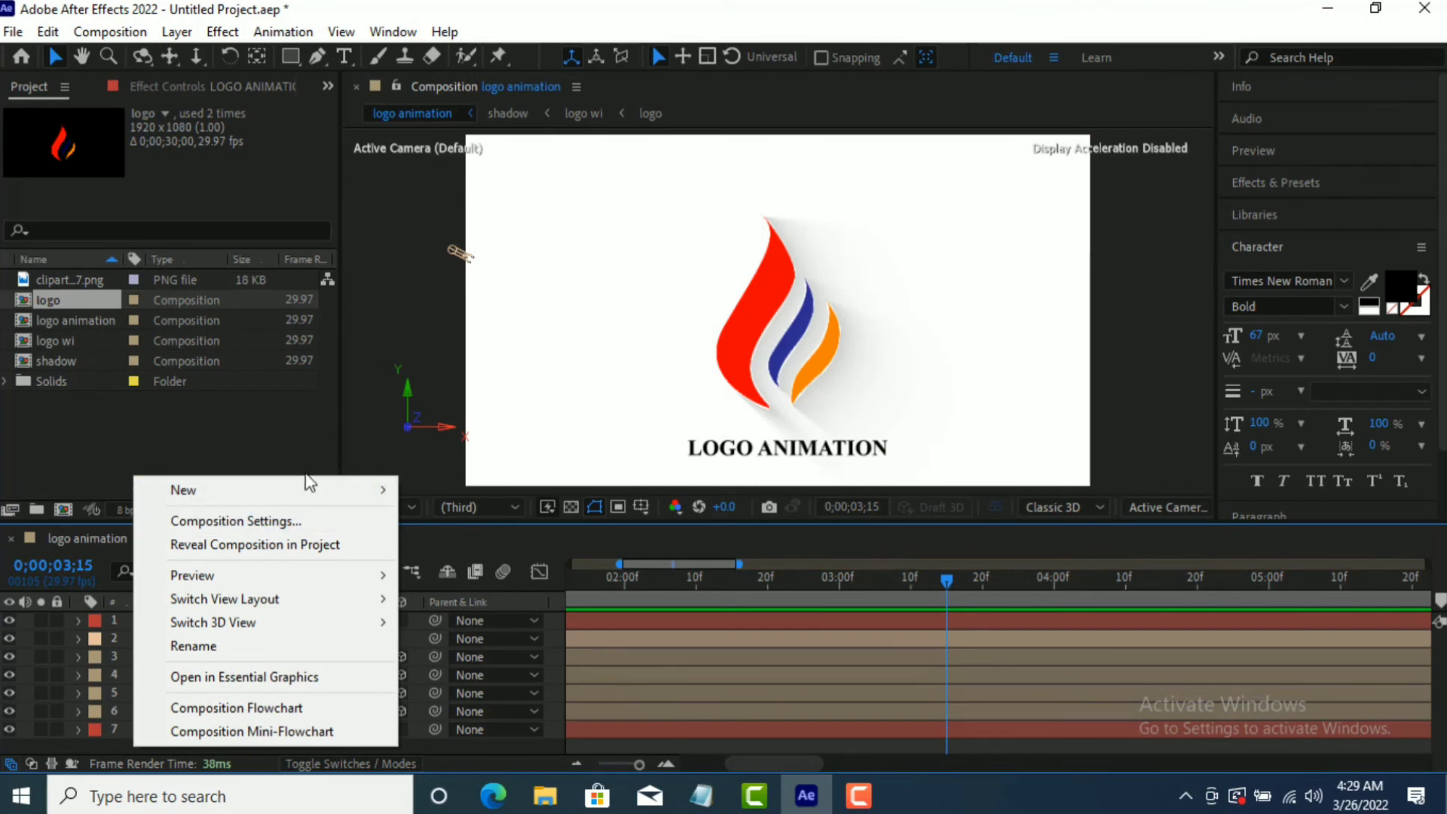
mouse_move(310, 492)
left_click(482, 592)
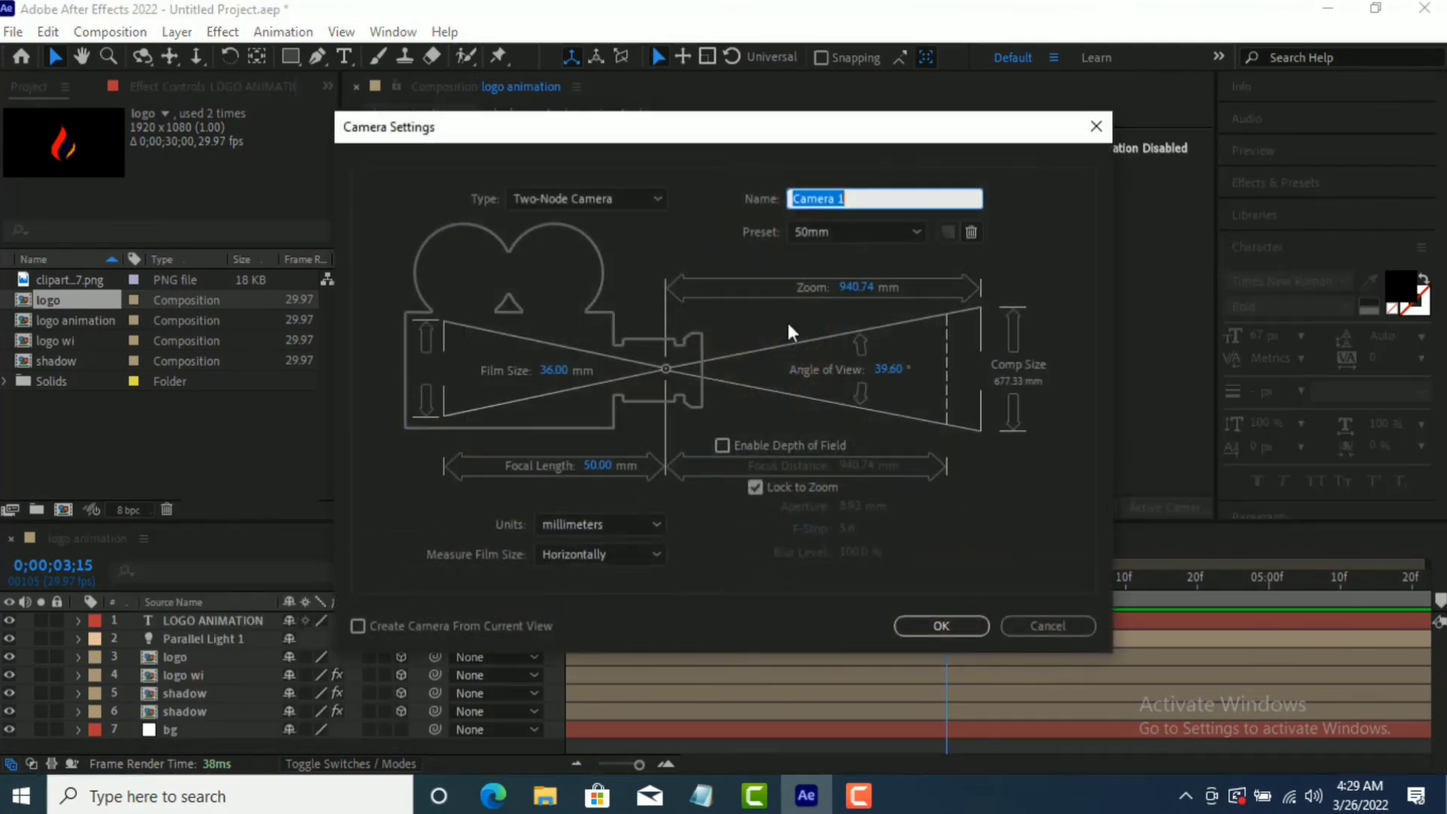
left_click(915, 232)
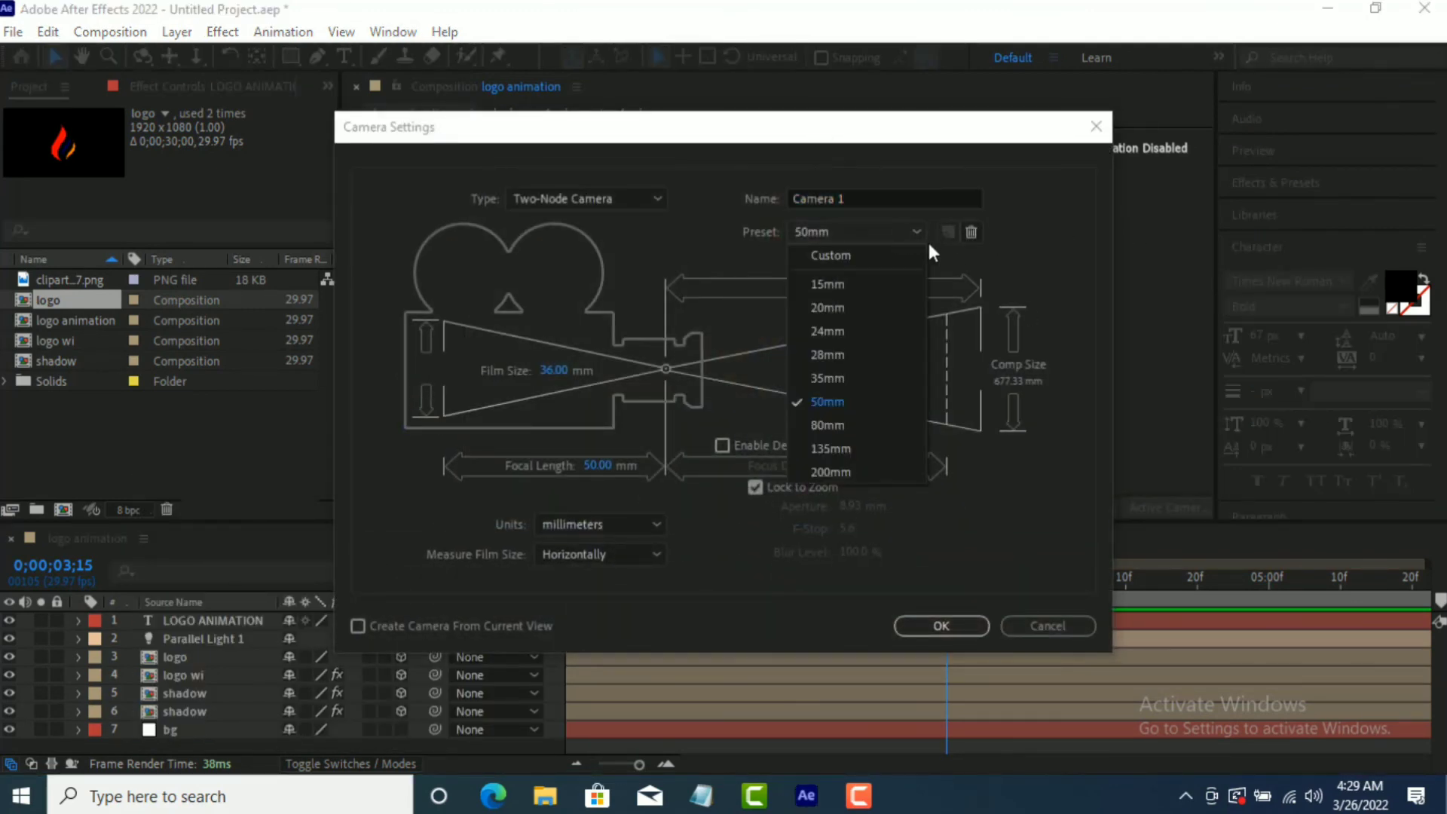
left_click(837, 384)
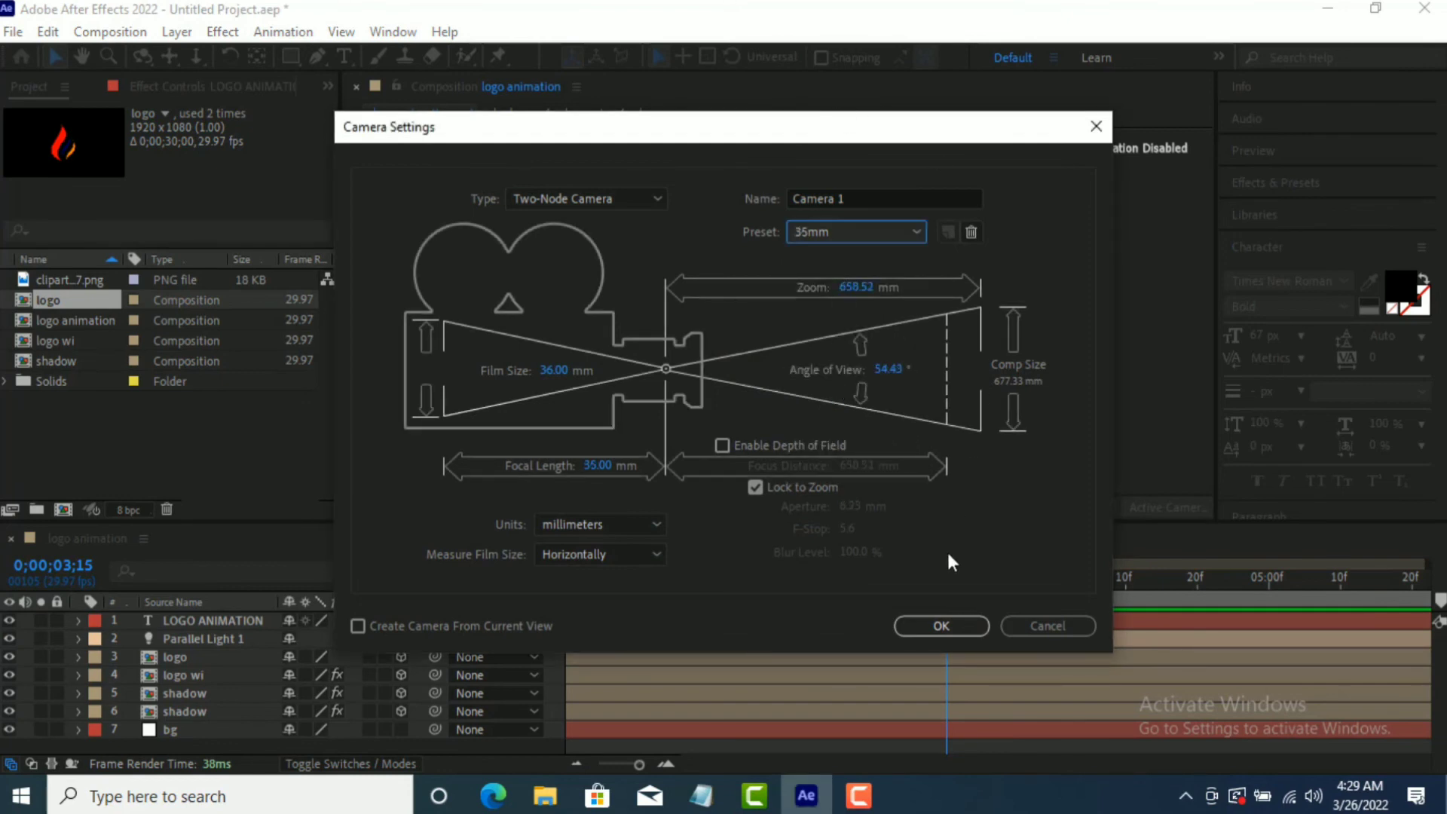
left_click(937, 626)
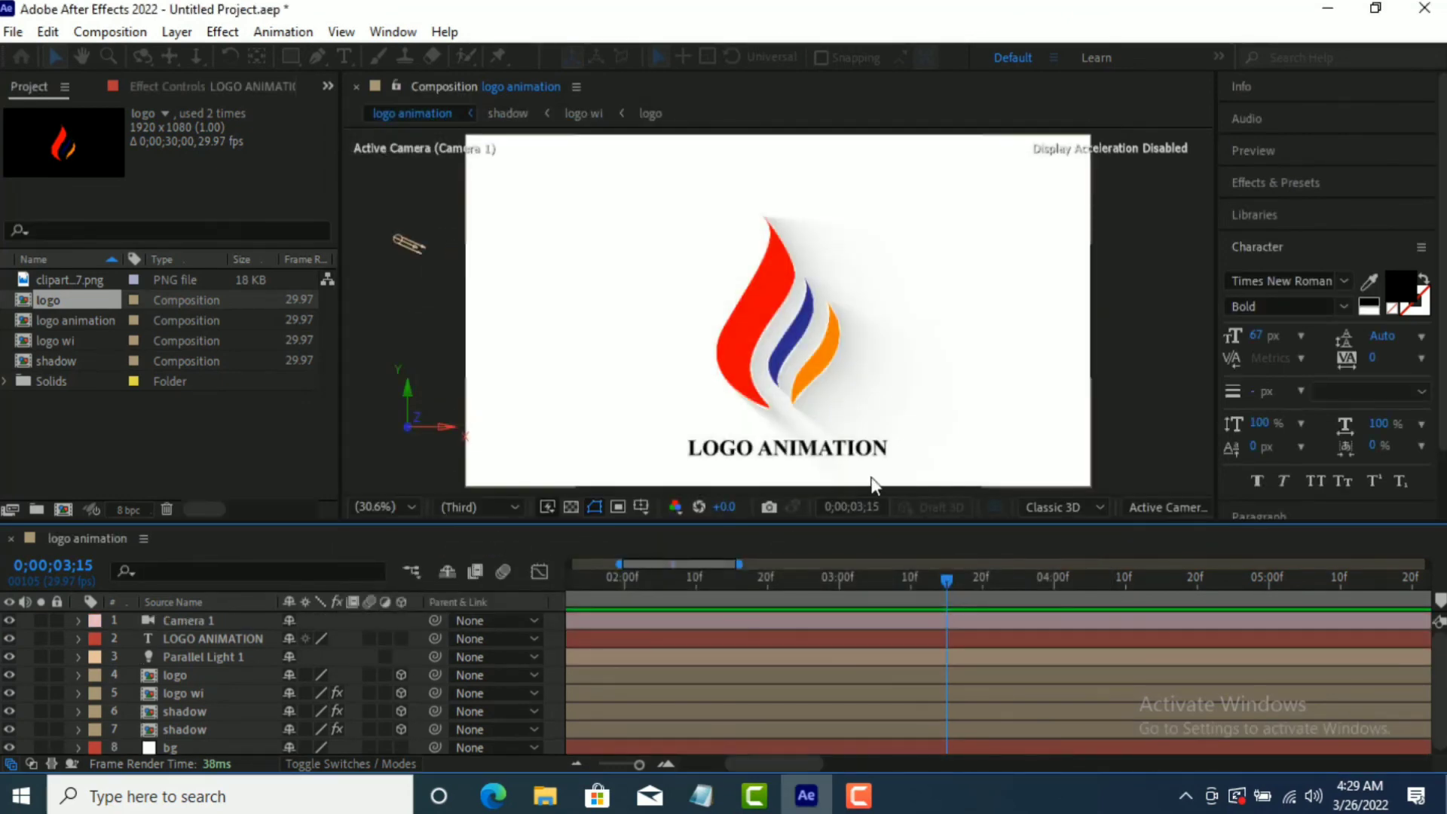
- Turn the LOGO ANIMATION text layer into a 3D layer
left_click(231, 640)
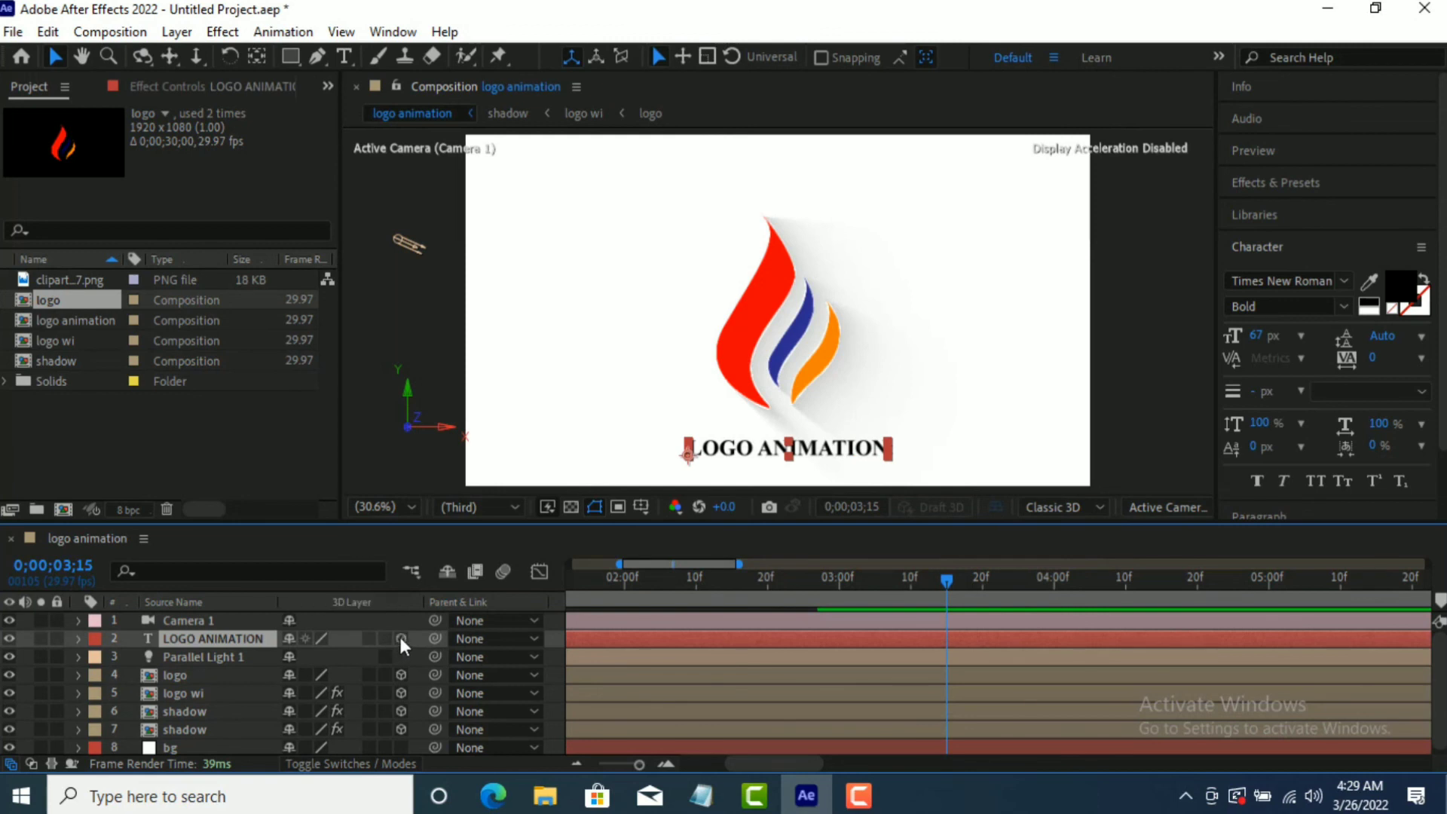
left_click(400, 638)
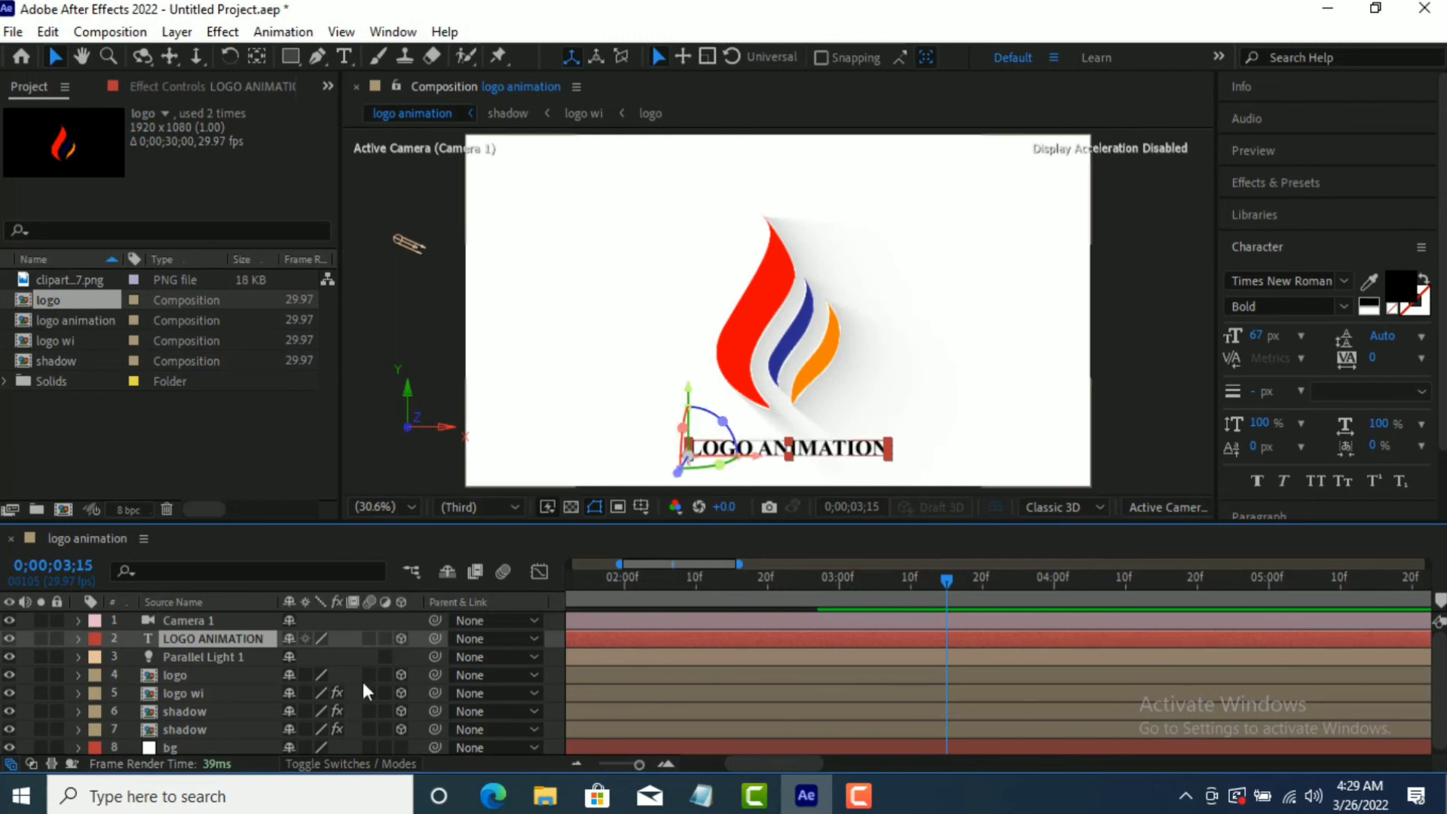
- Set a Position keyframe for Camera 1 at 0;00;00;00, with the camera pulled back to Z -2071.7
left_click(185, 620)
key("Home")
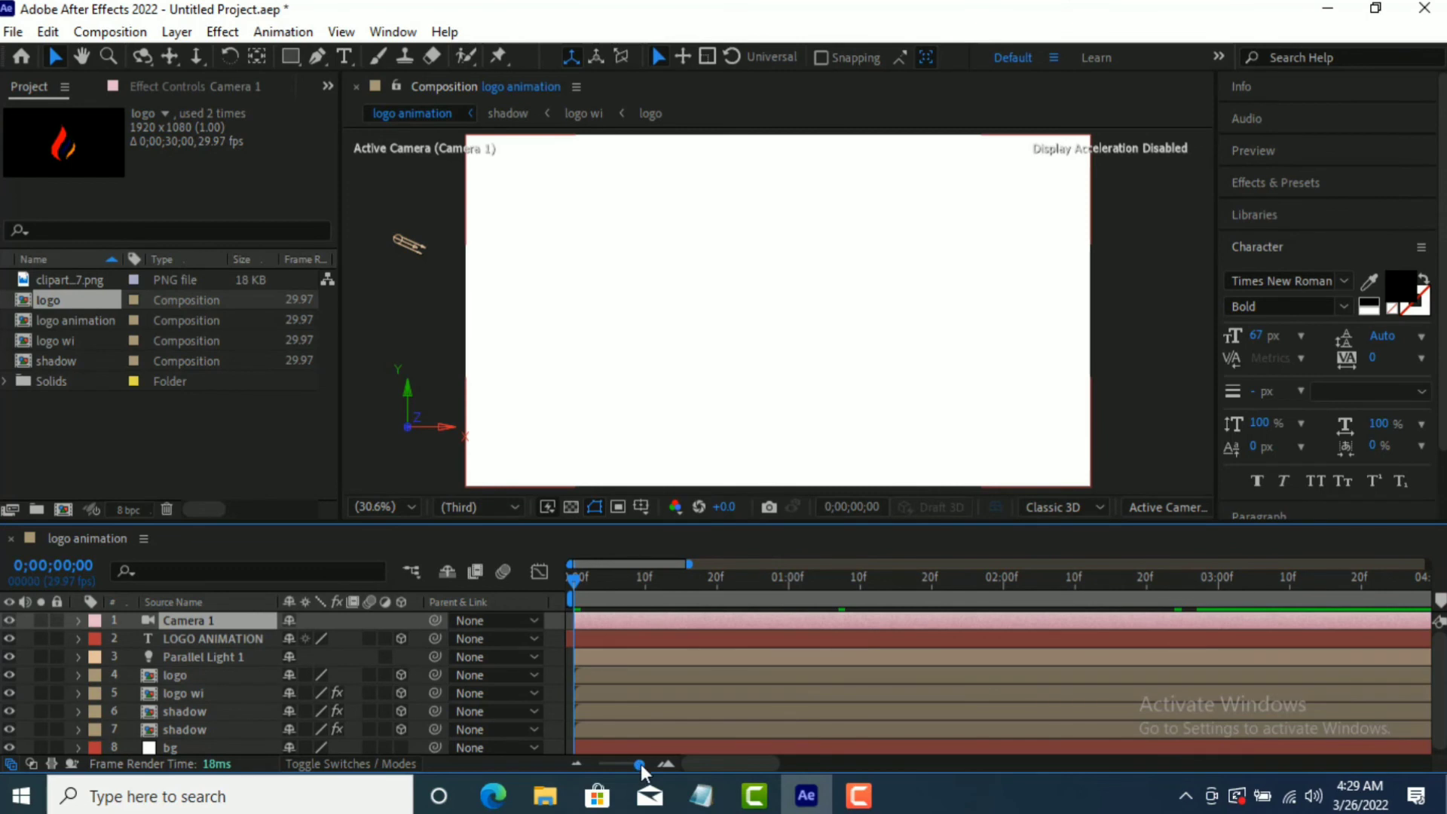
left_click_drag(641, 765, 619, 766)
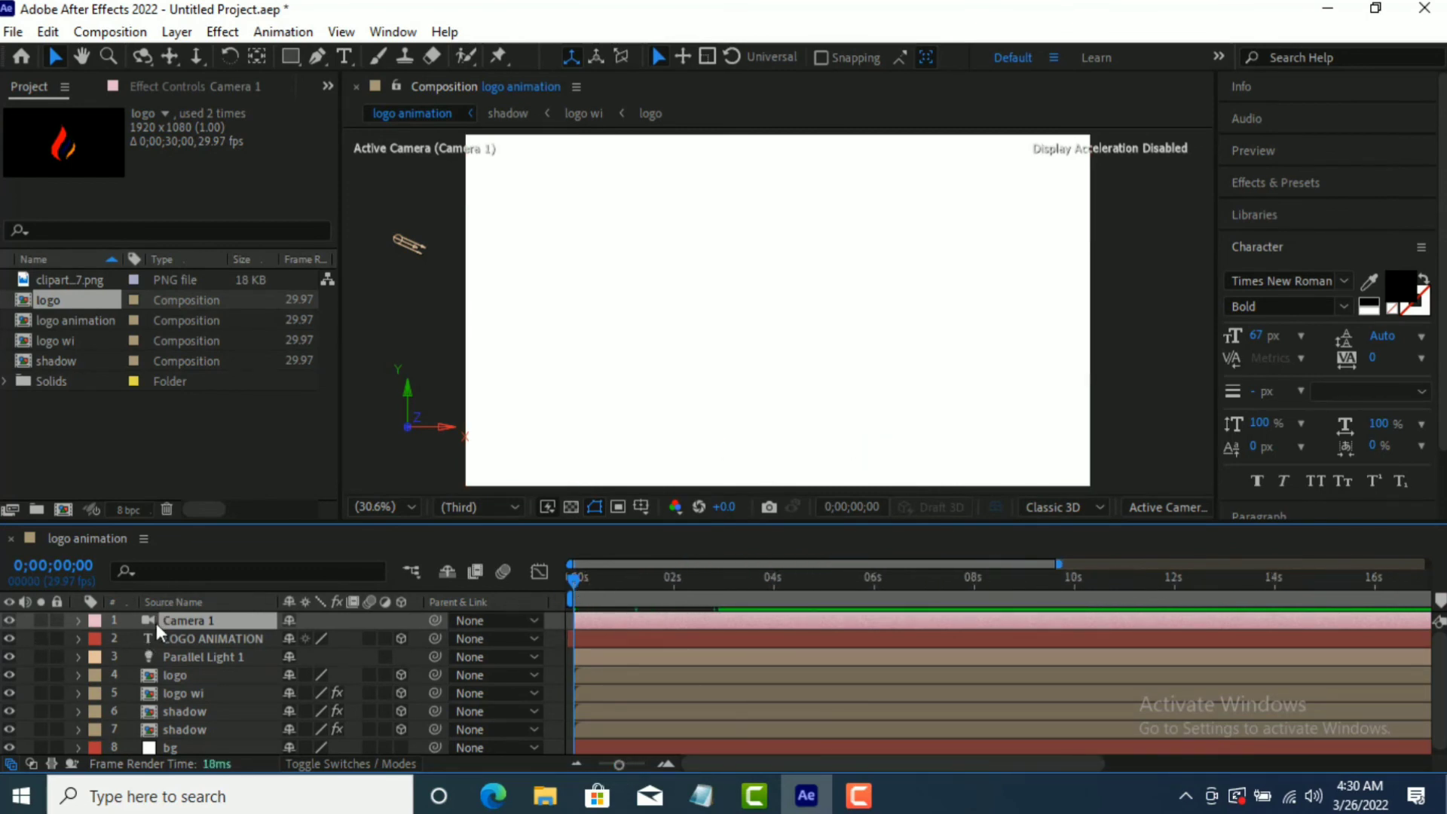
key("p")
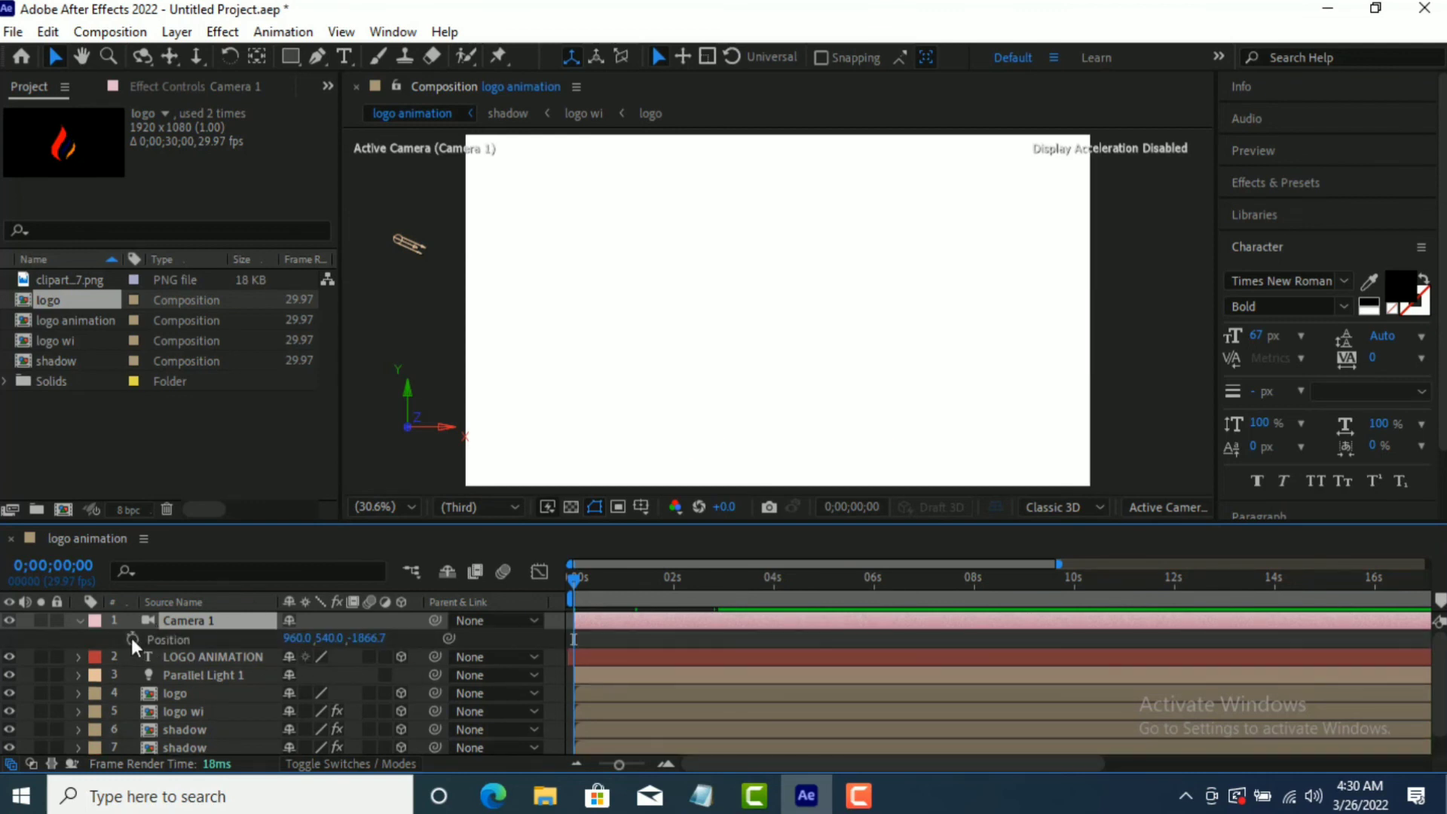
left_click_drag(385, 644, 248, 652)
left_click(243, 655)
left_click(133, 640)
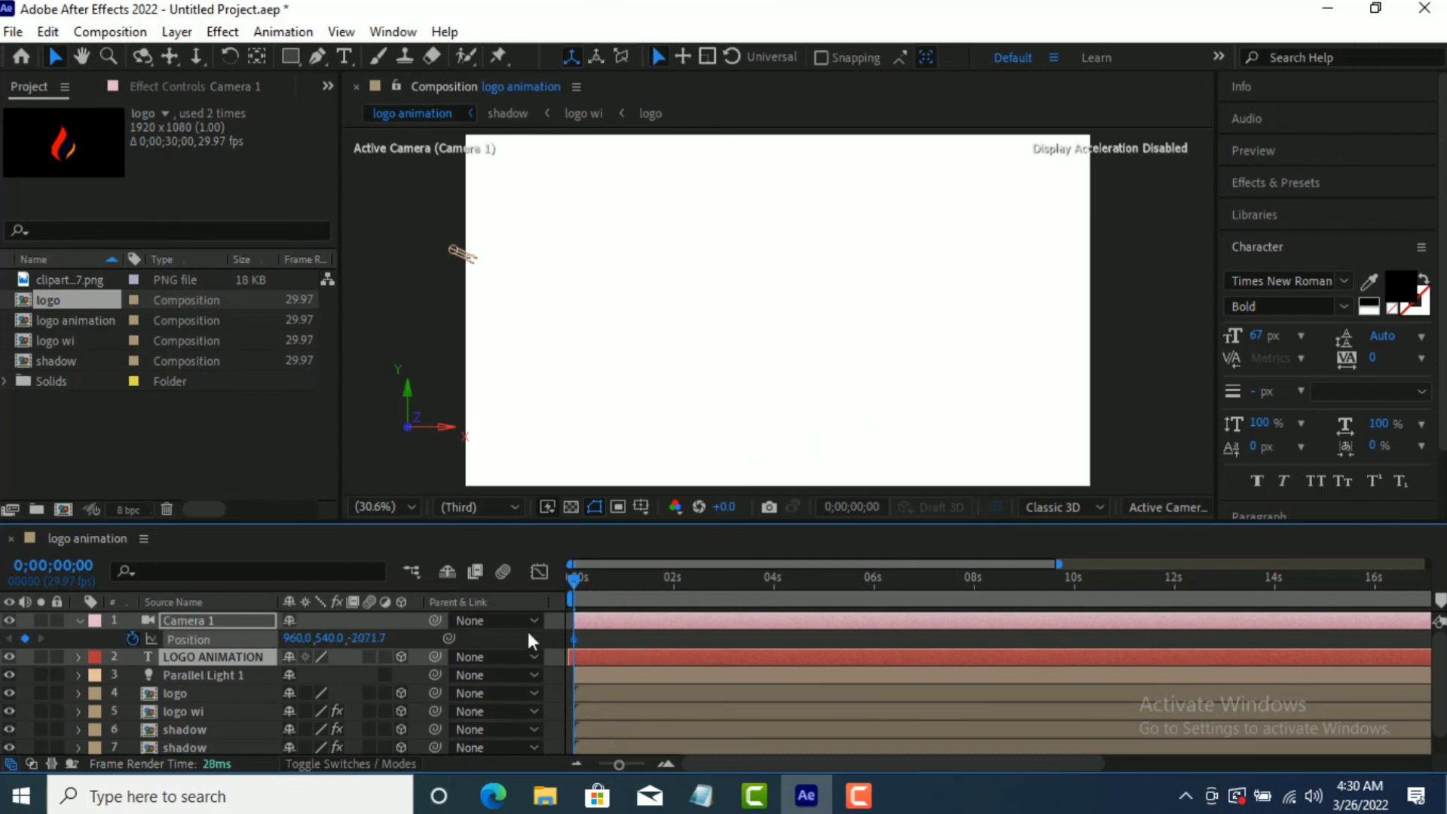
- Add camera Position keyframes with Z -1761.7 at 0;00;02;07 and Z -1861.7 at 0;00;03;04
left_click_drag(590, 582, 686, 584)
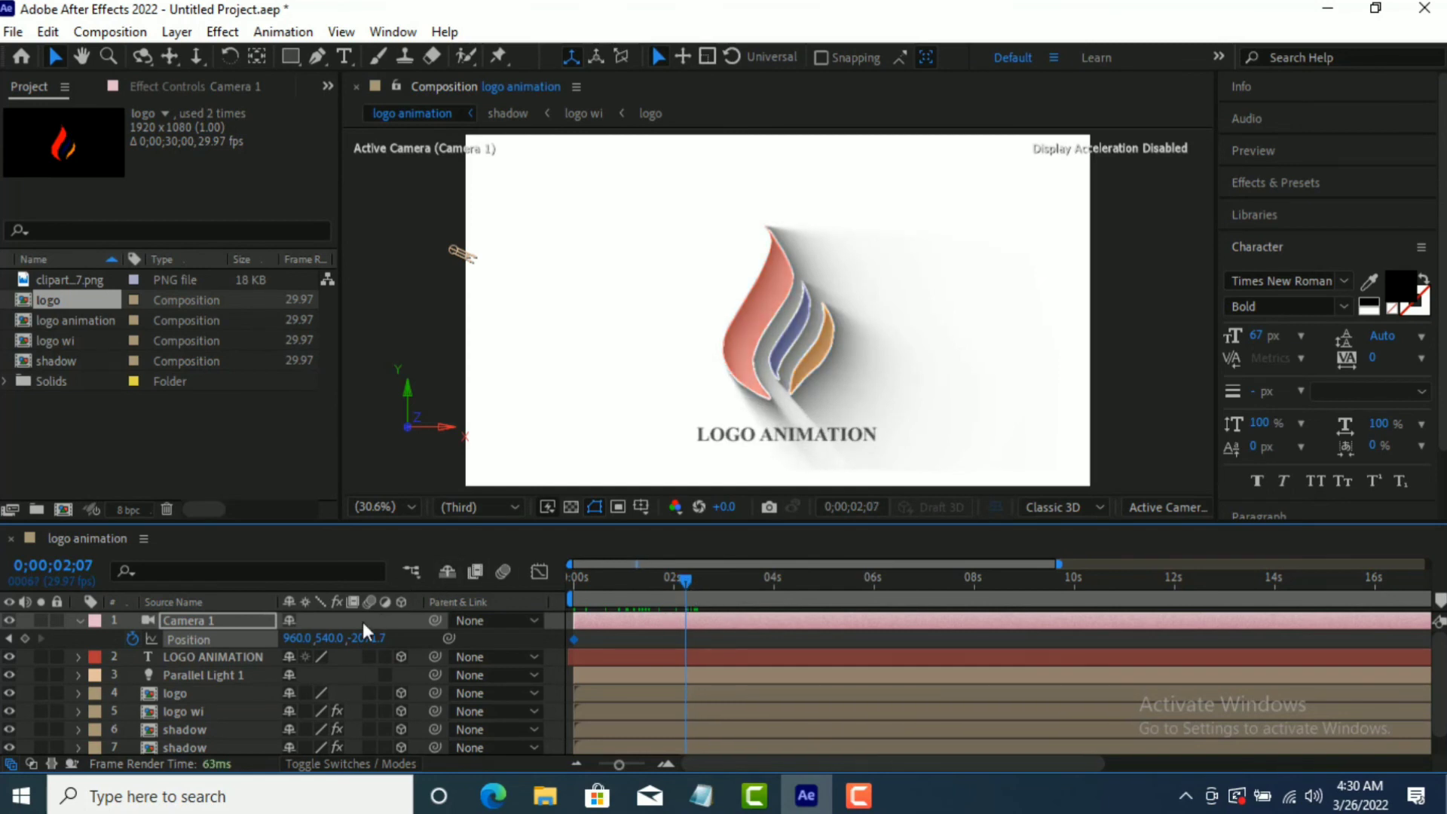
left_click_drag(364, 632, 448, 636)
left_click_drag(691, 586, 736, 581)
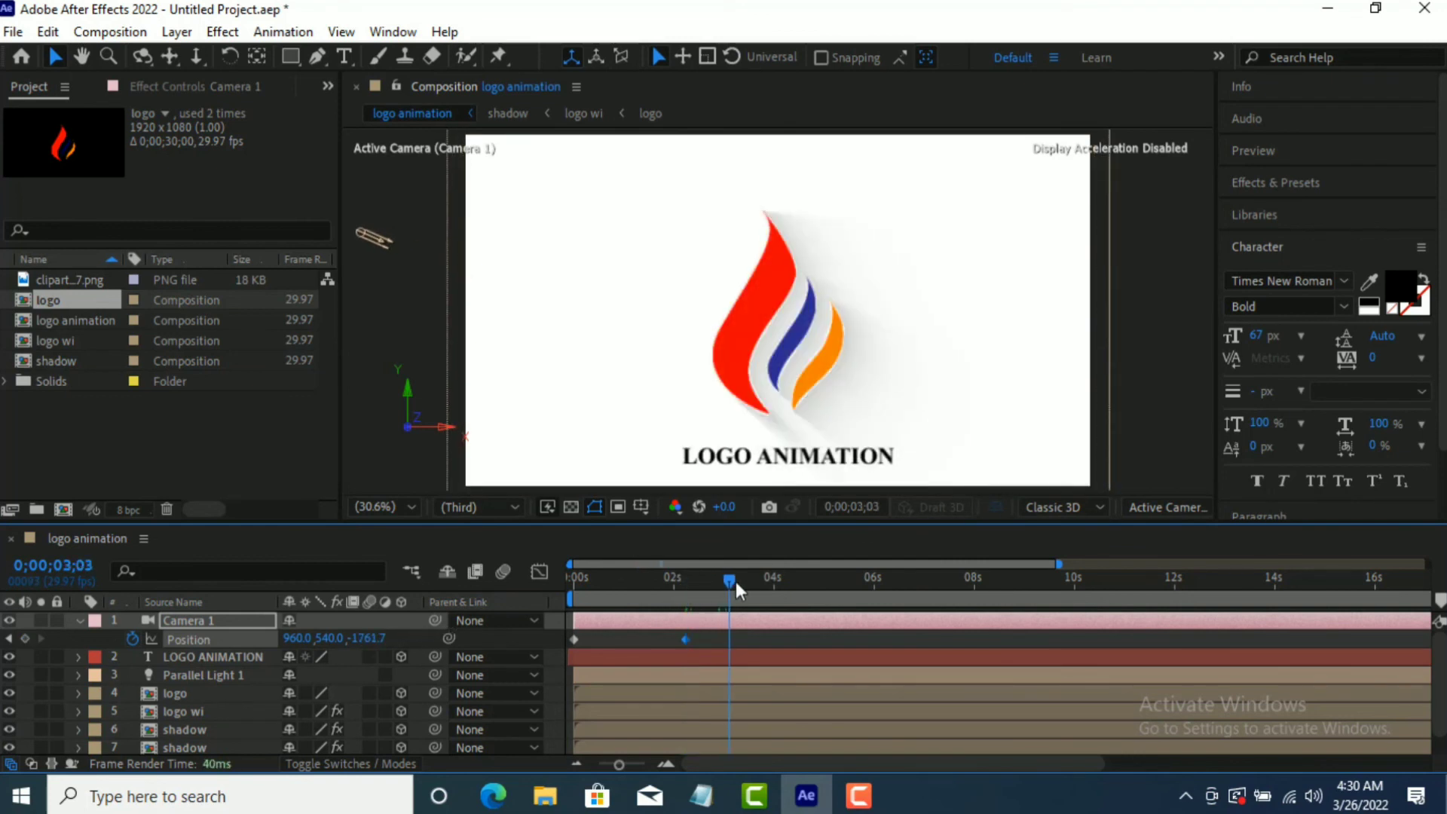
left_click_drag(381, 637, 362, 638)
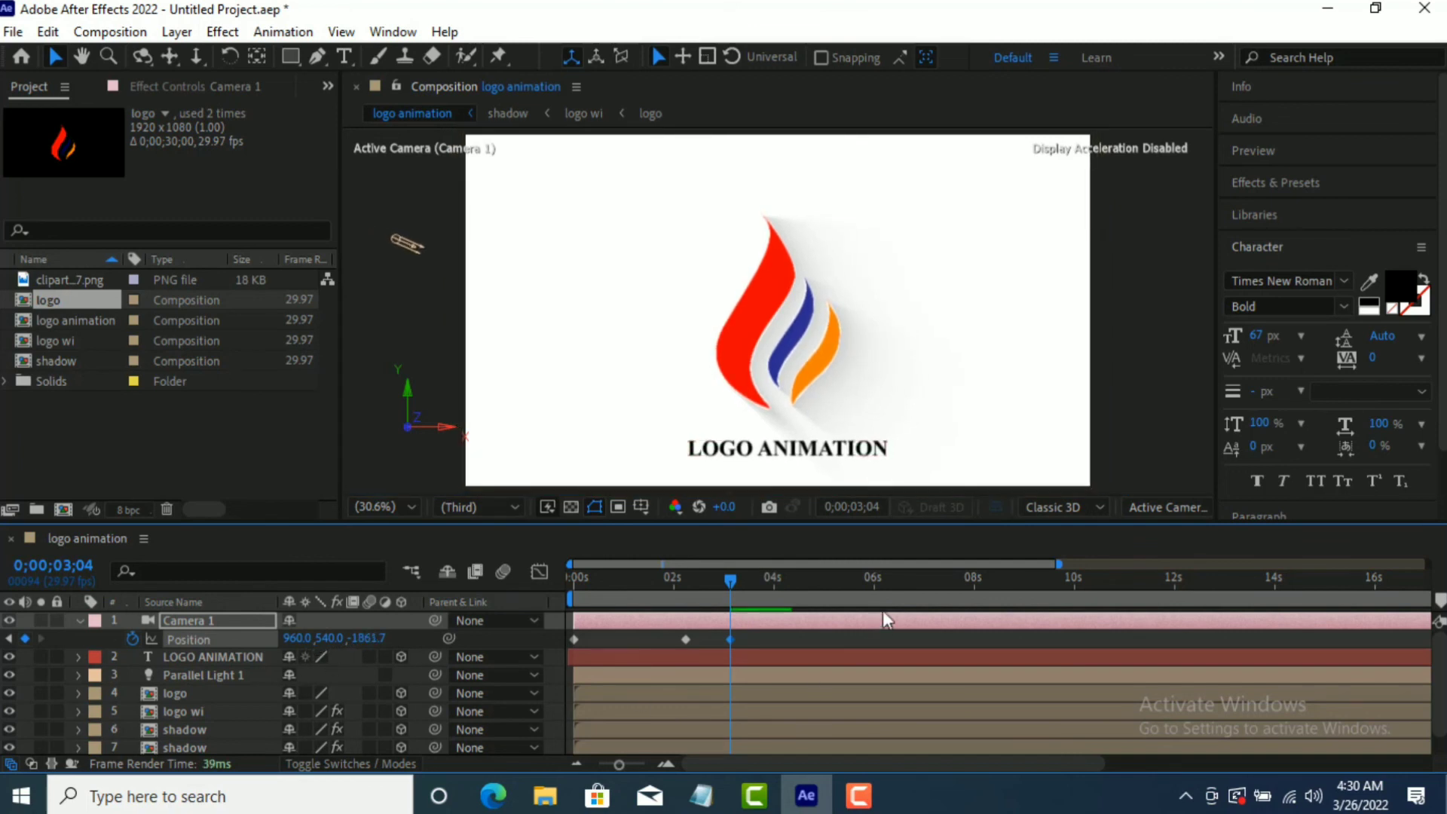
- Apply Easy Ease to all three camera Position keyframes
left_click_drag(777, 630, 551, 651)
right_click(683, 641)
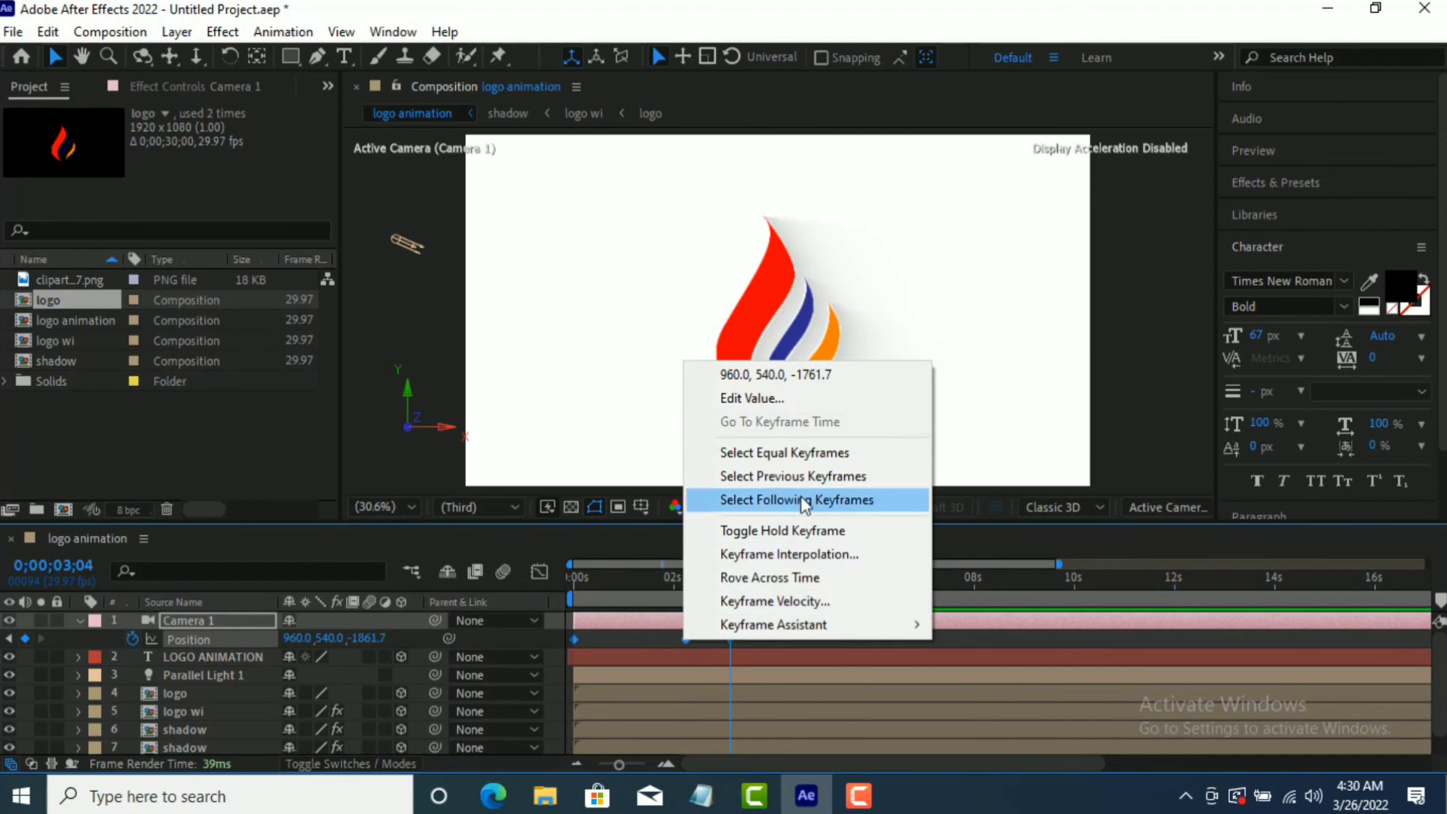
mouse_move(798, 624)
left_click(992, 484)
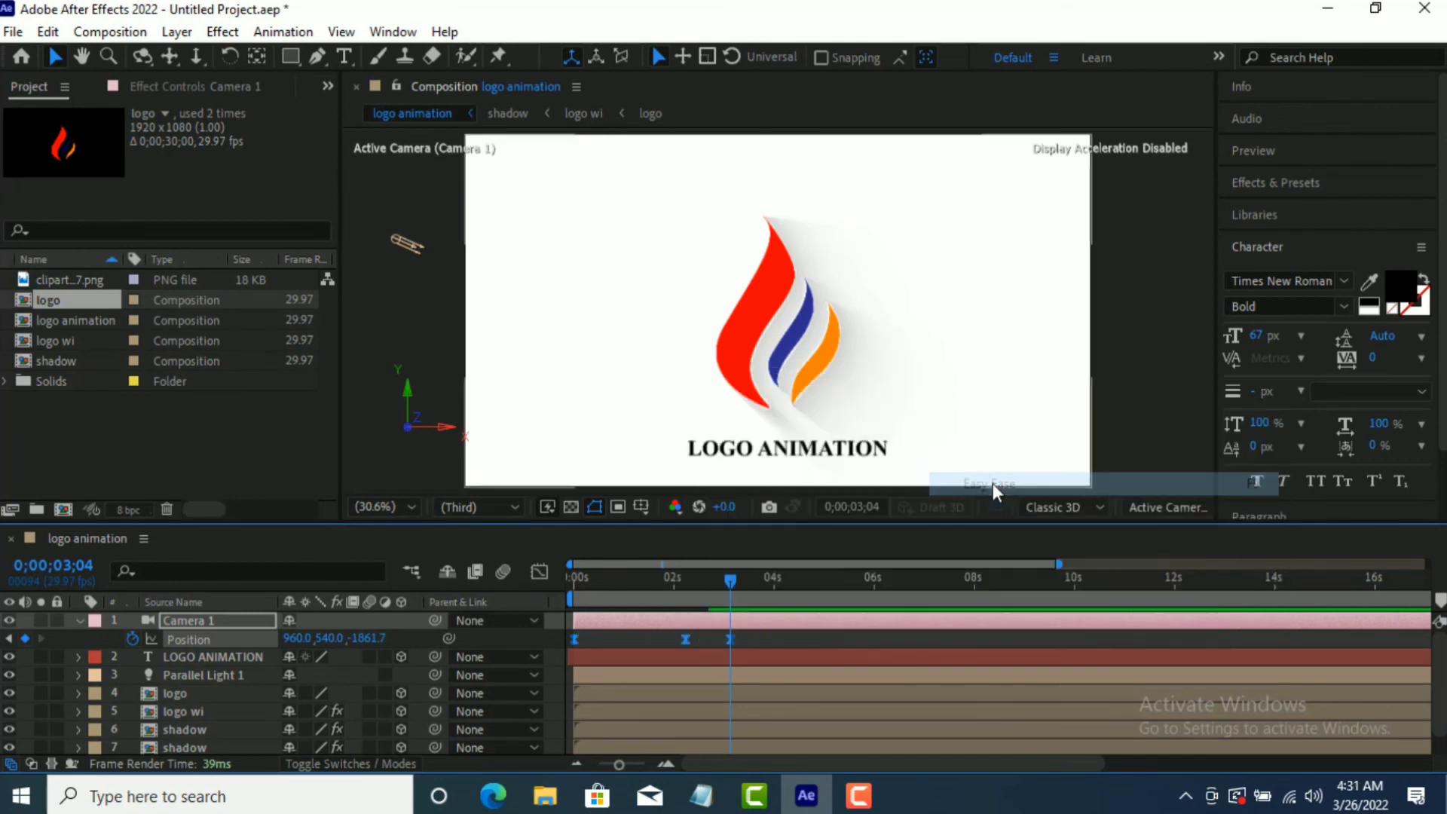
- Preview the eased camera move from the start of the composition
left_click(729, 582)
key("Home")
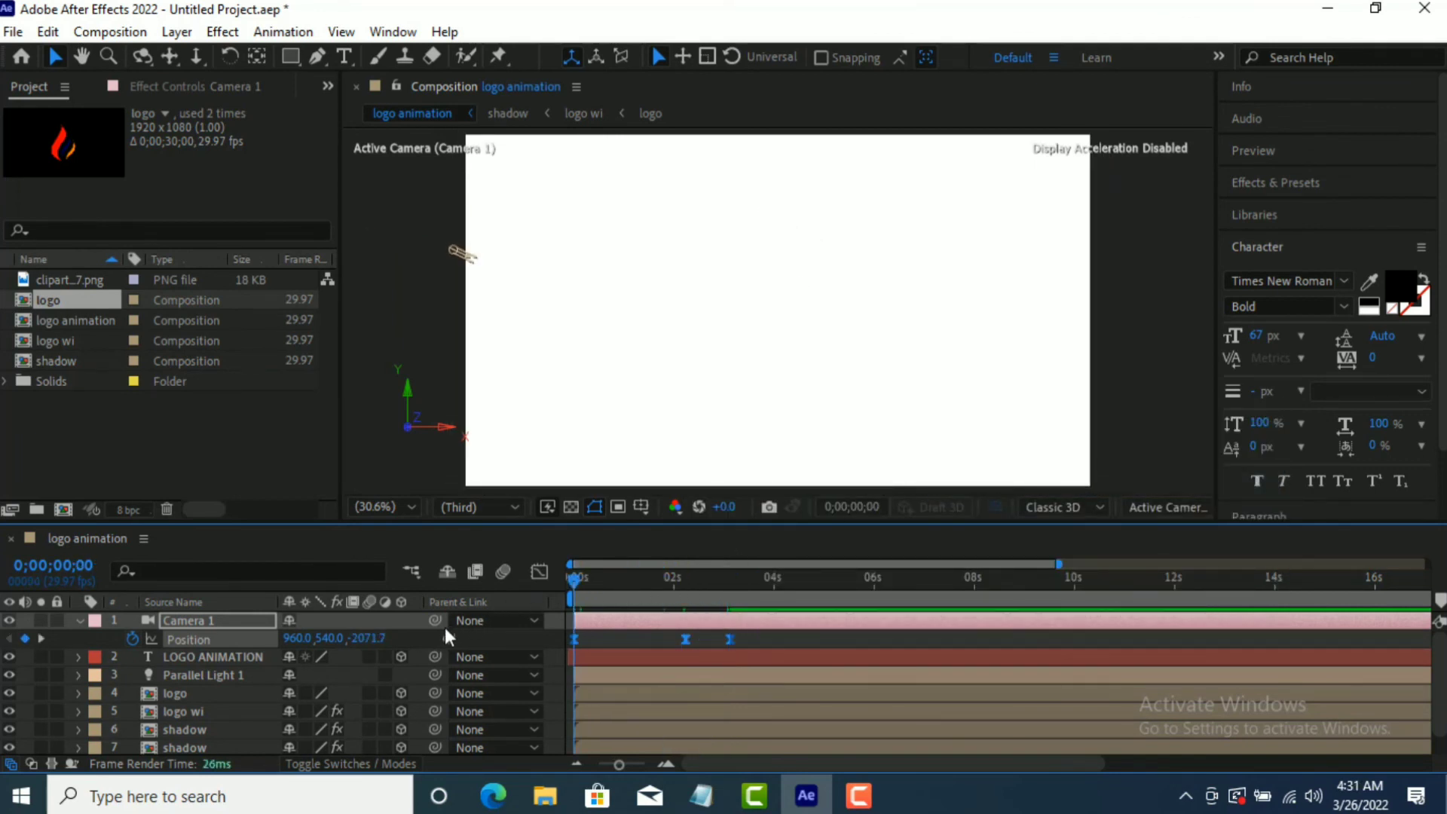
key("space")
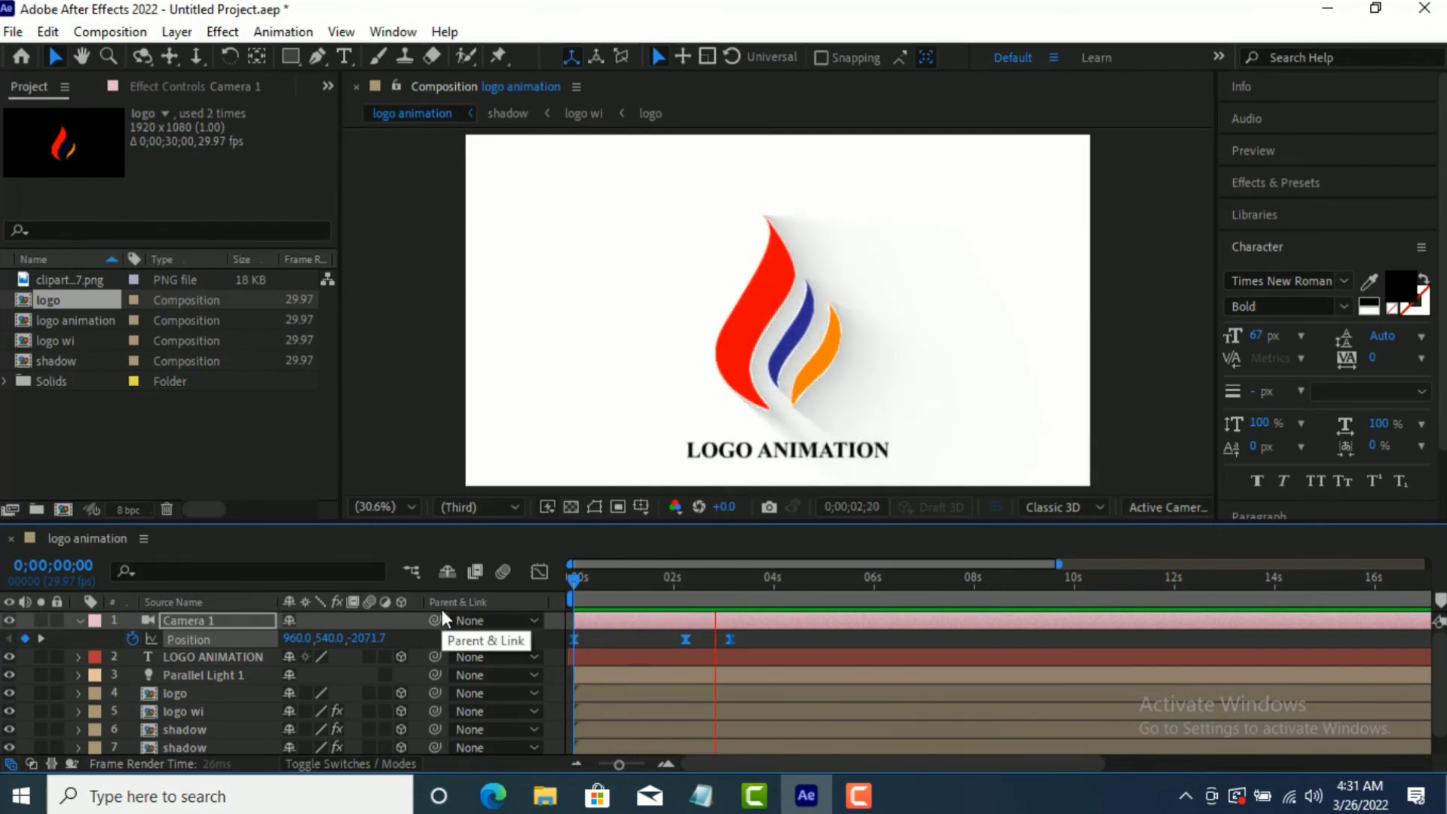
left_click_drag(829, 578, 709, 579)
key("Home")
key("space")
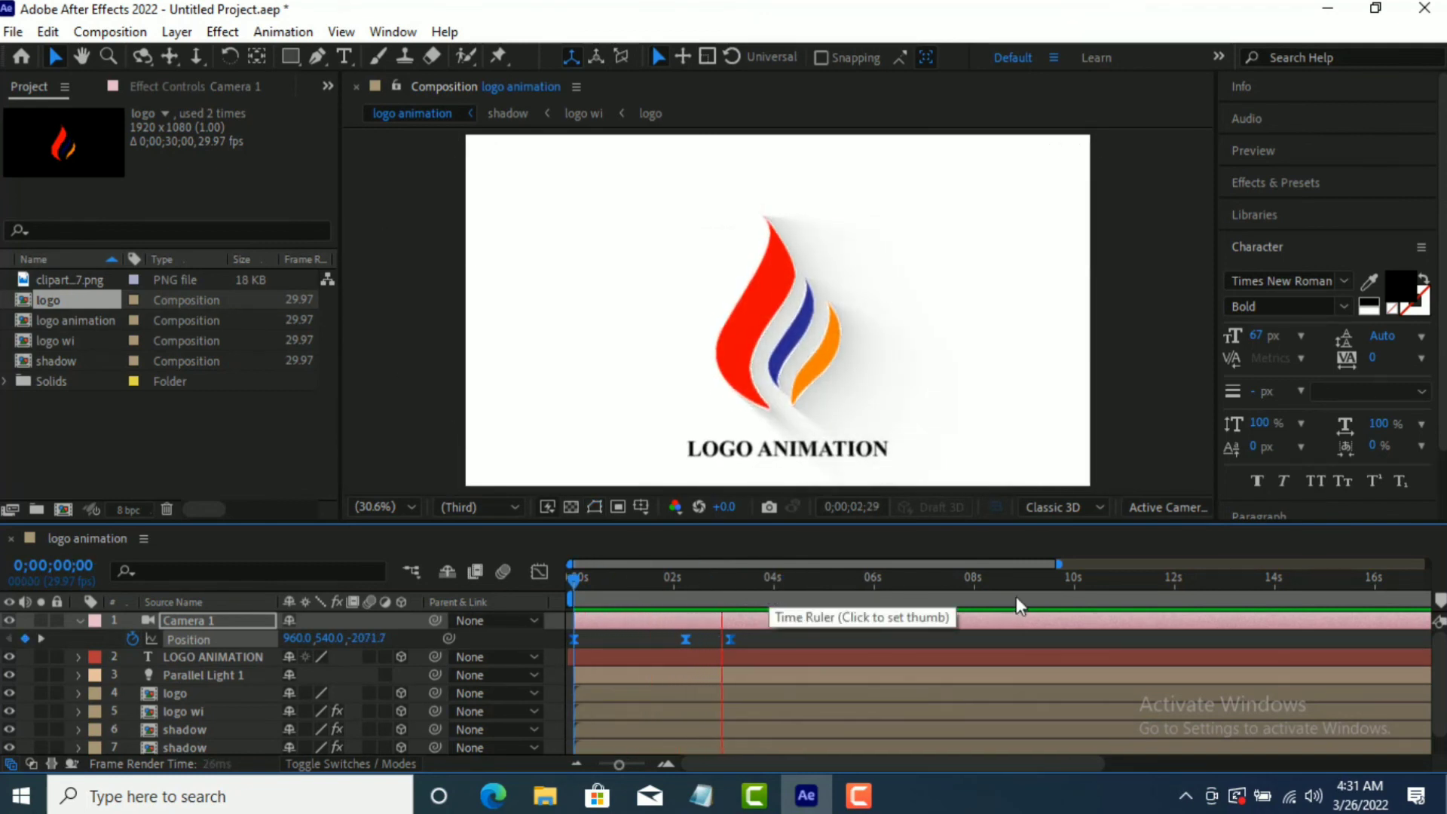
key("space")
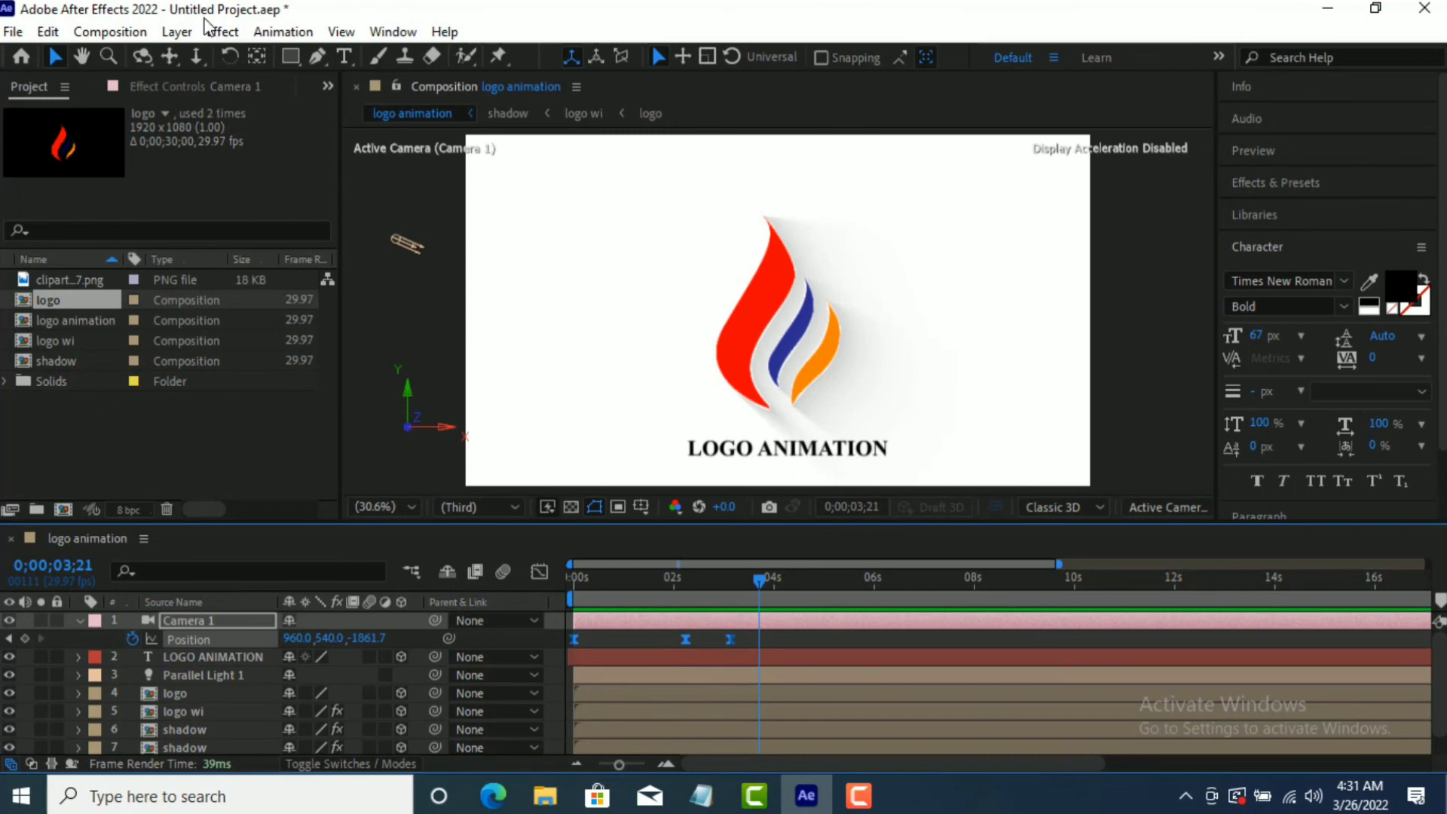
- Shorten the logo animation composition's duration to 8 seconds and preview it from the start
left_click(110, 32)
left_click(124, 86)
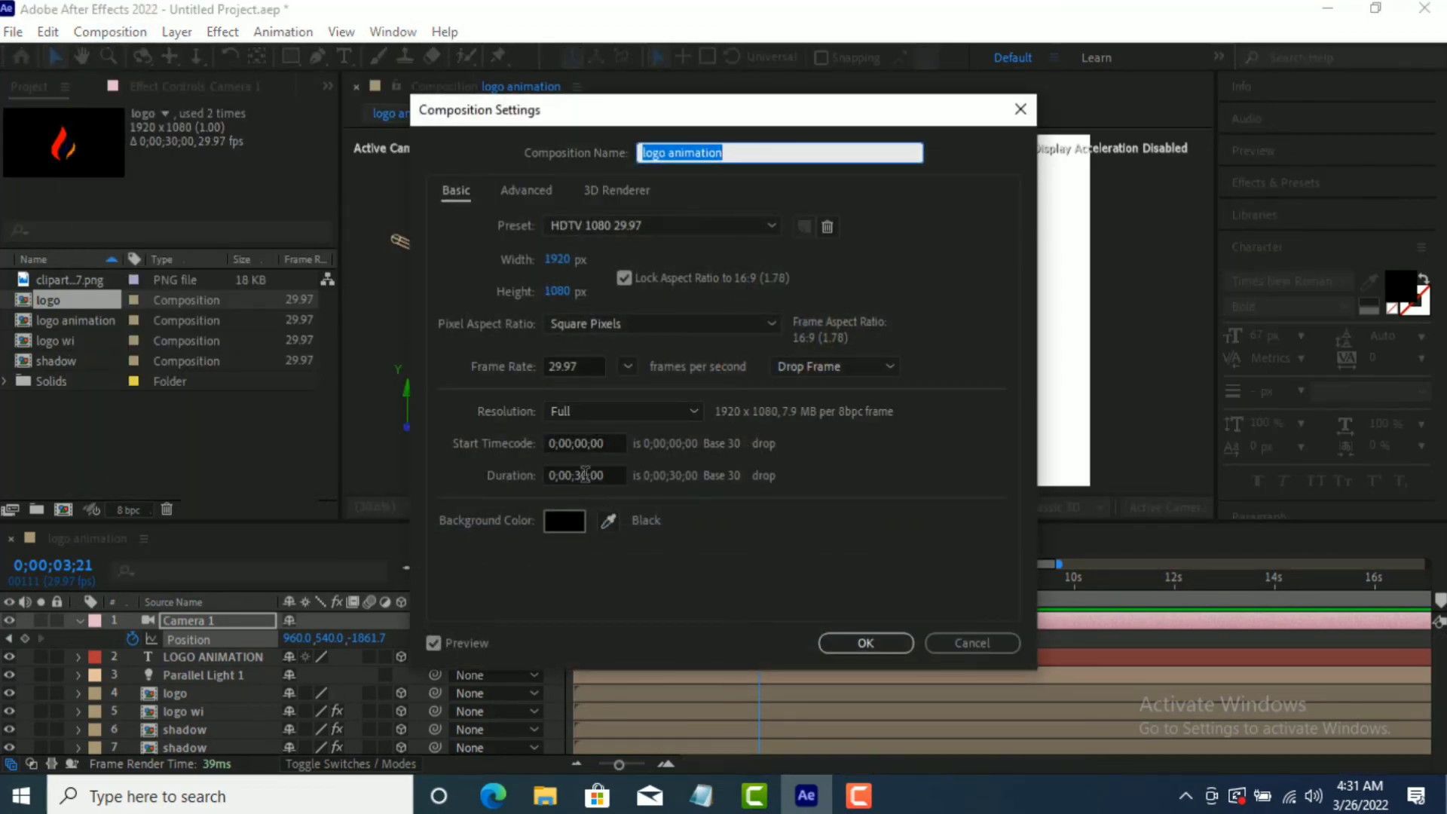
left_click(585, 475)
key("BackSpace")
key("BackSpace")
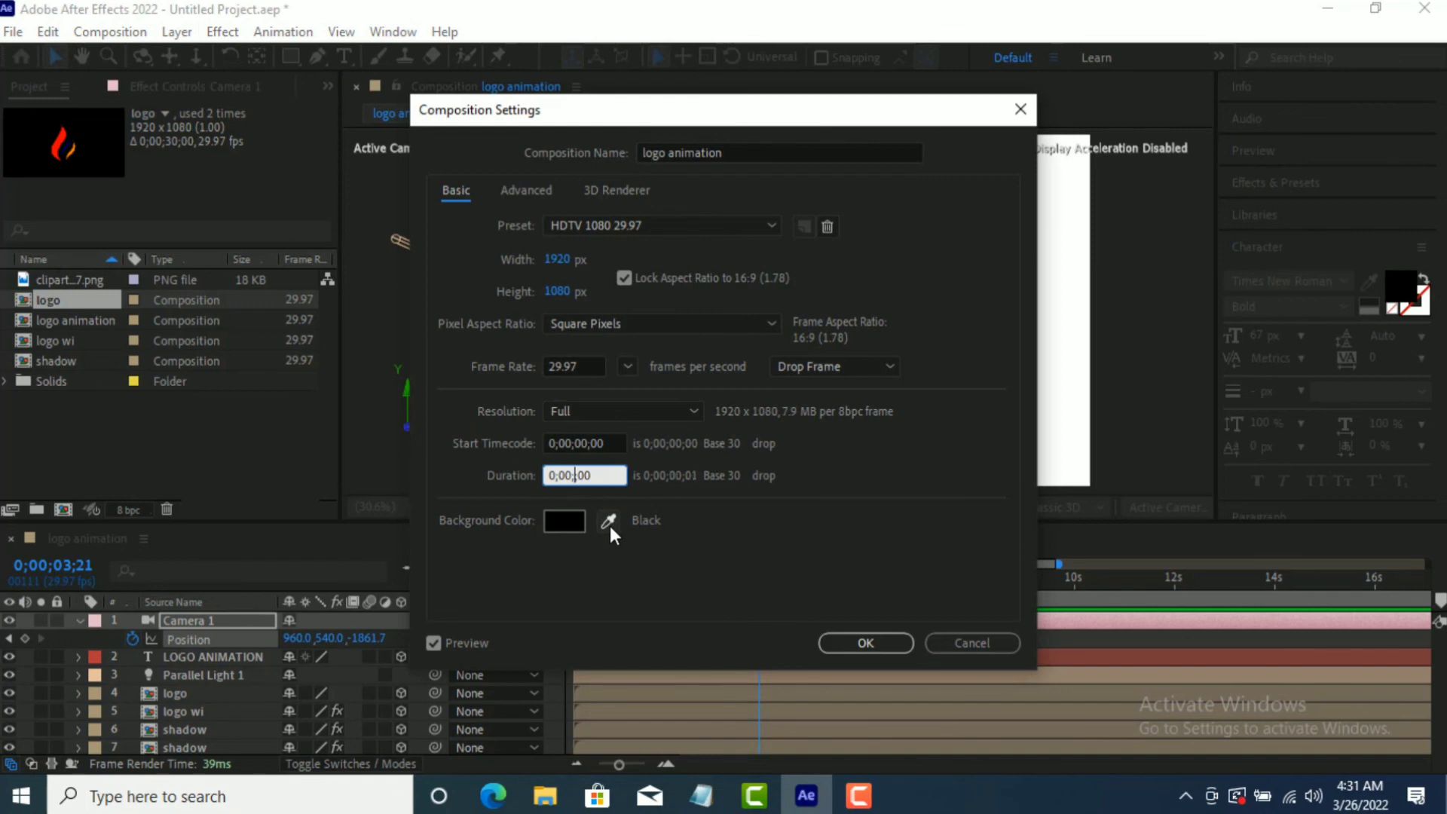
type("10")
left_click(865, 643)
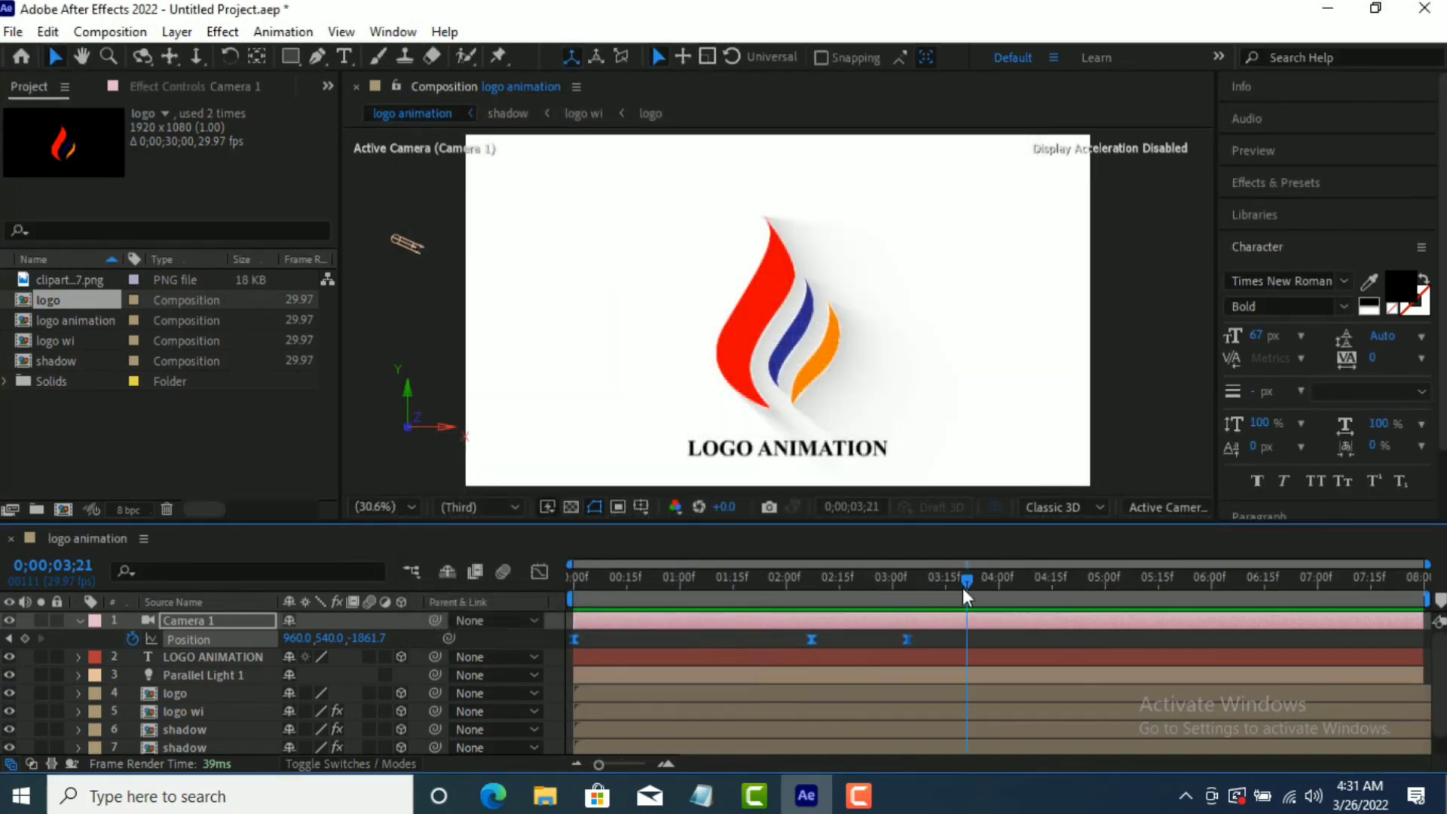
key("space")
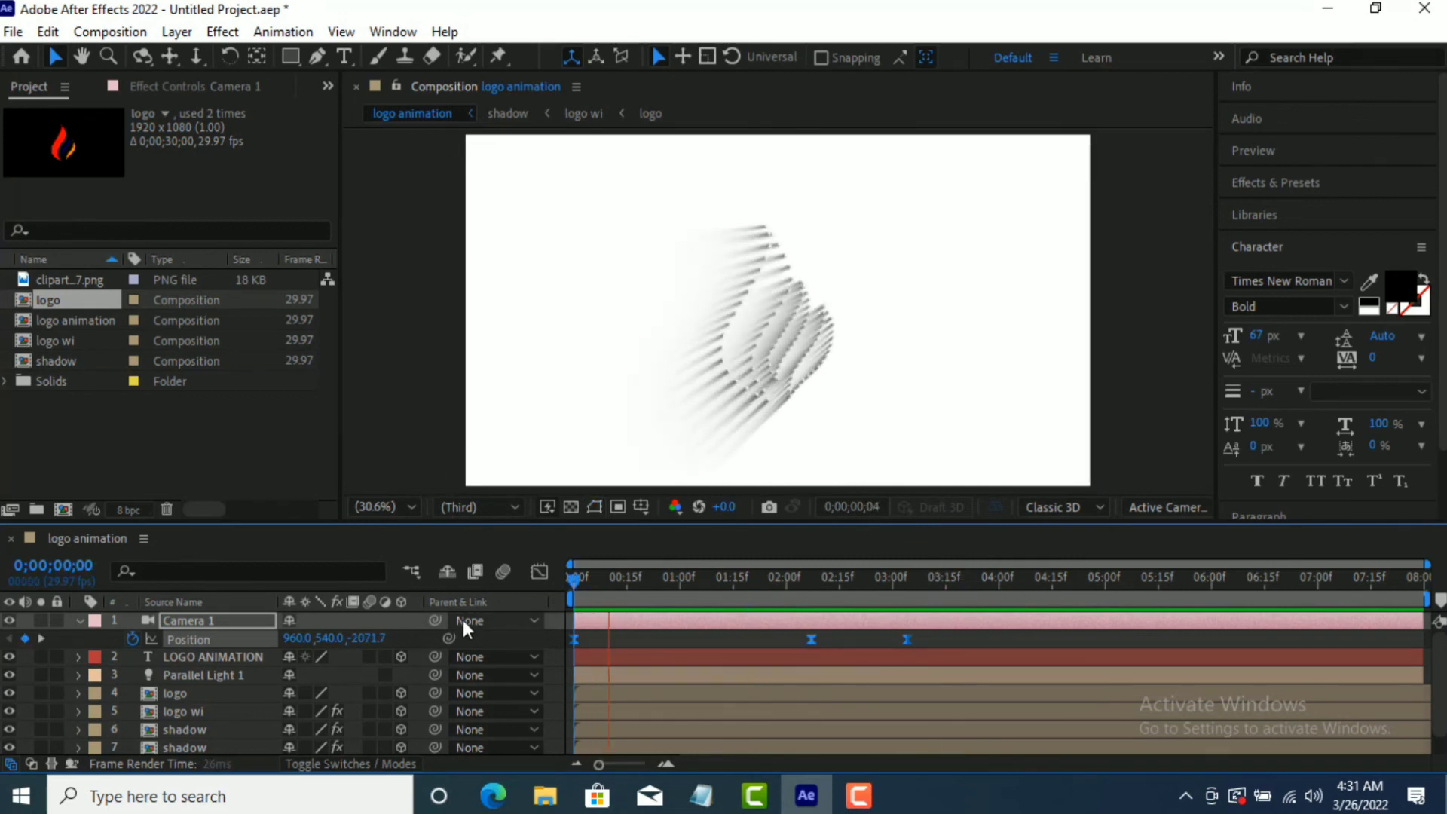